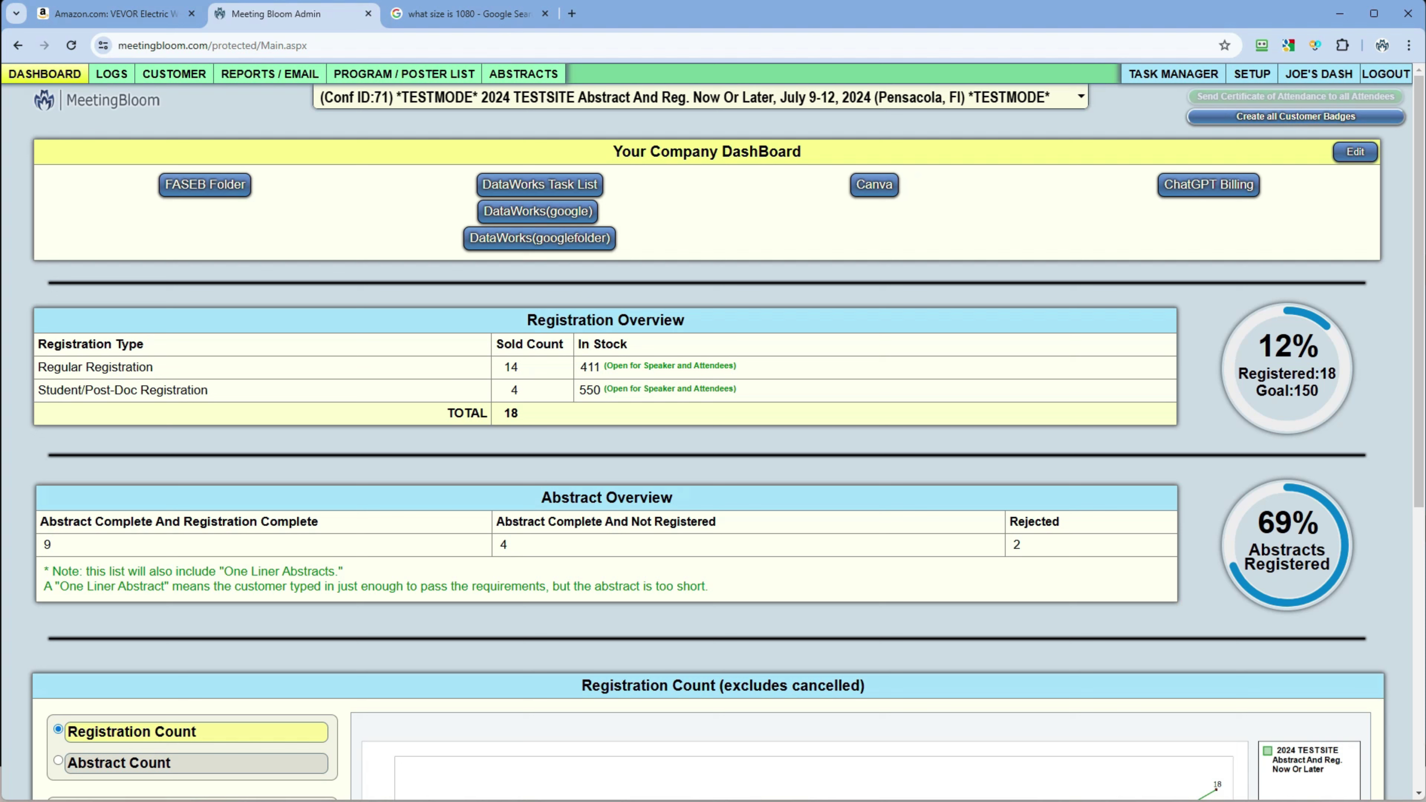
# Step: Open the Your Company DashBoard link section in its editor and save it
pyautogui.moveTo(613, 151); pyautogui.dragTo(803, 151)
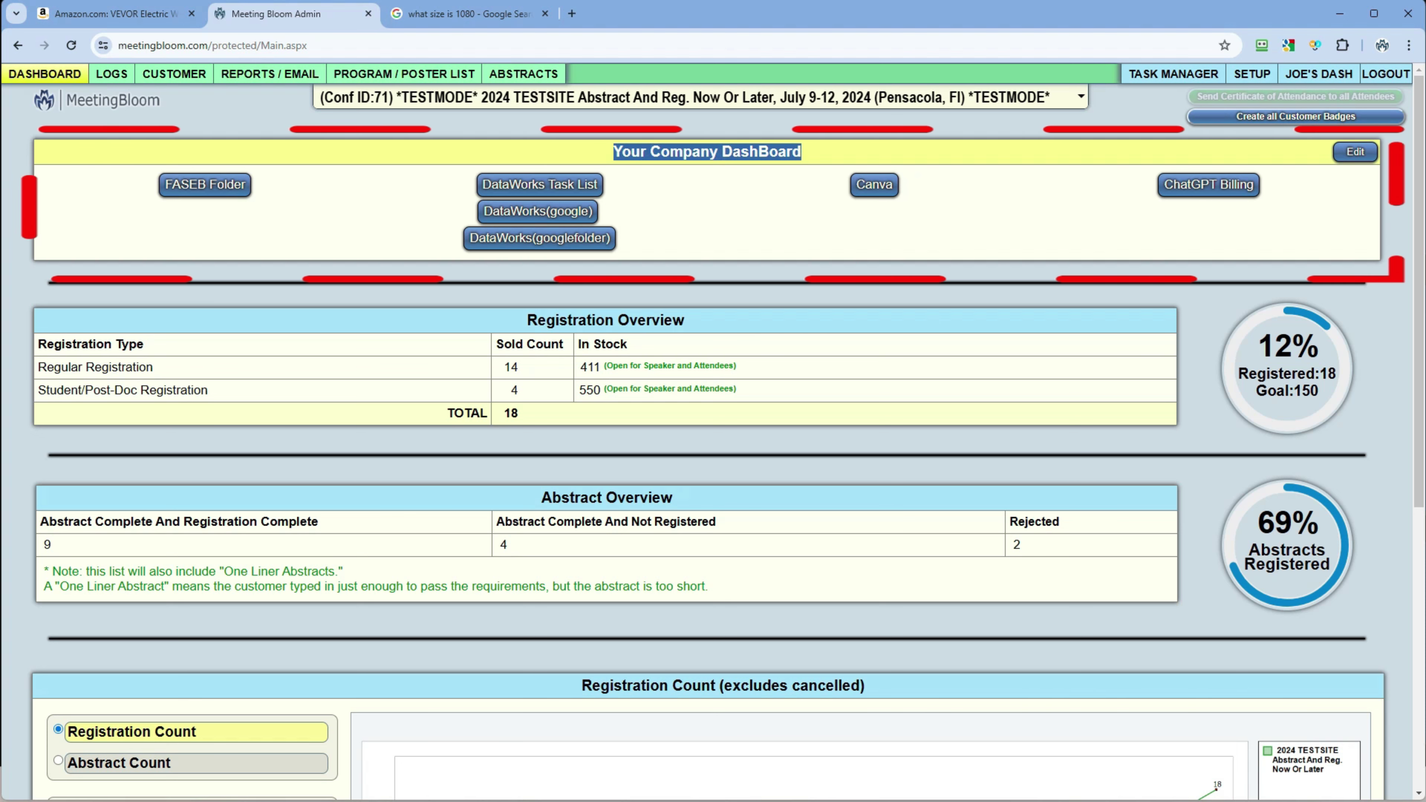
pyautogui.click(809, 158)
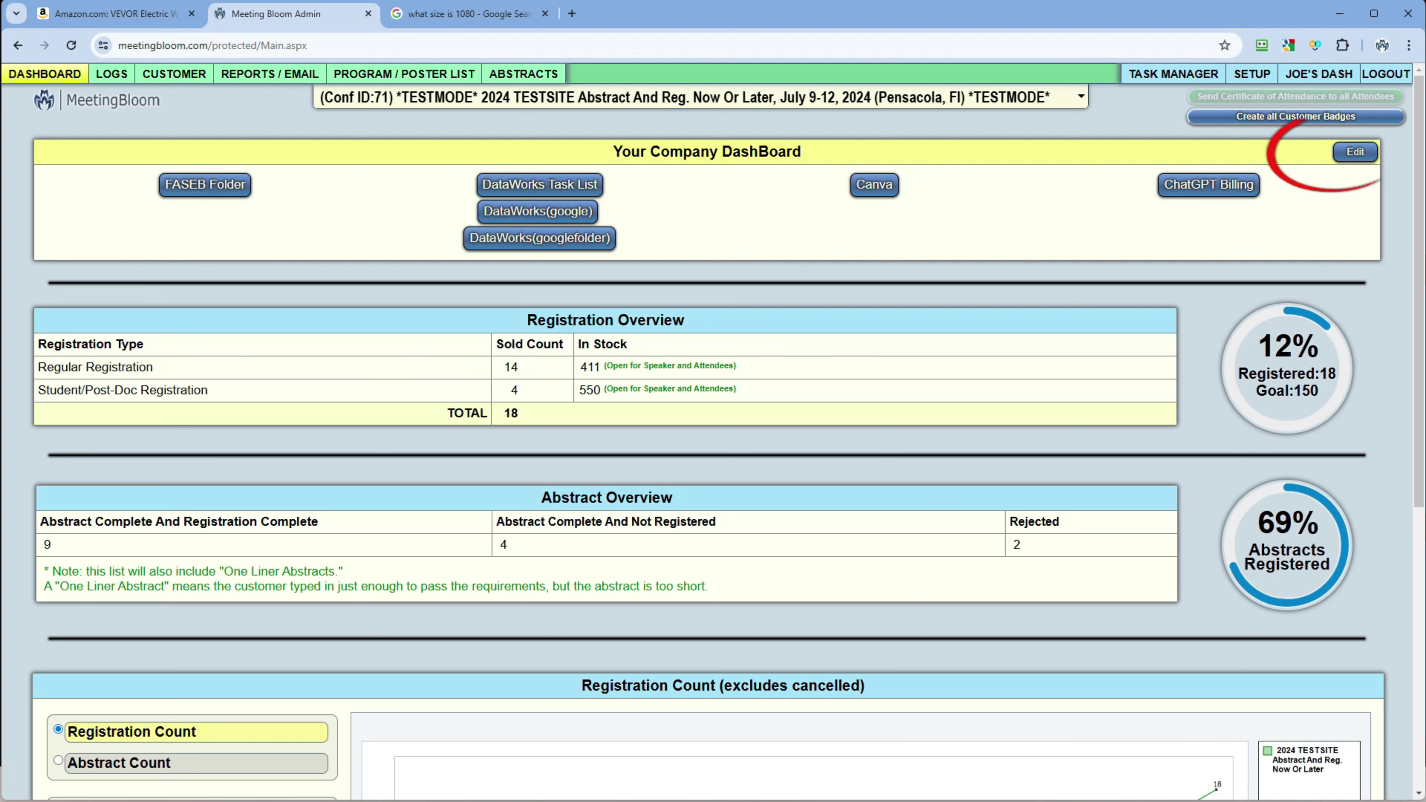
pyautogui.click(1355, 153)
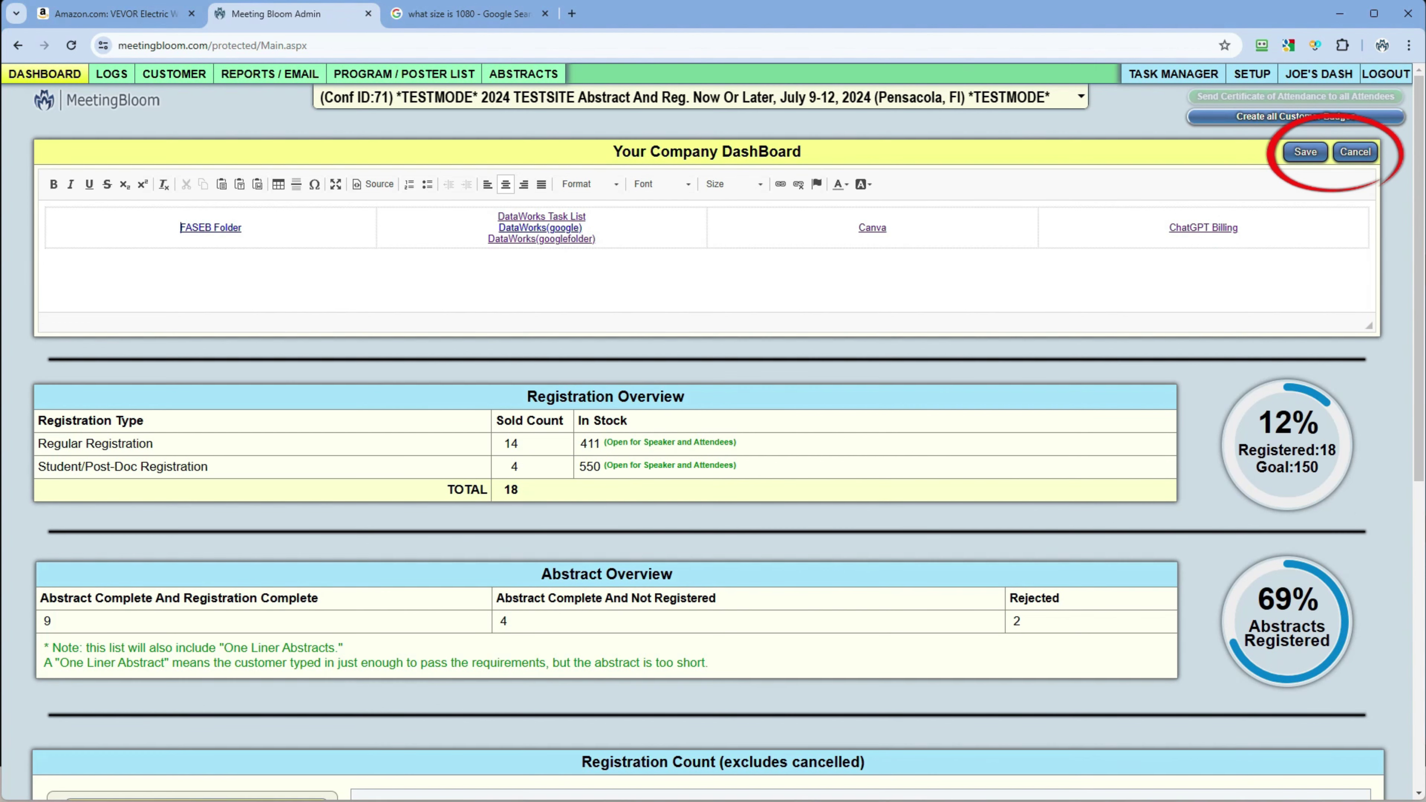
pyautogui.click(1305, 152)
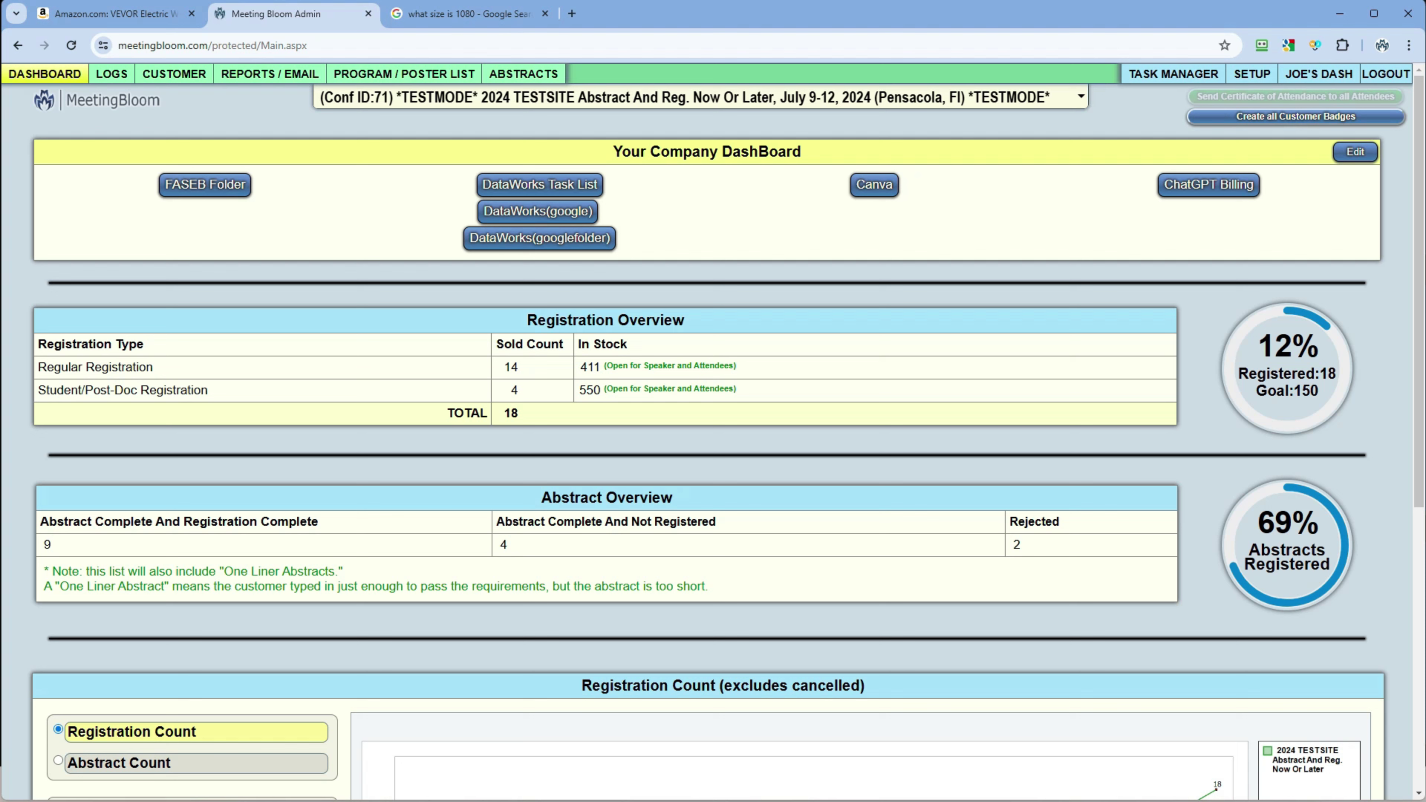
# Step: Examine the Registration Overview's registration types, sold counts and total, and the progress towards the registration goal
pyautogui.tripleClick(606, 320)
pyautogui.moveTo(154, 368); pyautogui.dragTo(526, 321)
pyautogui.click(526, 320)
pyautogui.moveTo(38, 390); pyautogui.dragTo(208, 390)
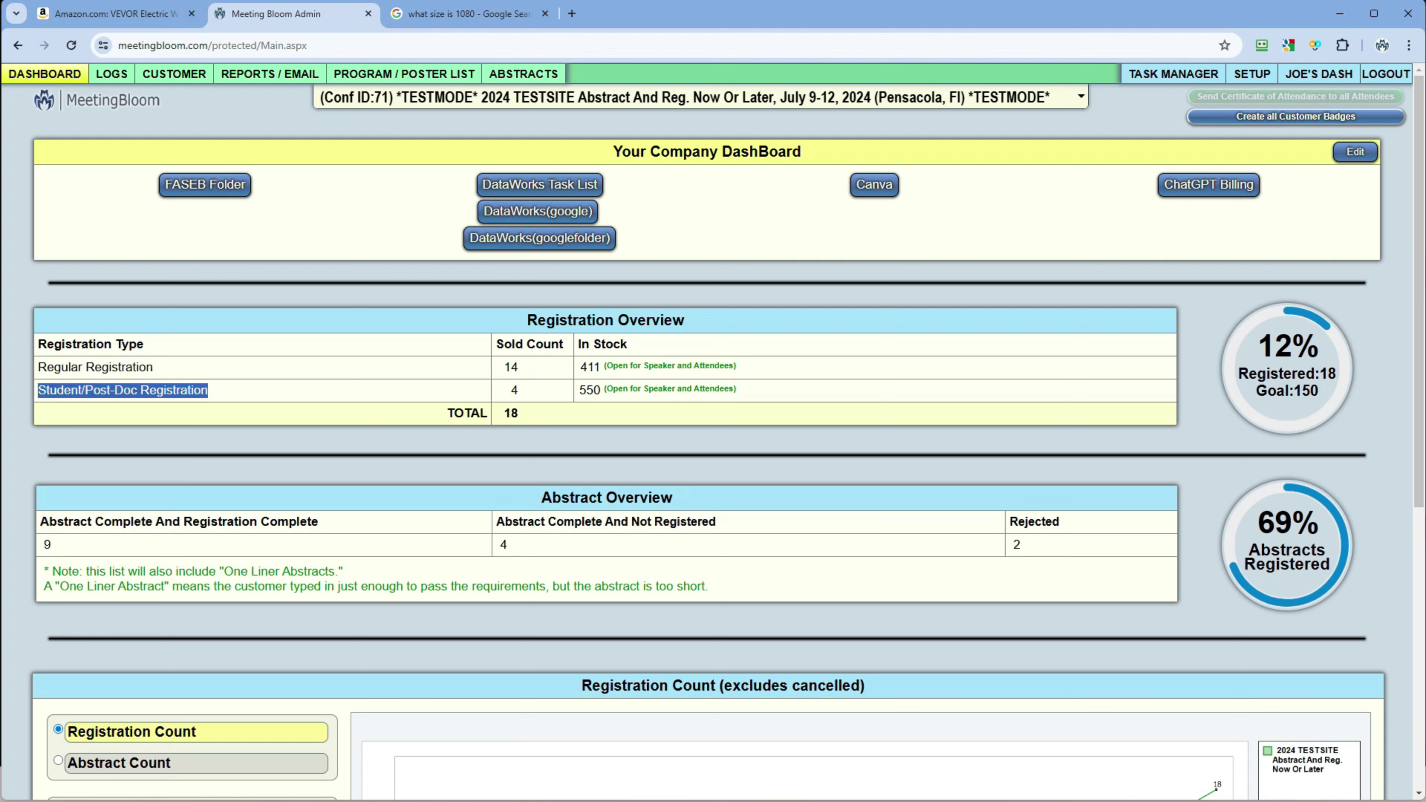
pyautogui.click(208, 390)
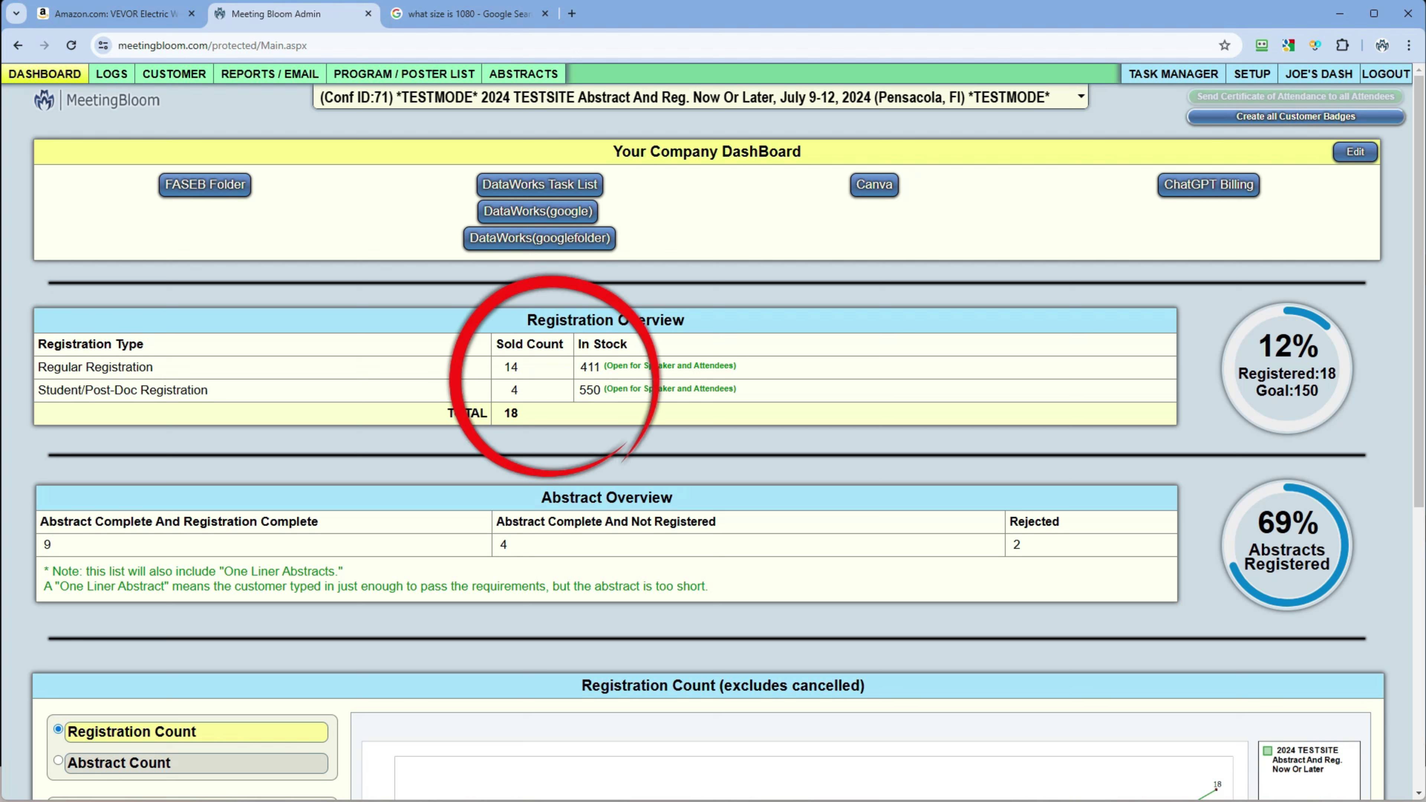
pyautogui.moveTo(504, 367); pyautogui.dragTo(511, 367)
pyautogui.moveTo(511, 413); pyautogui.dragTo(518, 413)
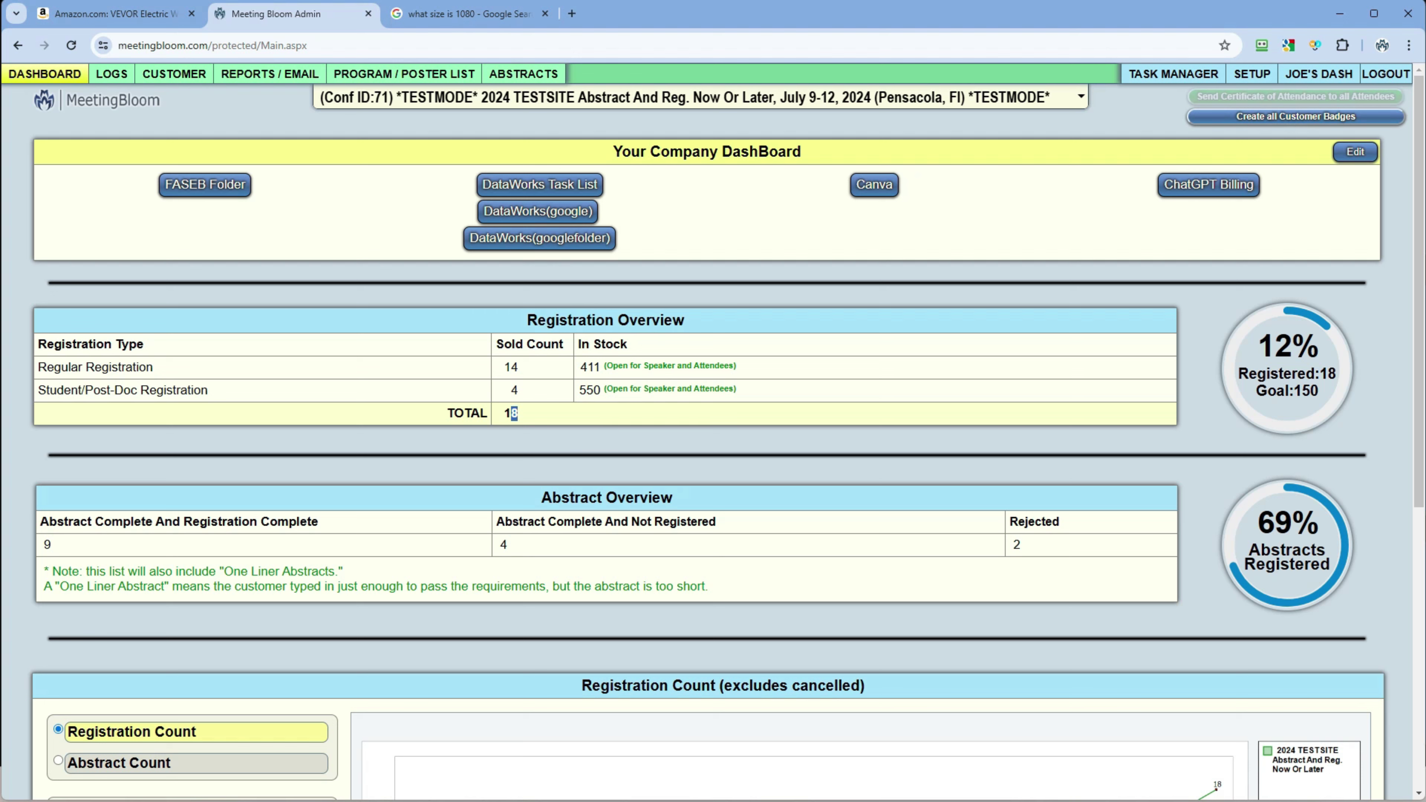
pyautogui.moveTo(1362, 444)
pyautogui.mouseDown()
pyautogui.moveTo(1190, 360)
pyautogui.moveTo(1365, 452)
pyautogui.mouseUp()
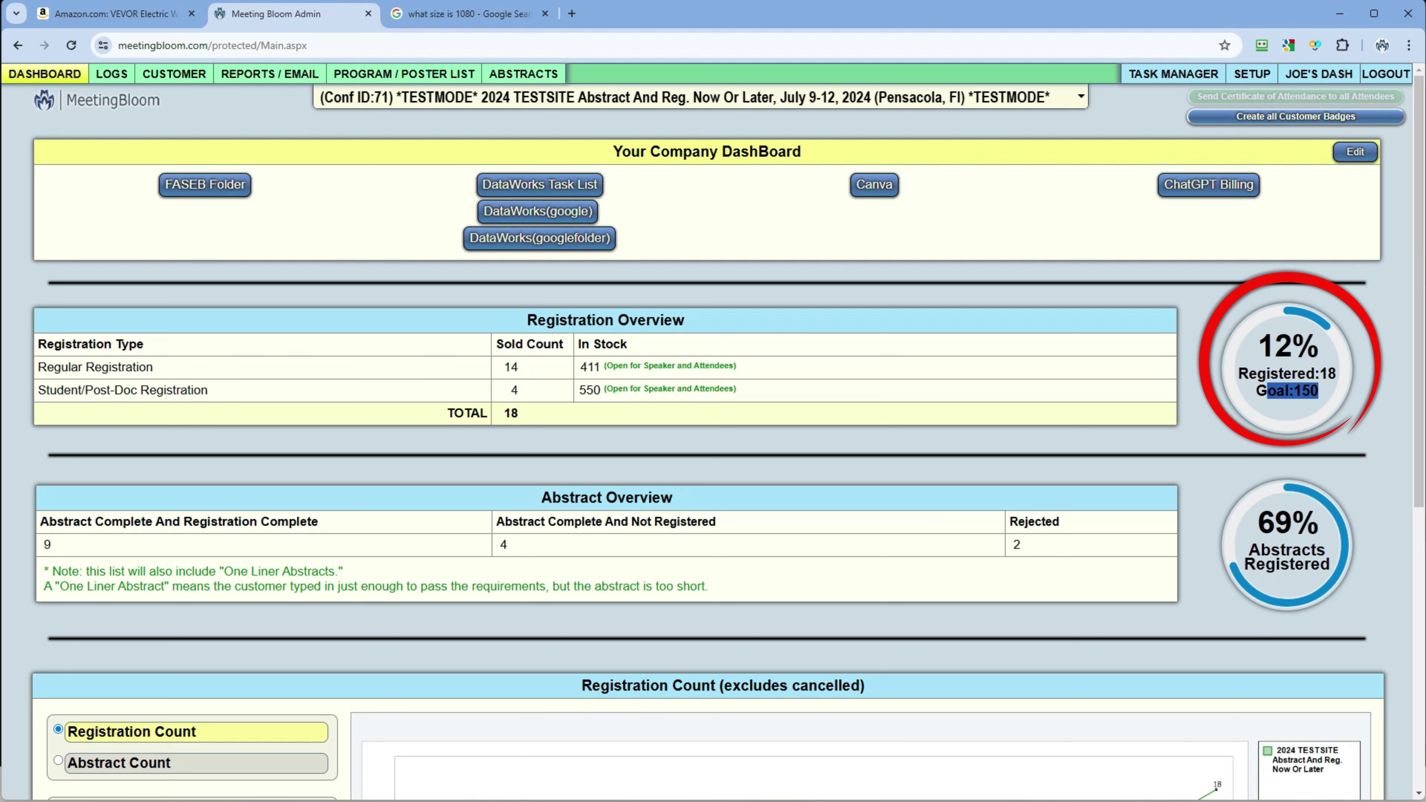
pyautogui.click(1275, 346)
# Step: Examine the Abstract Overview's completed, registered and not-registered categories, and the percentage of abstracts registered
pyautogui.scroll(-1, 713, 444)
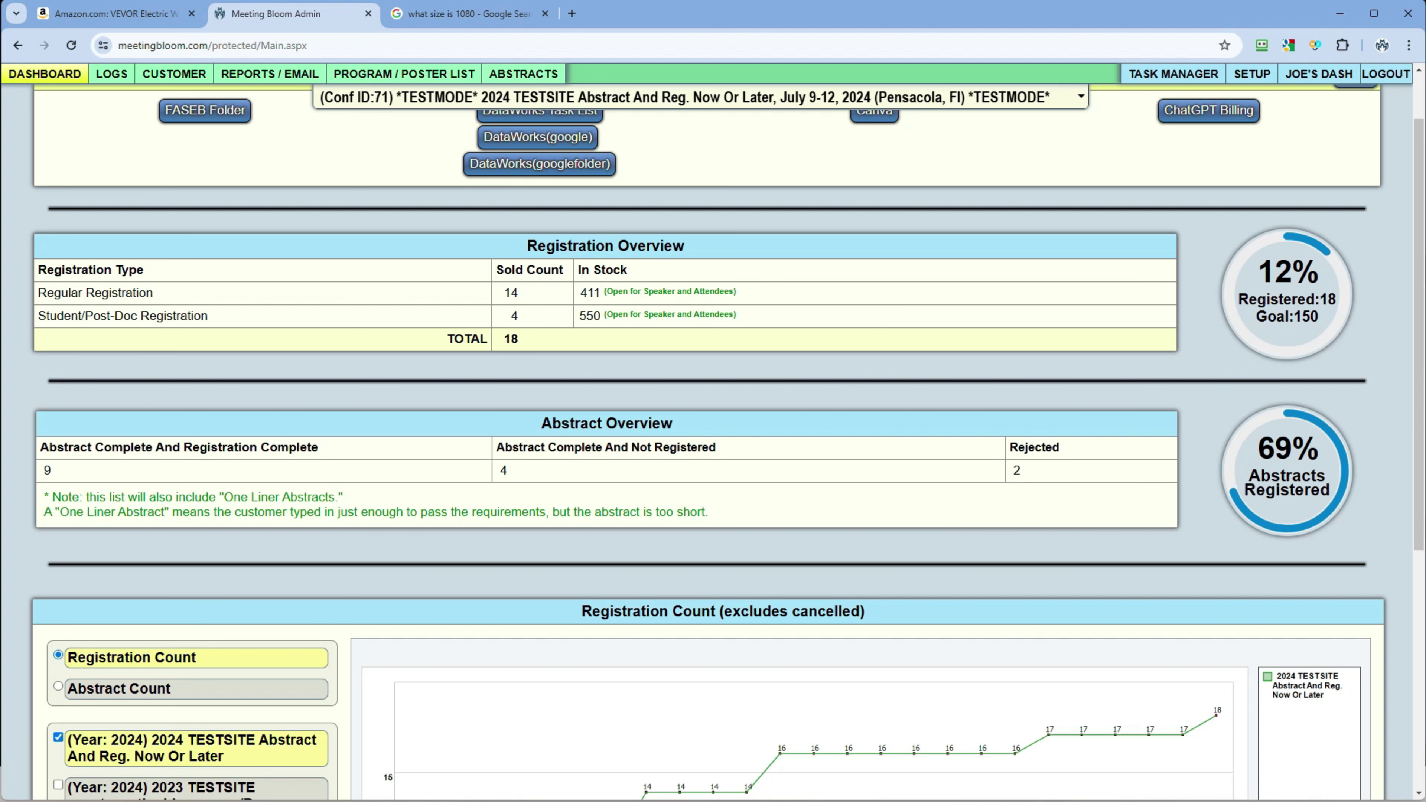
pyautogui.moveTo(319, 448); pyautogui.dragTo(80, 447)
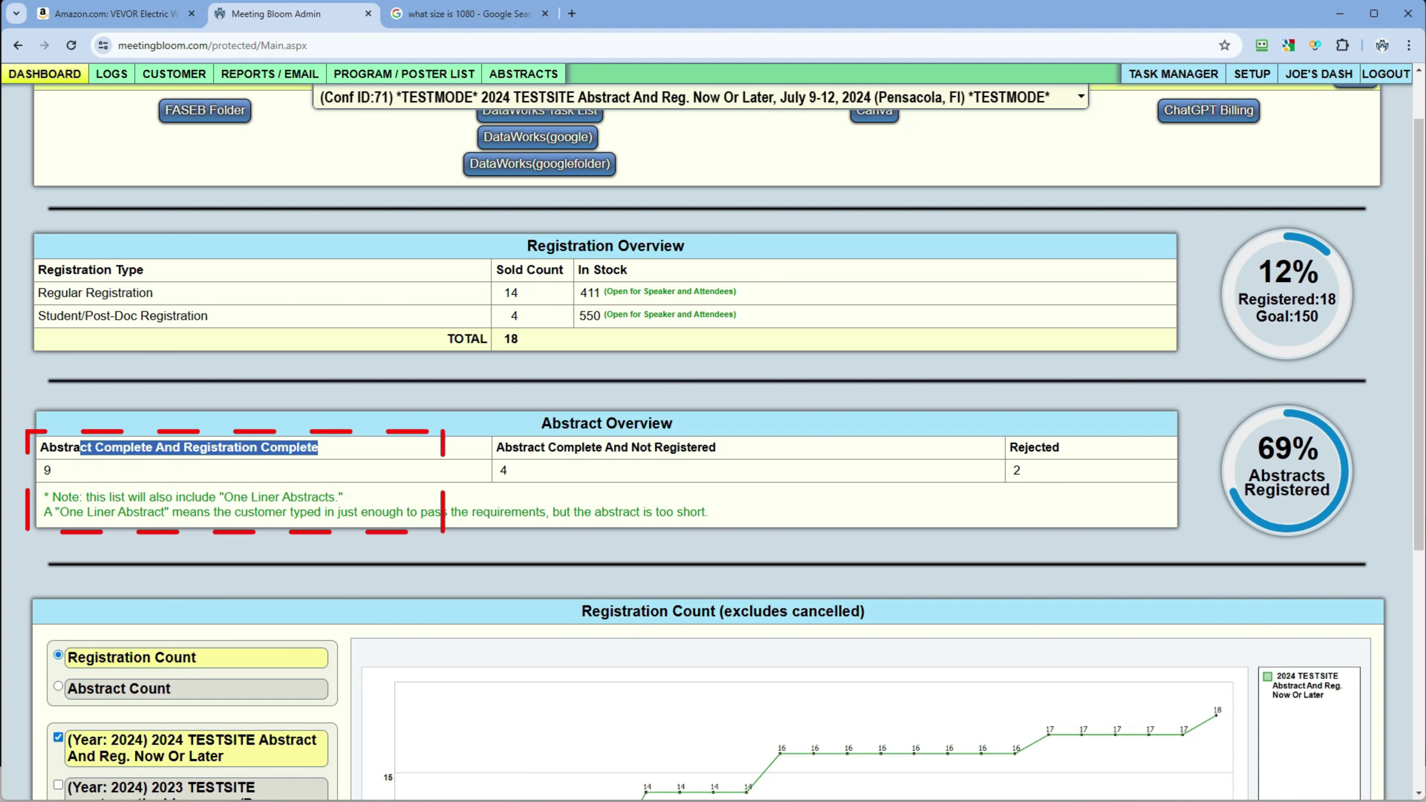
pyautogui.click(81, 449)
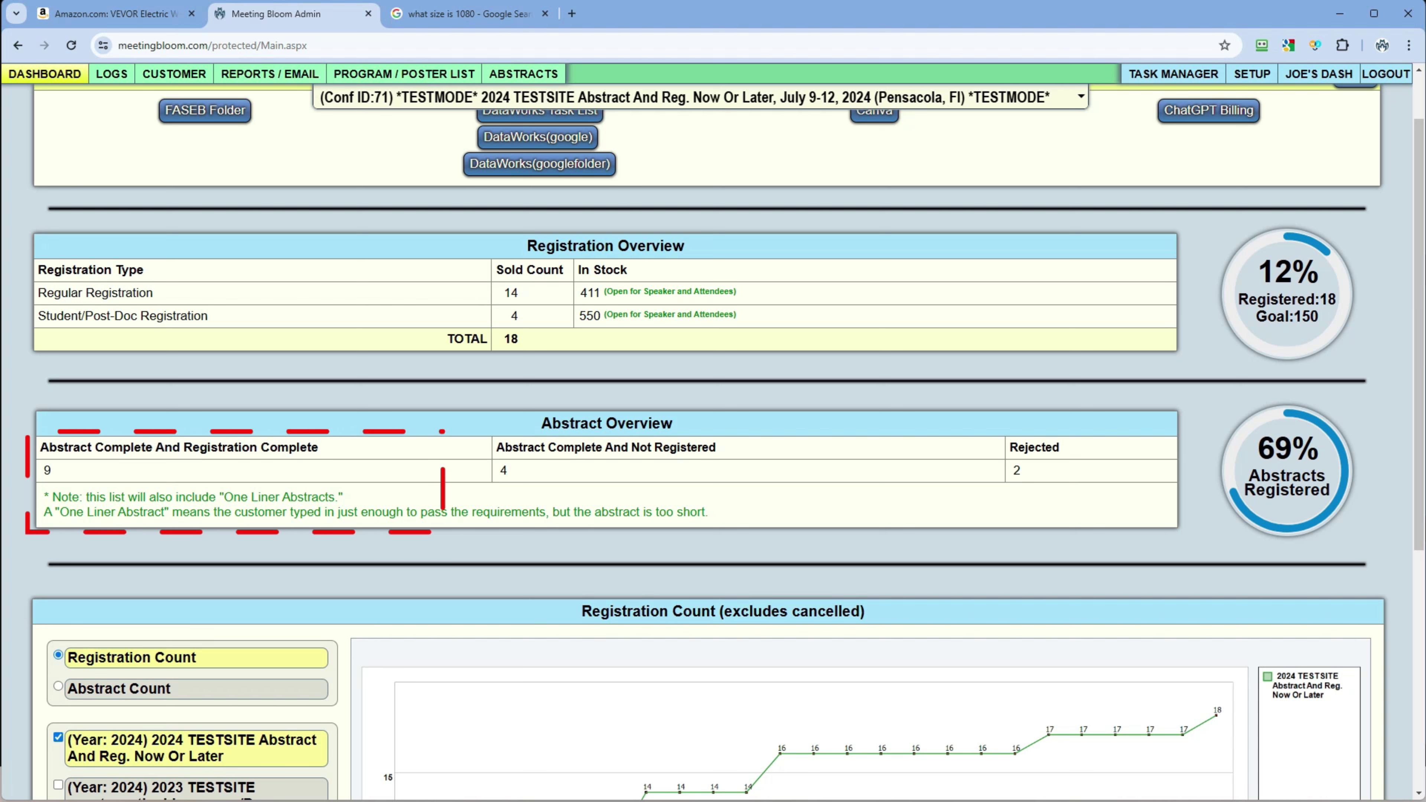
pyautogui.moveTo(596, 447)
pyautogui.mouseDown()
pyautogui.moveTo(496, 447)
pyautogui.moveTo(717, 448)
pyautogui.mouseUp()
pyautogui.click(719, 450)
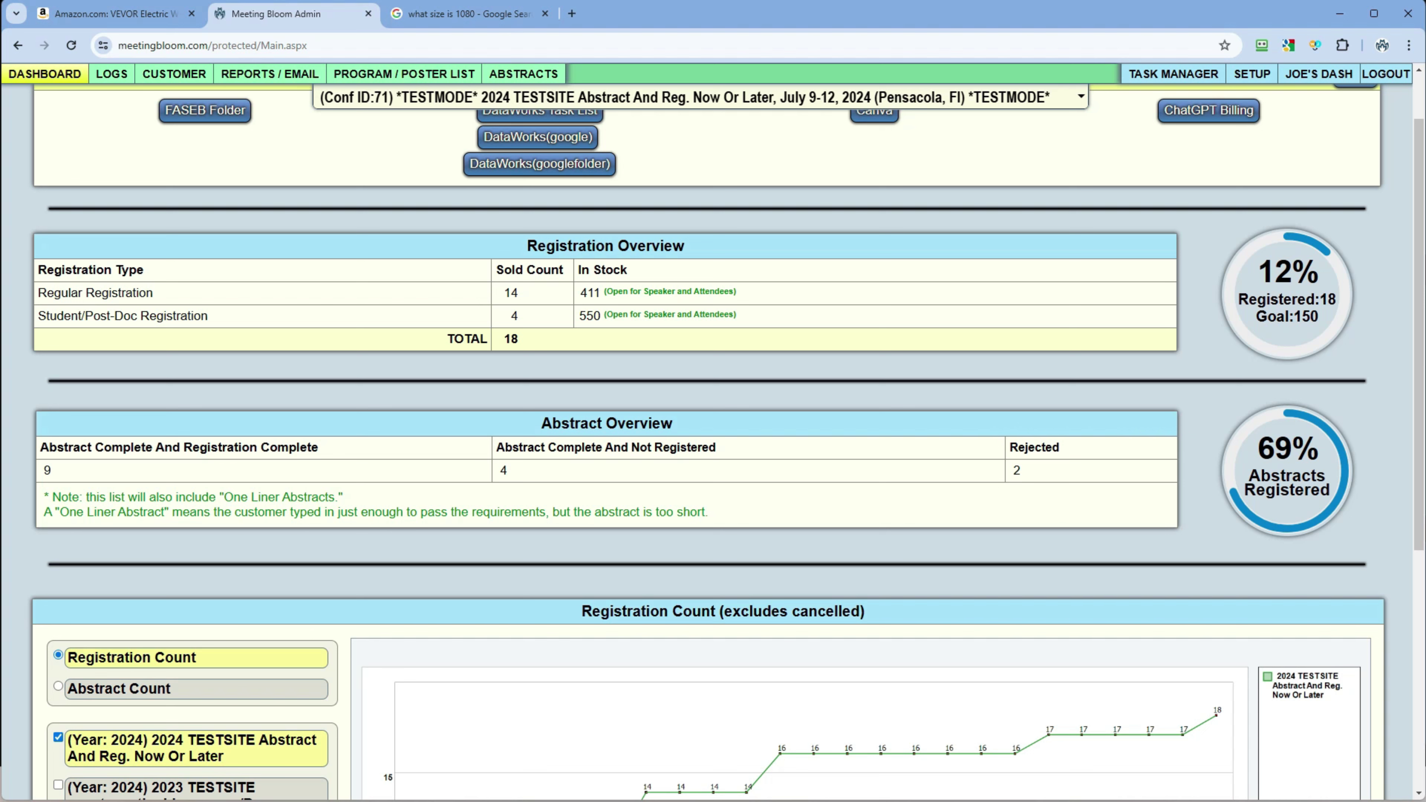
pyautogui.moveTo(1258, 434); pyautogui.dragTo(1312, 495)
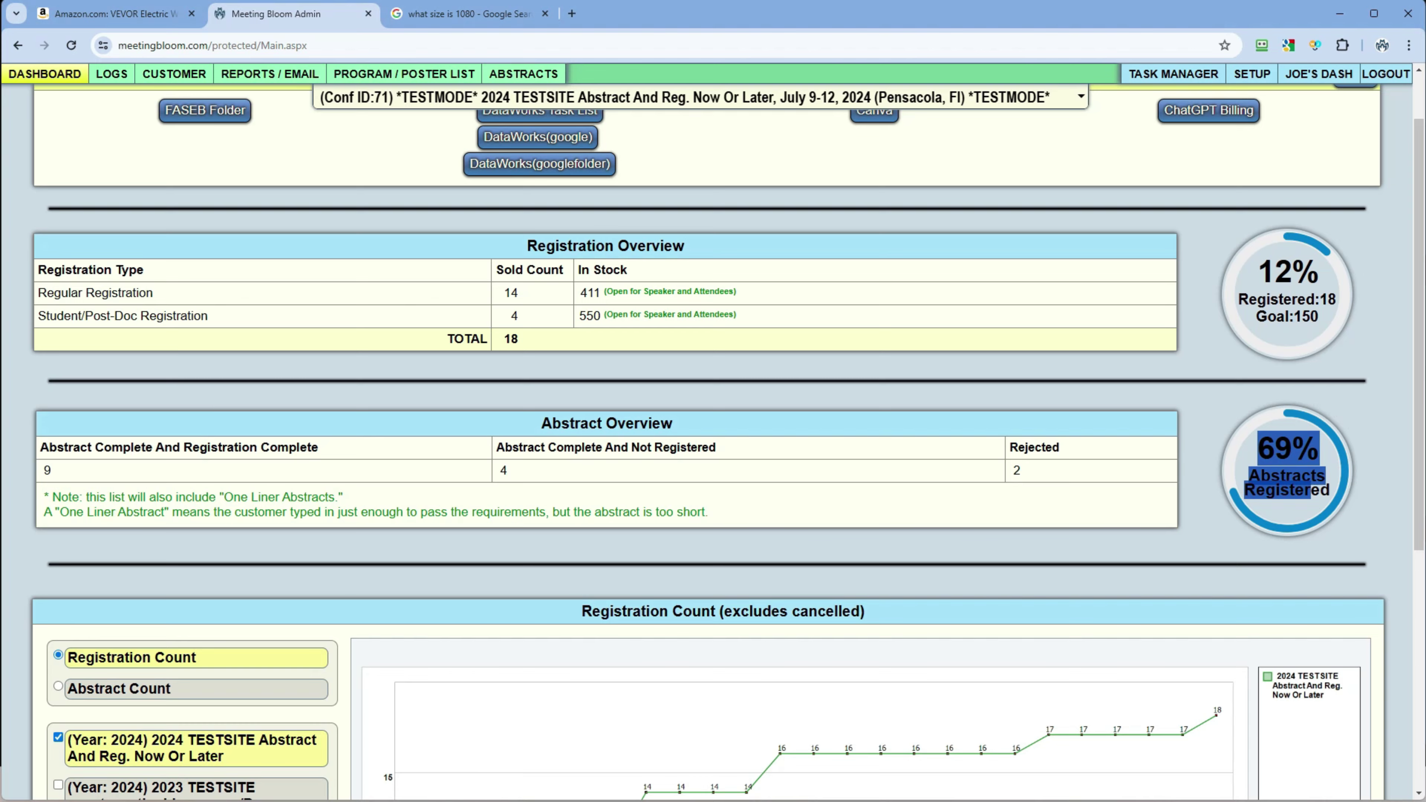
# Step: Switch the dashboard chart to Abstract Count and include the three other listed conferences for comparison
pyautogui.scroll(-4, 713, 439)
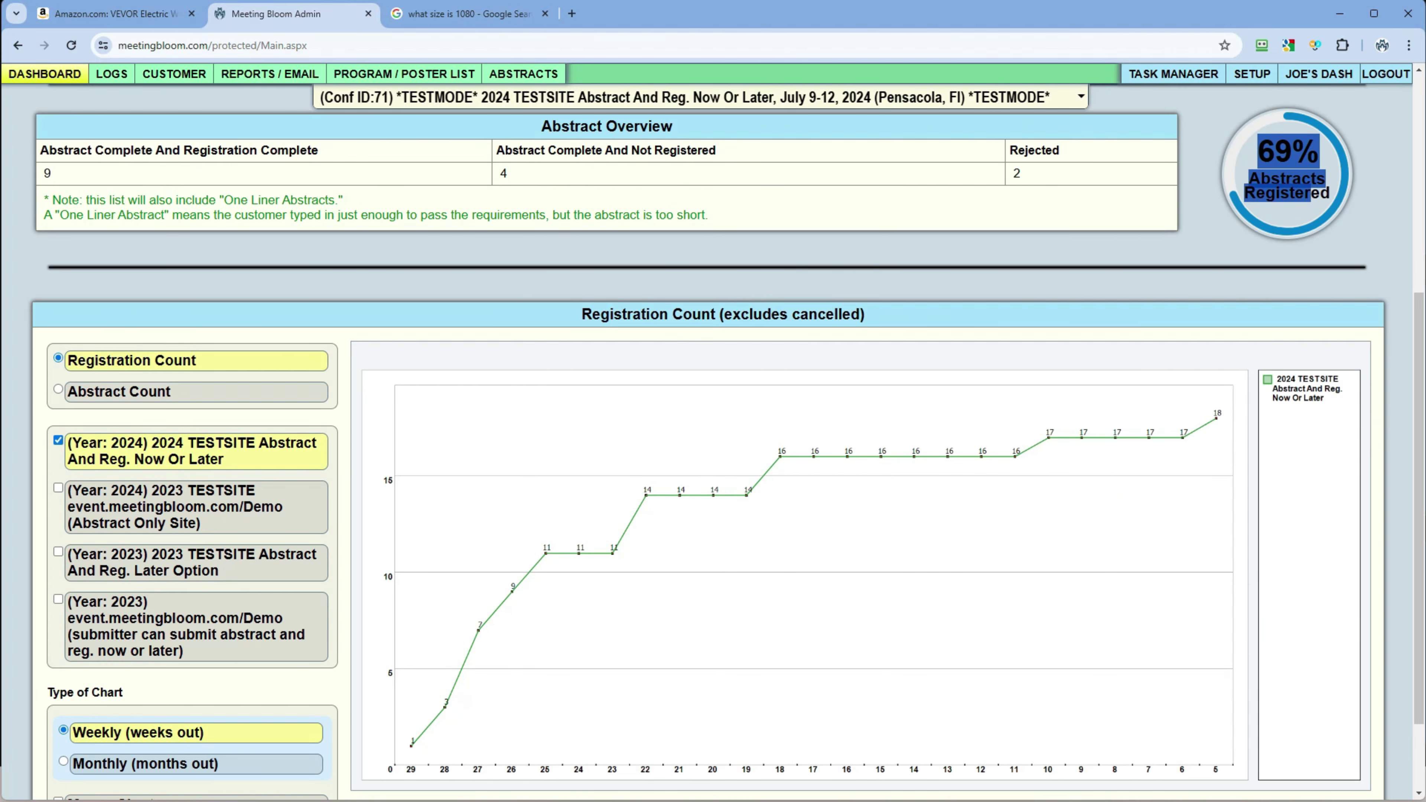
pyautogui.scroll(-2, 713, 438)
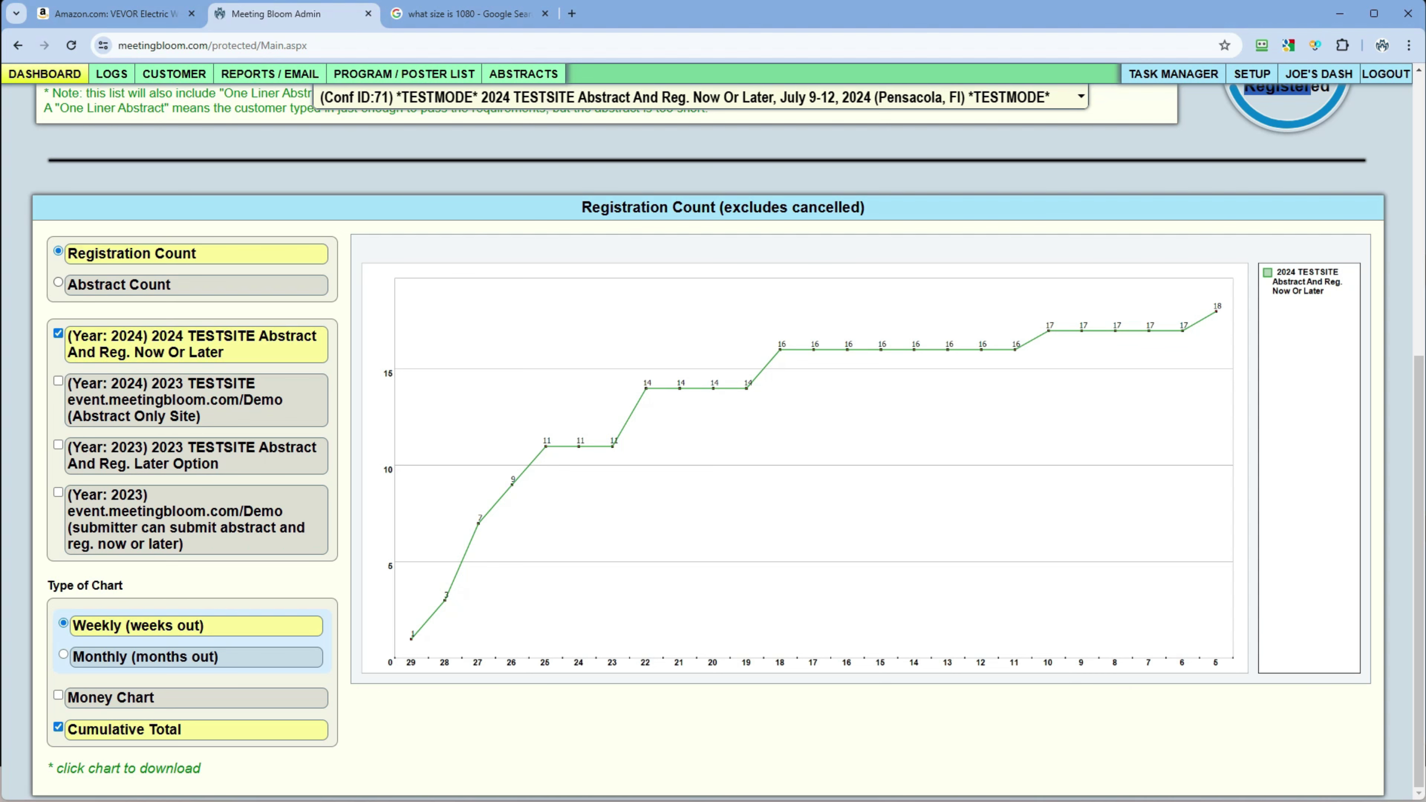
pyautogui.click(120, 285)
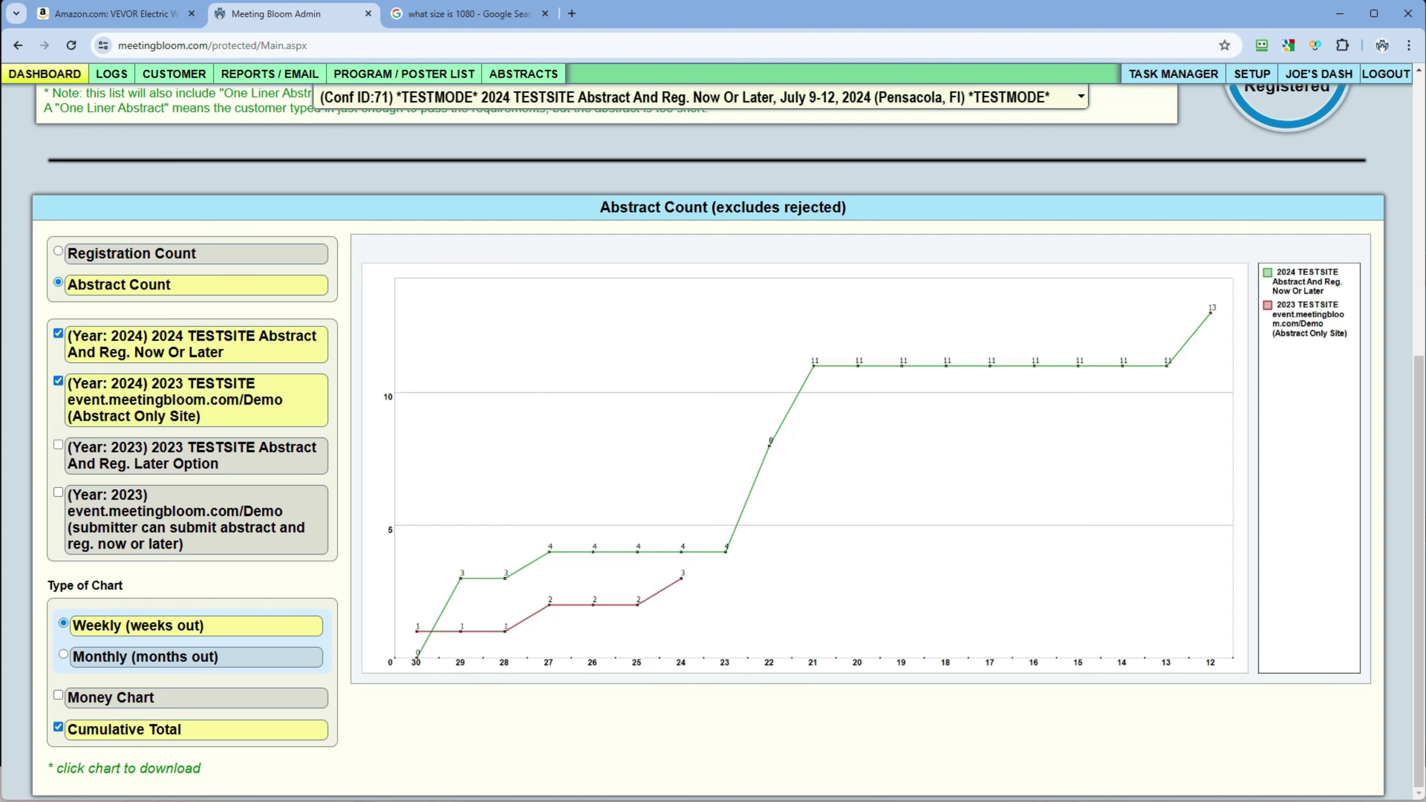
pyautogui.click(58, 445)
pyautogui.click(59, 492)
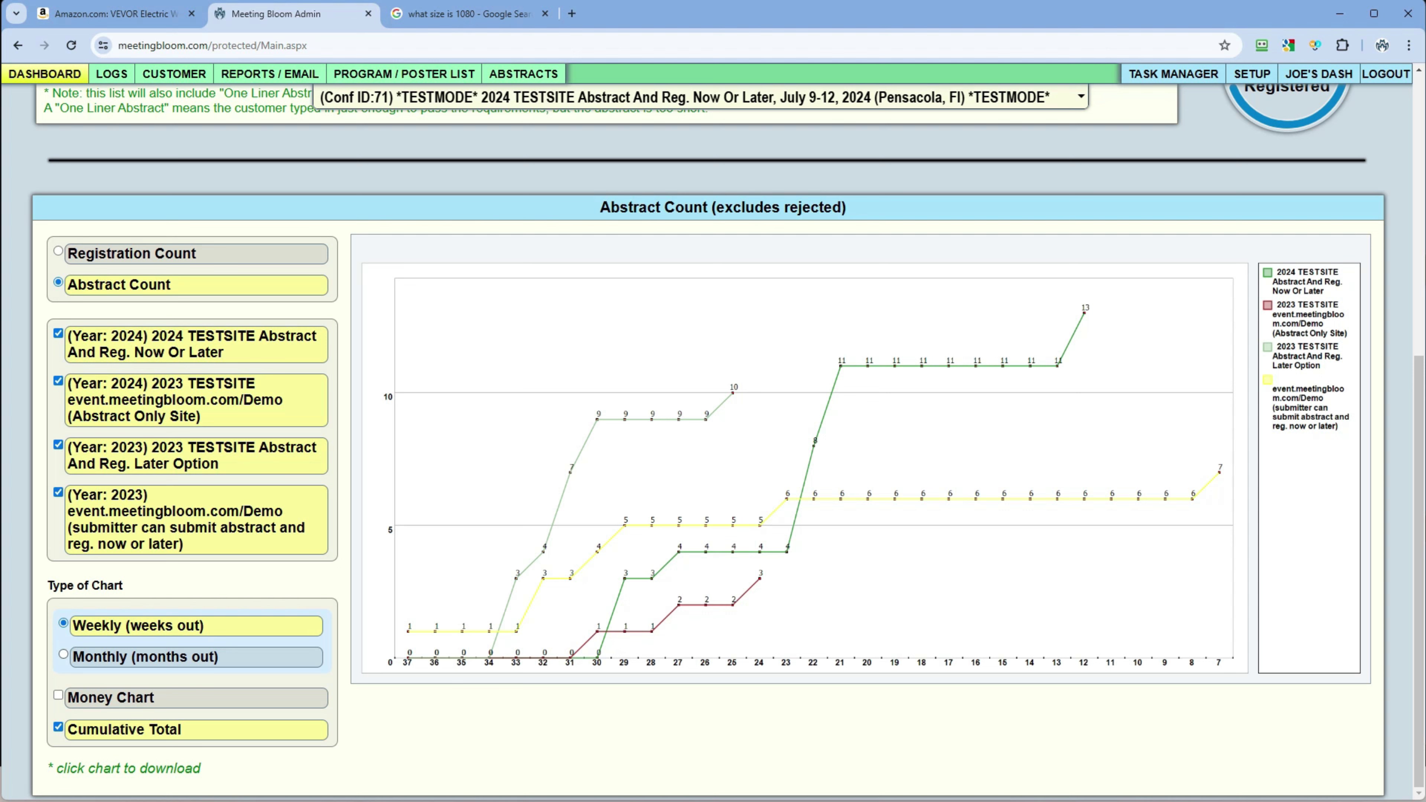
# Step: Compare the chart's weekly and monthly options and set it to Monthly (months out)
pyautogui.click(64, 654)
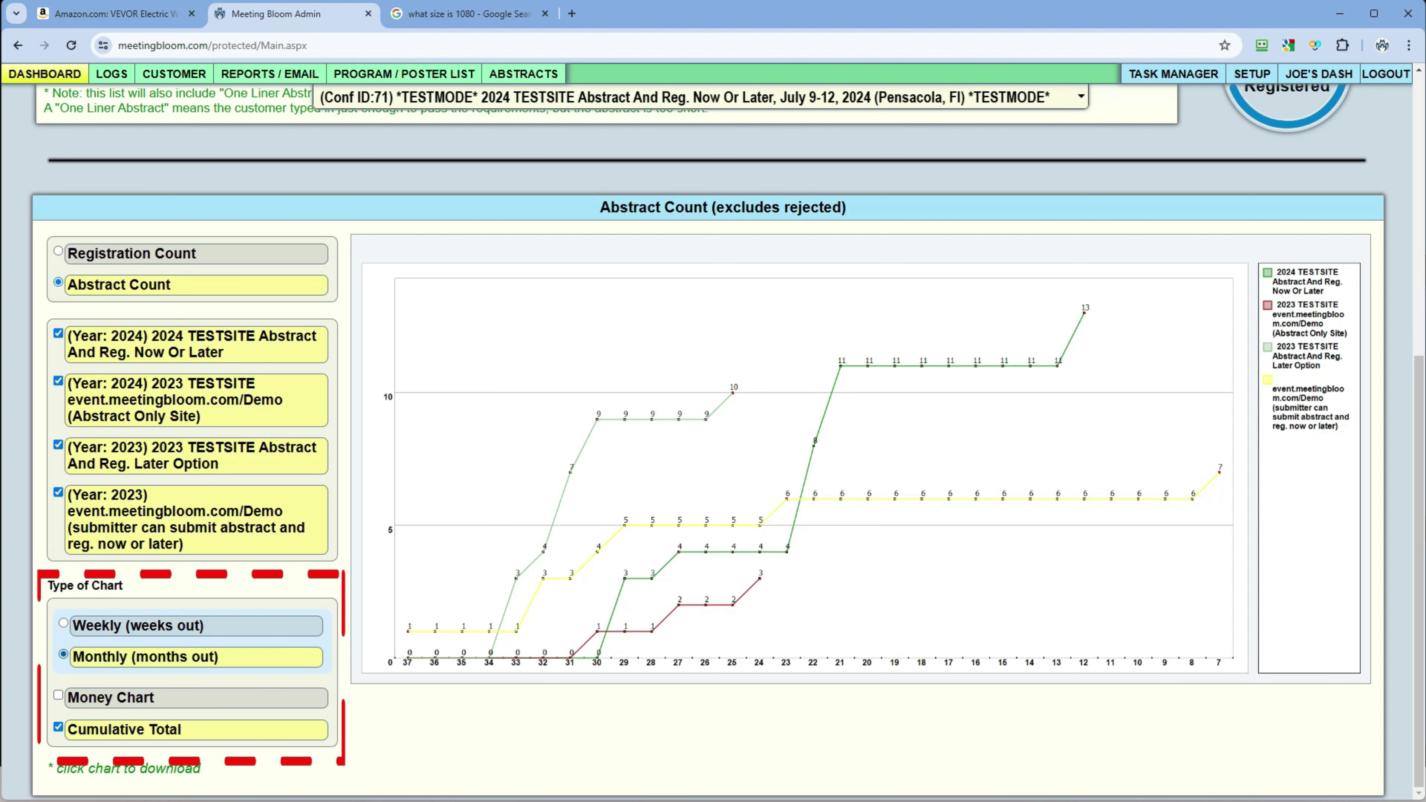
pyautogui.click(64, 622)
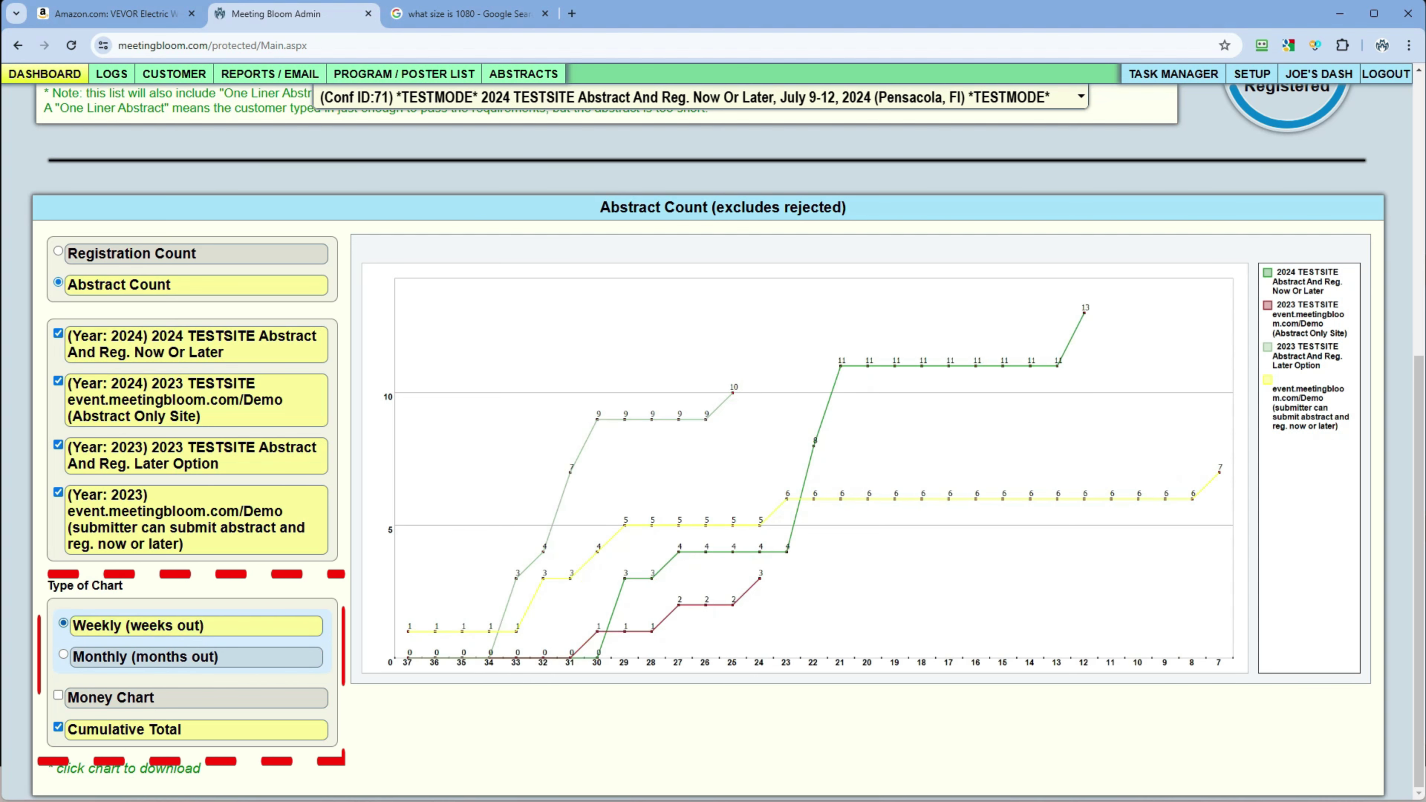
pyautogui.click(63, 654)
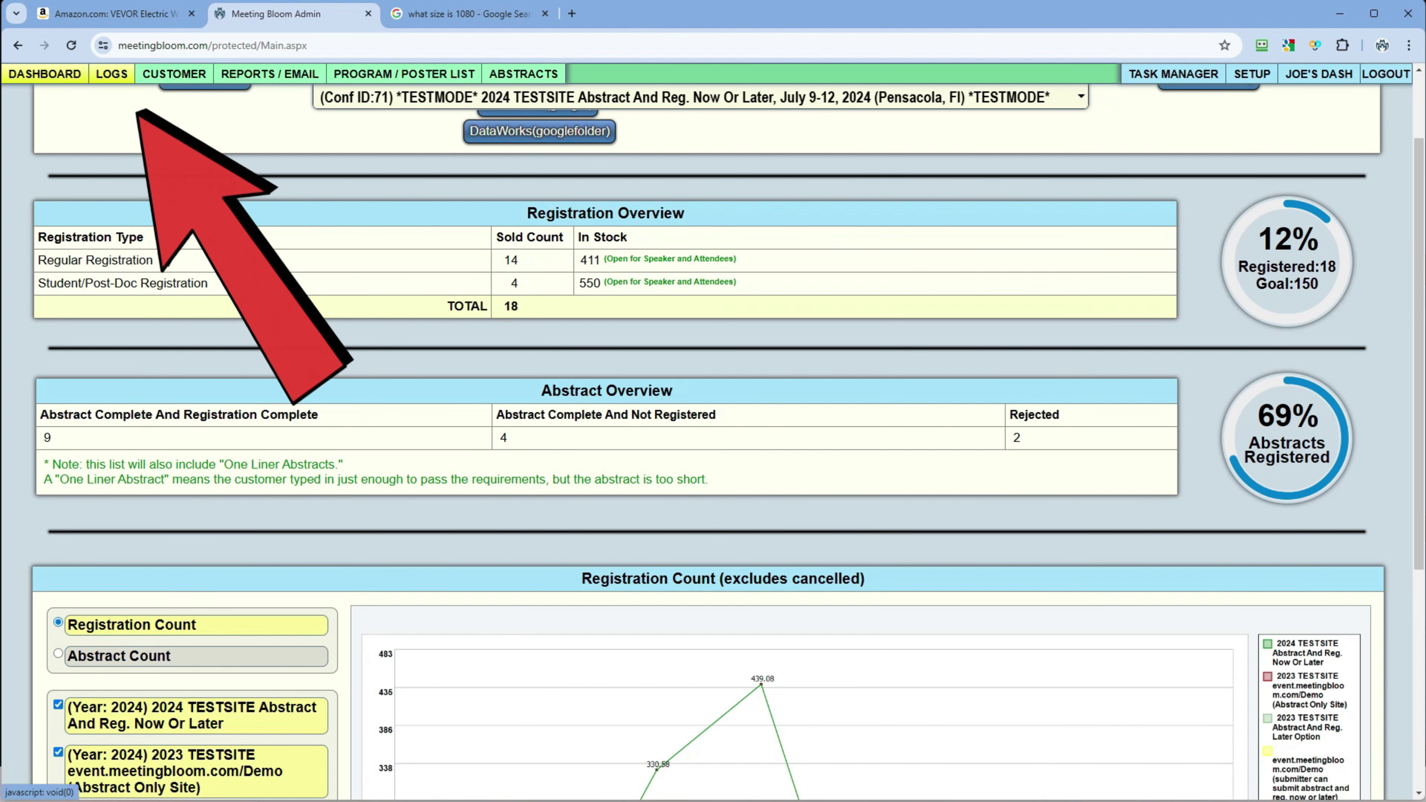
# Step: Open the log for the 2024 TESTSITE conference in edit mode, then cancel editing and close the log
pyautogui.click(111, 74)
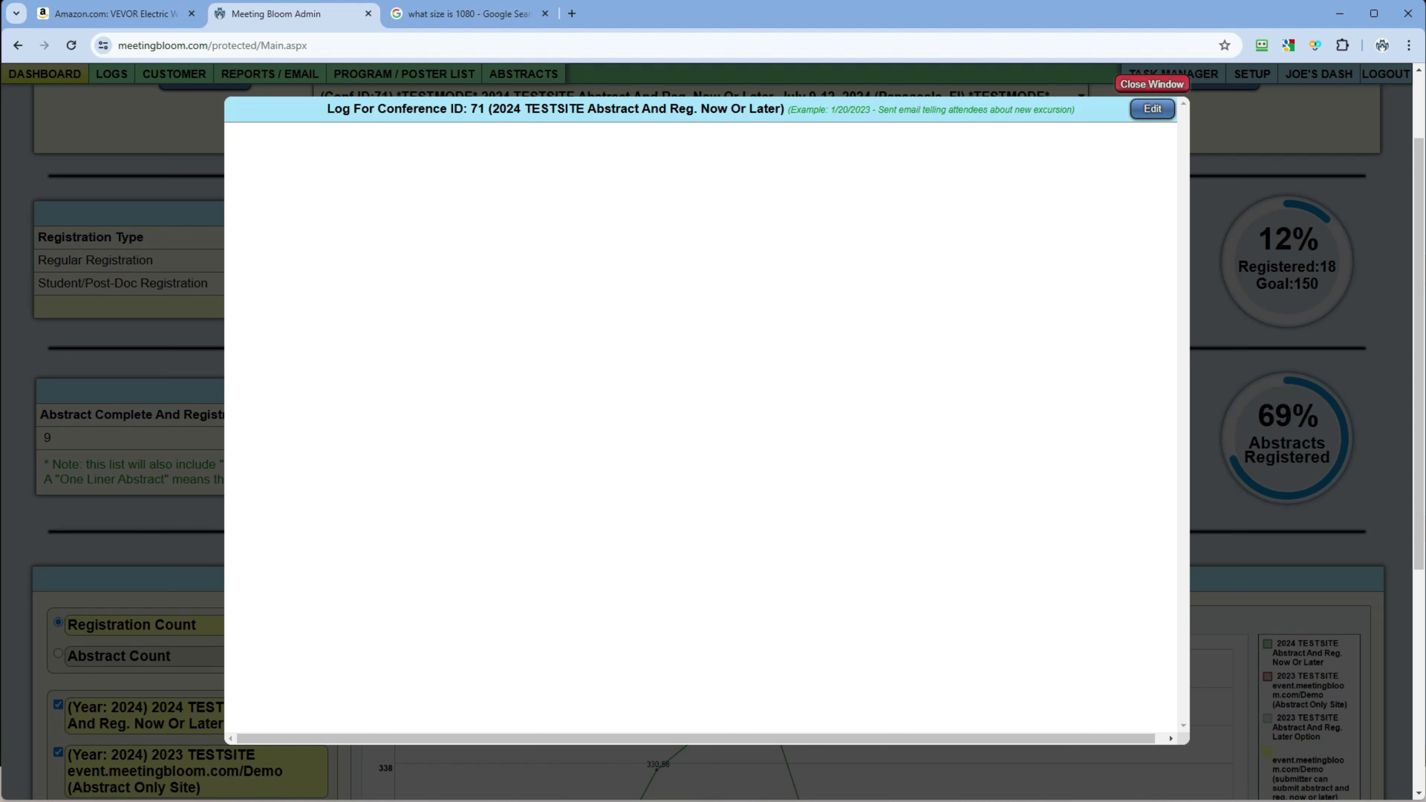
pyautogui.click(1152, 109)
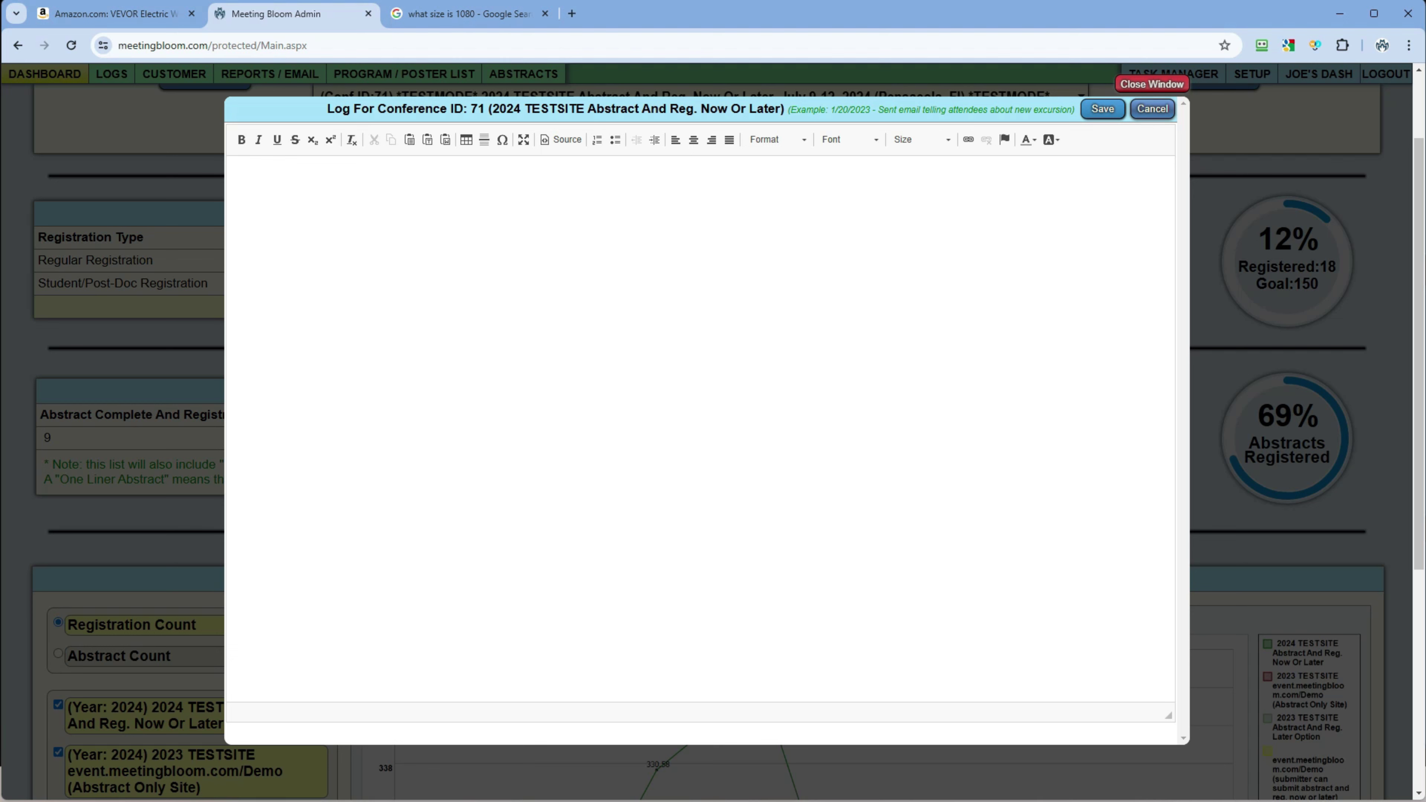
pyautogui.click(233, 171)
pyautogui.click(1153, 109)
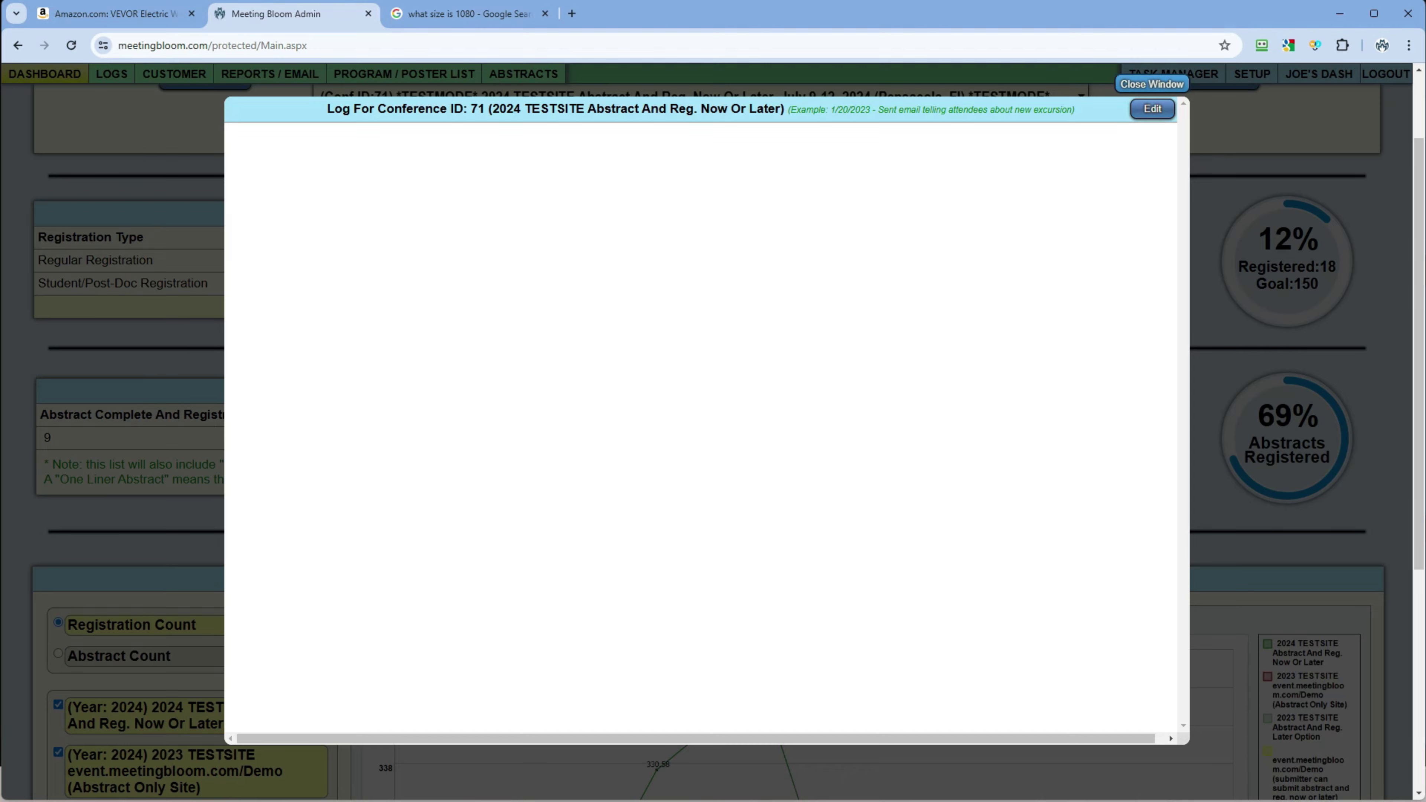
pyautogui.click(1152, 84)
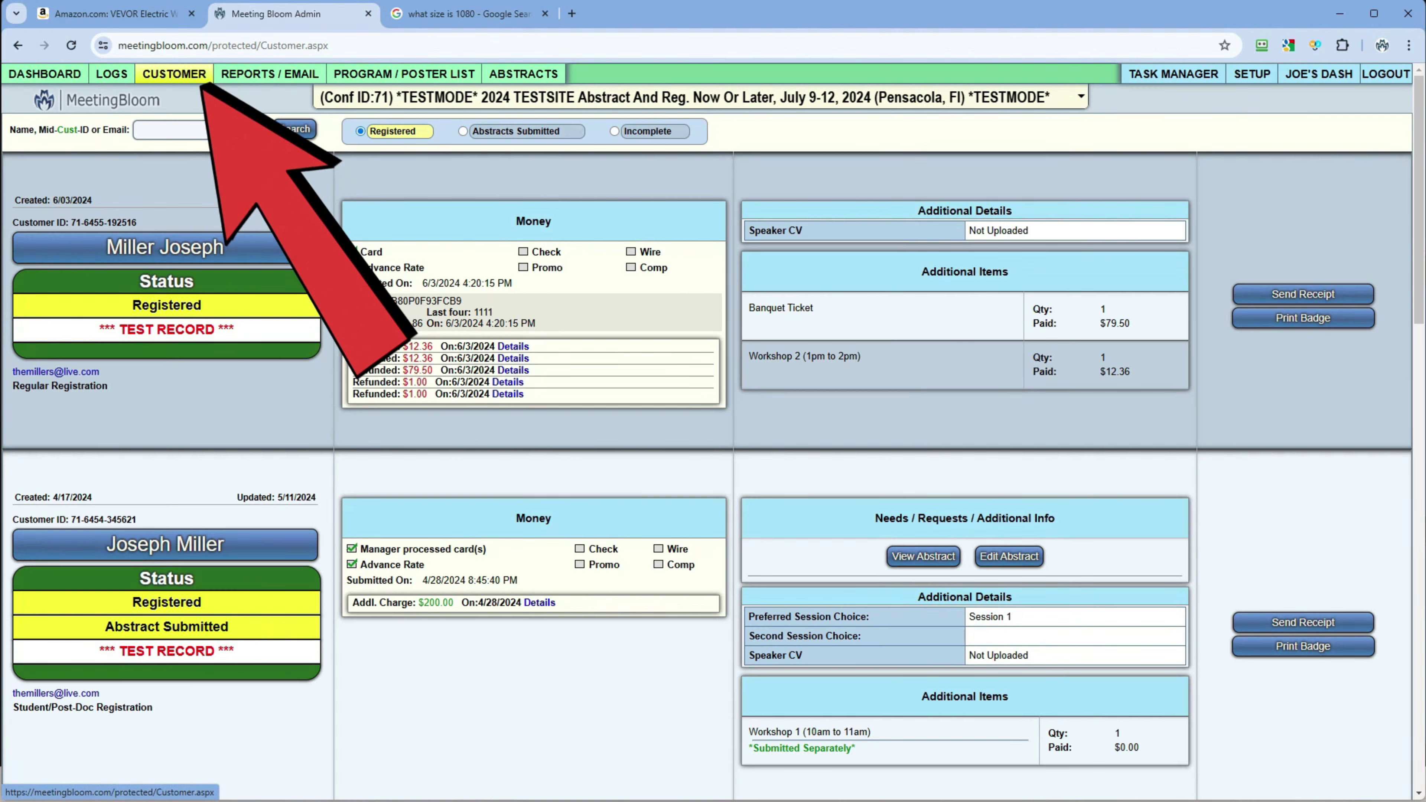
# Step: Open the customer list and view it filtered by Abstracts Submitted, by Incomplete, and by Registered
pyautogui.click(174, 74)
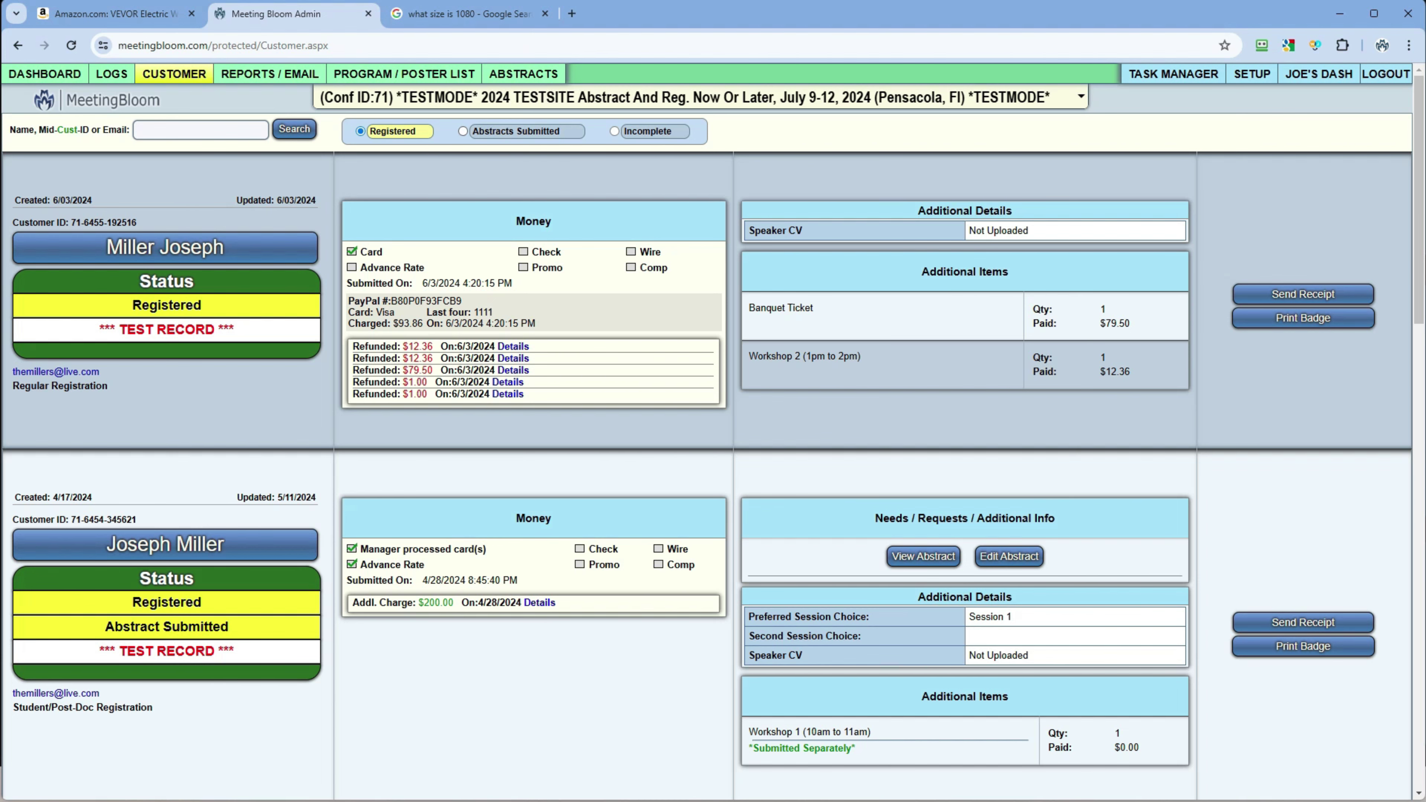
pyautogui.click(462, 131)
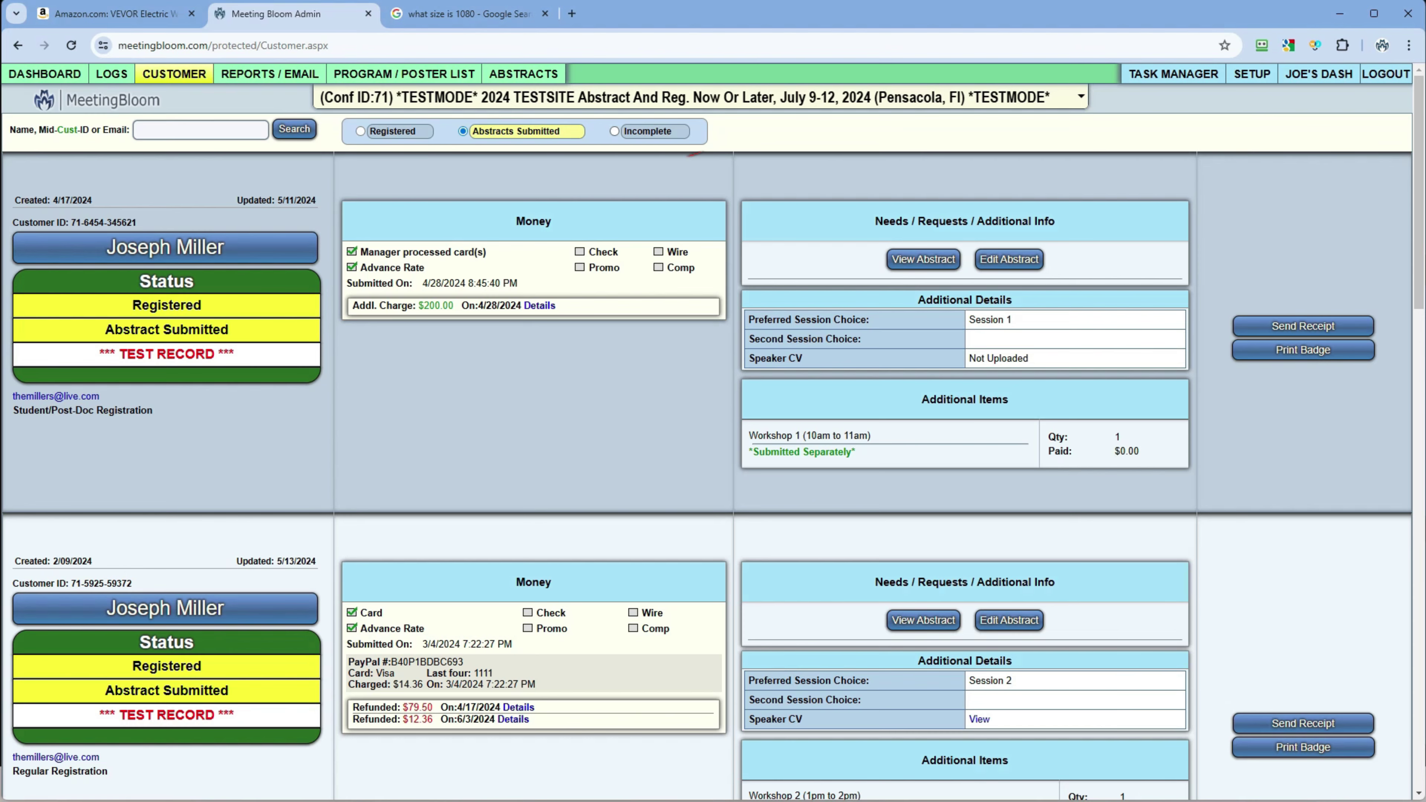
pyautogui.click(614, 131)
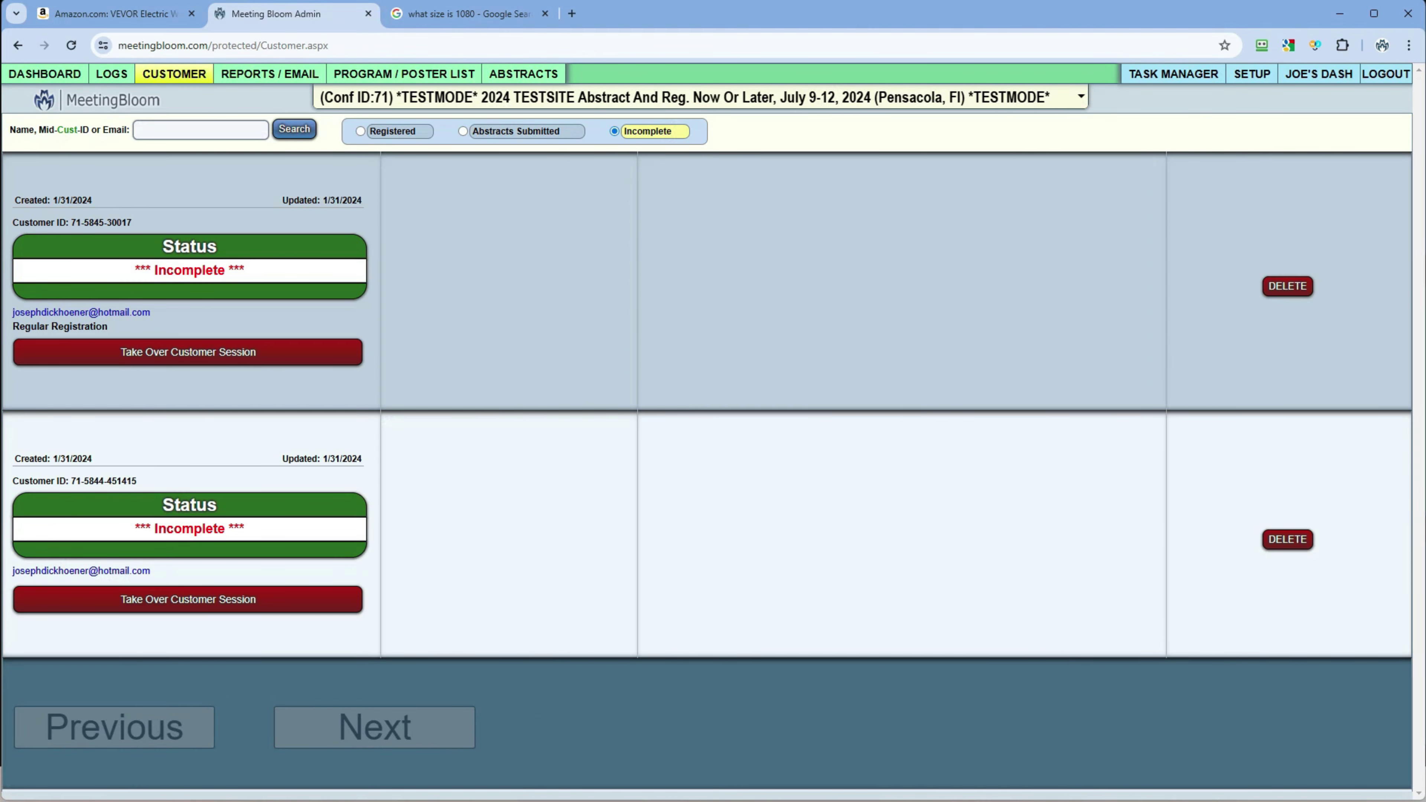
pyautogui.click(360, 130)
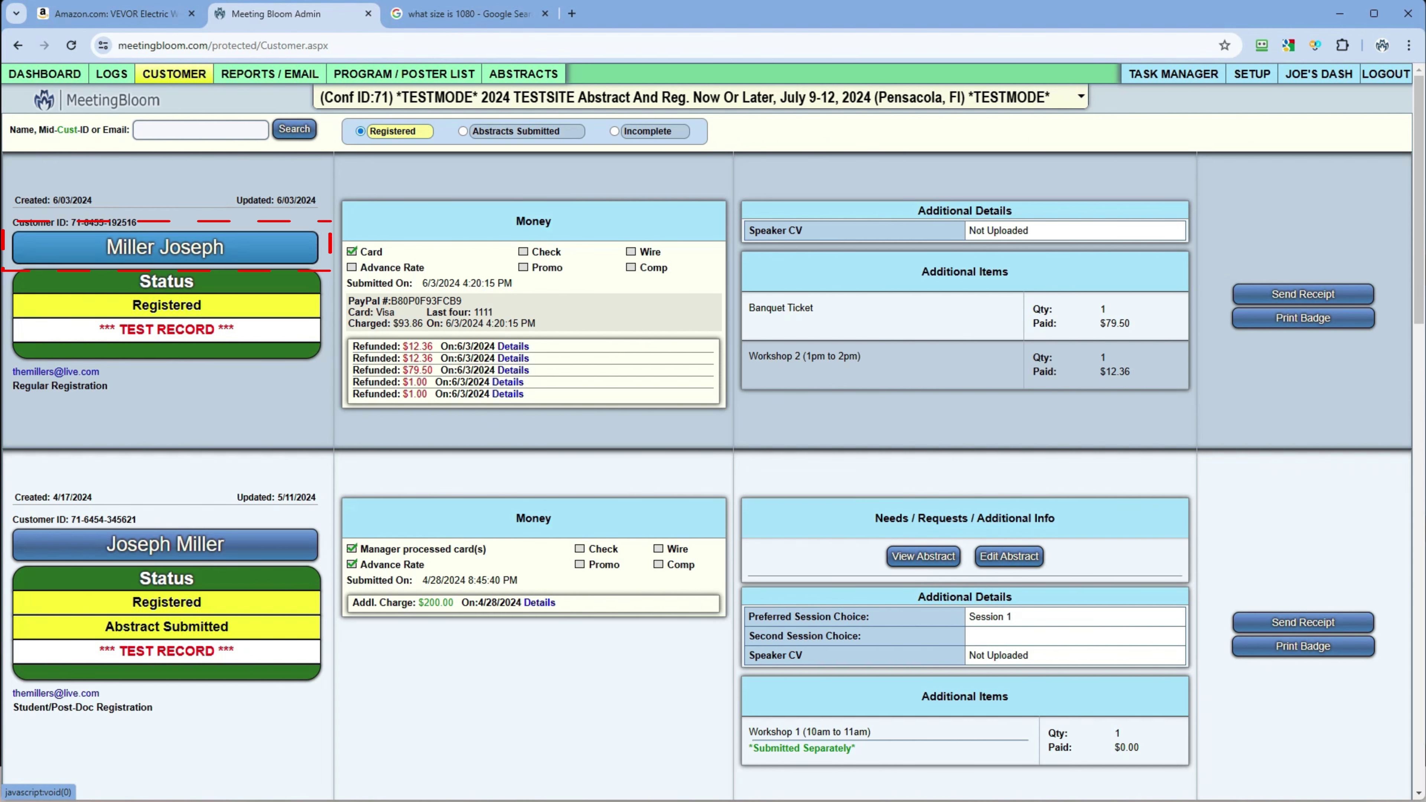
# Step: Open the first registered customer's payment details and bring up the form for refunding from the main charge
pyautogui.click(165, 247)
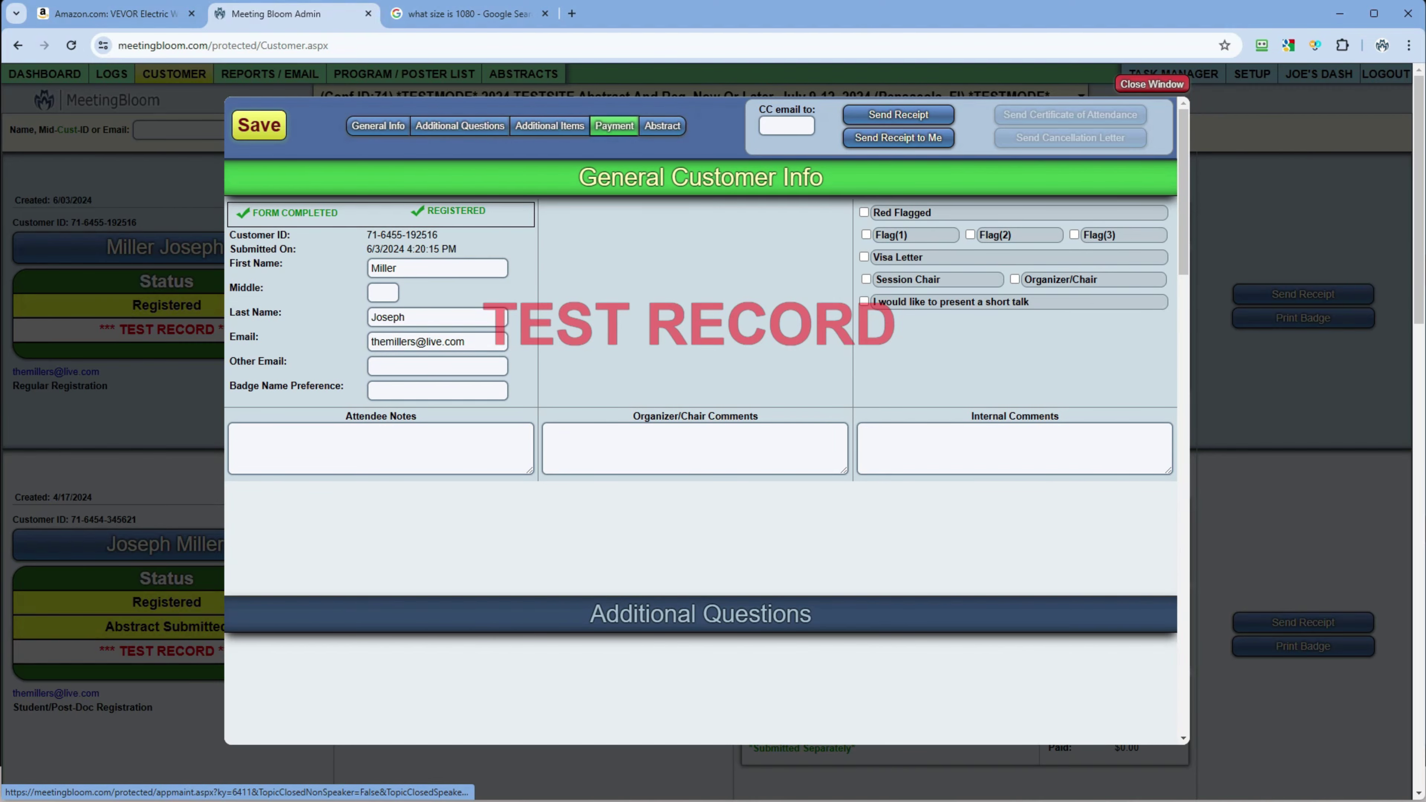
pyautogui.click(614, 125)
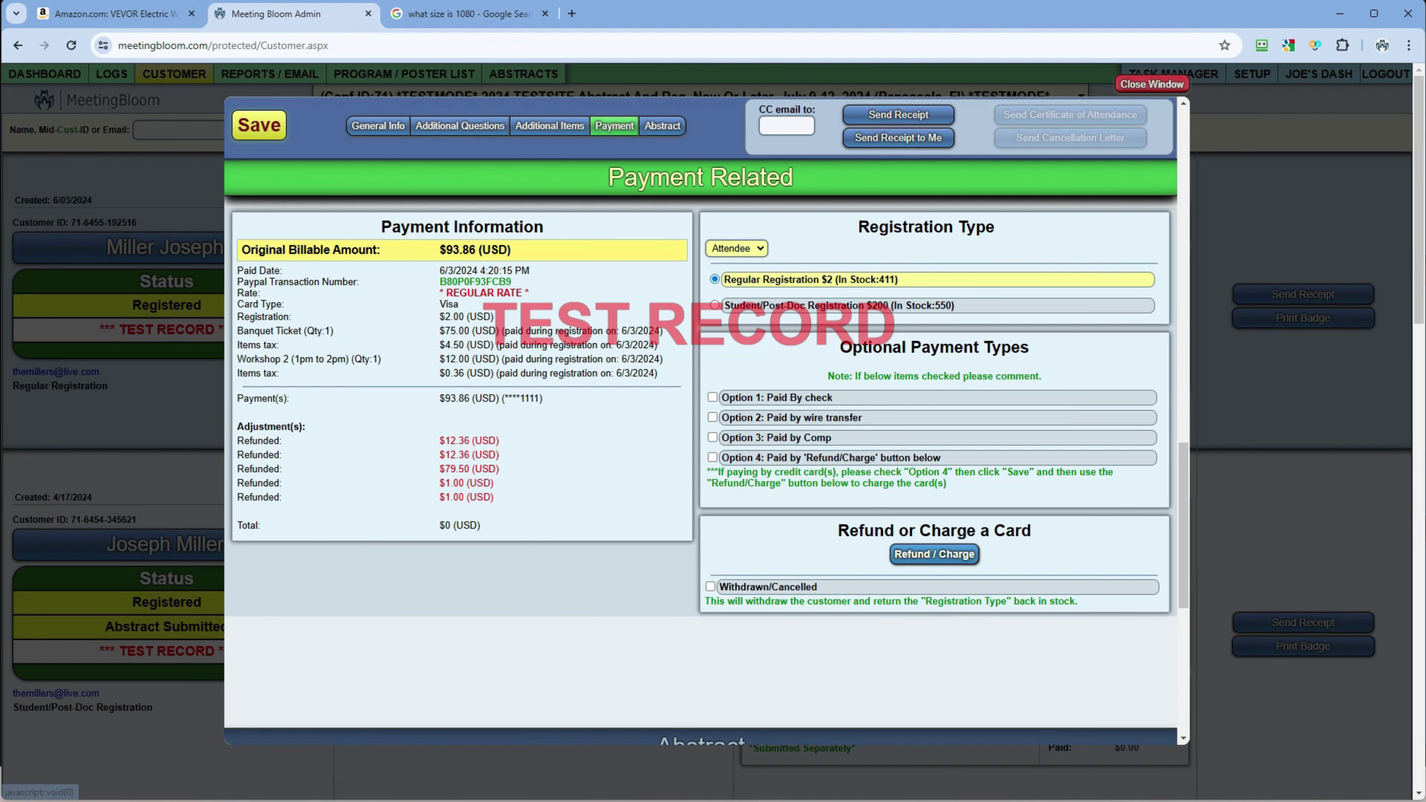
pyautogui.click(933, 554)
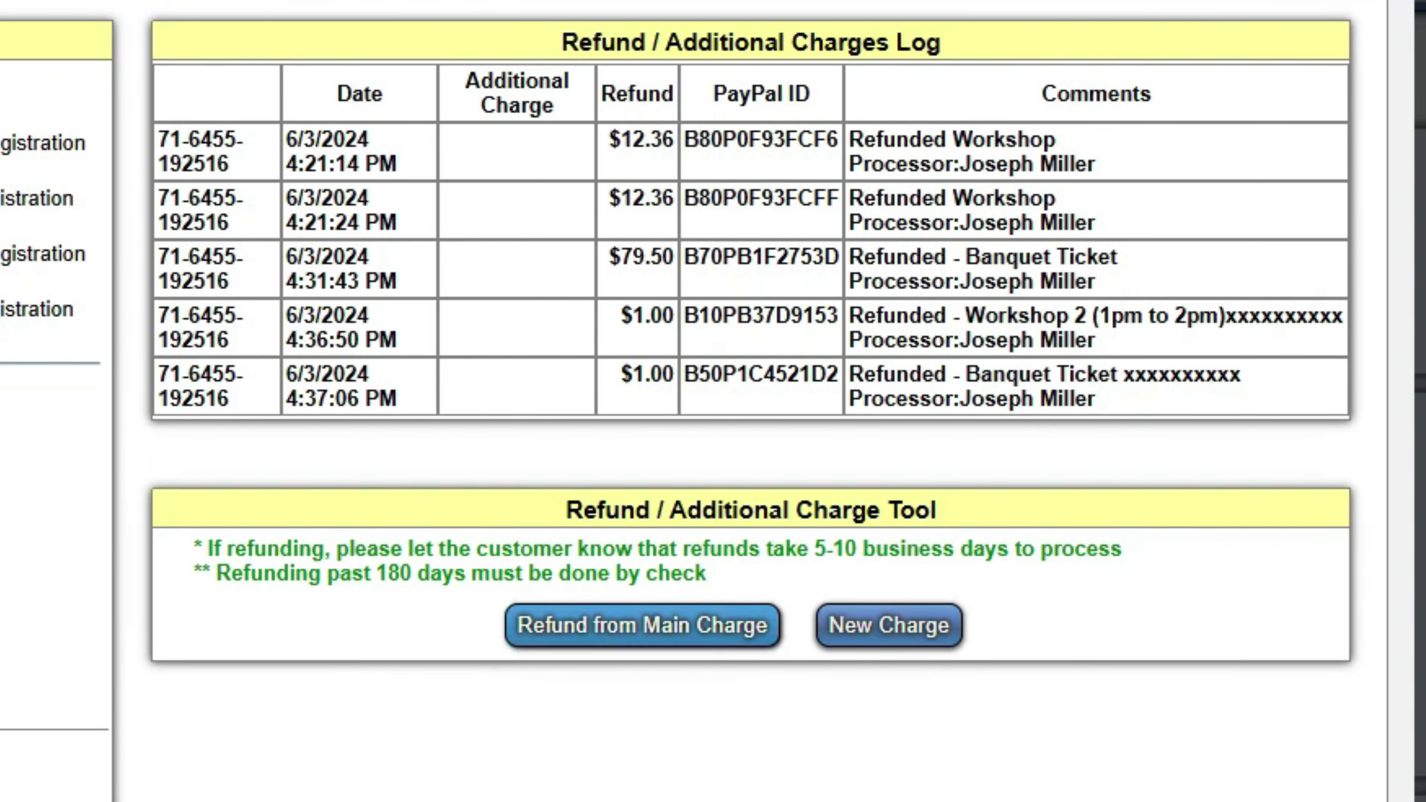
pyautogui.click(772, 625)
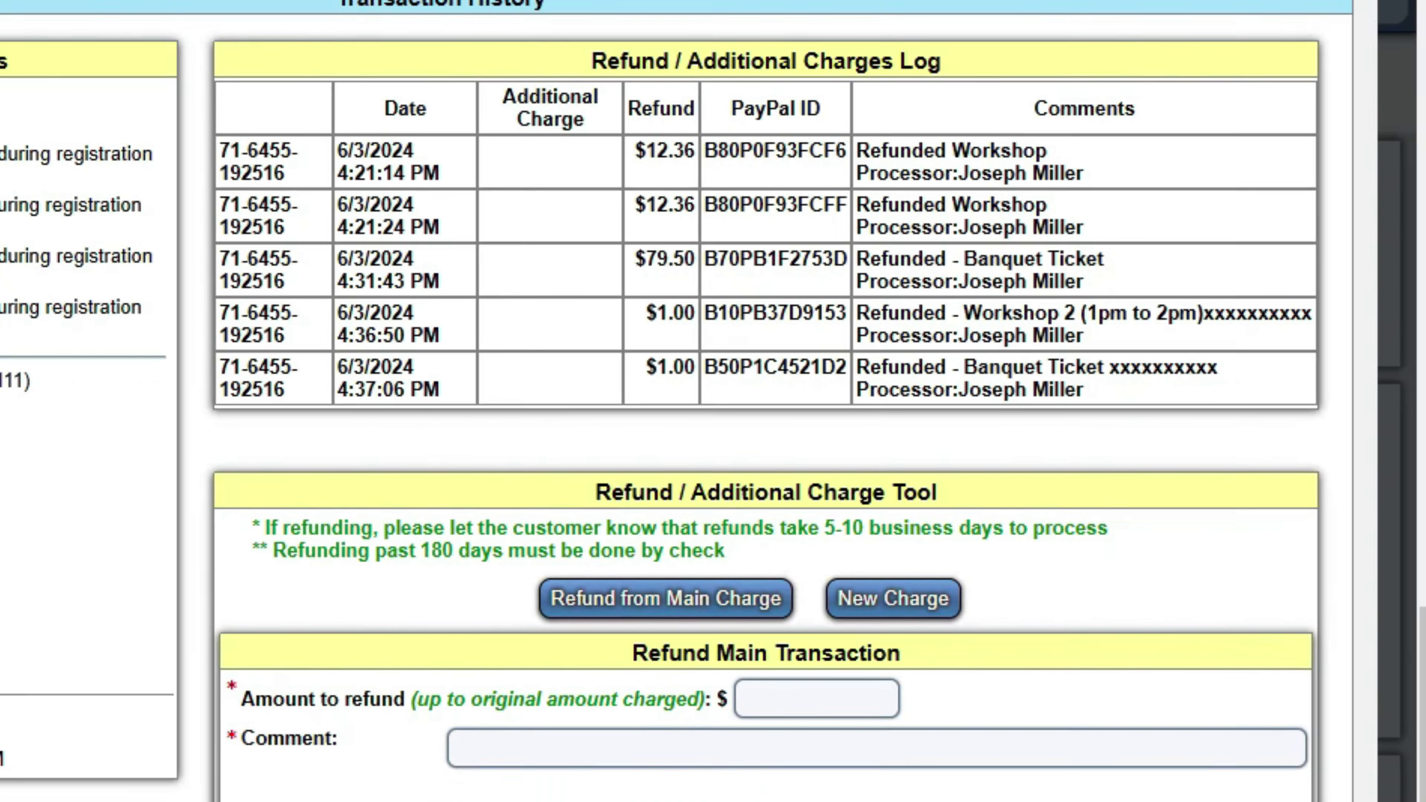
# Step: Leave the refund tool, return to the customer's General Info section and close the customer record
pyautogui.click(1120, 117)
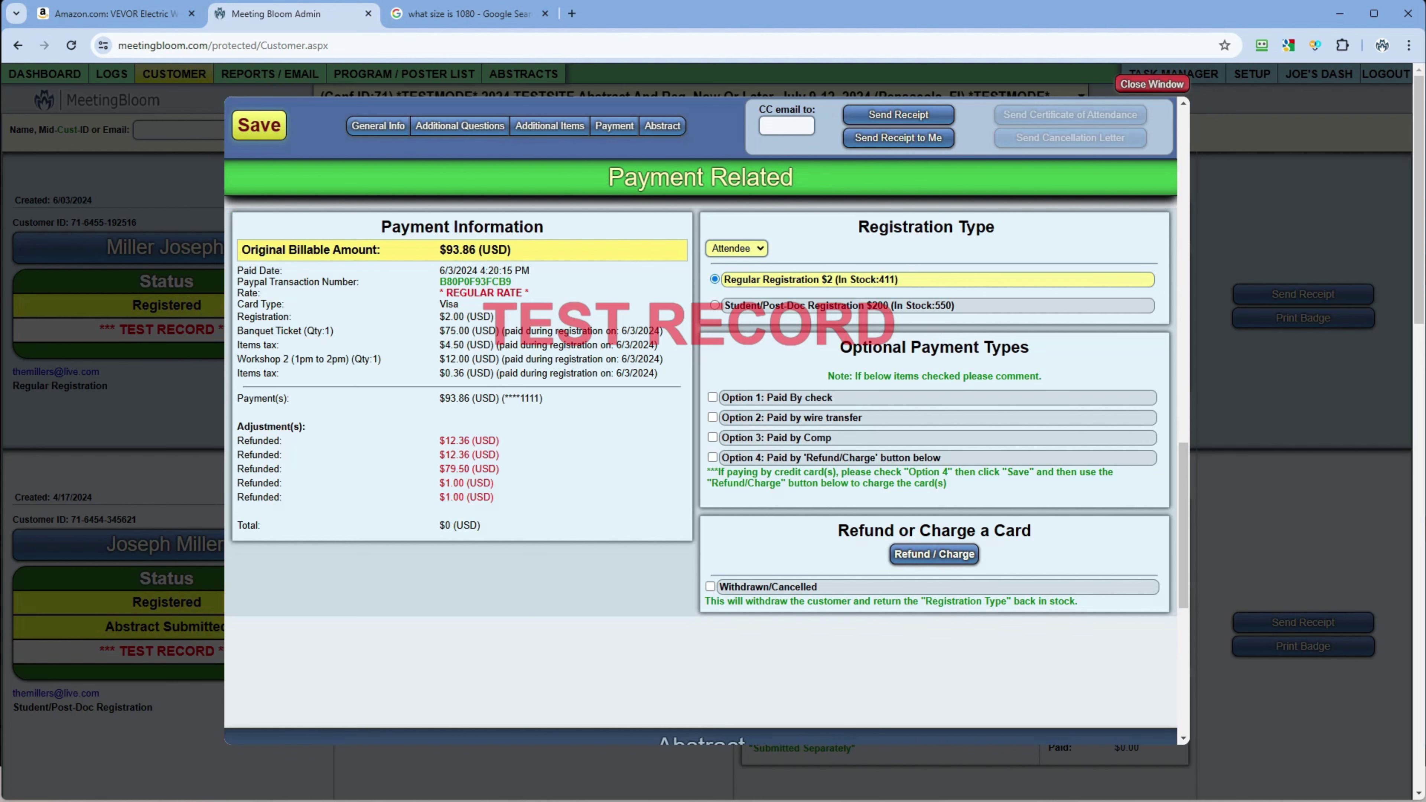
pyautogui.click(378, 126)
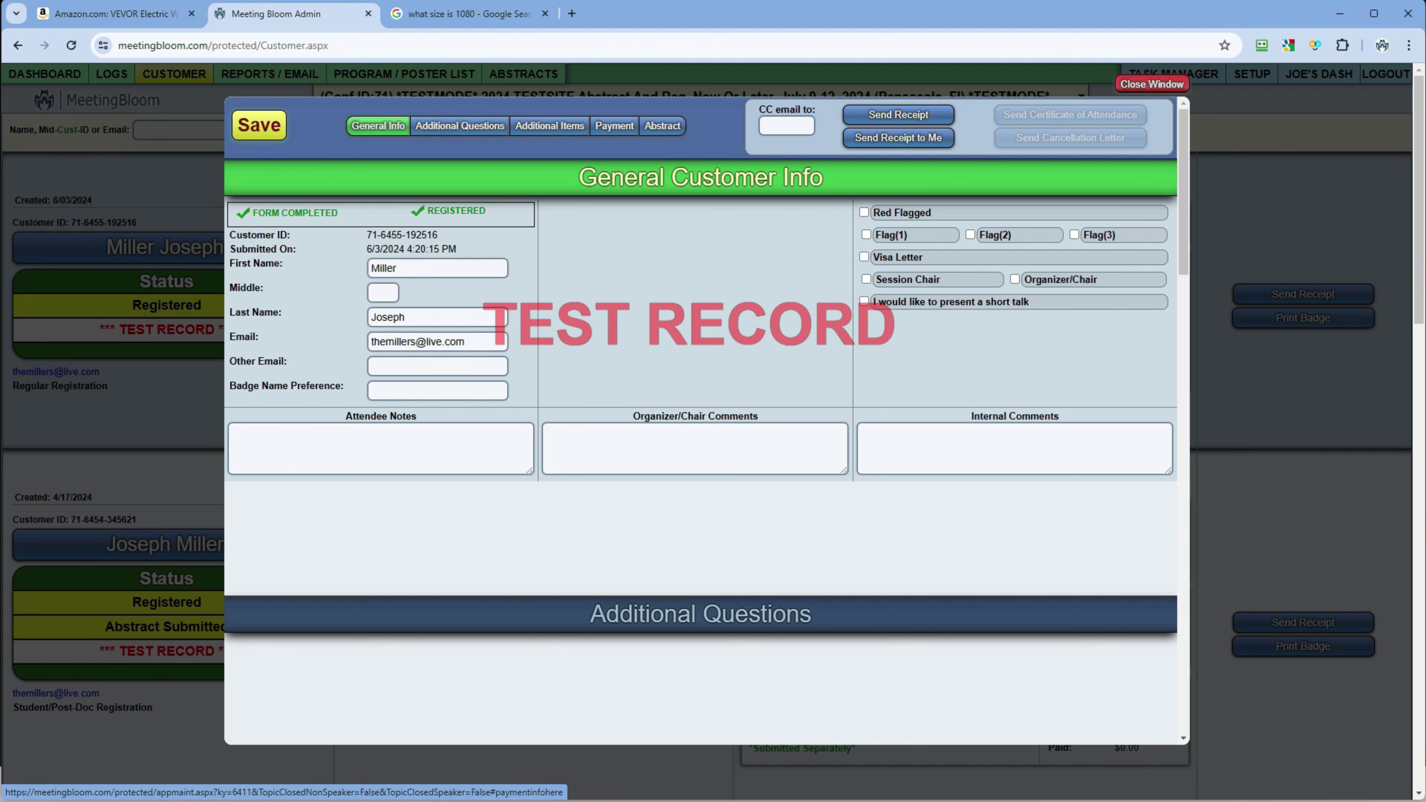
pyautogui.click(1152, 84)
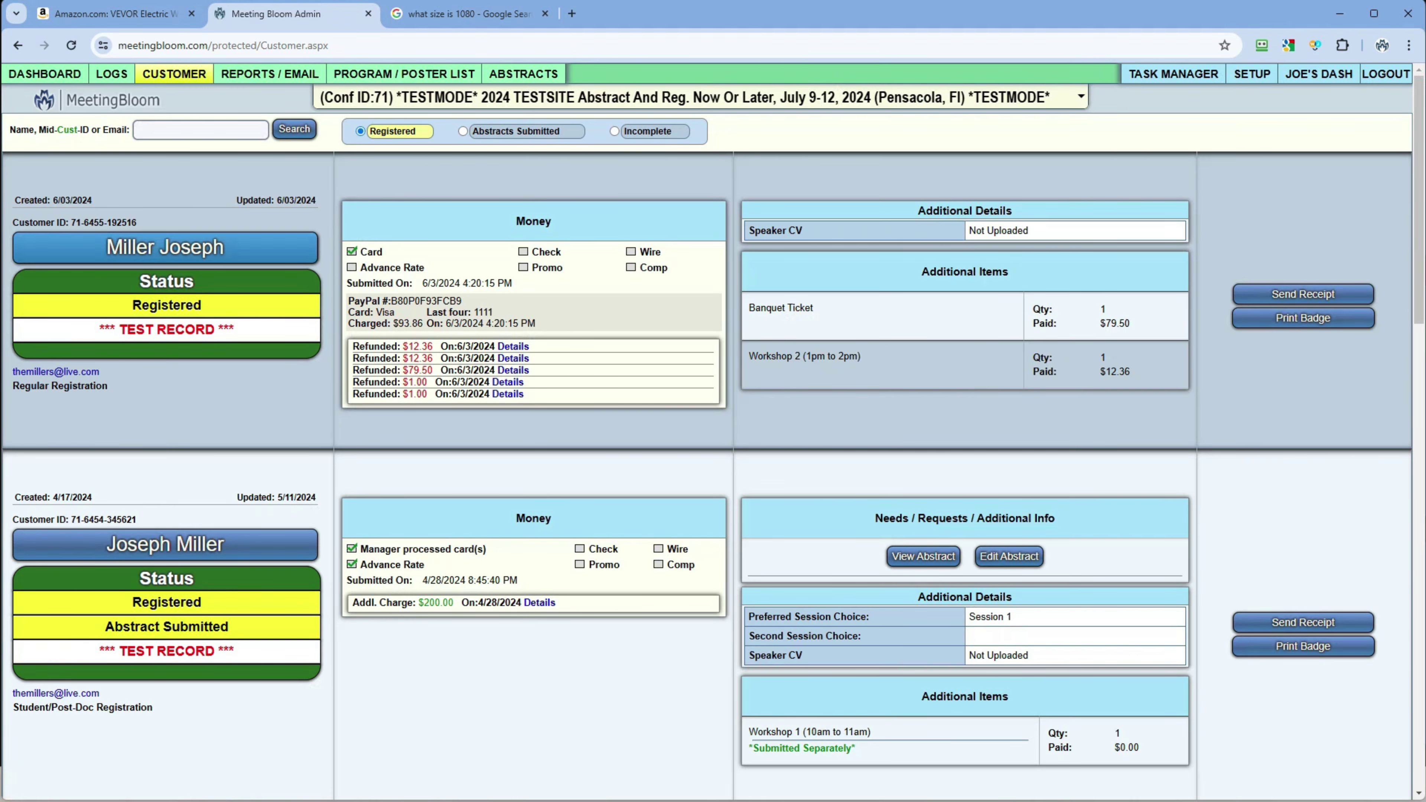
# Step: Open the first registered customer's record, save it from two different sections, review the additional items and close the record
pyautogui.click(165, 248)
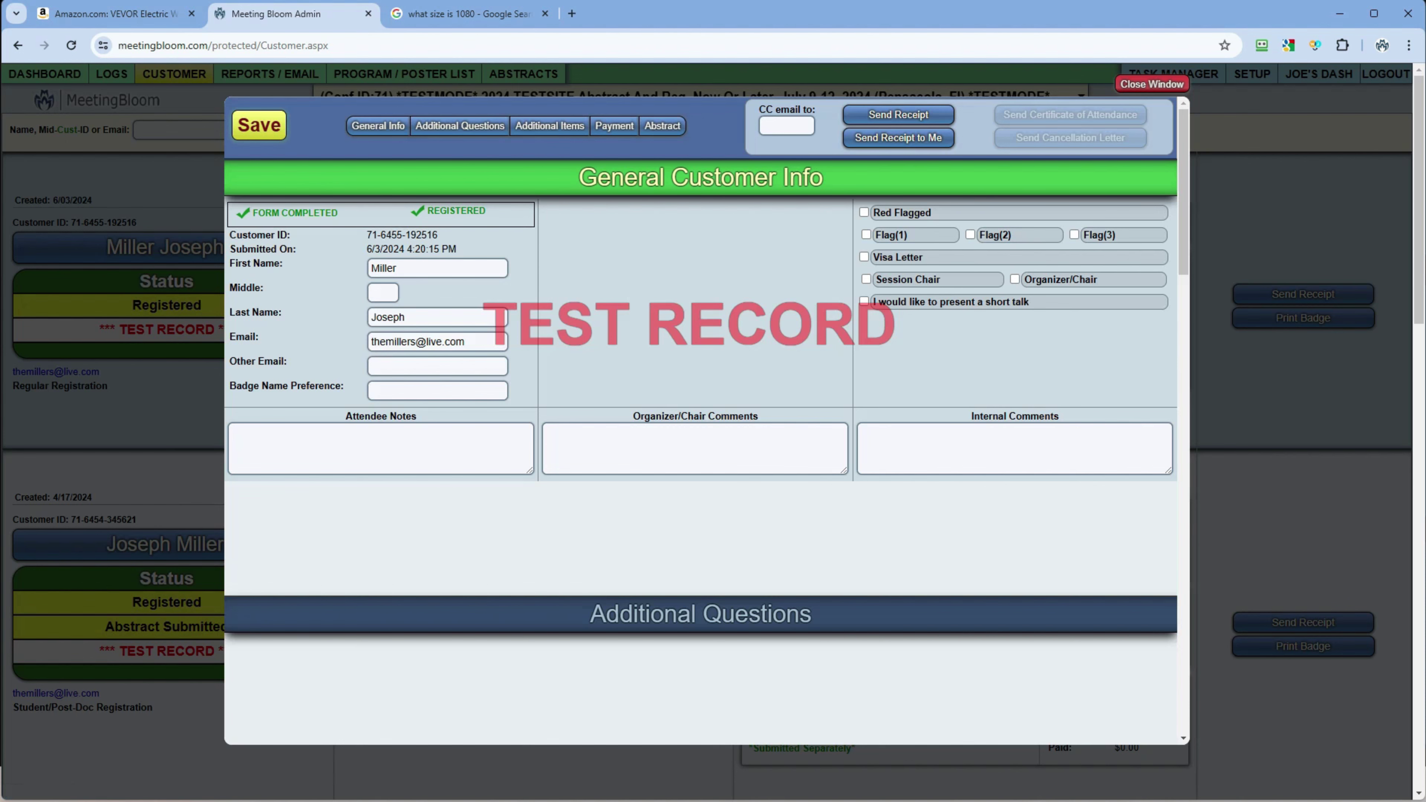
pyautogui.click(258, 125)
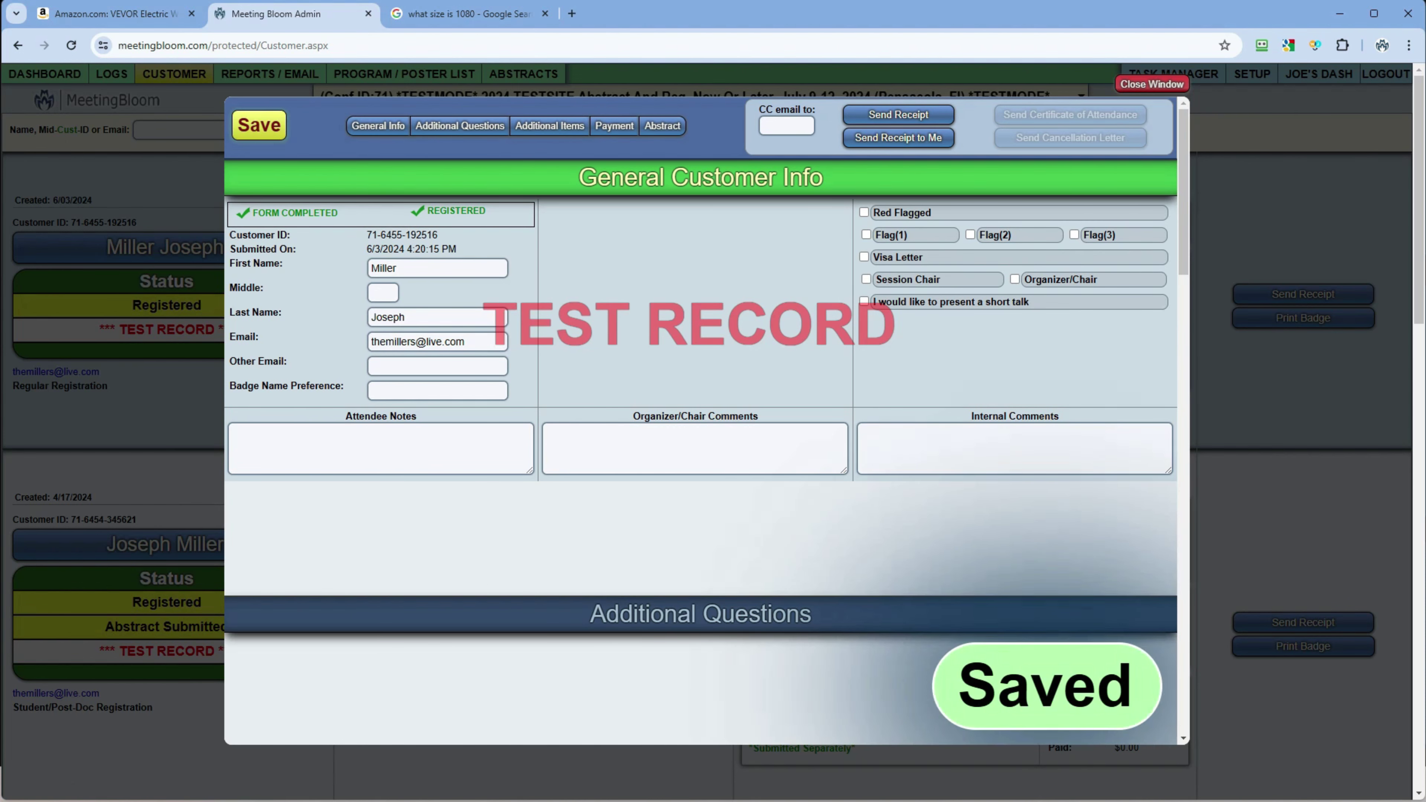
pyautogui.scroll(-7, 701, 450)
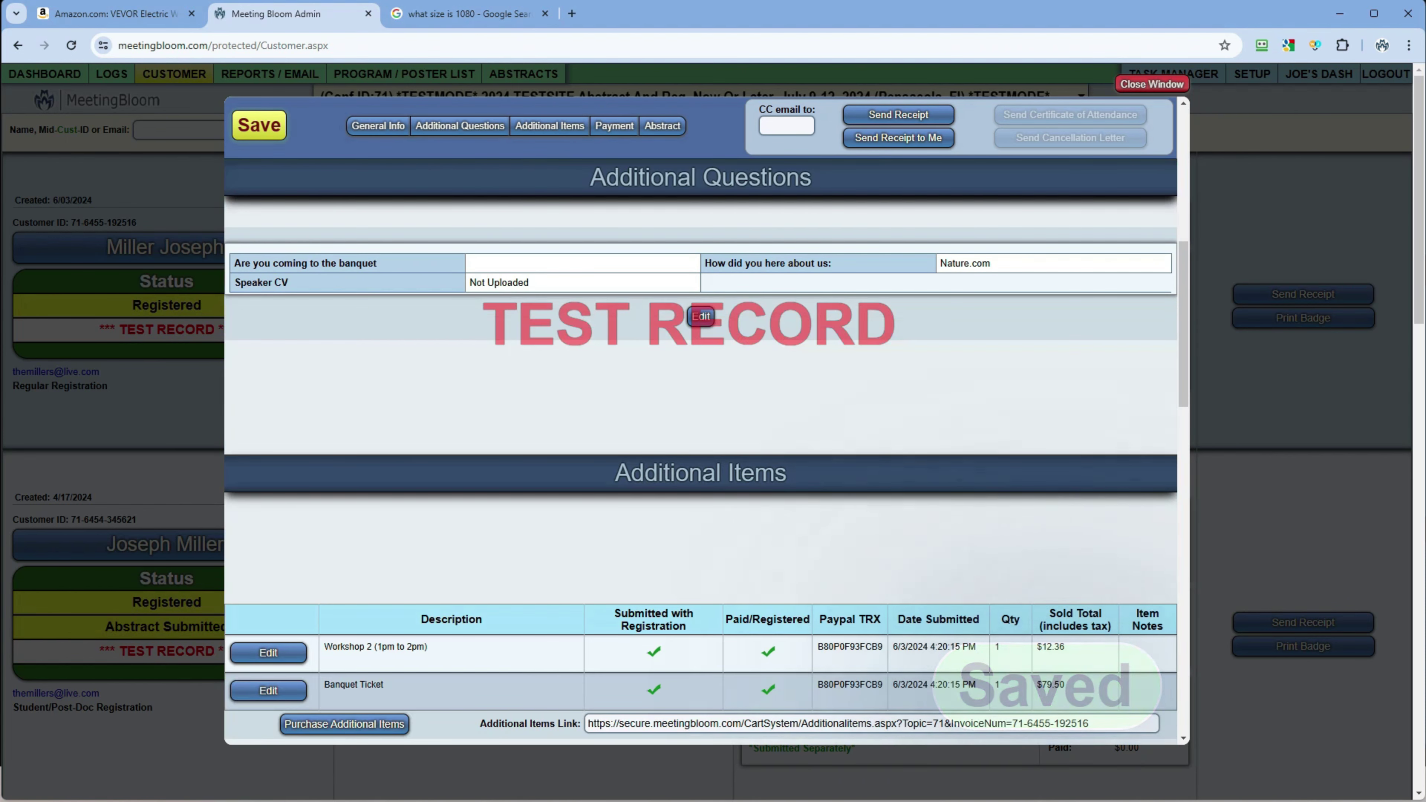
pyautogui.click(259, 125)
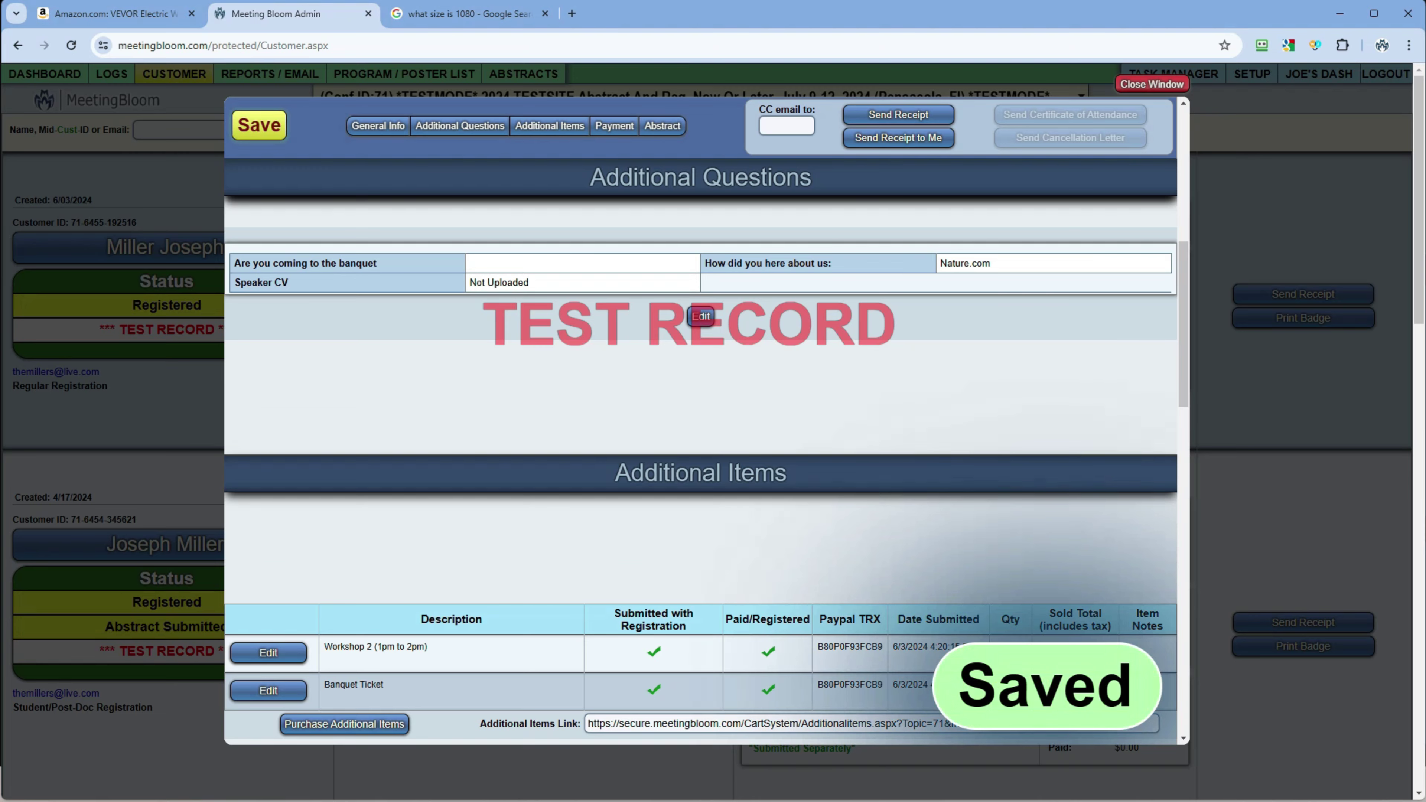
pyautogui.scroll(-2, 701, 449)
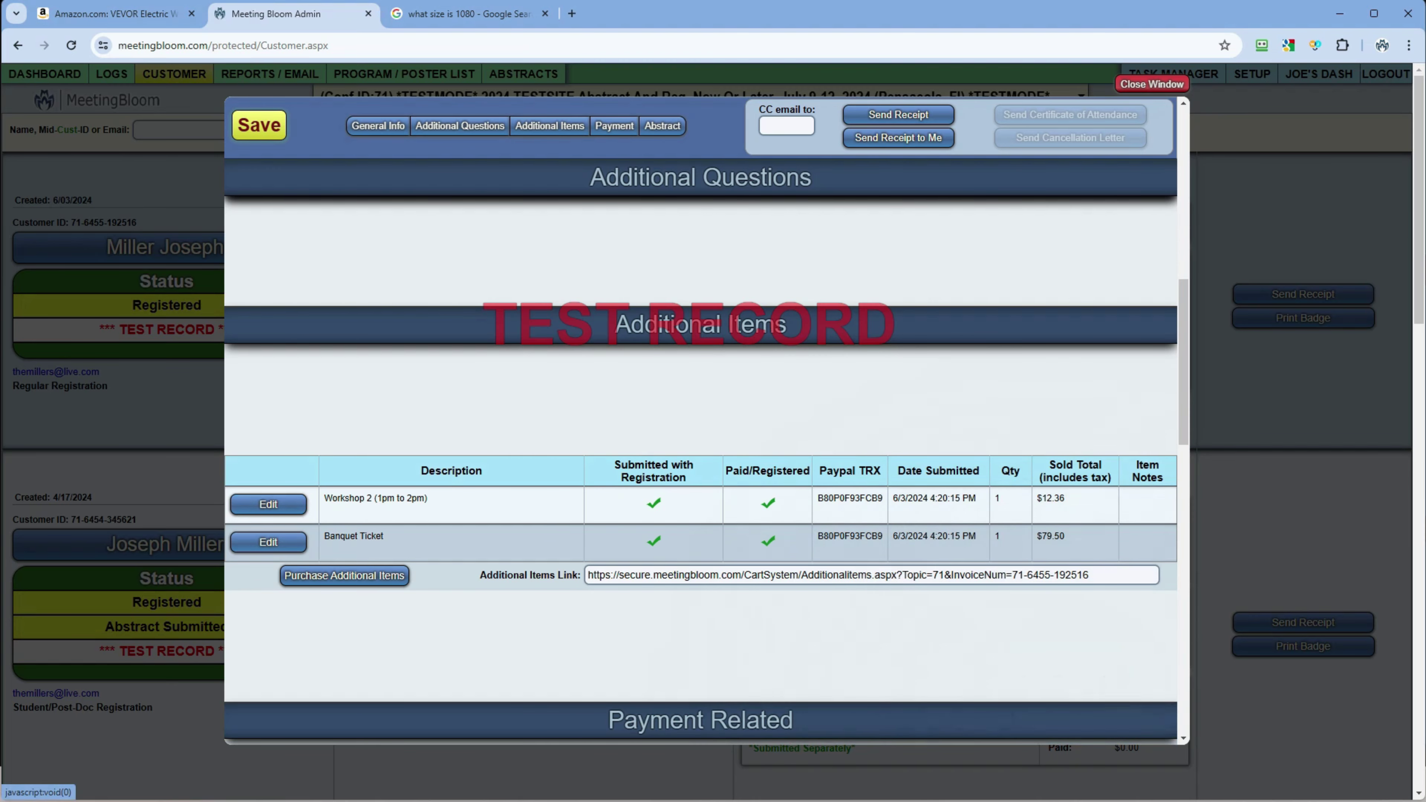
pyautogui.scroll(7, 701, 449)
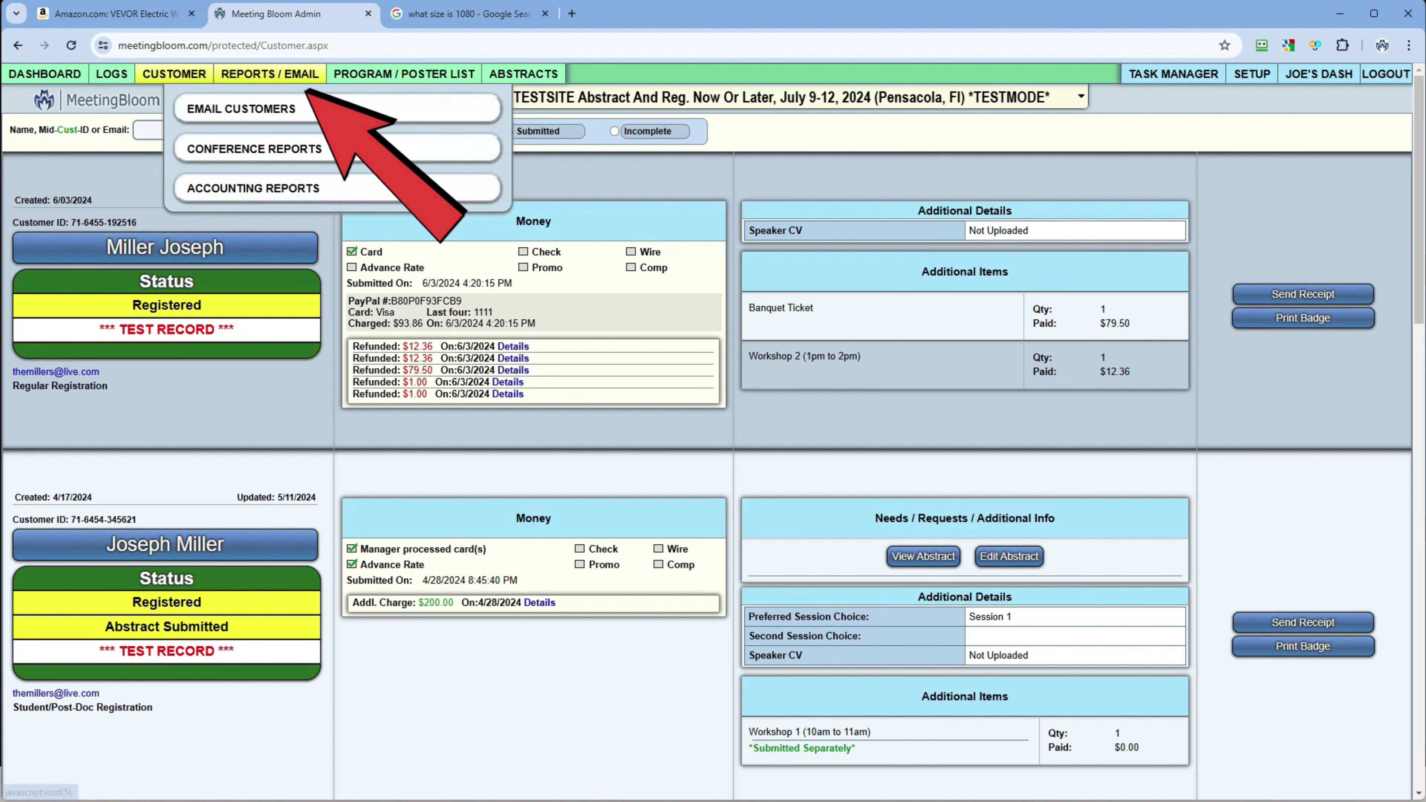
# Step: Open the mass email page, filter the recipients to All Completed Abstracts and load the matching email template
pyautogui.click(241, 109)
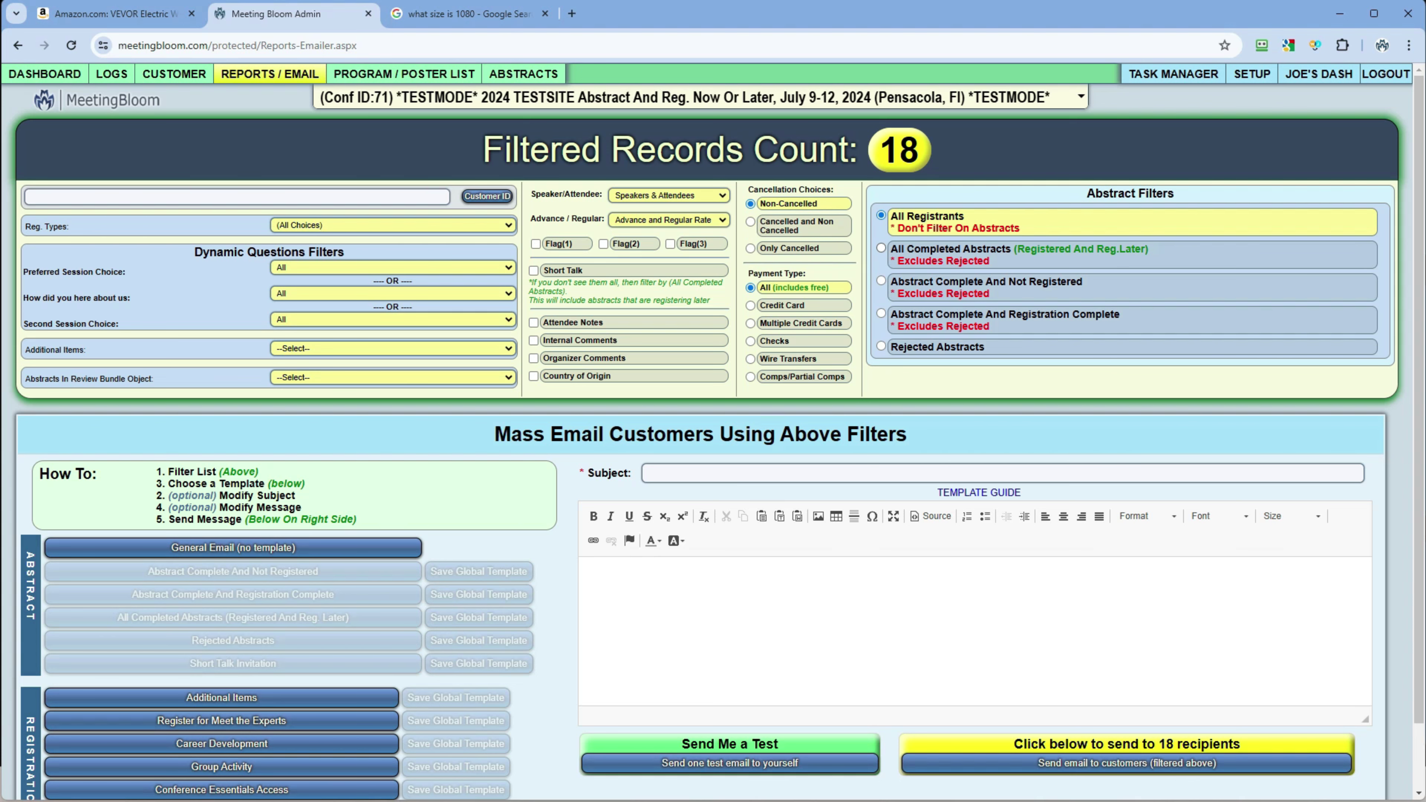
pyautogui.click(881, 248)
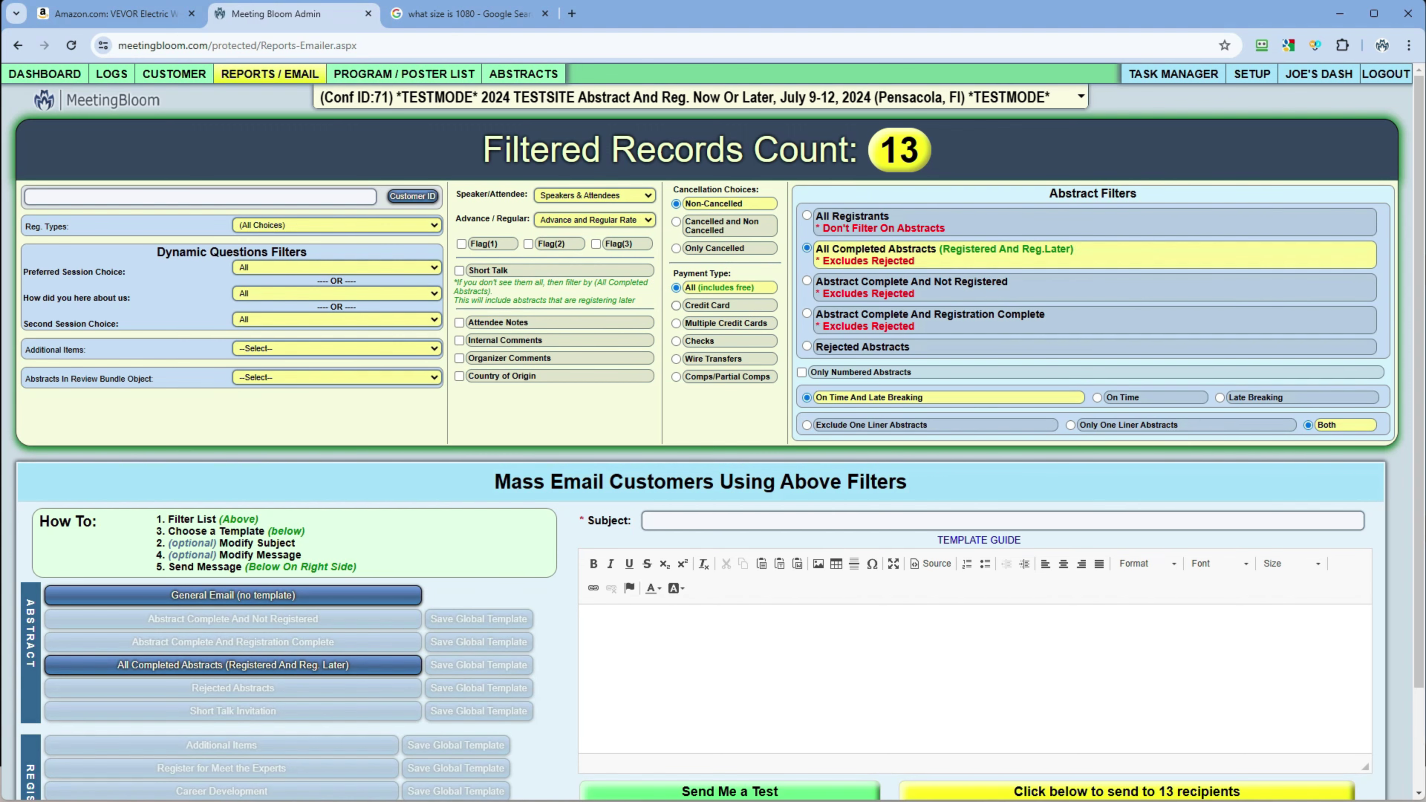
pyautogui.scroll(-2, 233, 544)
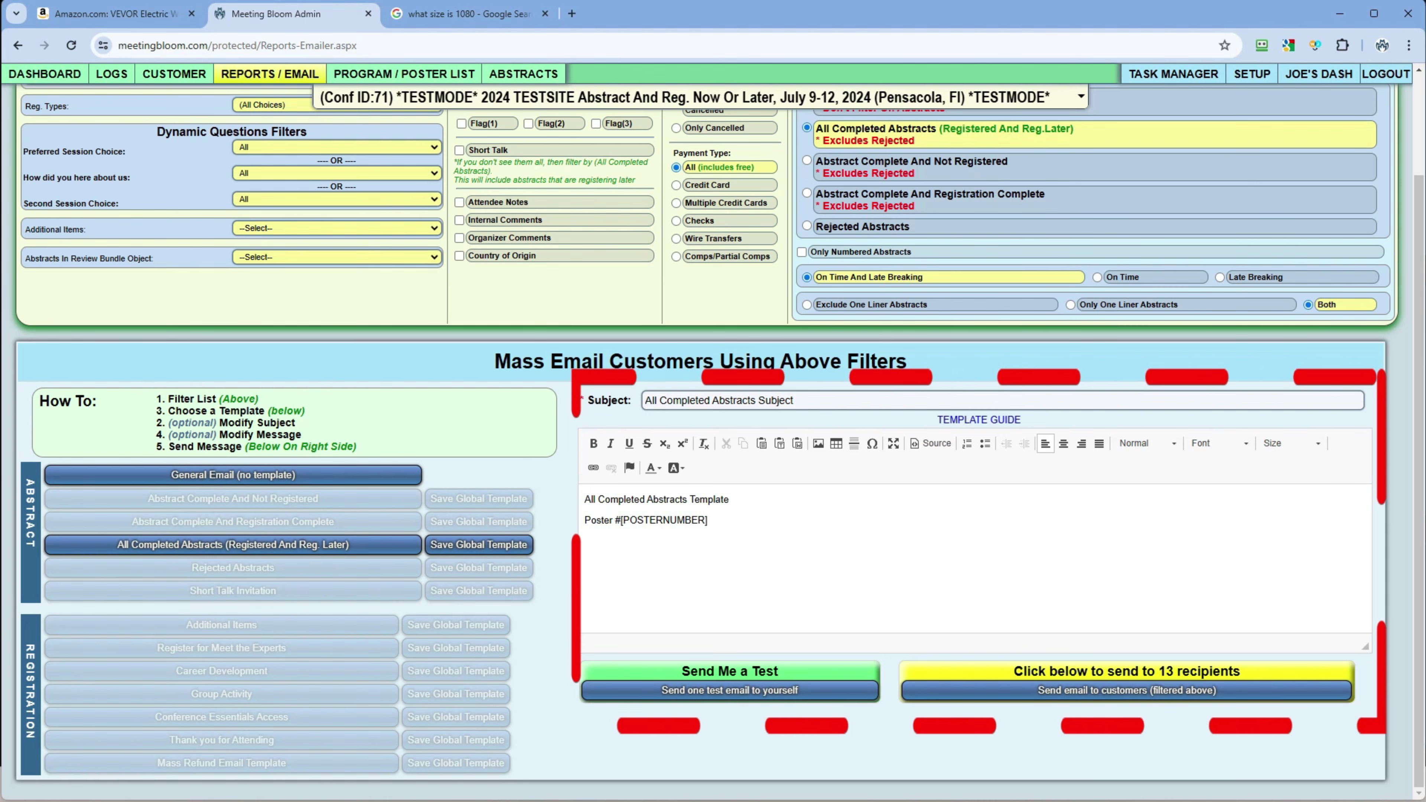
# Step: Append "sdsdfsdf" after the poster number placeholder in the message body and check the recipient line above the send option
pyautogui.write('sdsdfsdf')
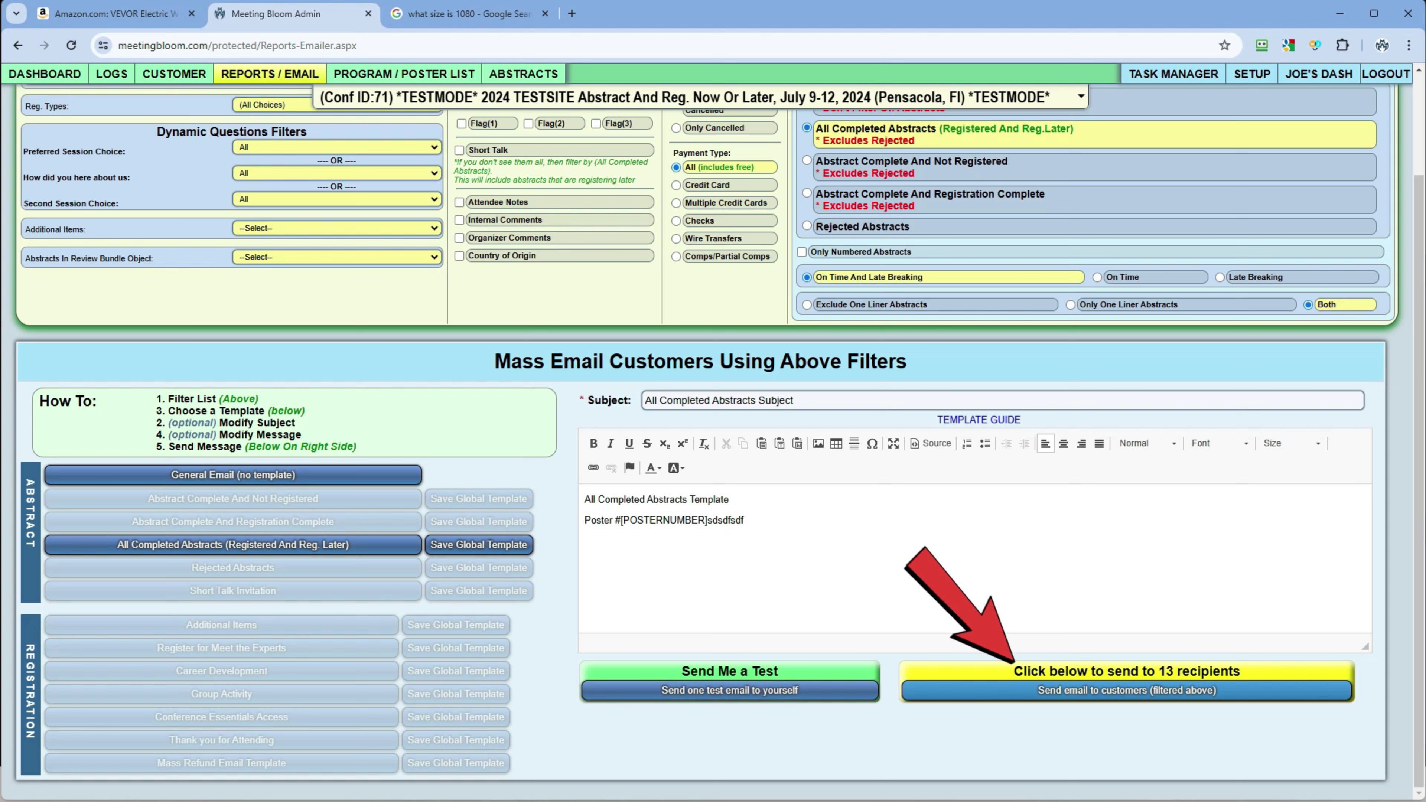
pyautogui.moveTo(1015, 672); pyautogui.dragTo(1240, 672)
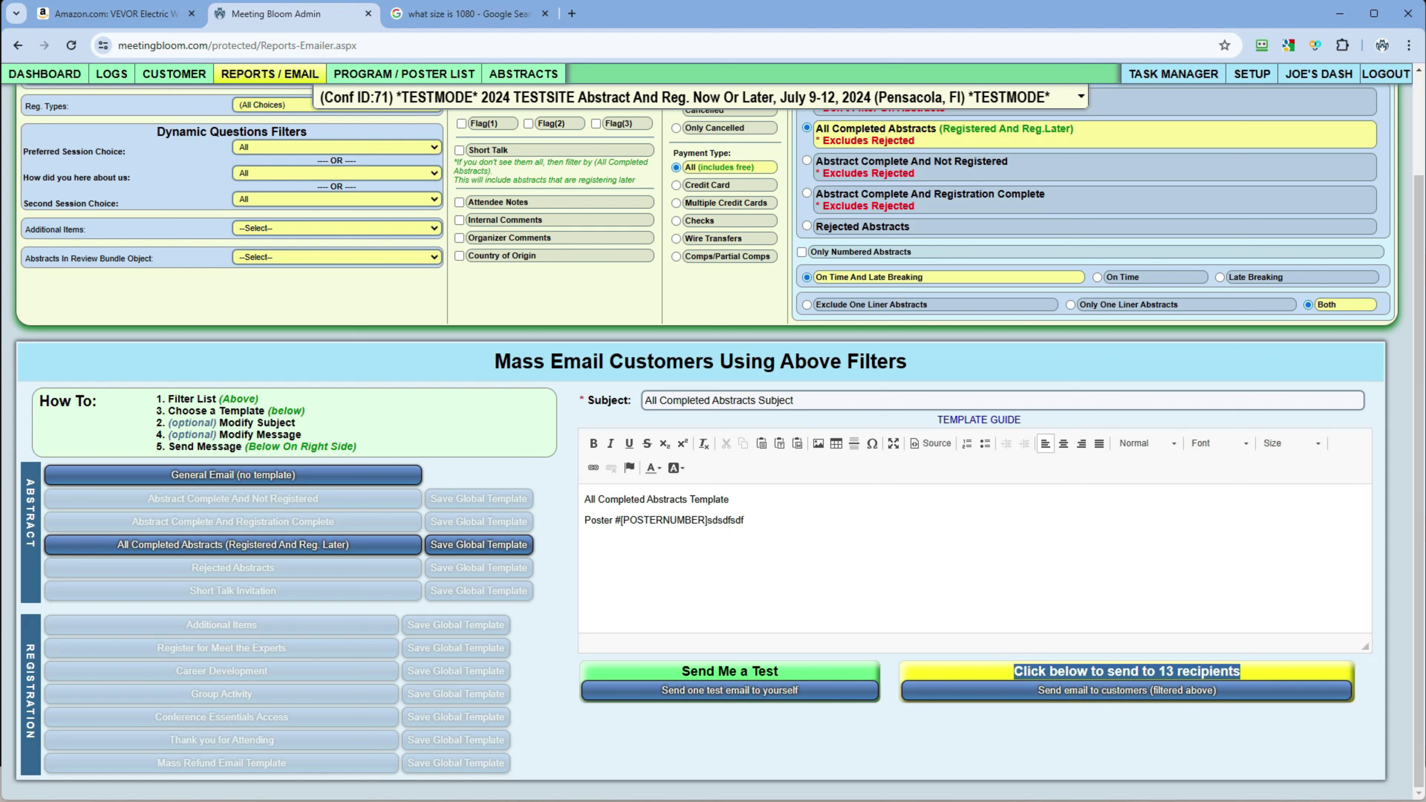
pyautogui.click(1242, 672)
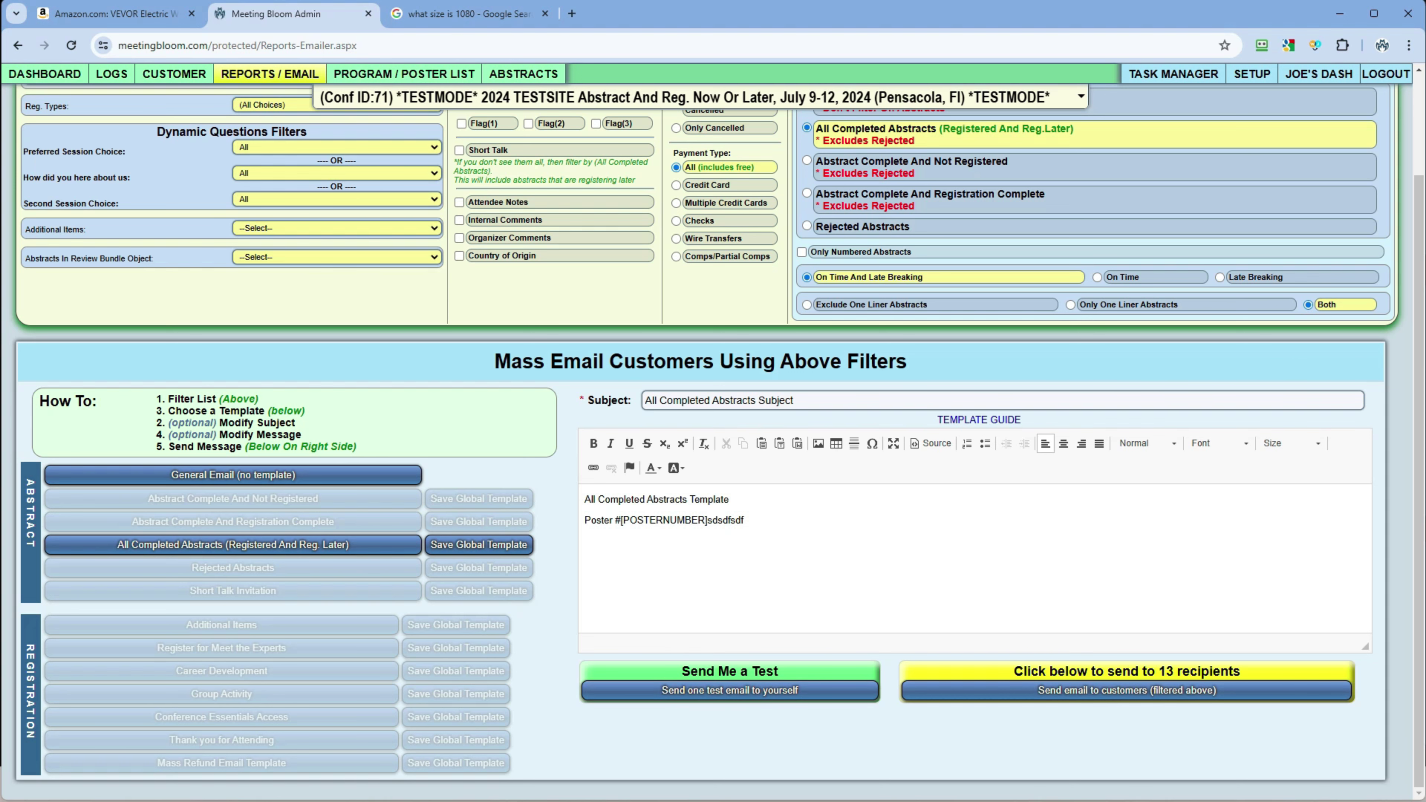
# Step: Filter the email recipients to Rejected Abstracts, load the Rejected Abstracts template and review its message text
pyautogui.scroll(2, 714, 428)
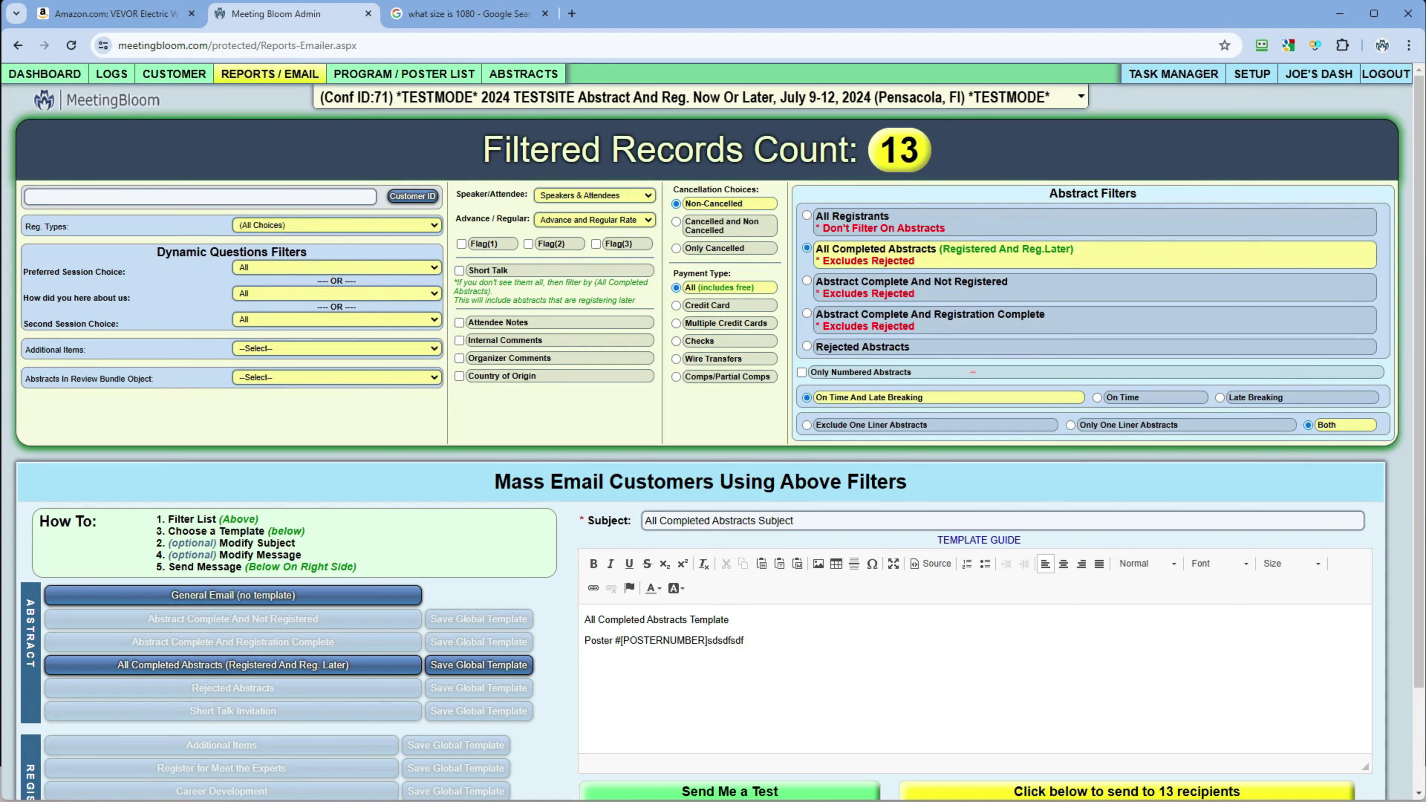
pyautogui.click(806, 346)
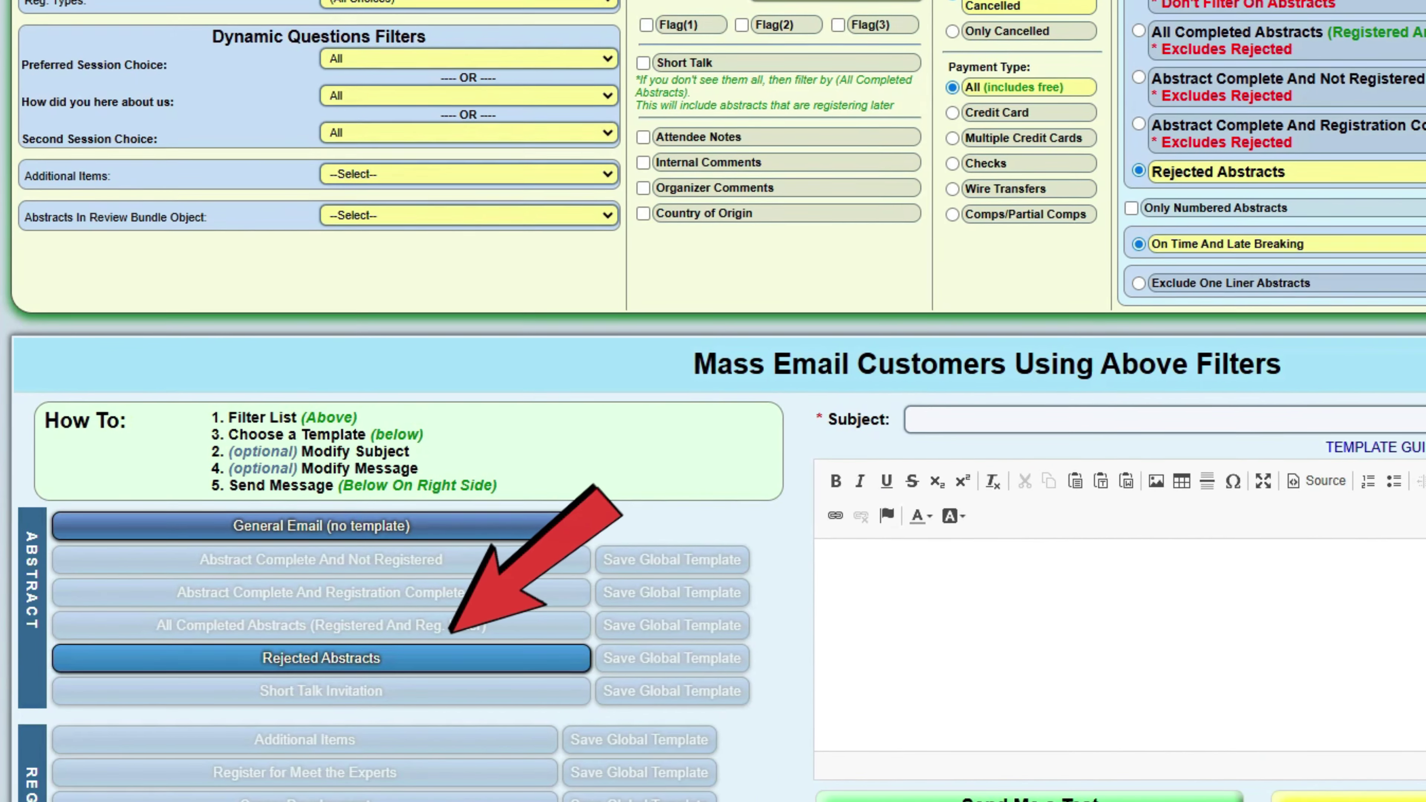
pyautogui.click(442, 651)
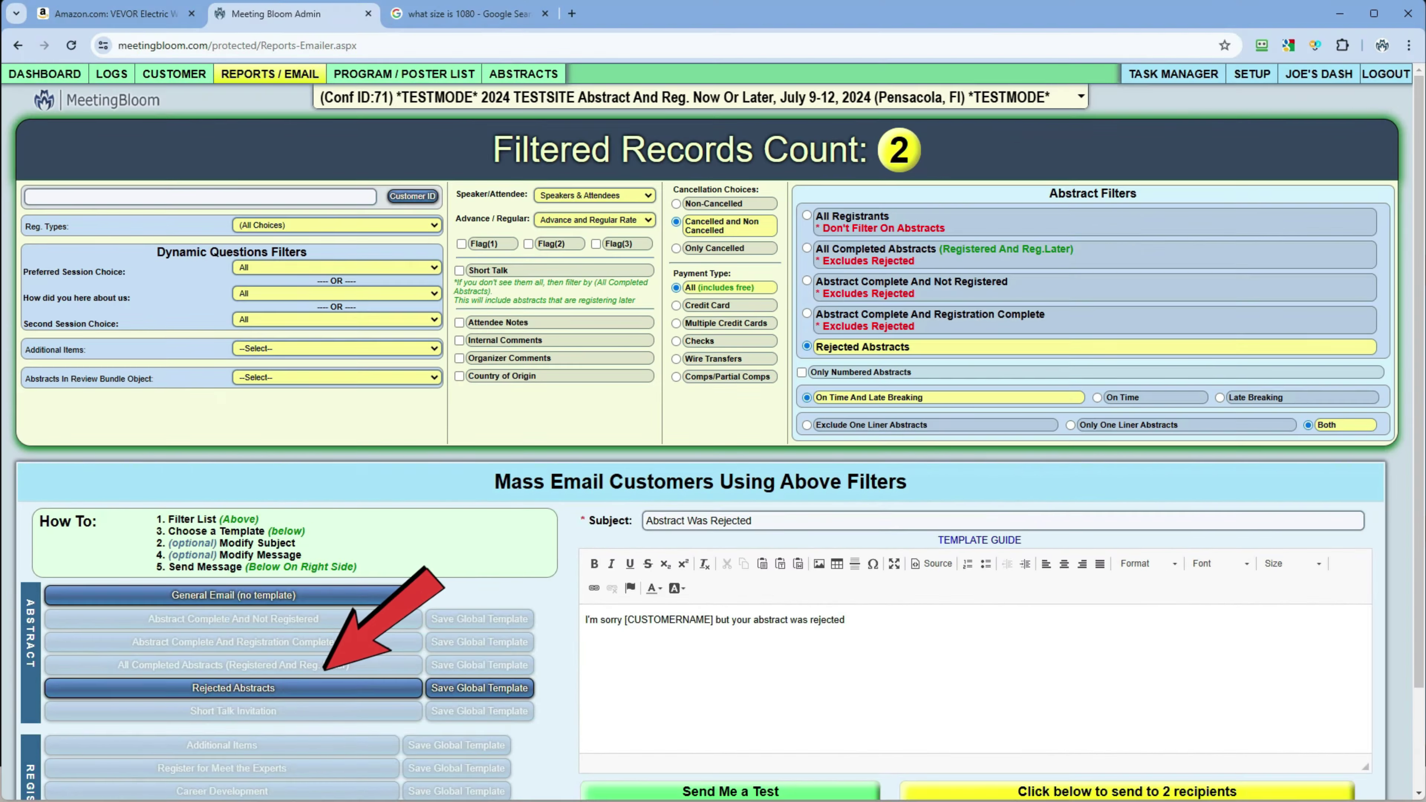
pyautogui.scroll(-2, 713, 449)
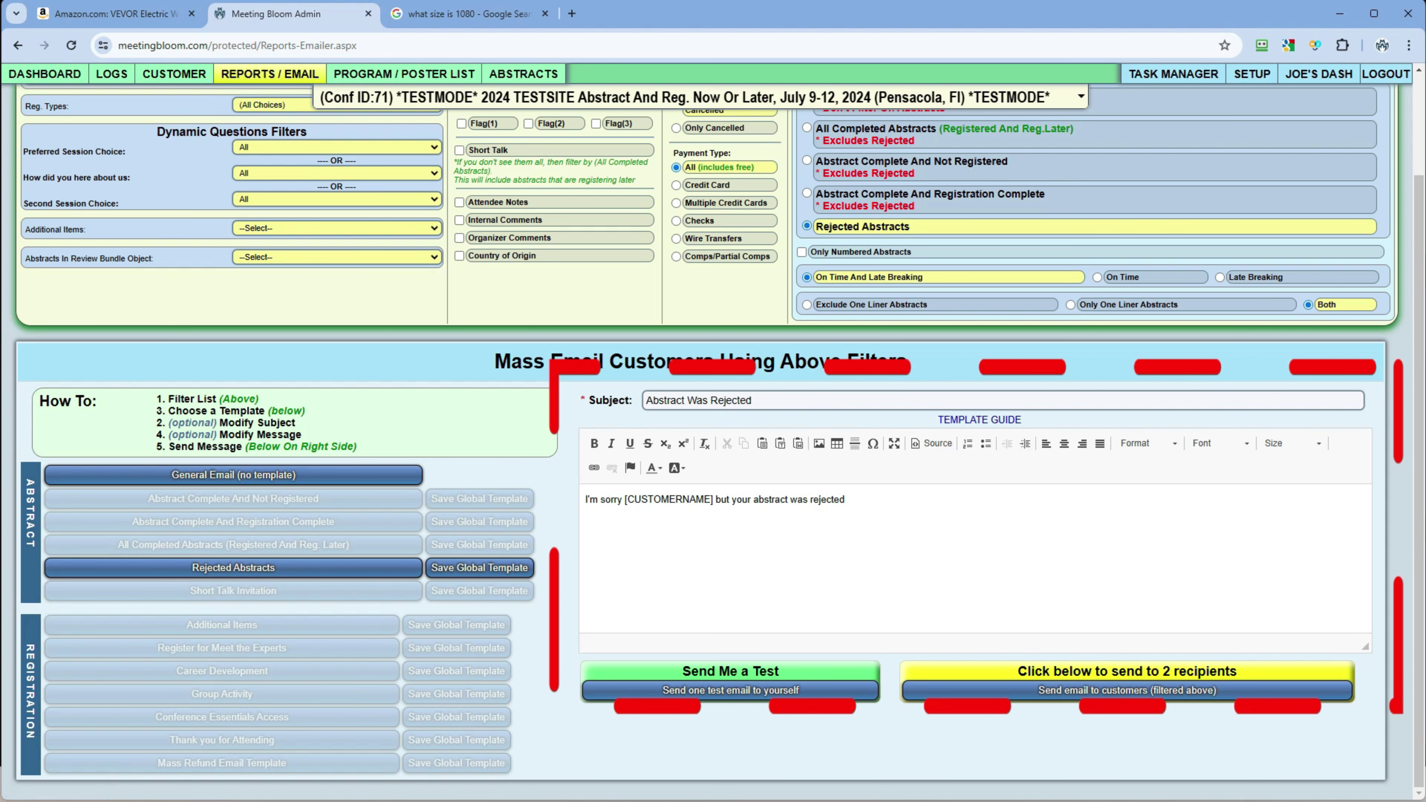
pyautogui.moveTo(601, 499); pyautogui.dragTo(733, 499)
pyautogui.click(732, 499)
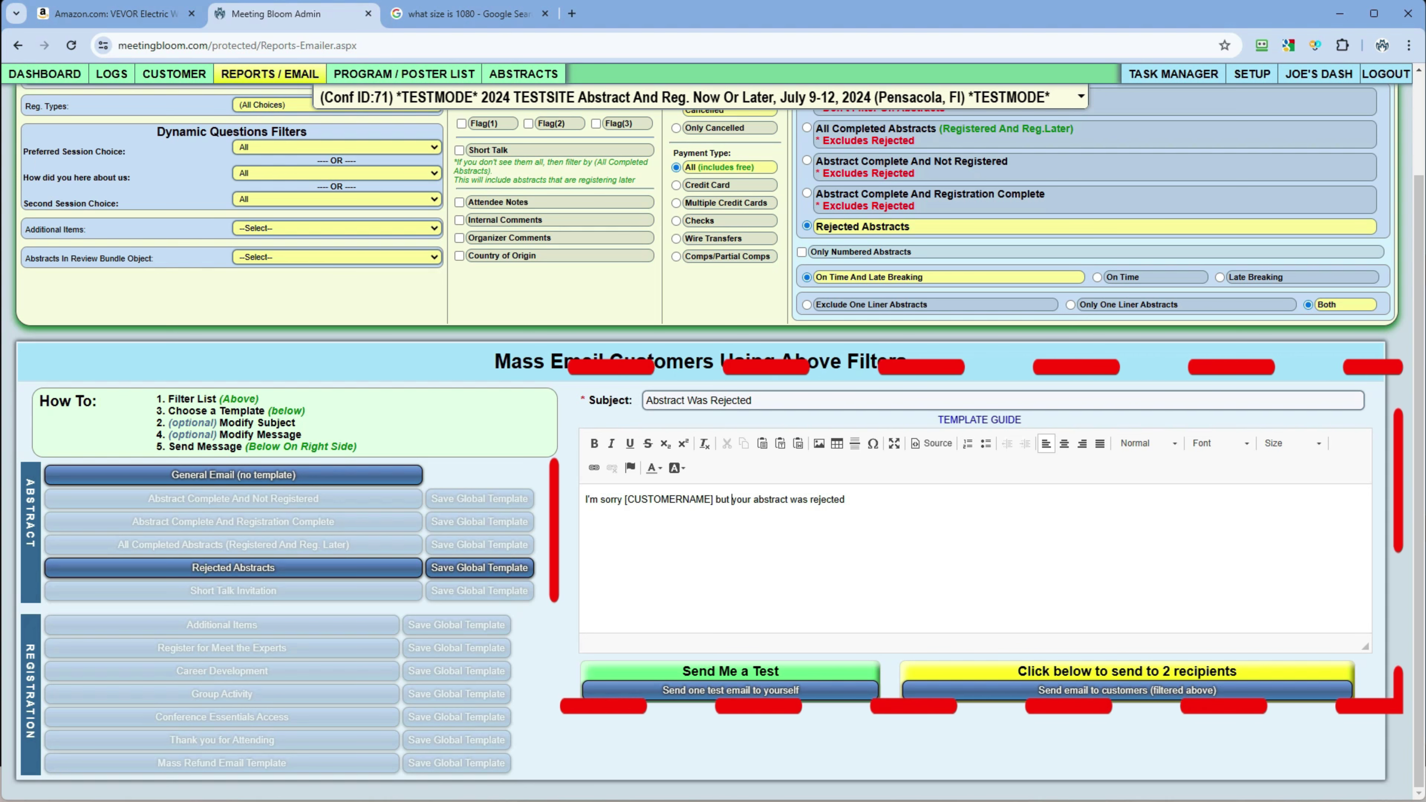
pyautogui.moveTo(845, 500); pyautogui.dragTo(611, 499)
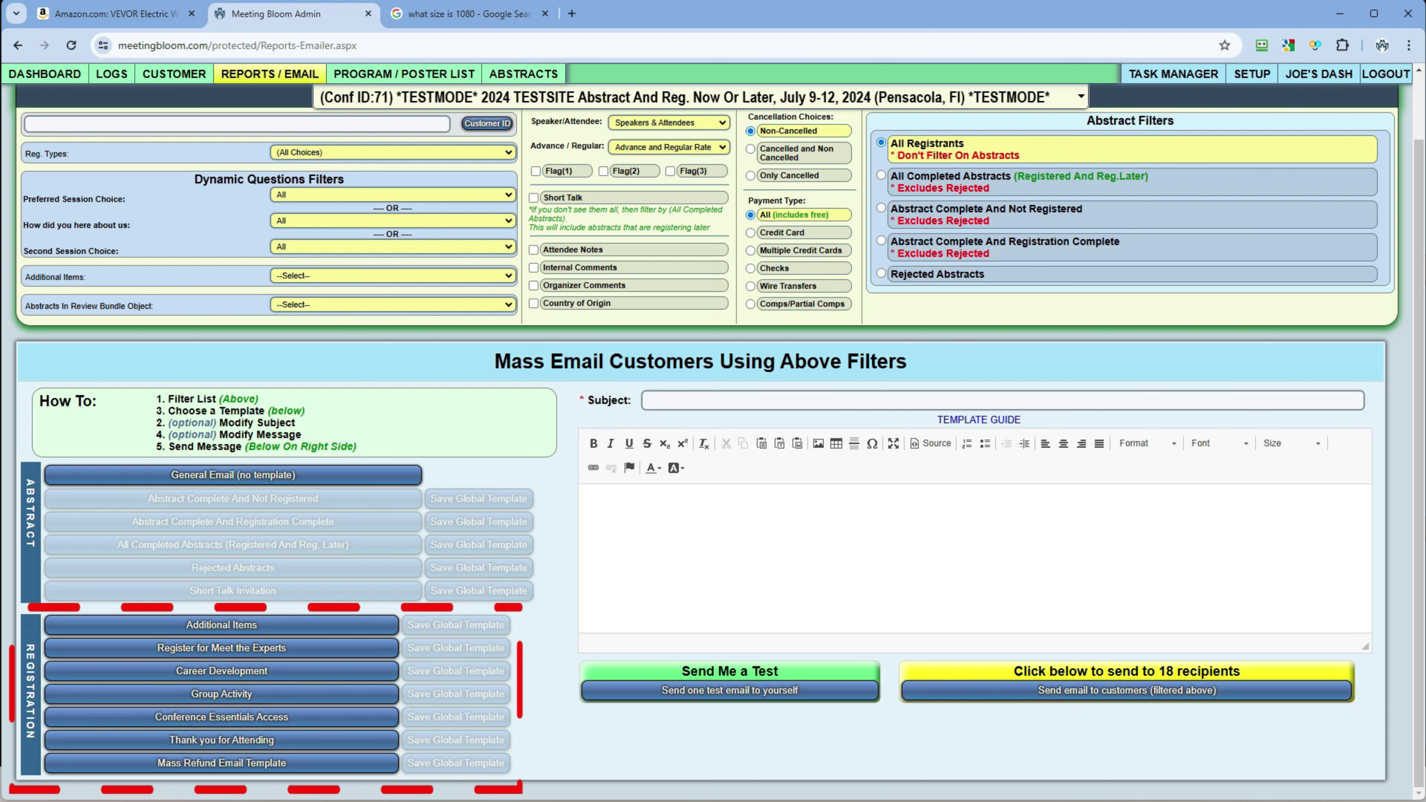
# Step: Load the Career Development, Group Activity and Additional Items registration email templates one after another
pyautogui.click(221, 671)
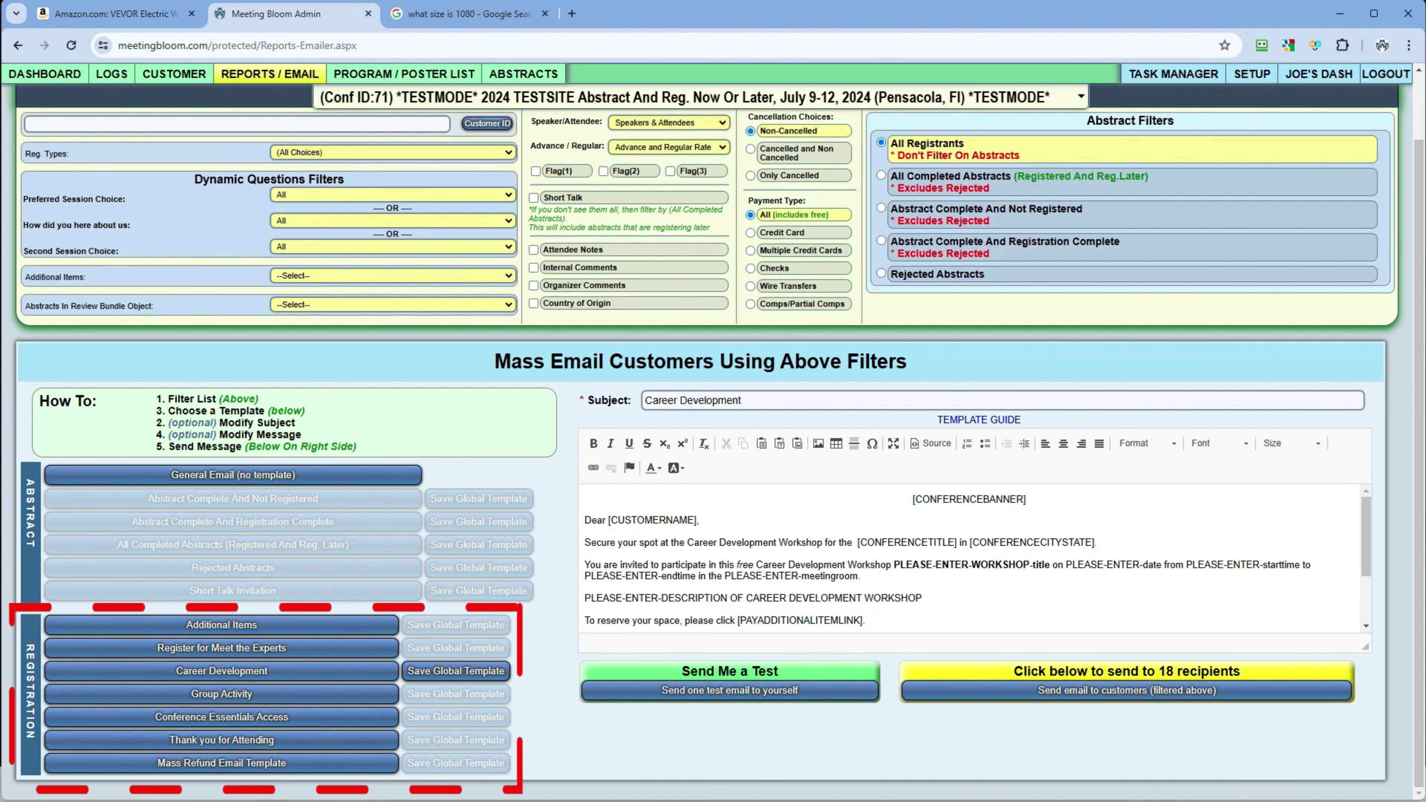
pyautogui.click(221, 694)
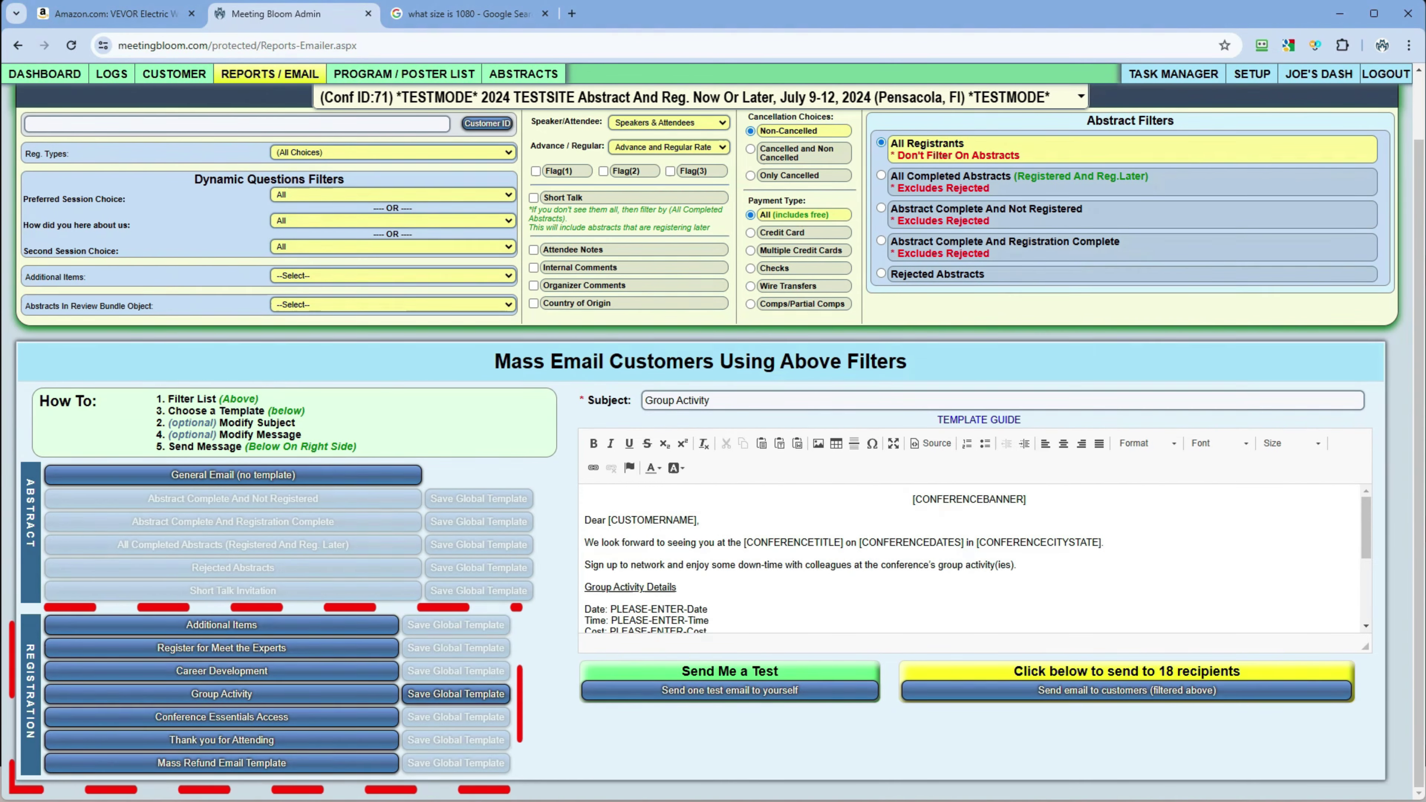
pyautogui.click(222, 624)
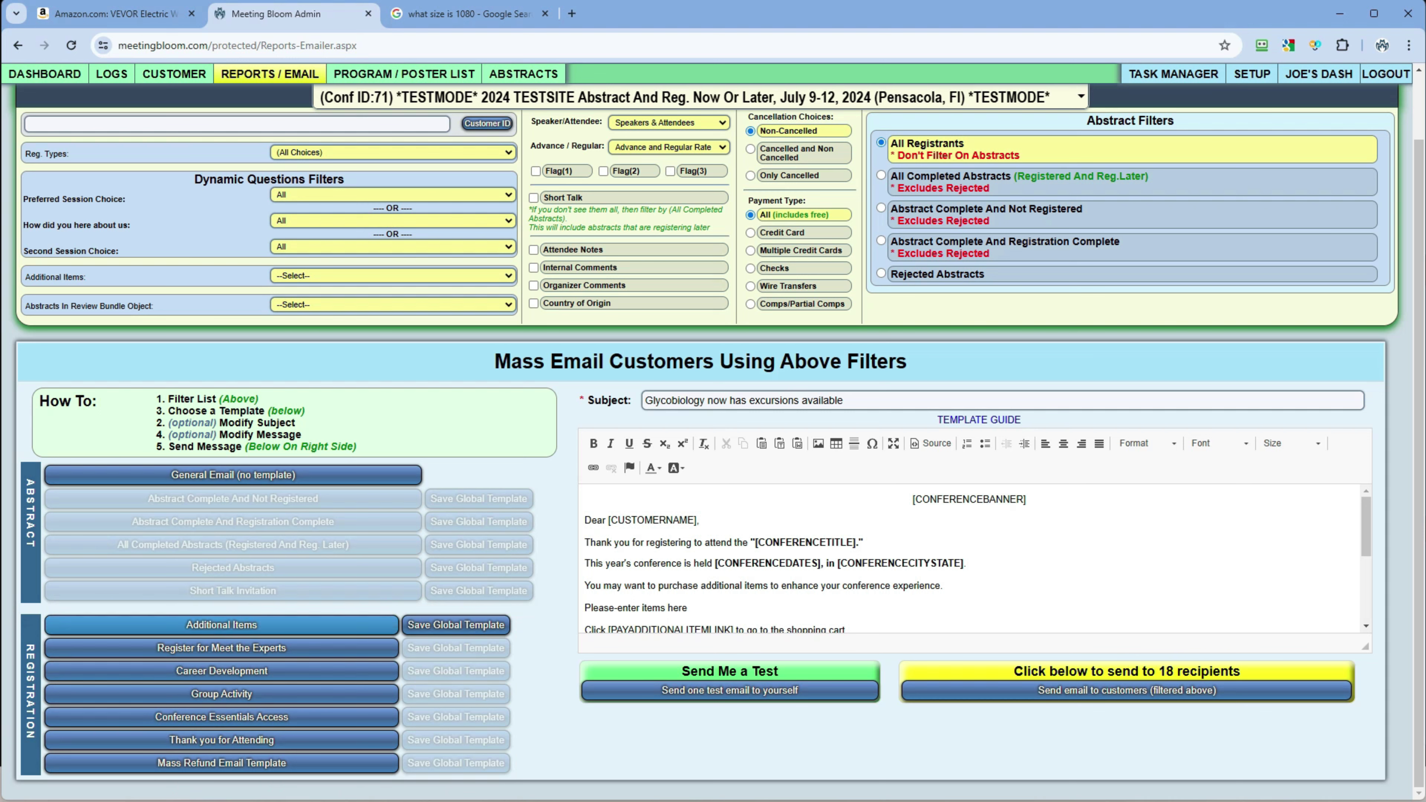
# Step: Open the conference reports and filter the records to All Completed Abstracts
pyautogui.moveTo(270, 74)
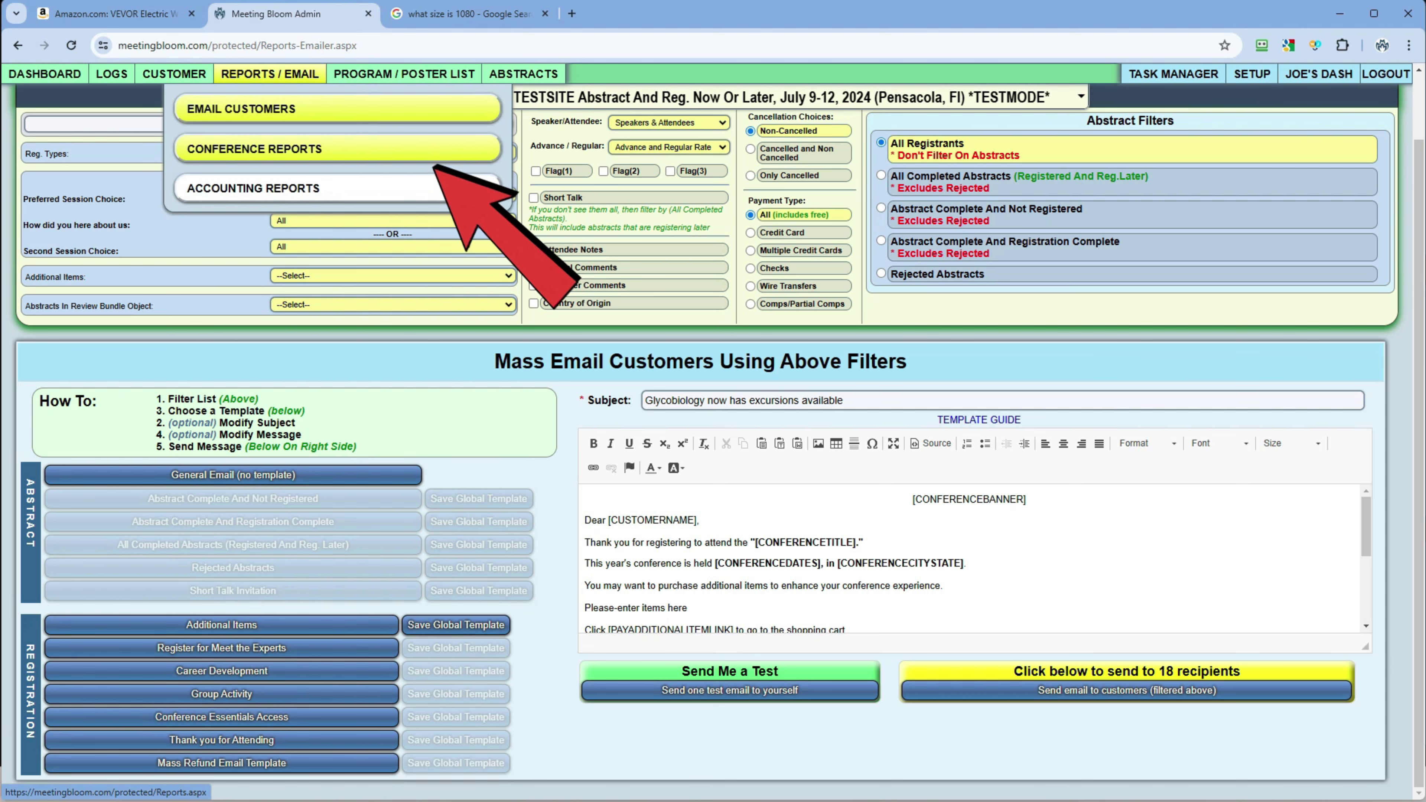
pyautogui.click(337, 148)
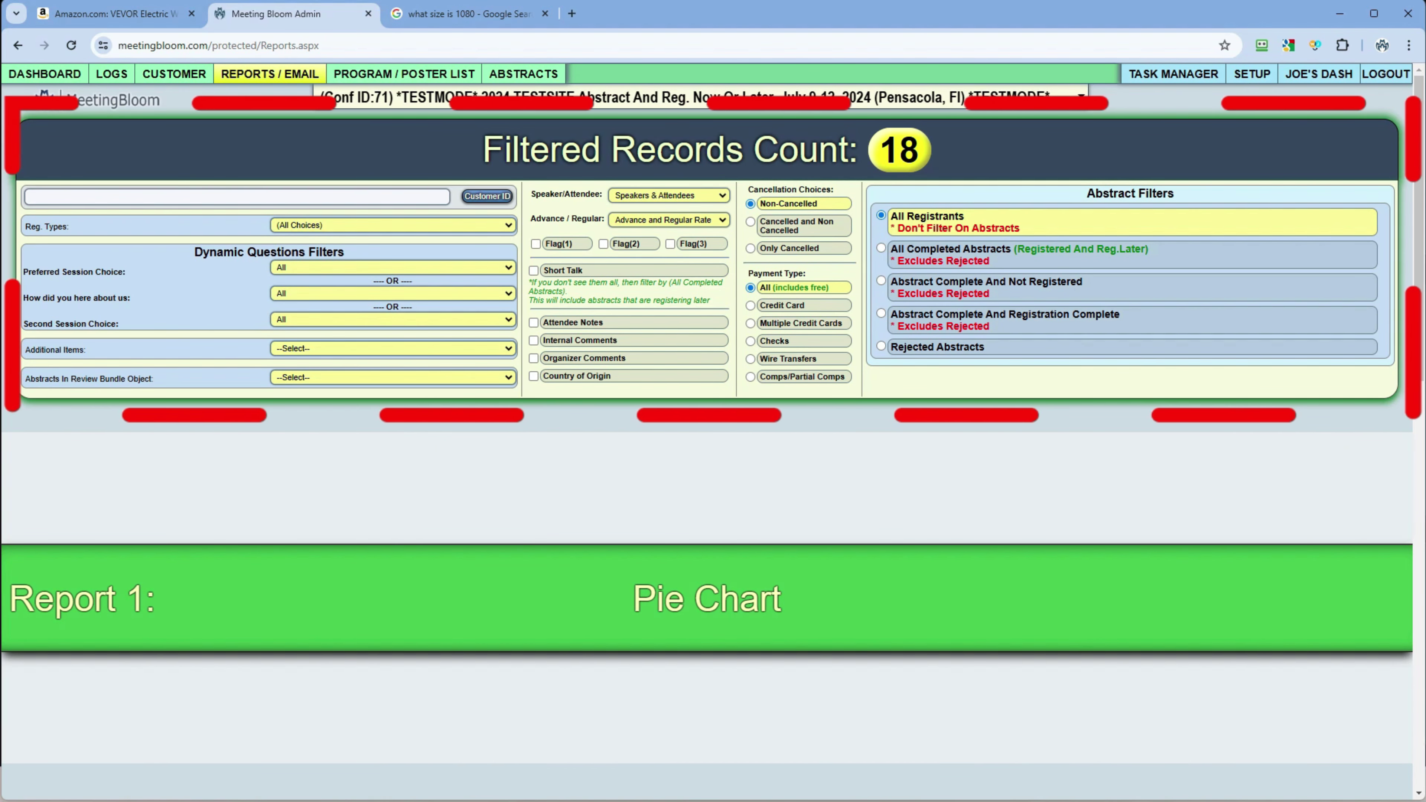
pyautogui.moveTo(484, 149); pyautogui.dragTo(918, 149)
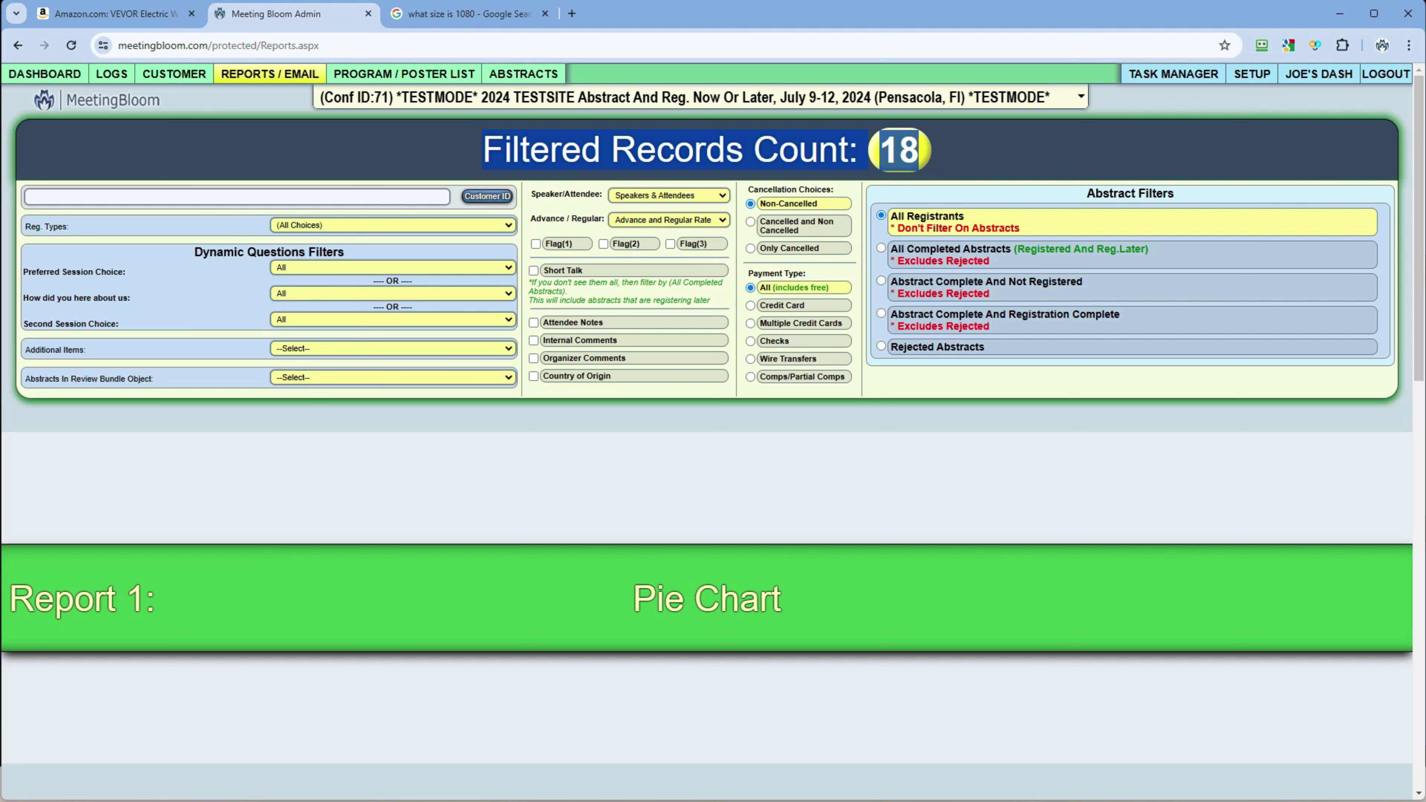
pyautogui.click(980, 151)
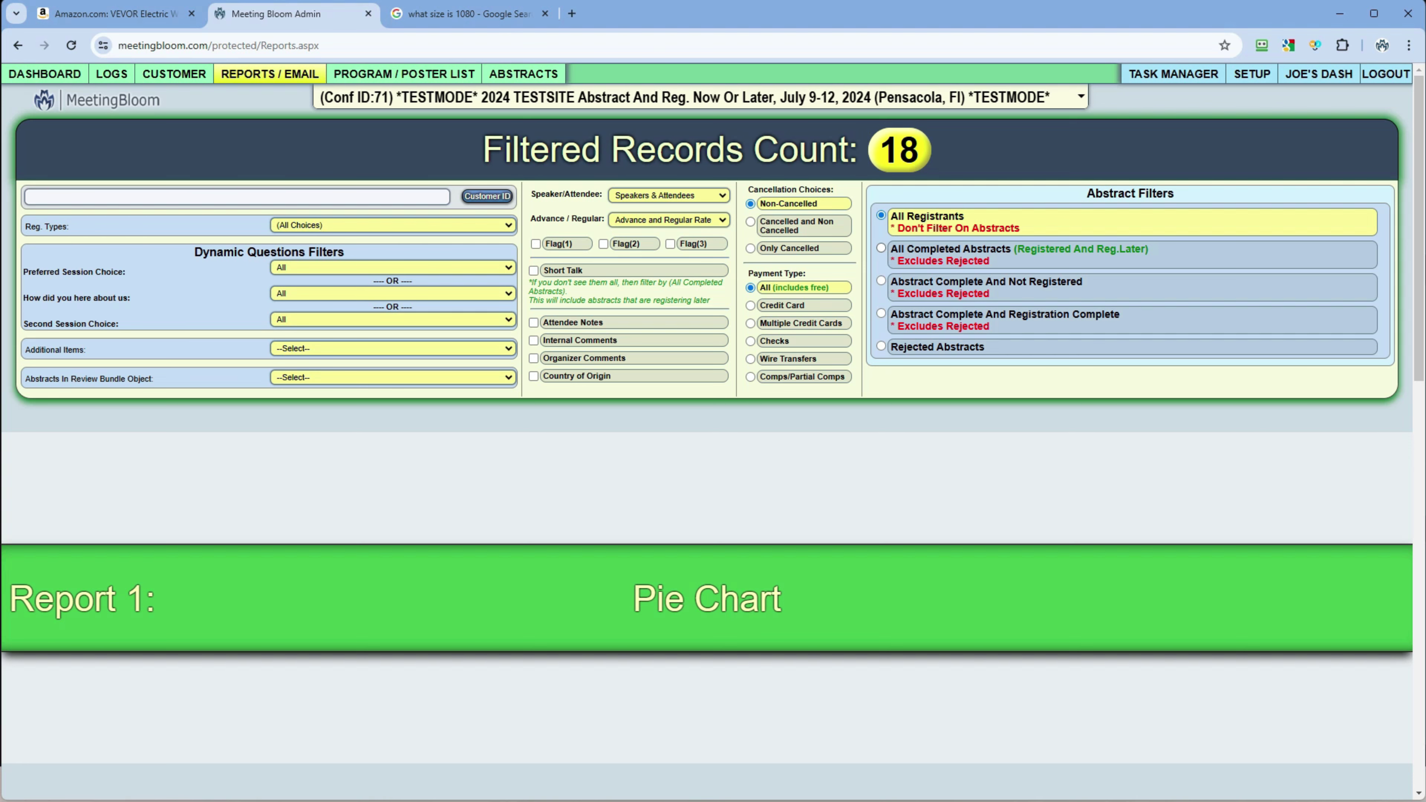
pyautogui.click(881, 248)
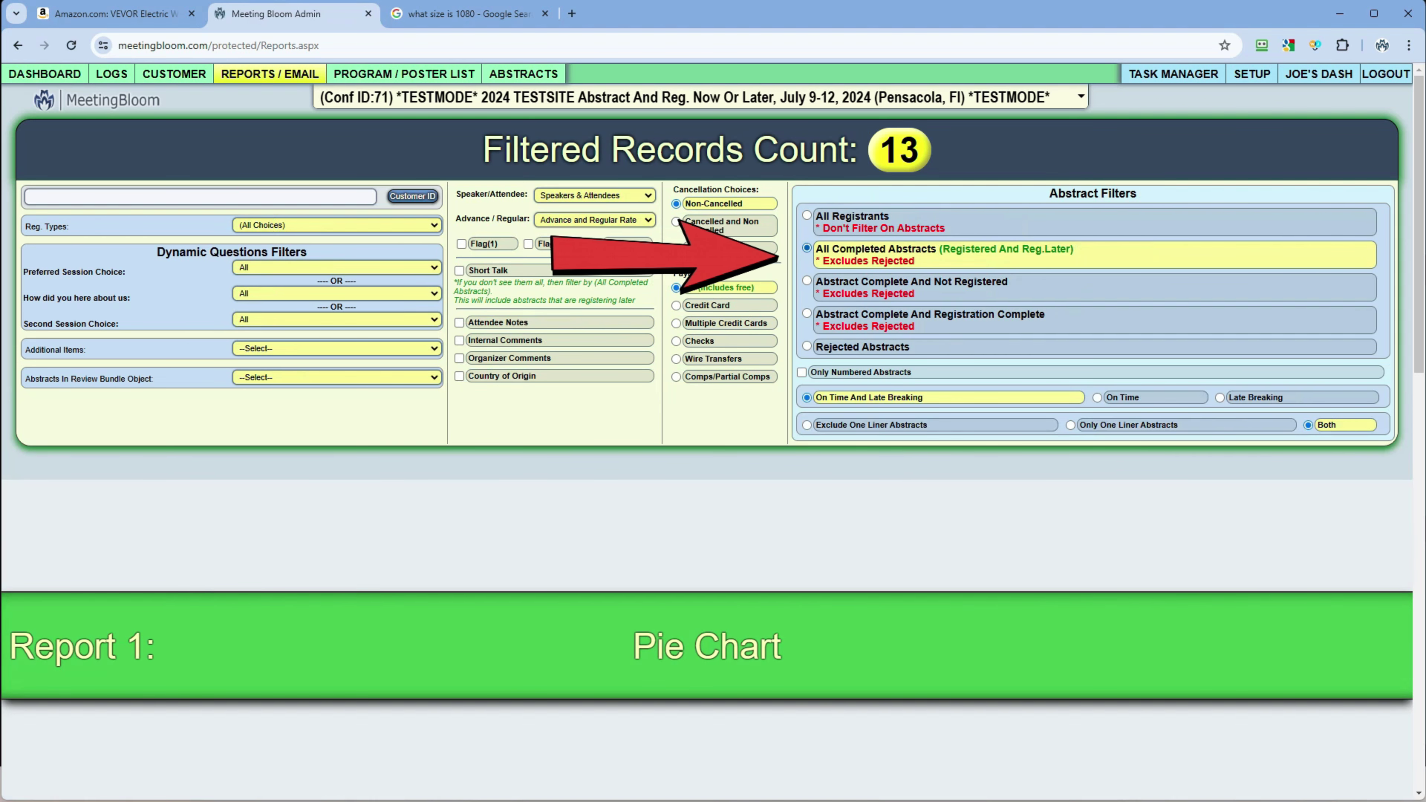
# Step: Generate the Report 1 pie chart for Preferred Session Choice
pyautogui.scroll(-5, 713, 393)
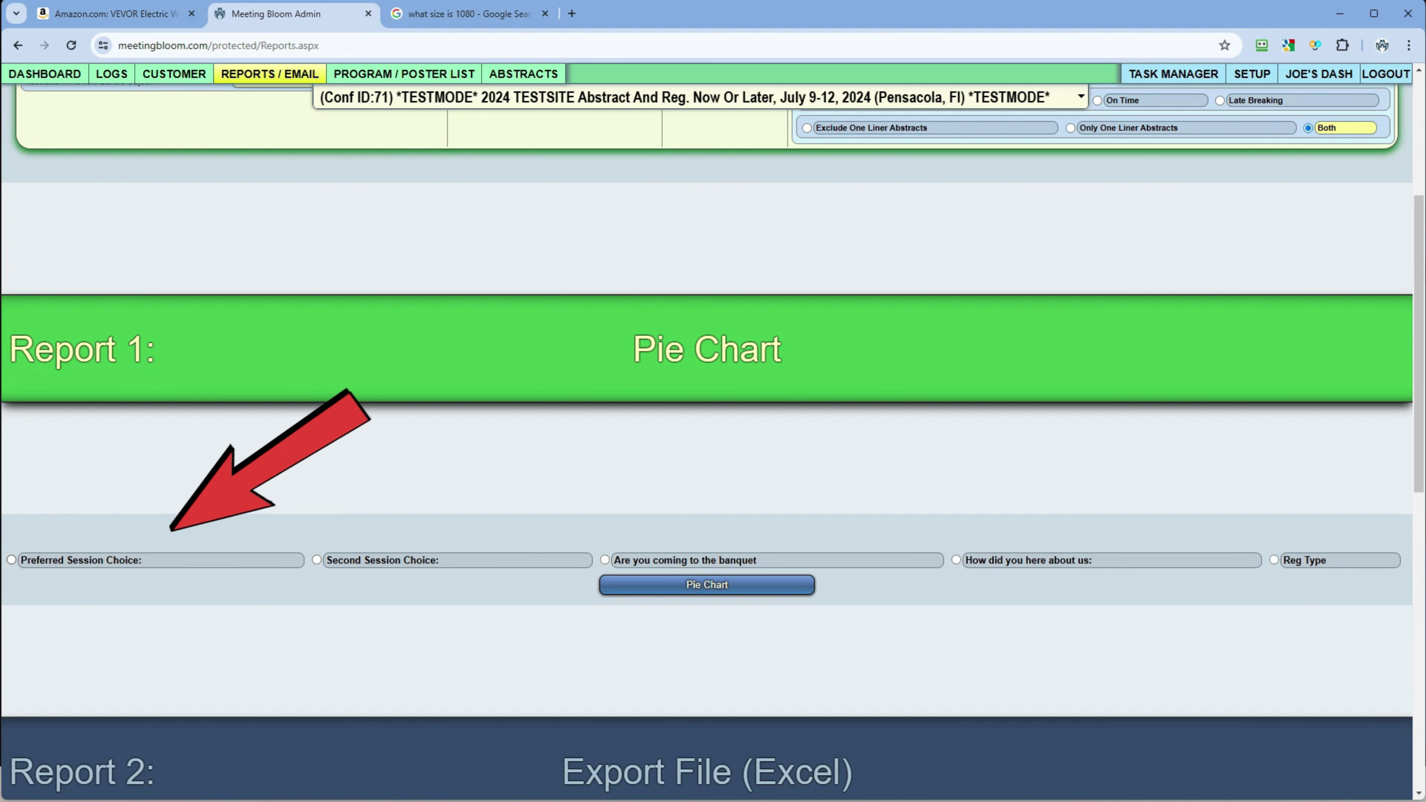
pyautogui.click(11, 560)
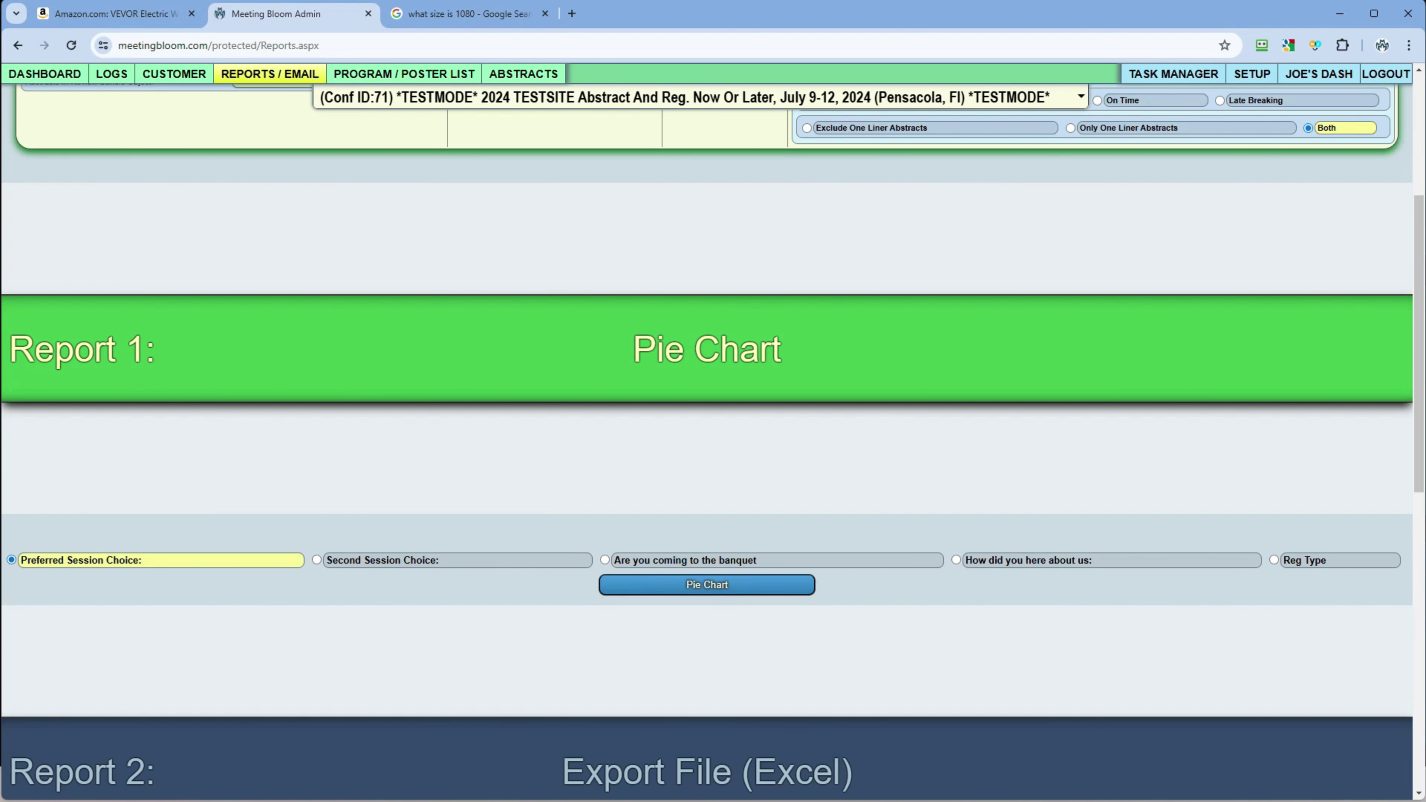
pyautogui.click(707, 585)
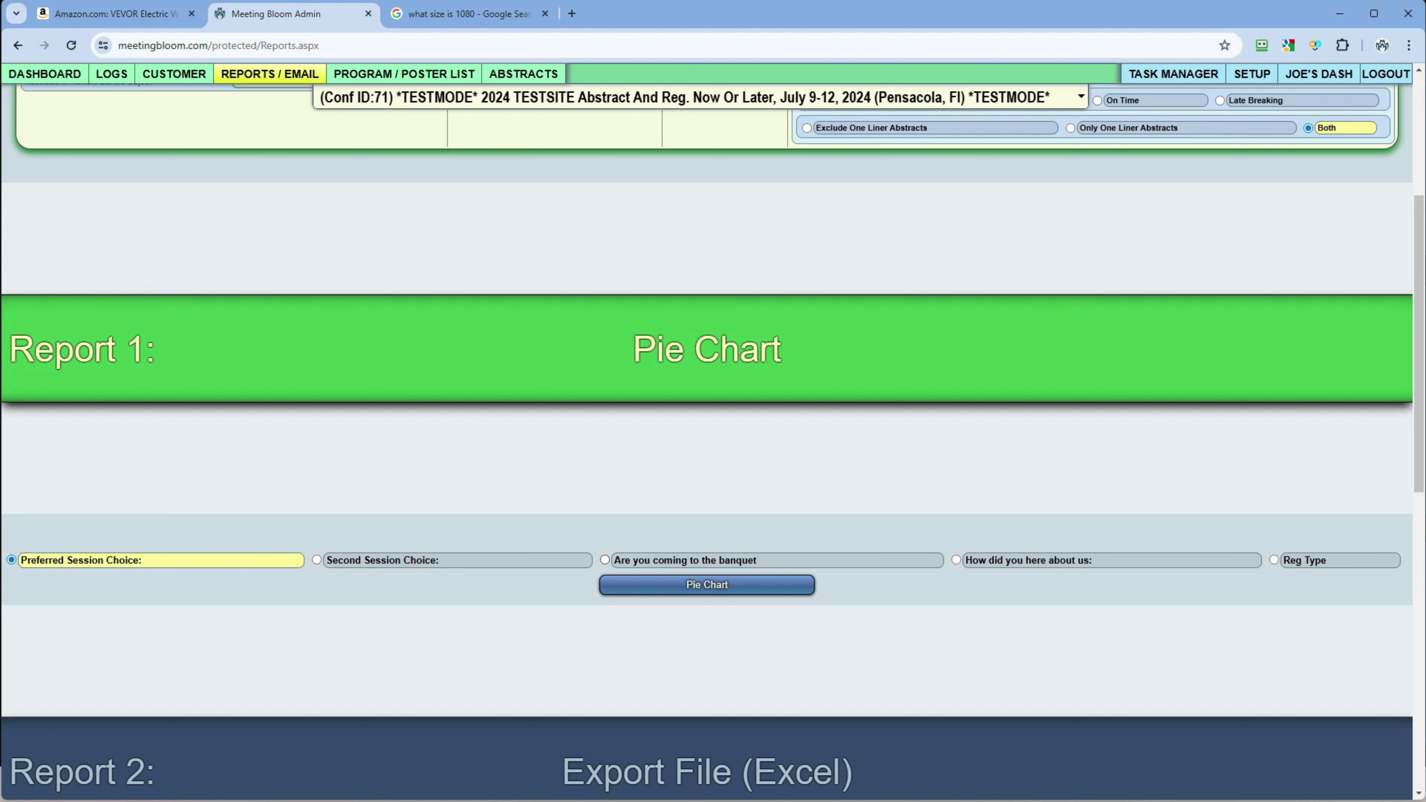
# Step: Filter the report records by the preferred session choice Session 1 and reset that filter to All
pyautogui.scroll(5, 714, 393)
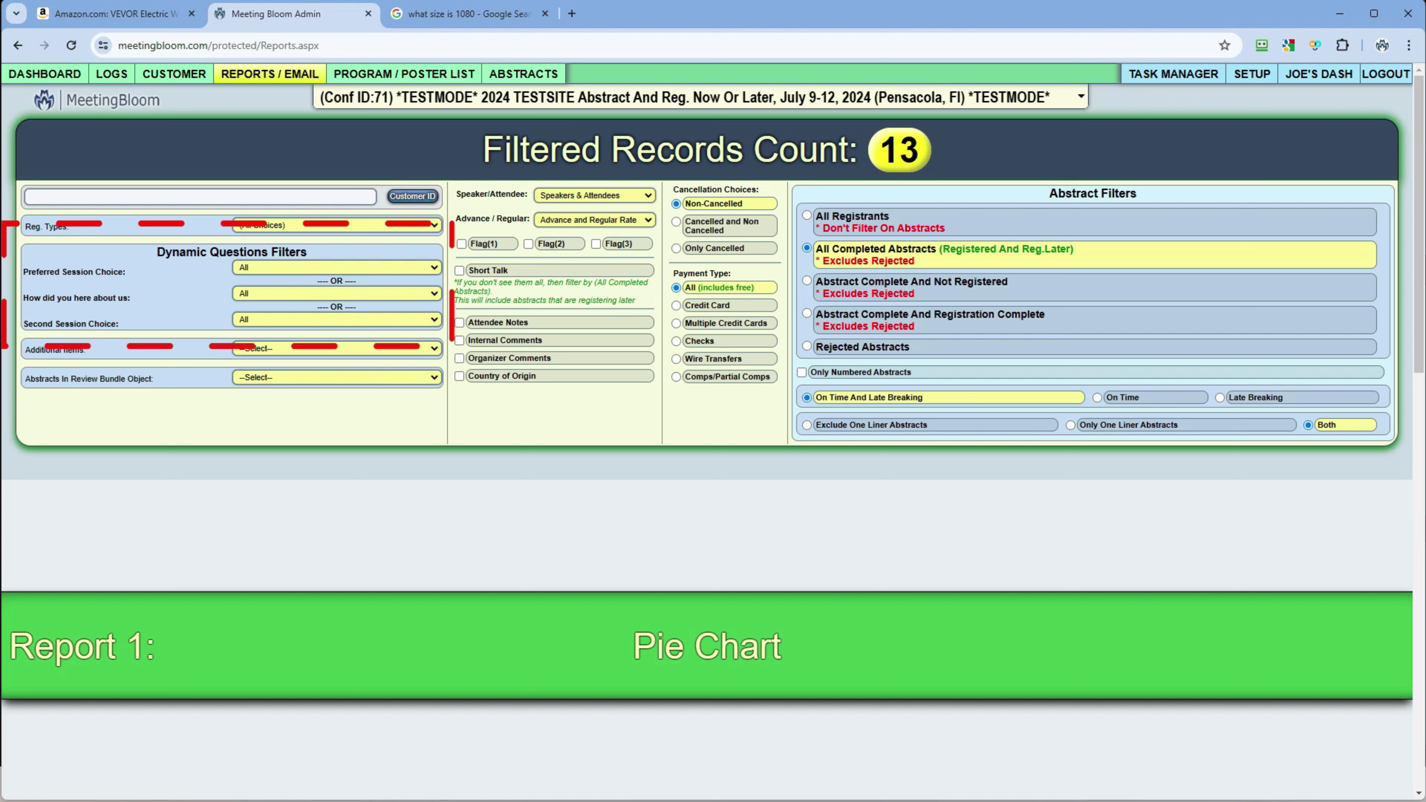
pyautogui.moveTo(171, 252); pyautogui.dragTo(285, 252)
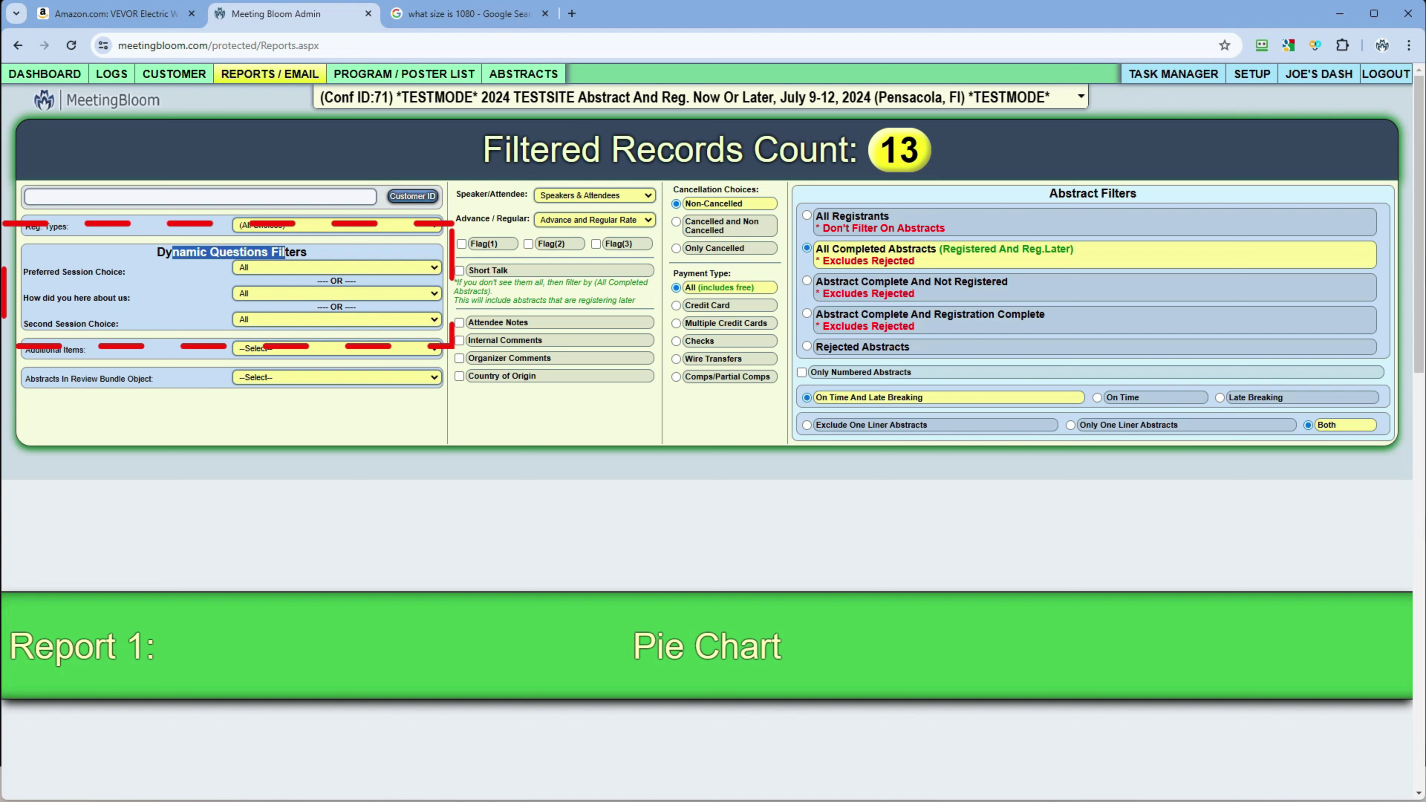
pyautogui.click(336, 267)
pyautogui.click(336, 291)
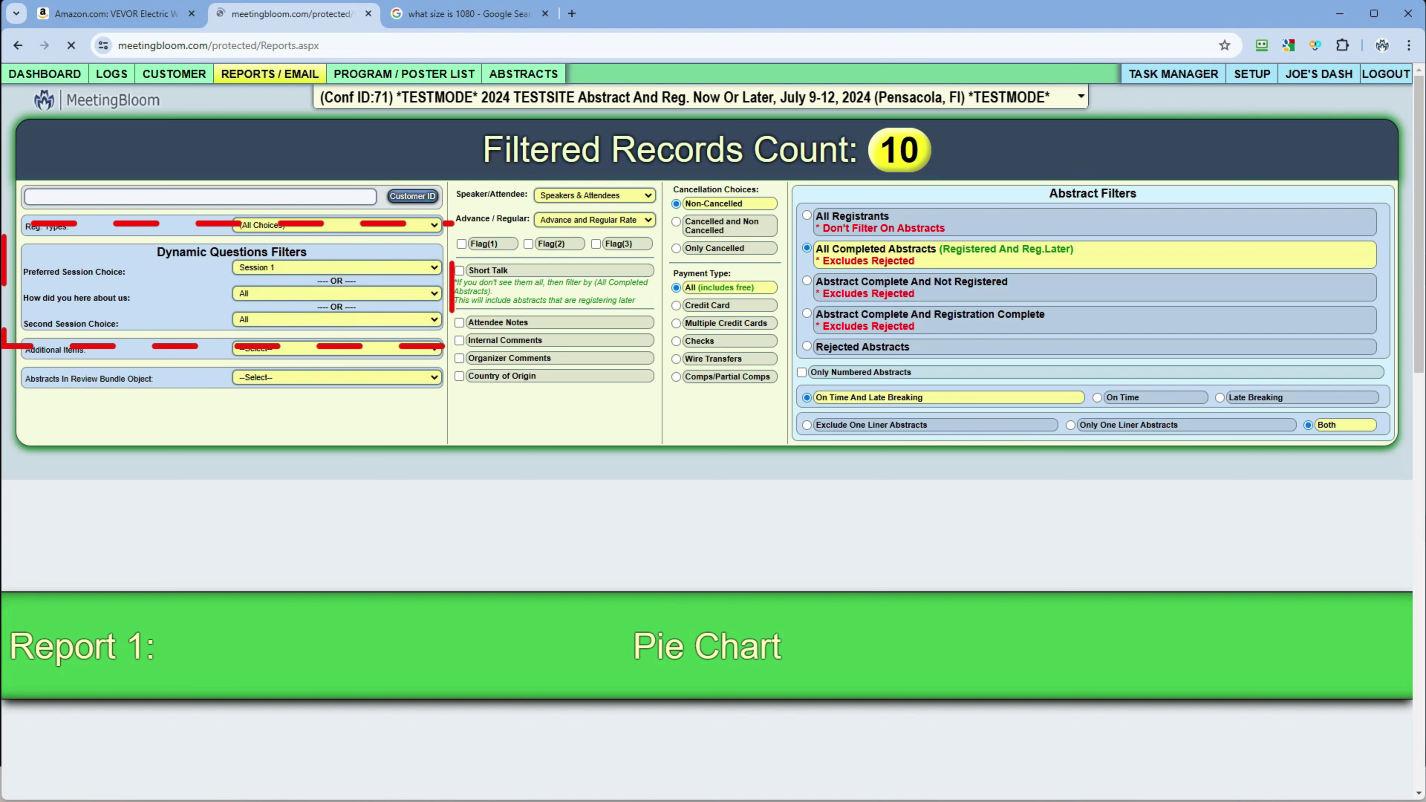
pyautogui.click(337, 267)
pyautogui.click(337, 280)
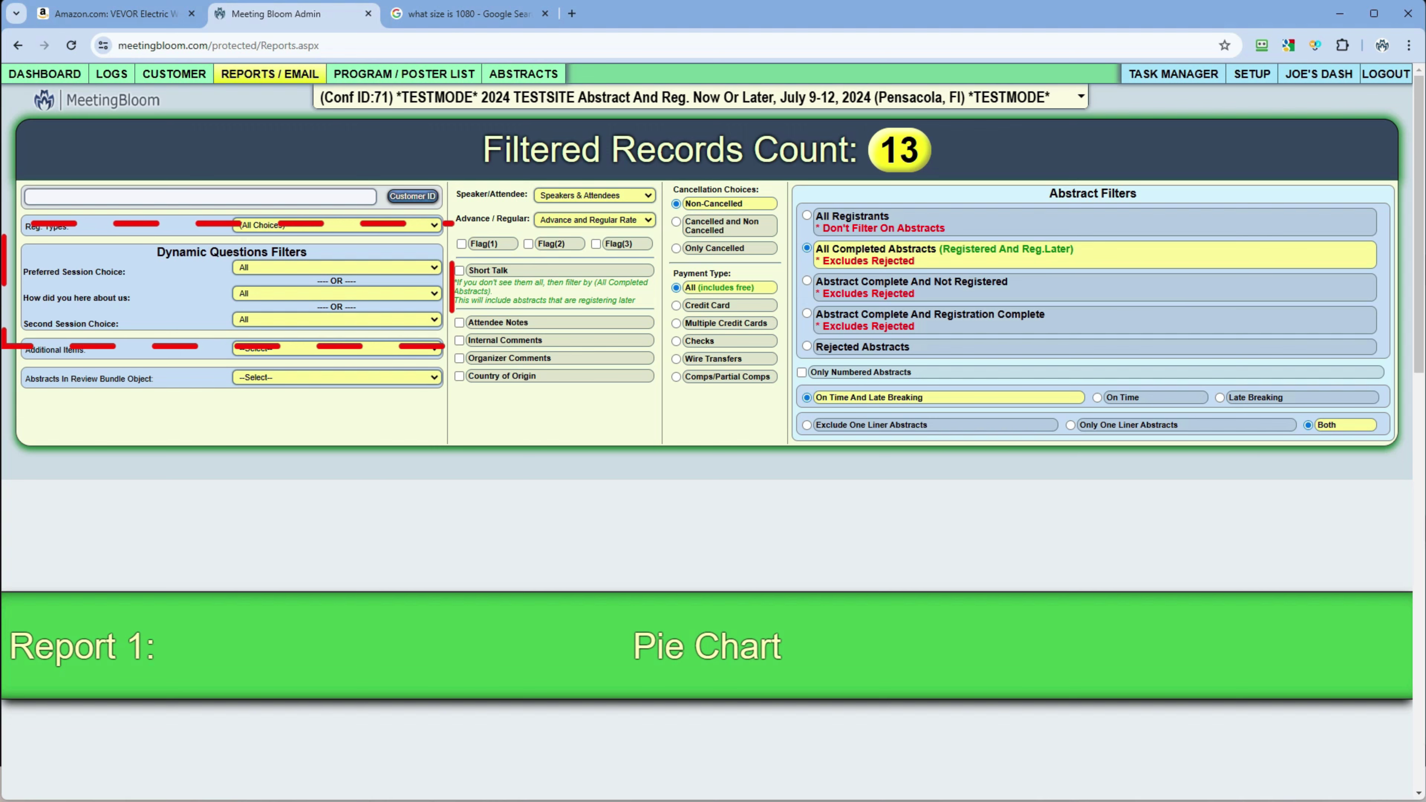
# Step: Filter the report records by the ABRF.org answer to the how-did-you-hear-about-us question and reset that filter to All
pyautogui.click(337, 293)
pyautogui.click(337, 315)
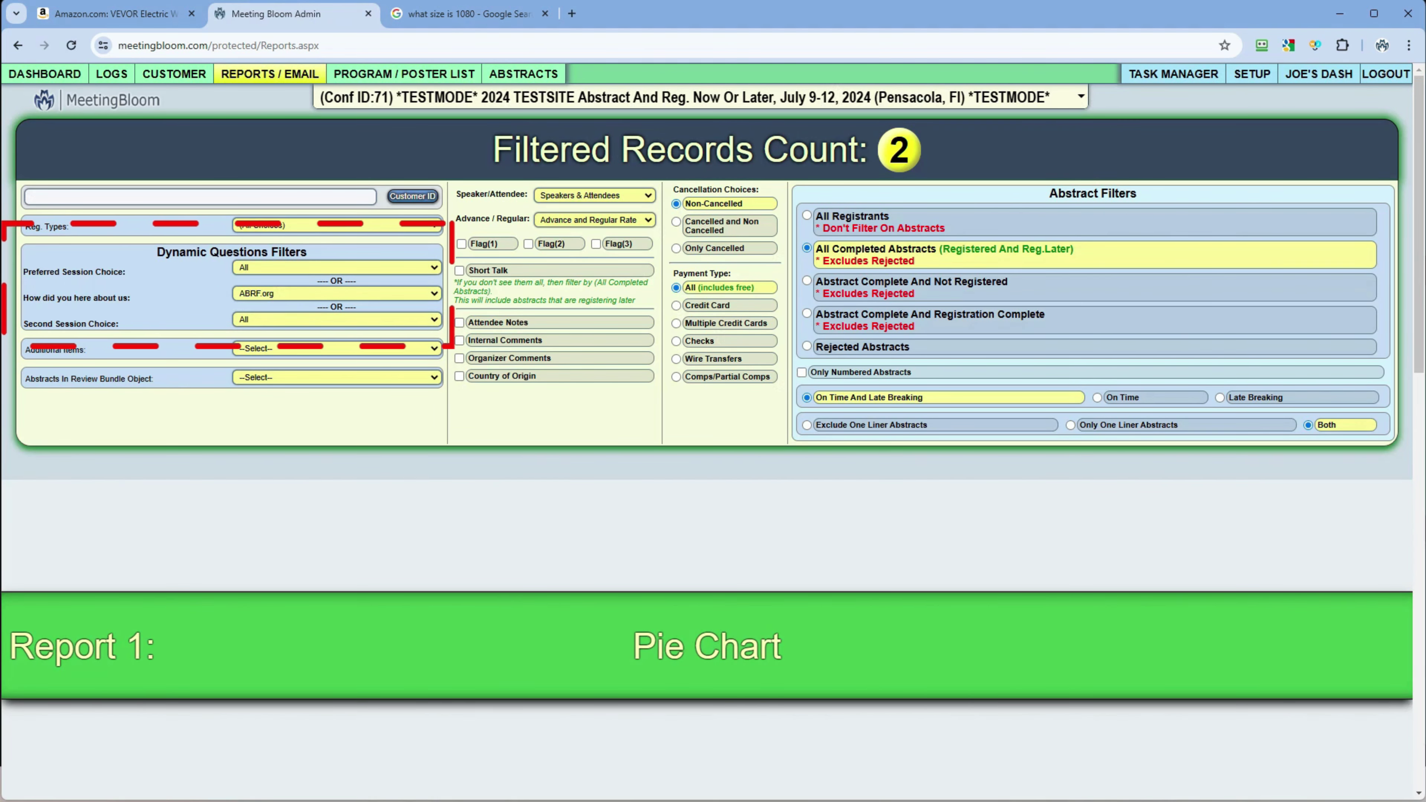
pyautogui.click(337, 293)
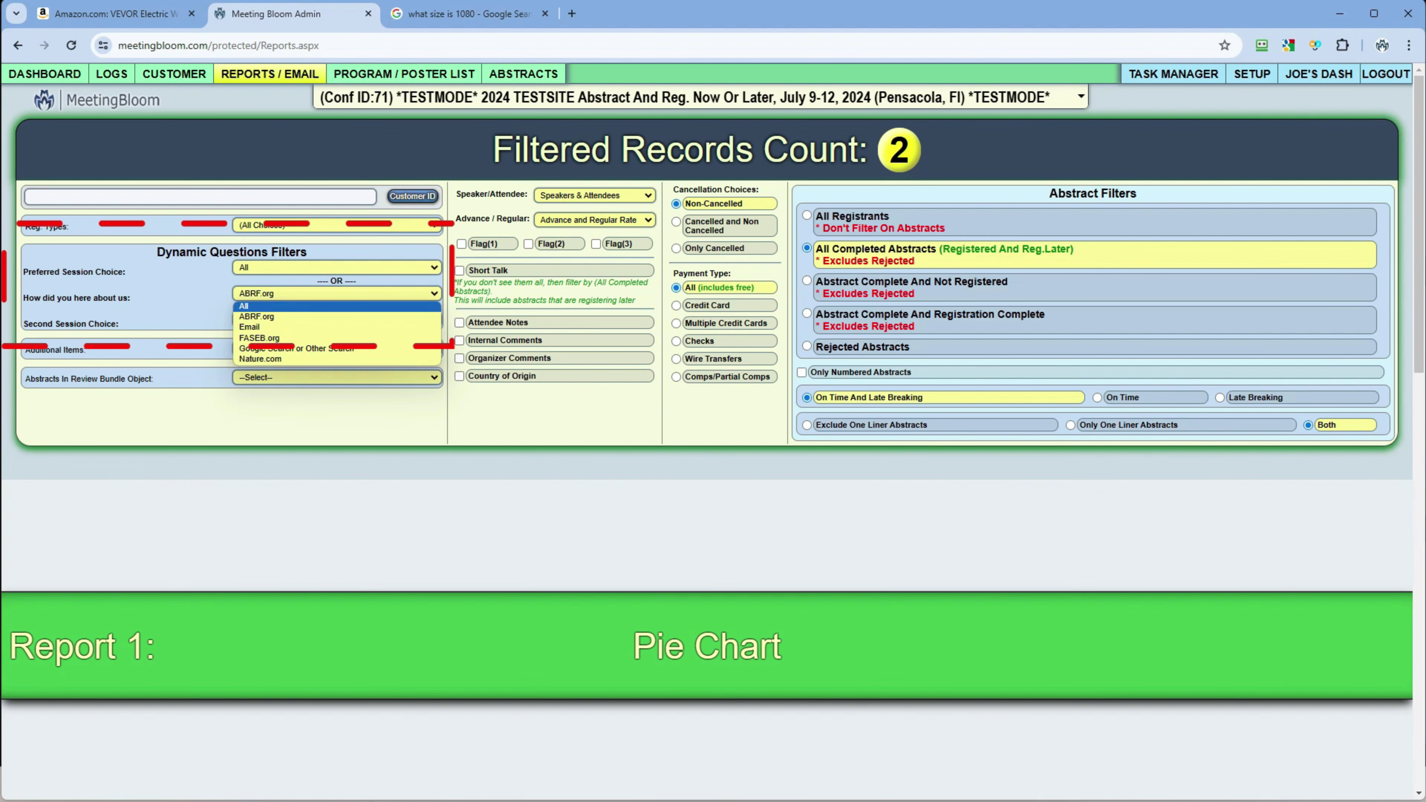
pyautogui.click(337, 306)
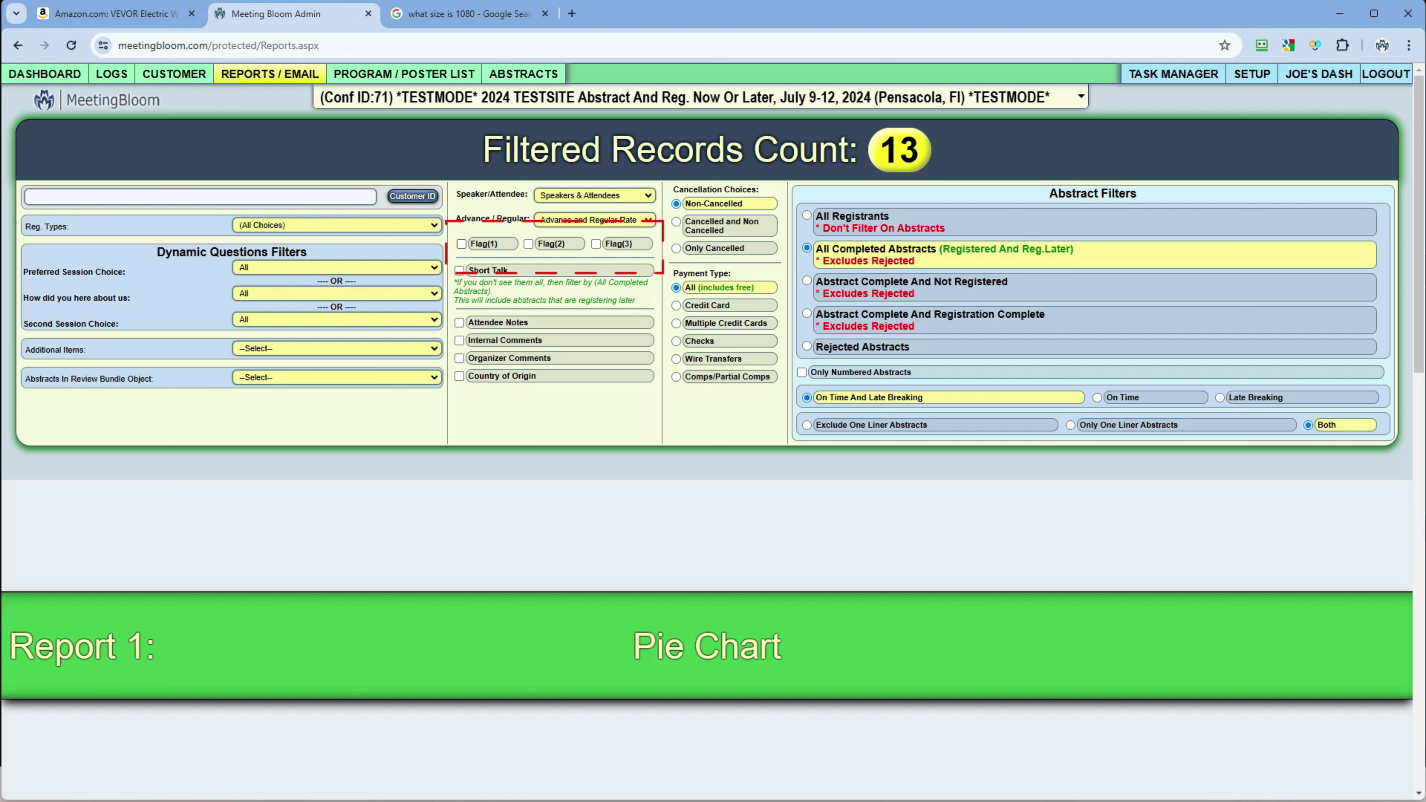
# Step: Restrict the report records to those marked Flag(1) and remove the flag filter again
pyautogui.click(462, 244)
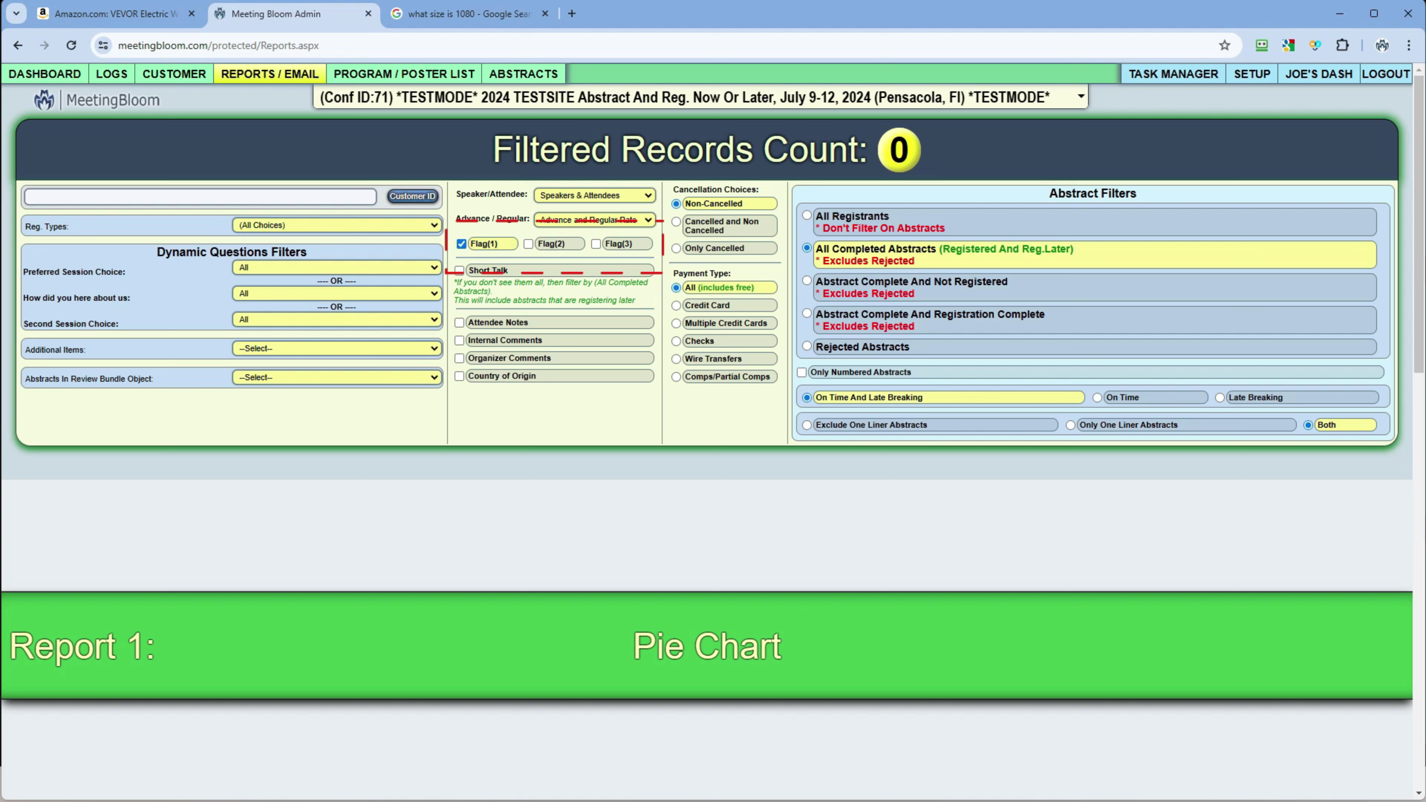
pyautogui.click(462, 243)
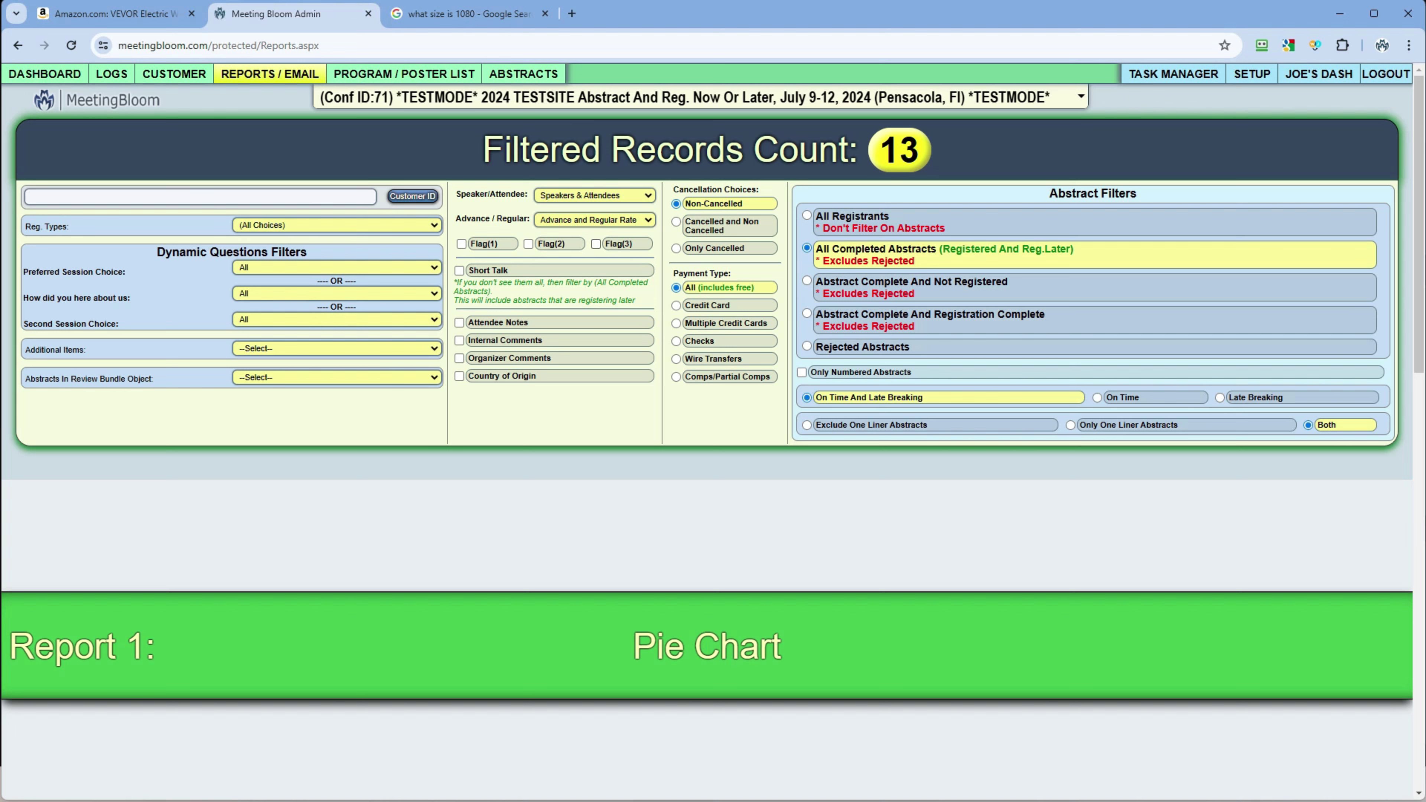
pyautogui.click(462, 244)
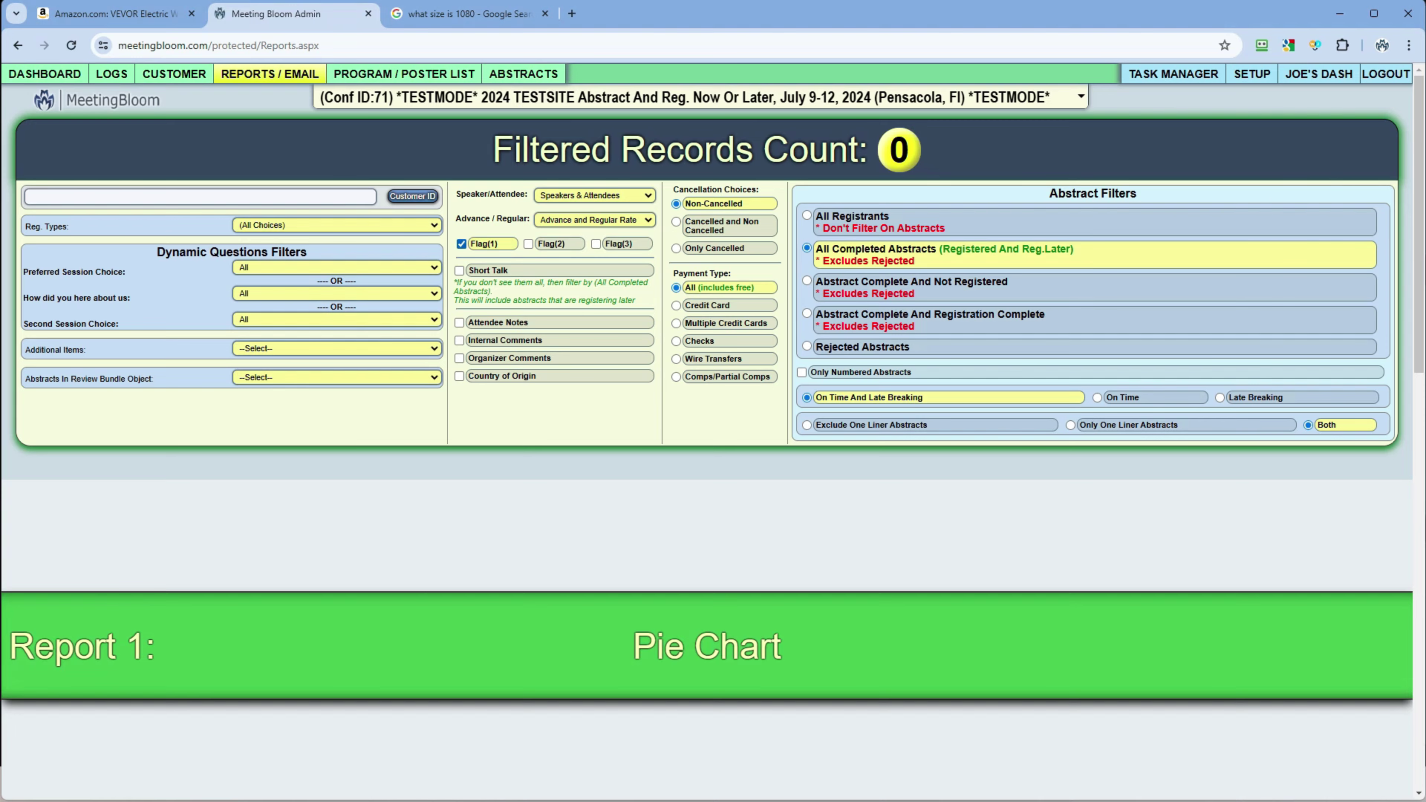
pyautogui.click(461, 243)
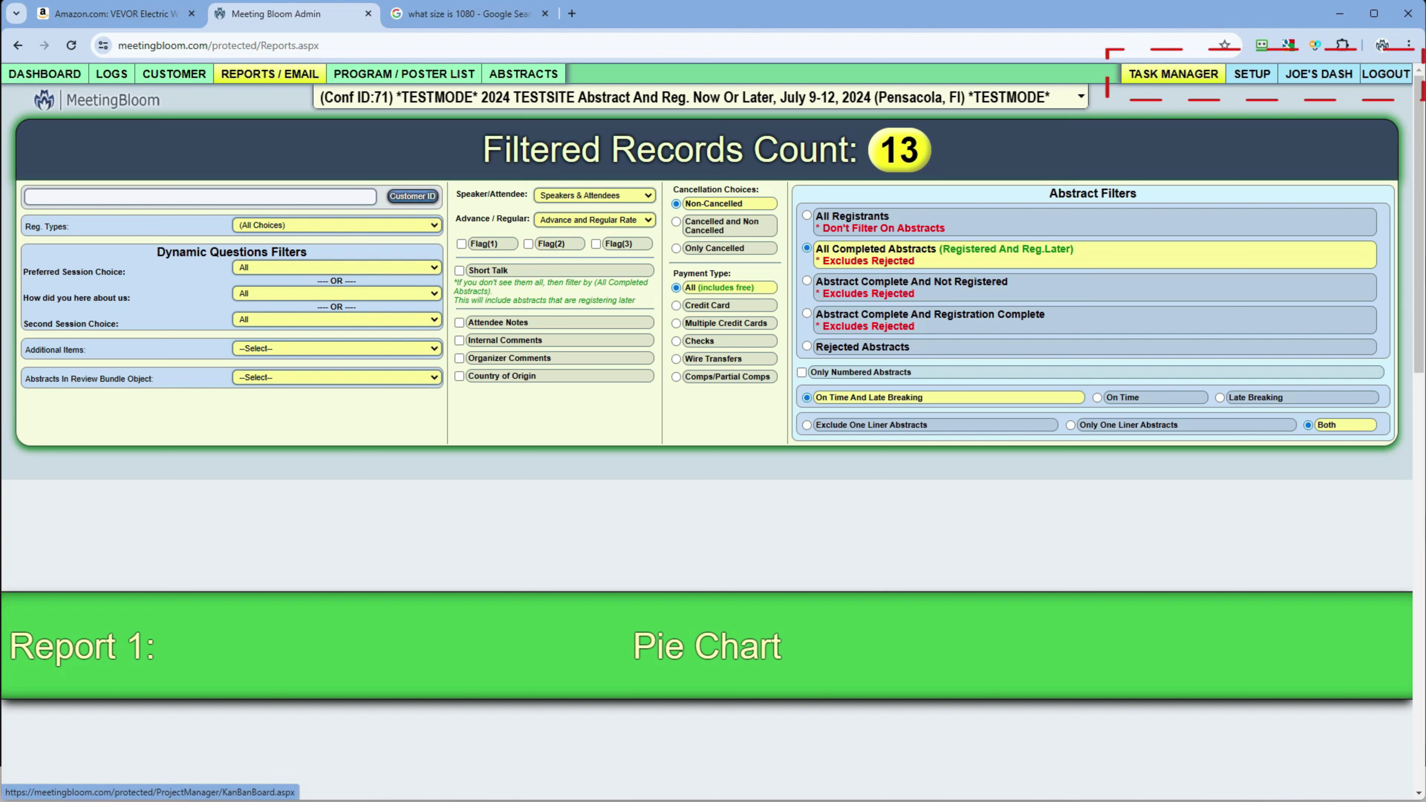
# Step: Go to the program and poster list builder and load the existing Program list
pyautogui.moveTo(1252, 74)
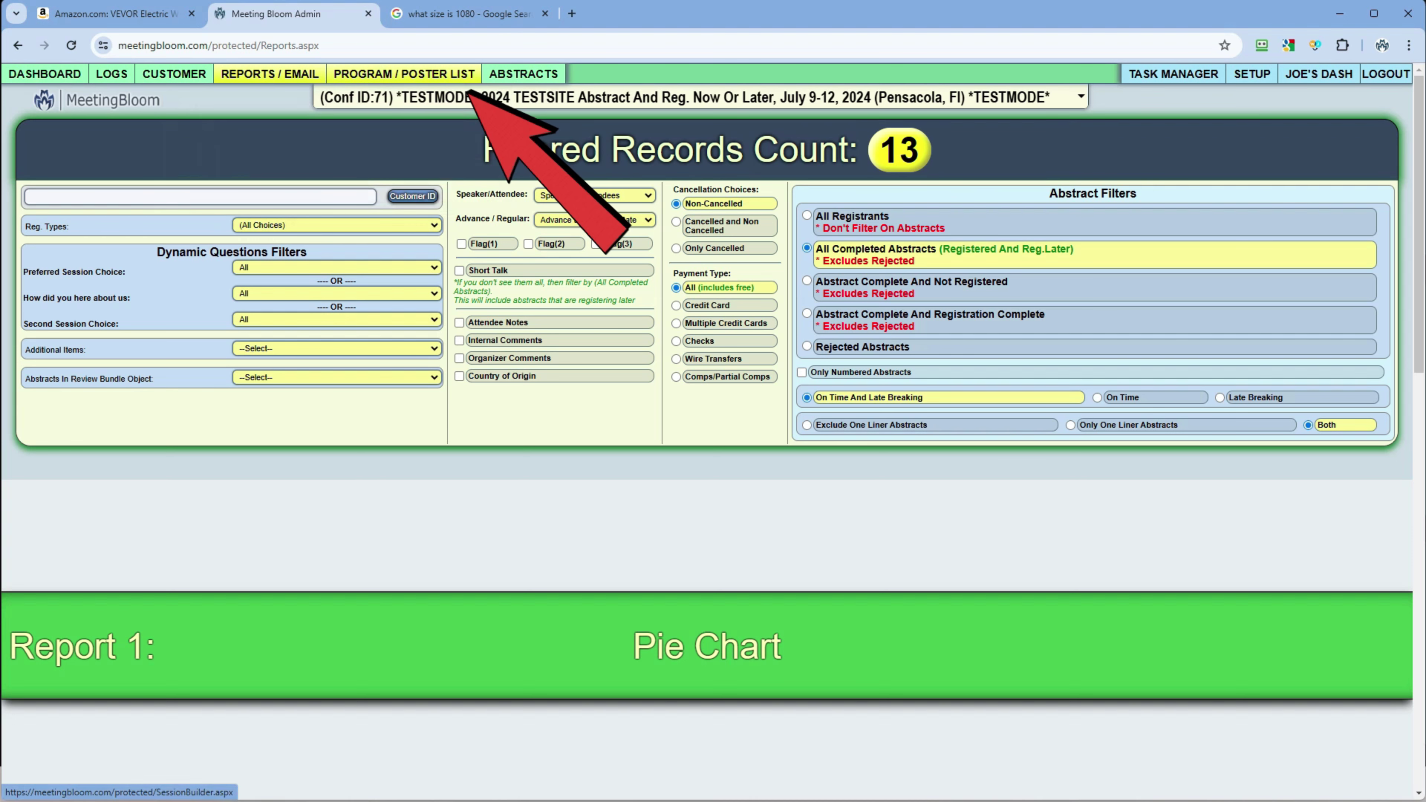
pyautogui.click(404, 74)
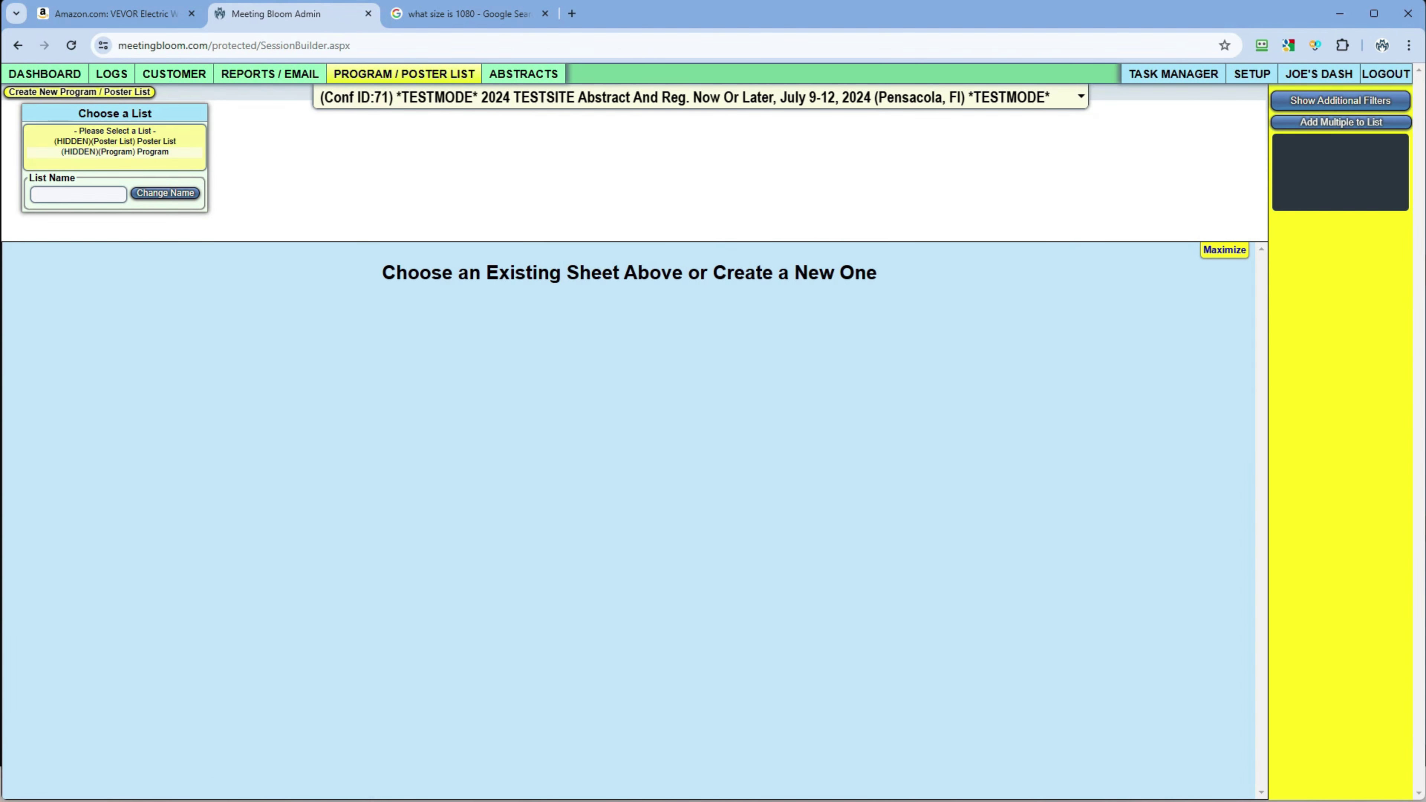
pyautogui.click(114, 152)
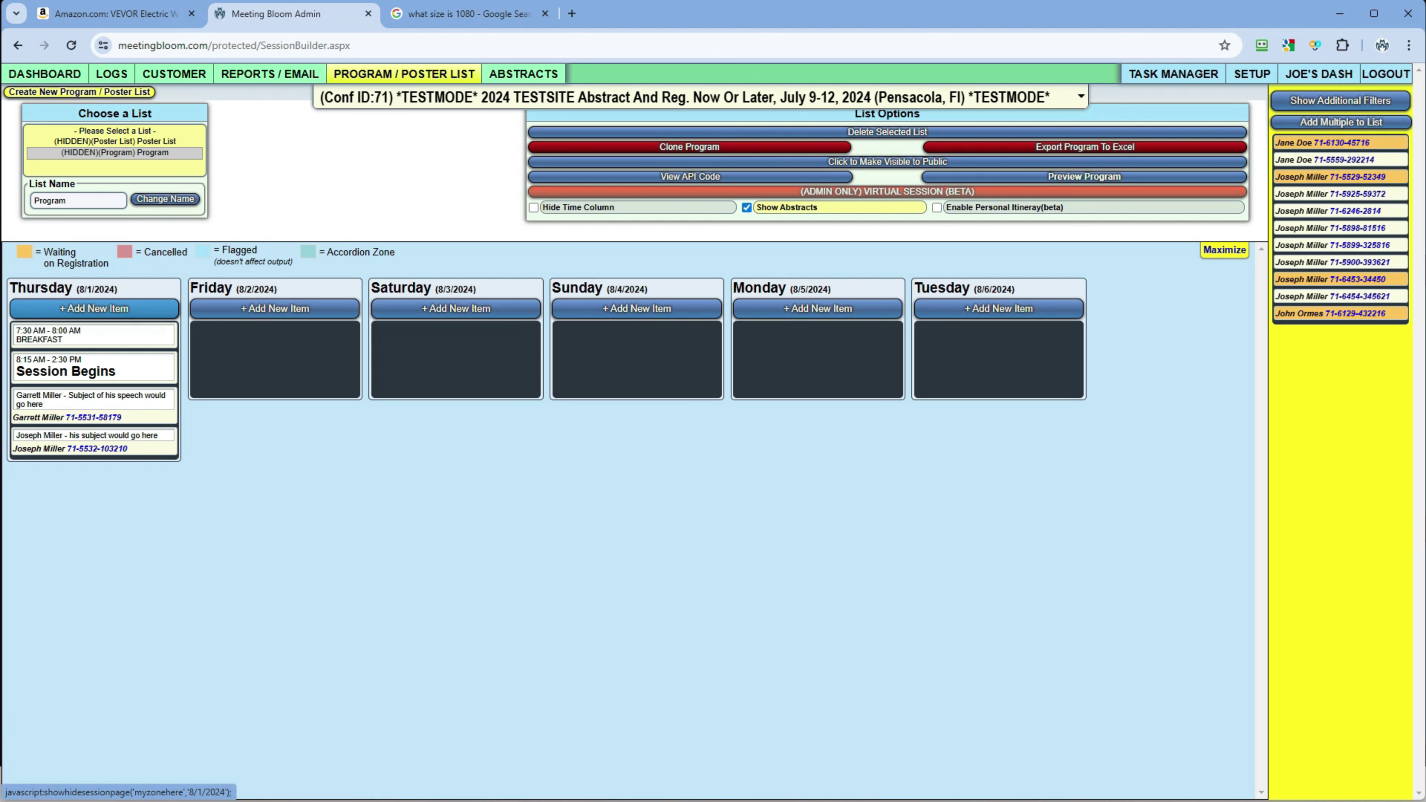
# Step: Start a new item for Friday 8/2/2024 with "breakfast" in bold as its main content
pyautogui.click(275, 308)
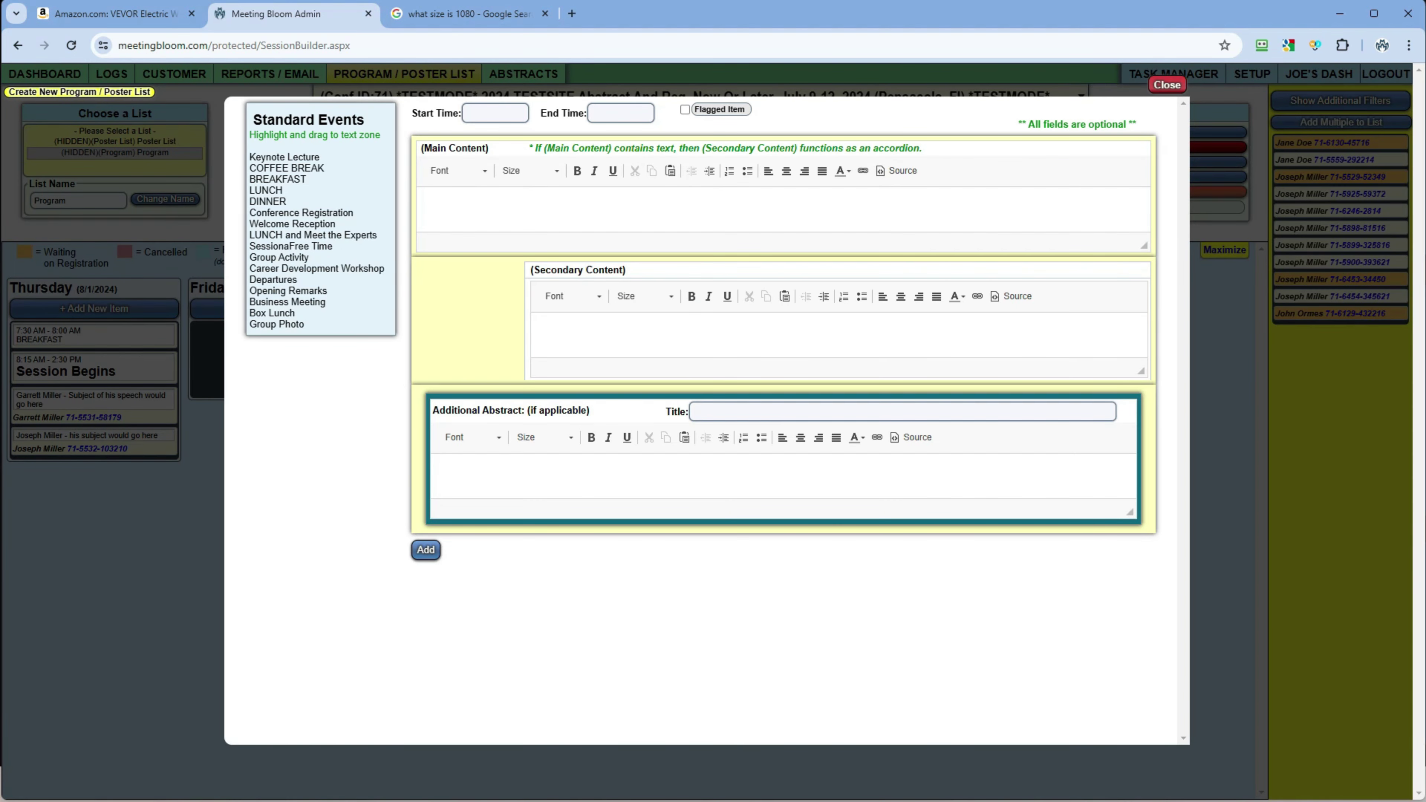
pyautogui.click(427, 204)
pyautogui.write('breakfasgt')
pyautogui.press('BackSpace')
pyautogui.write('t')
pyautogui.hotkey('ctrl', 'a')
pyautogui.hotkey('ctrl', 'b')
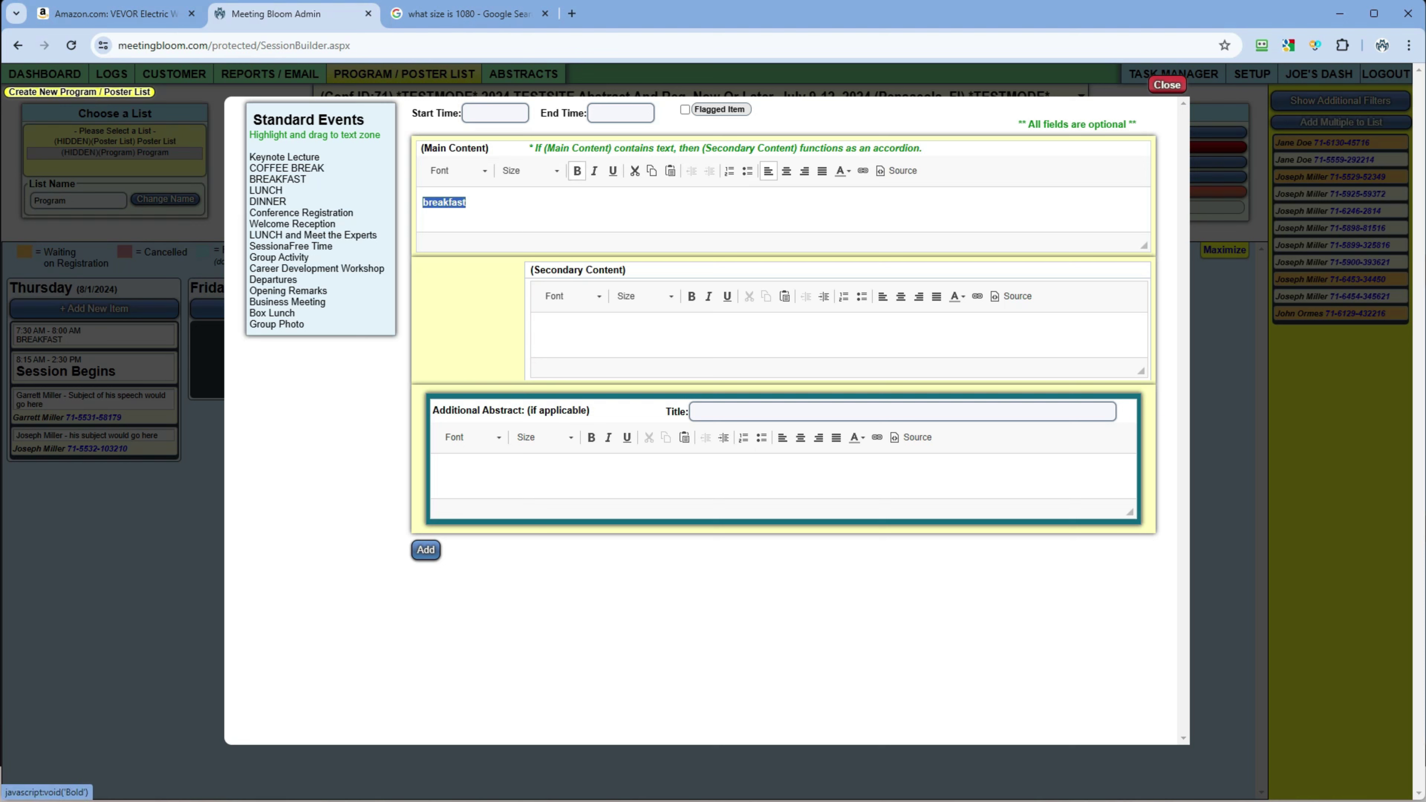
pyautogui.press('End')
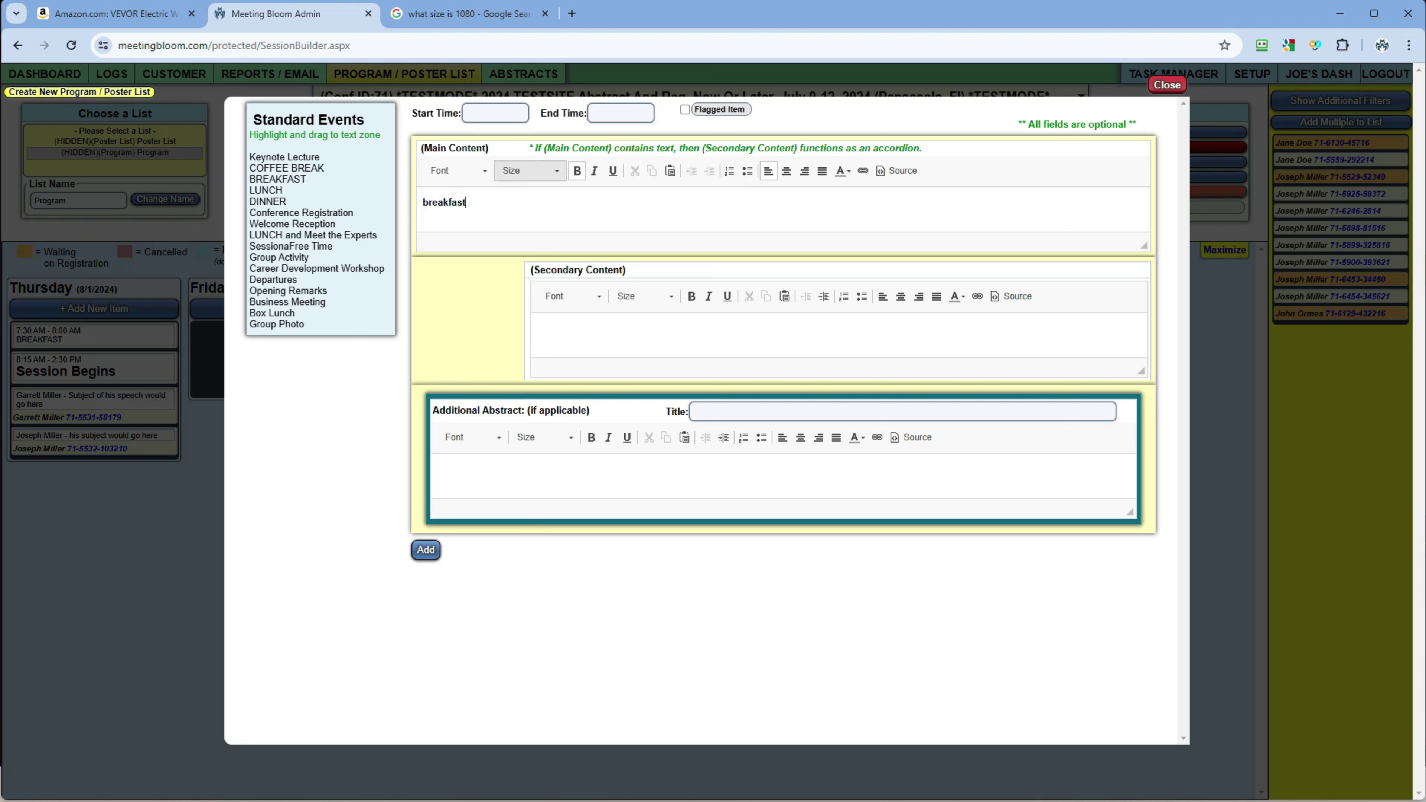
# Step: Set the breakfast text to size 22 and add the item to Friday's schedule
pyautogui.hotkey('ctrl', 'a')
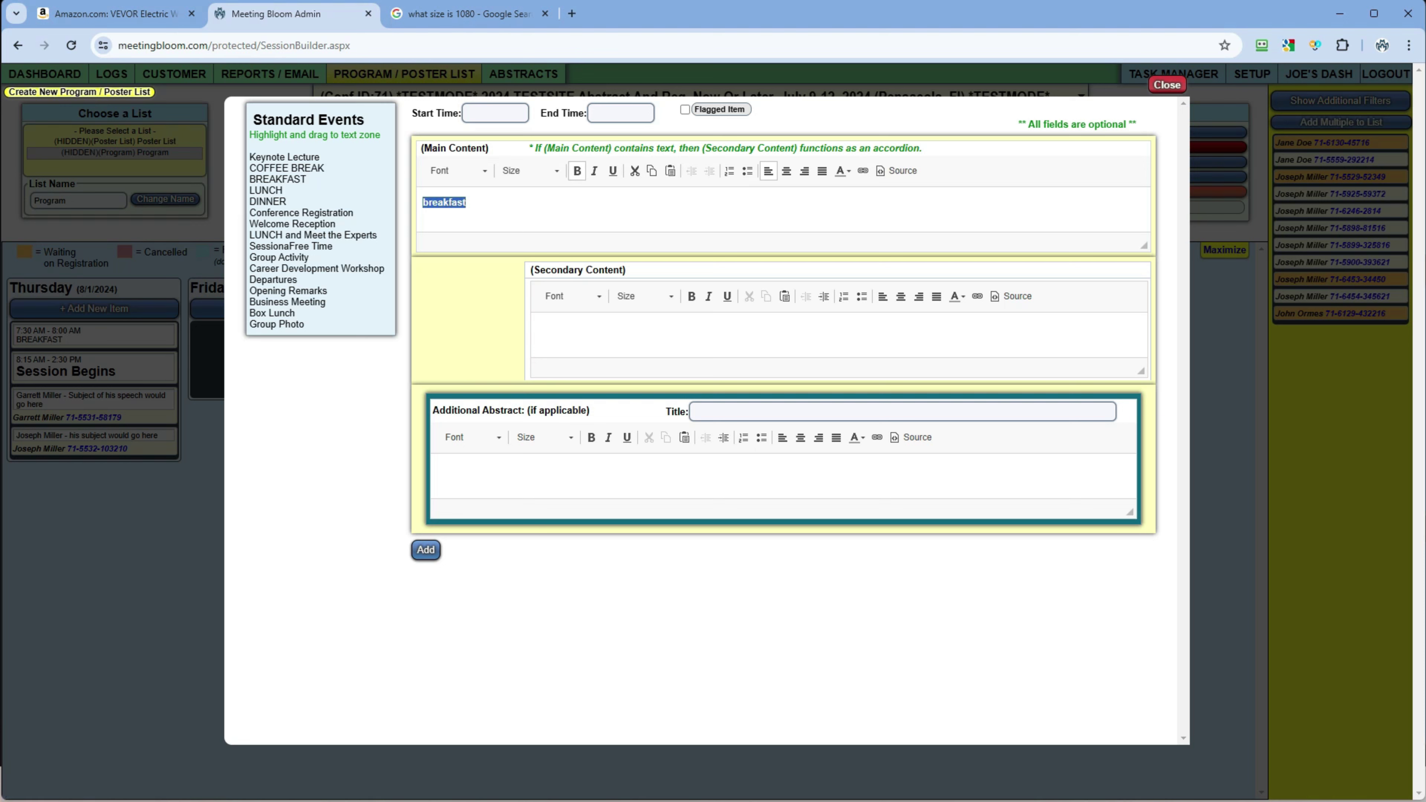
pyautogui.click(528, 170)
pyautogui.click(538, 292)
pyautogui.click(529, 170)
pyautogui.scroll(-2, 537, 280)
pyautogui.click(538, 280)
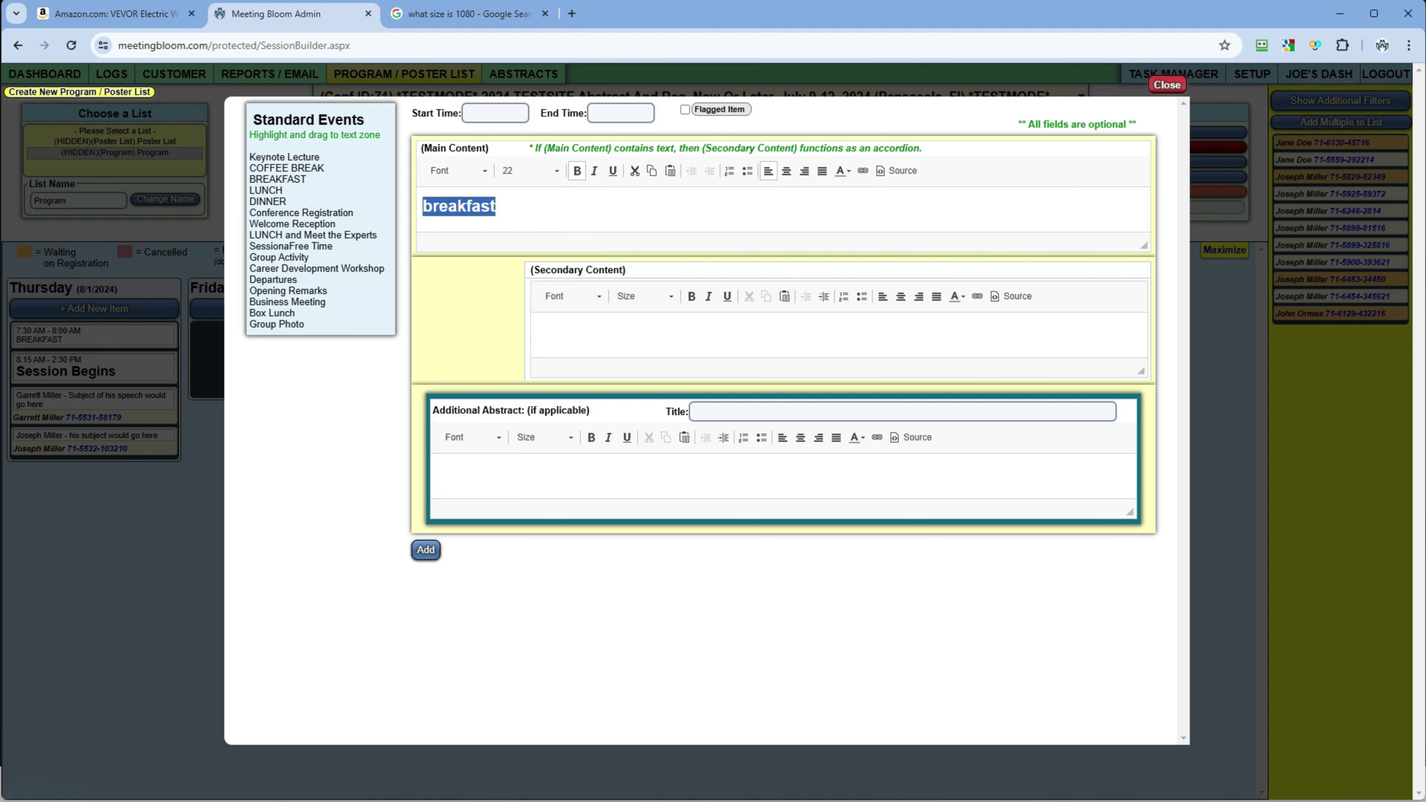
pyautogui.click(506, 207)
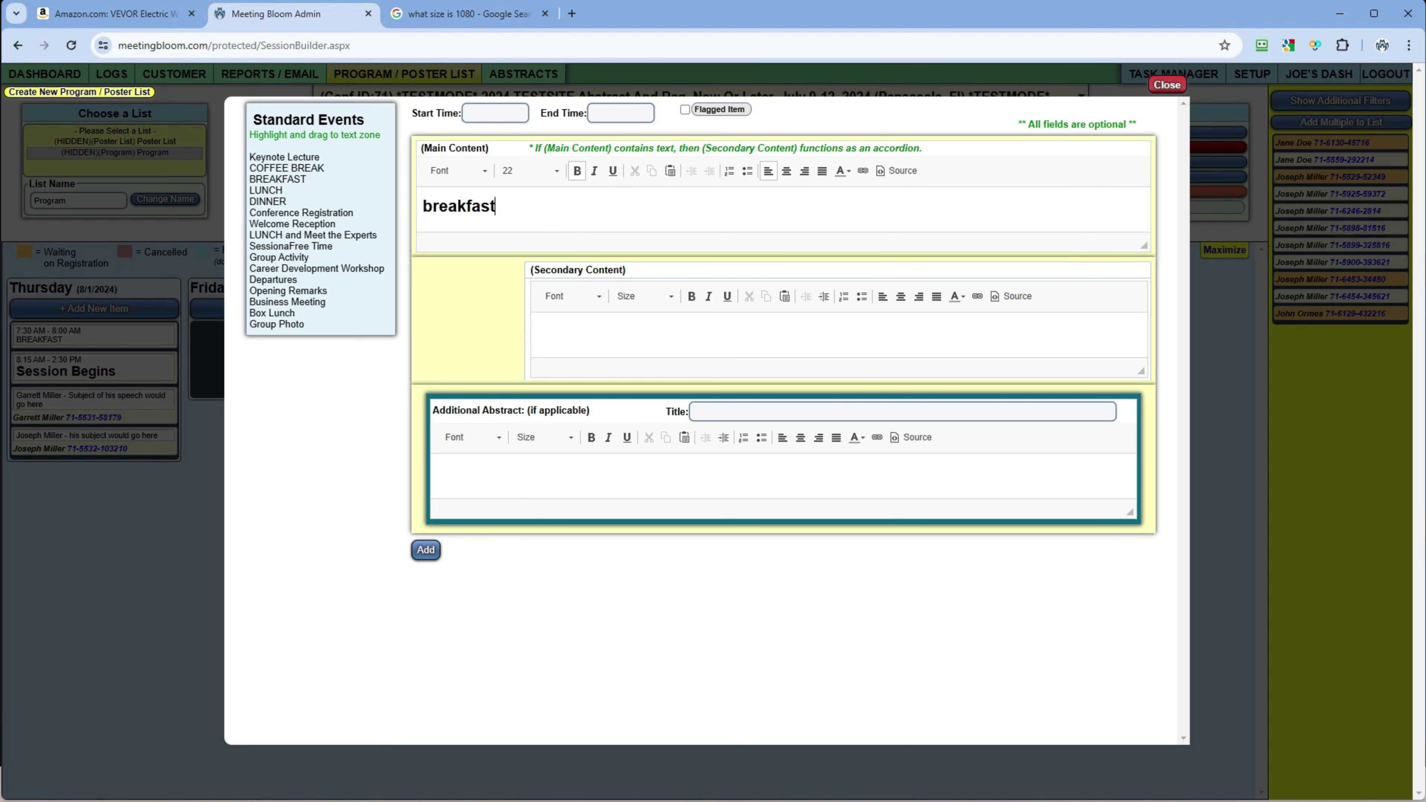
pyautogui.click(425, 549)
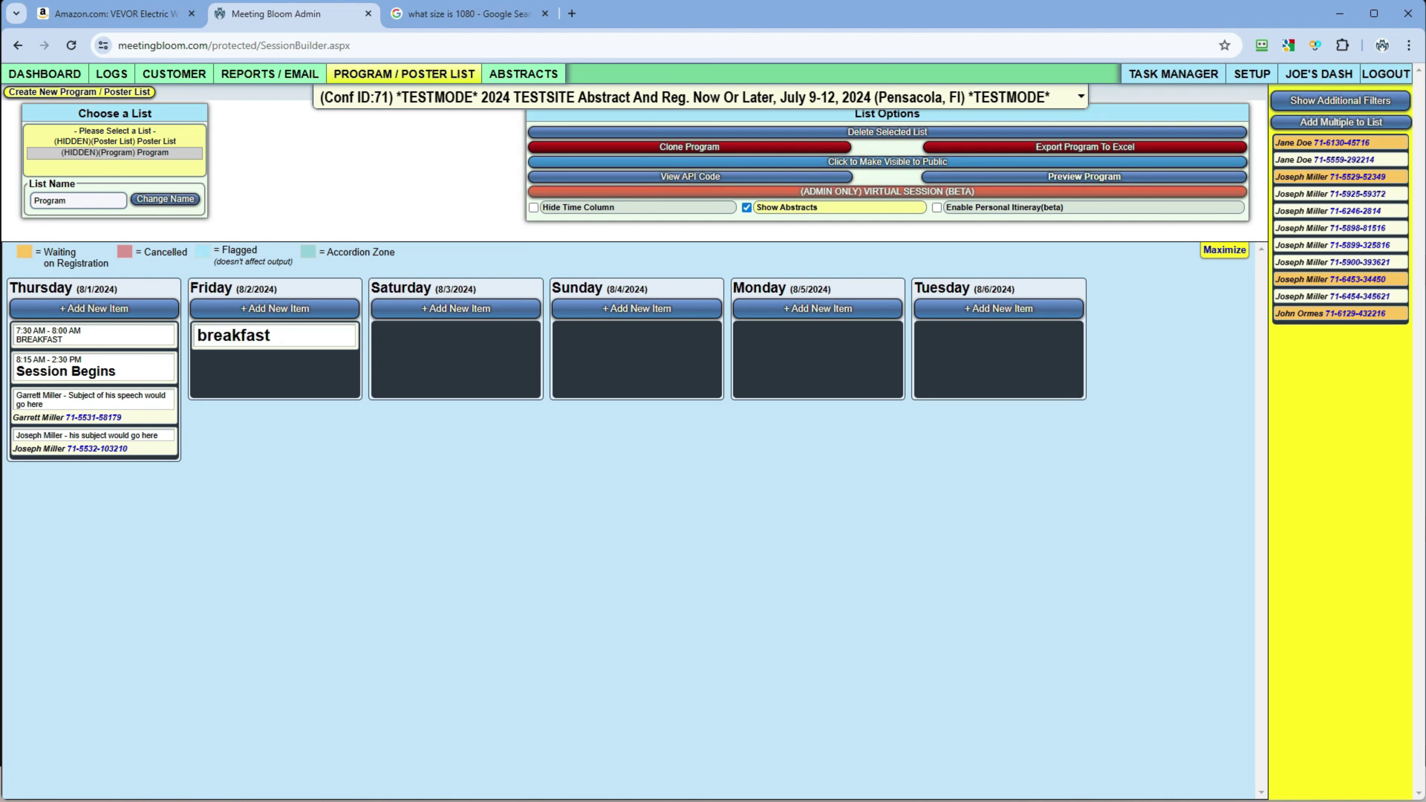
# Step: Preview the program agenda, view the abstract under the first speaker, and close the preview
pyautogui.click(1084, 176)
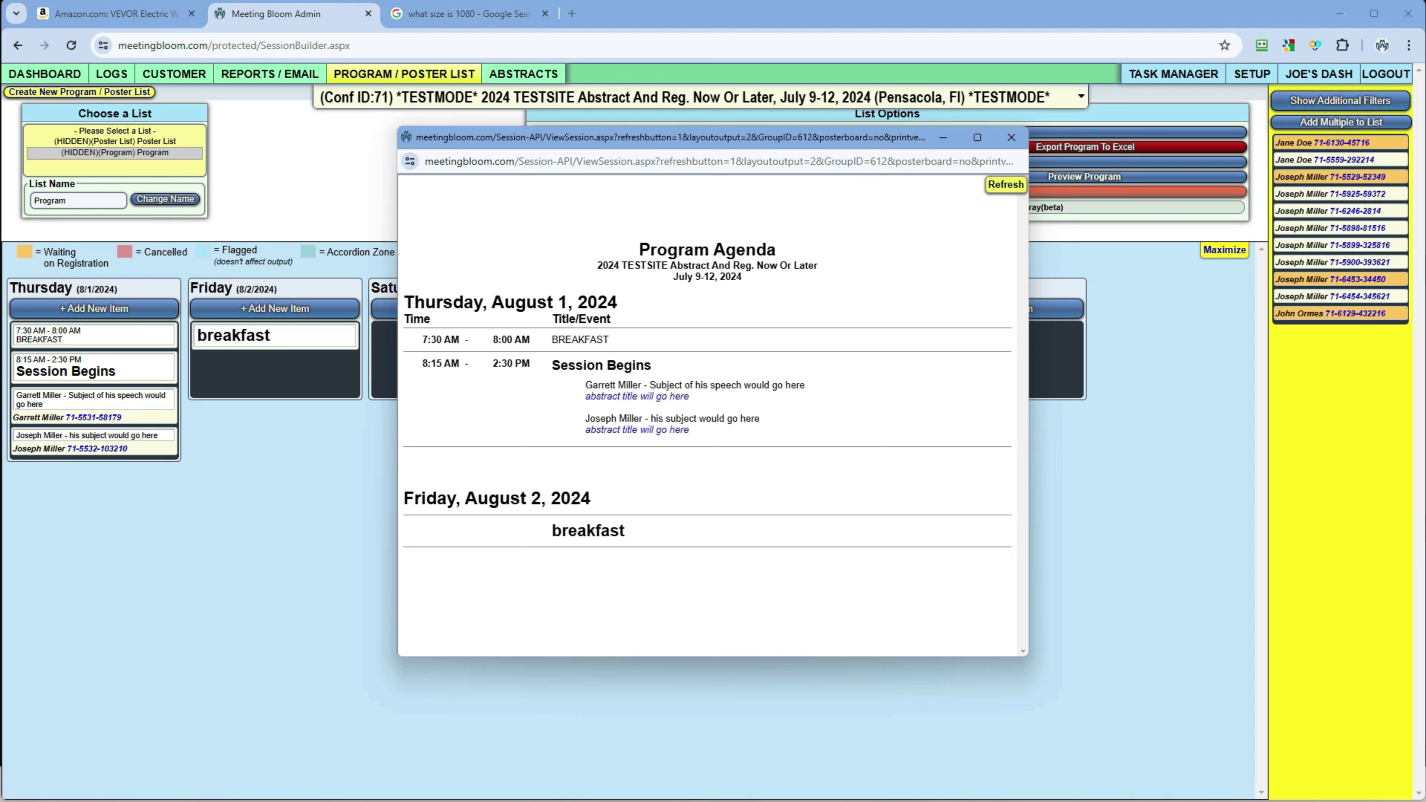
pyautogui.click(636, 396)
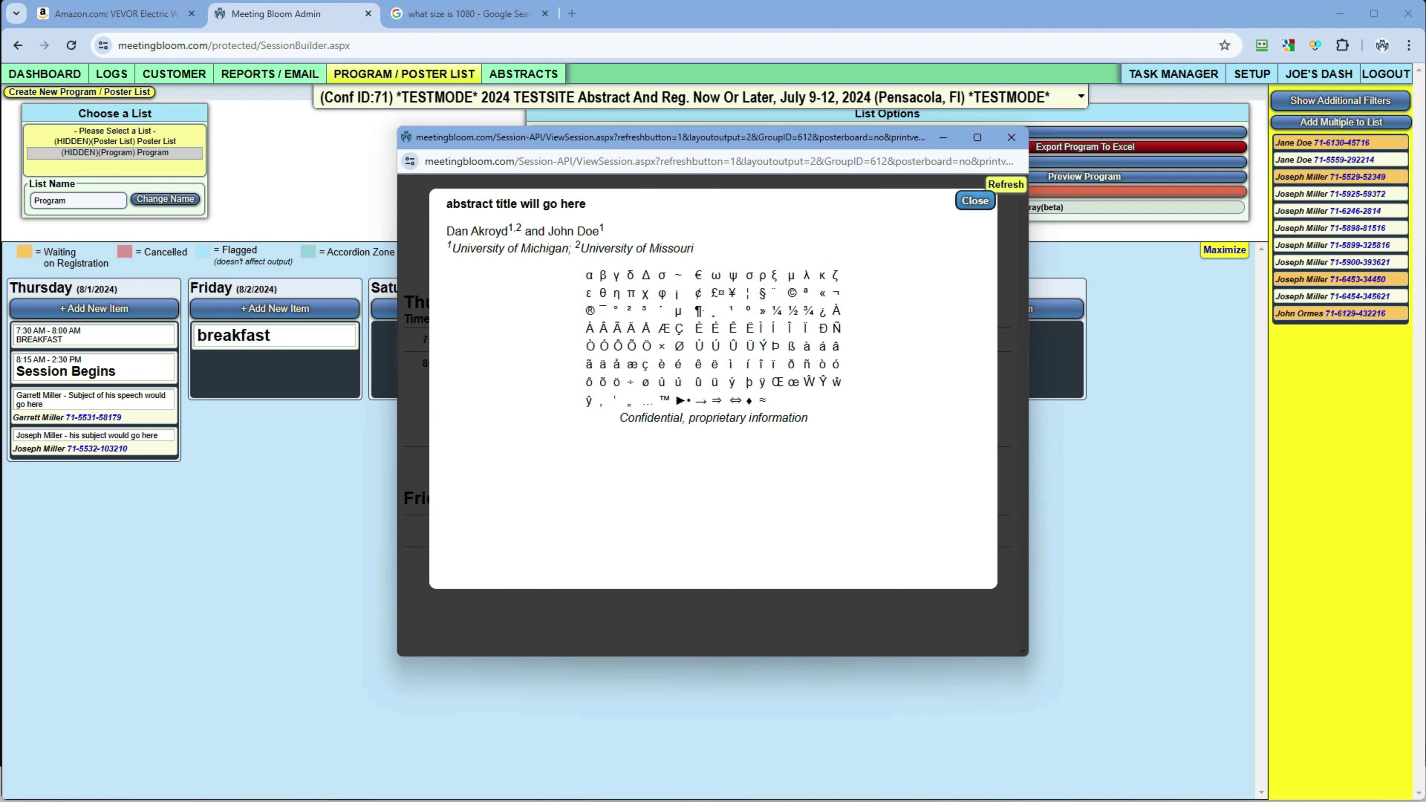
pyautogui.click(976, 201)
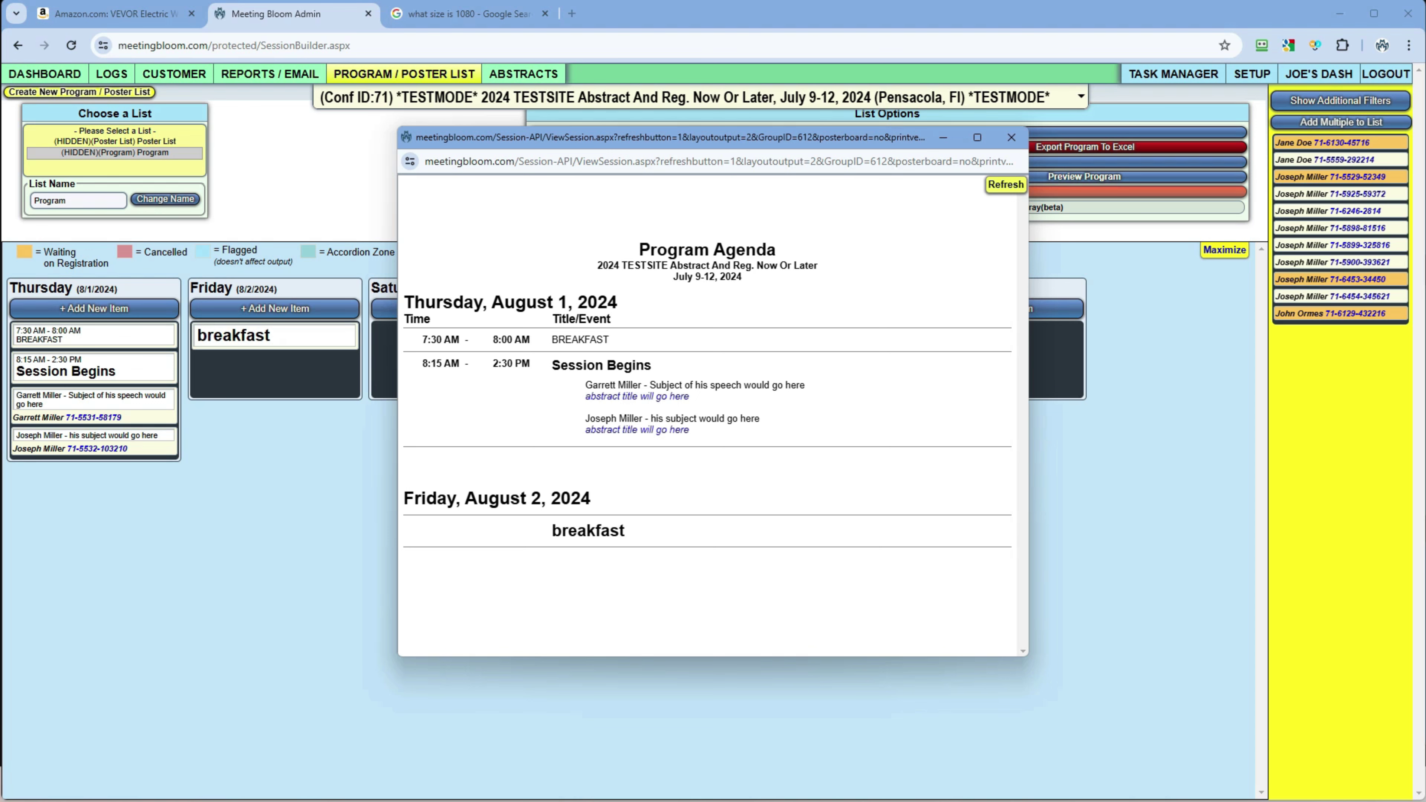
pyautogui.click(1012, 137)
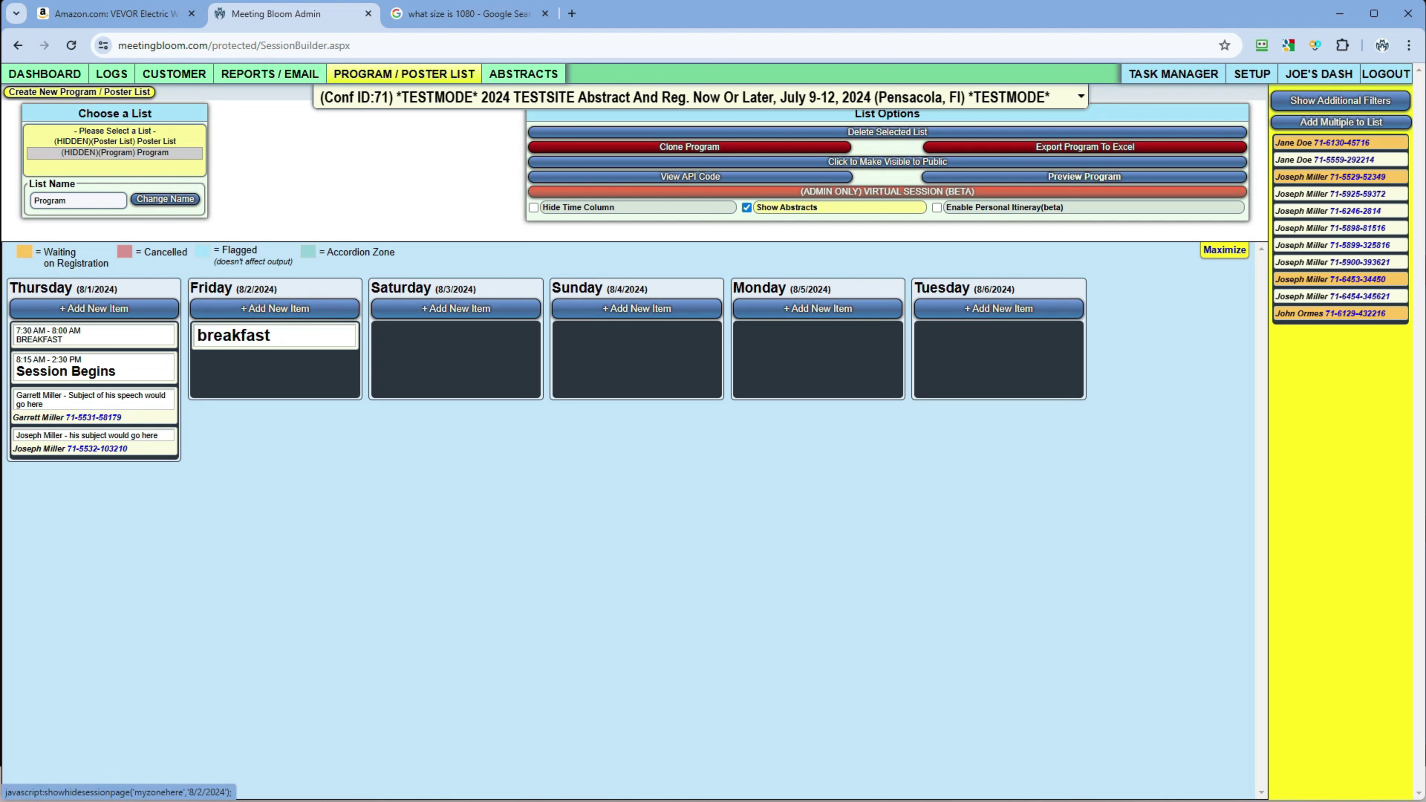
# Step: Move the Session Begins item and the first speaker's item from Thursday to Friday
pyautogui.moveTo(95, 371); pyautogui.dragTo(275, 371)
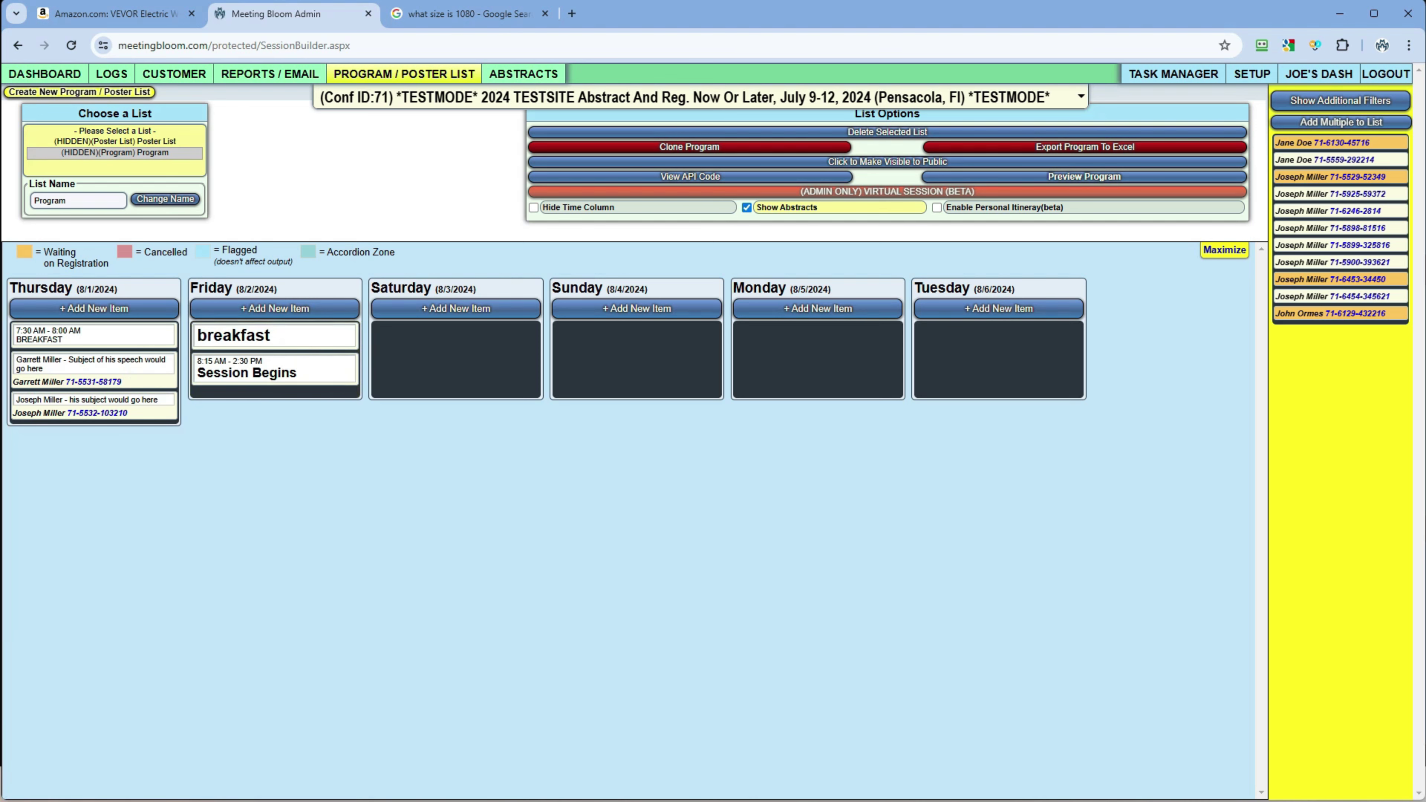
pyautogui.moveTo(89, 364); pyautogui.dragTo(241, 372)
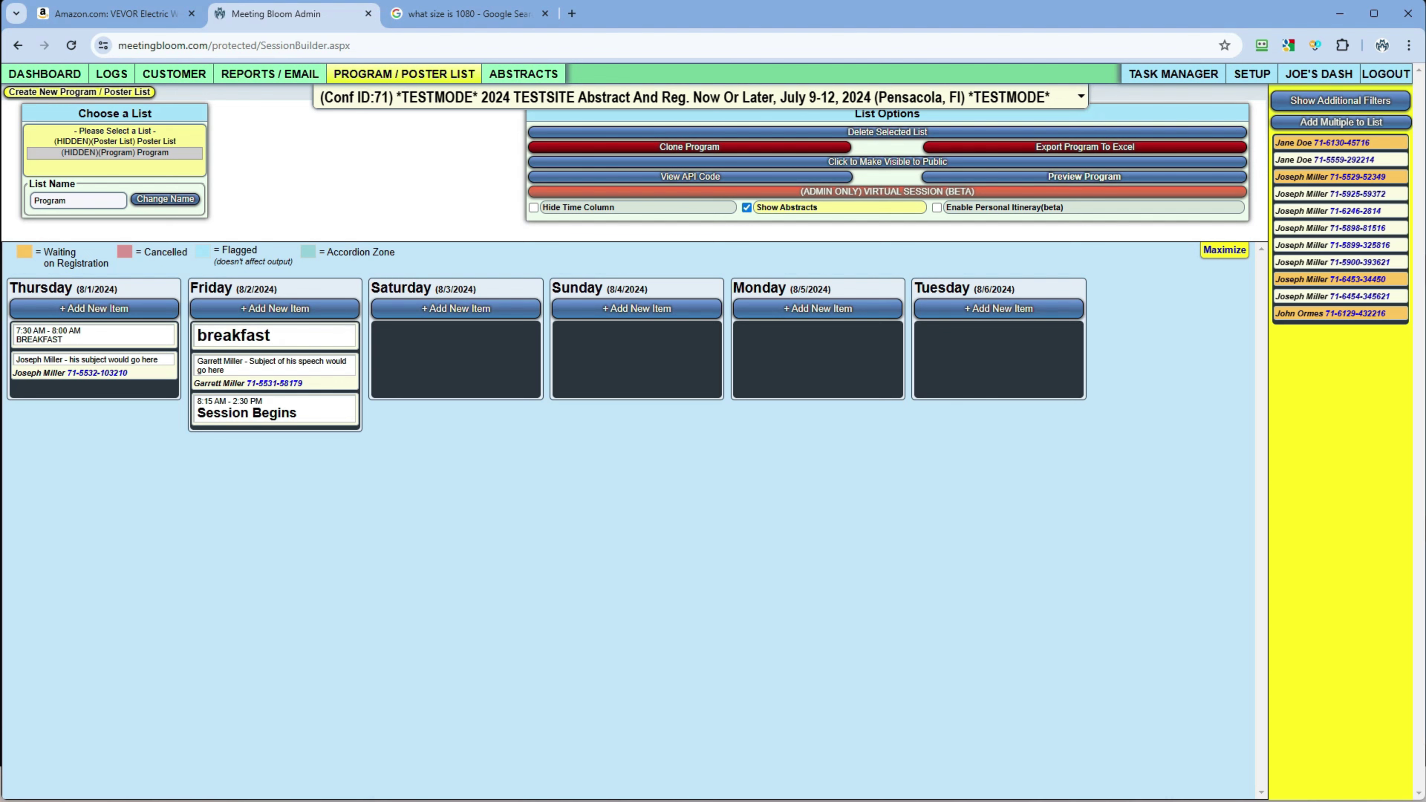
# Step: Examine the edit forms of Friday's speaker item and breakfast item, including the Standard Events list, without saving changes
pyautogui.click(273, 365)
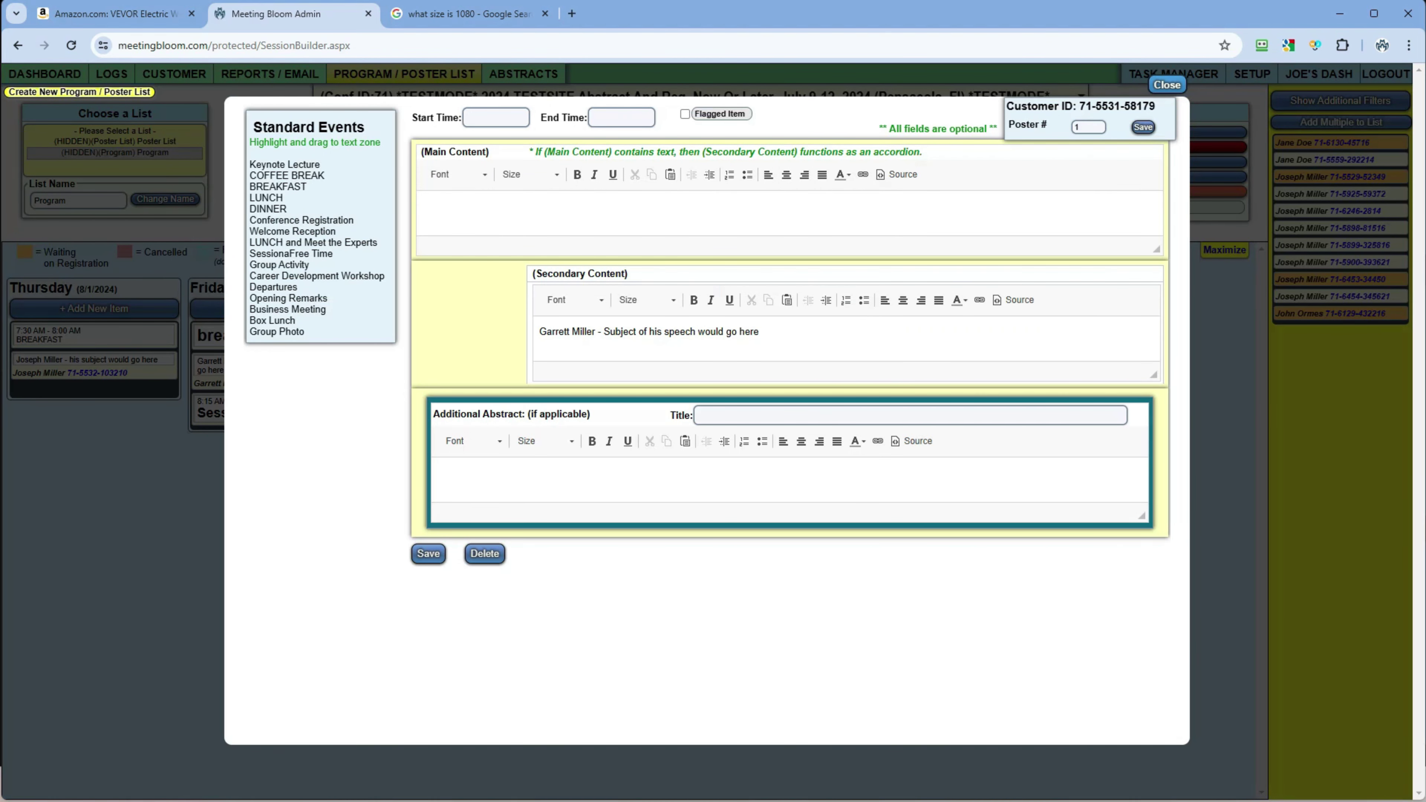
pyautogui.click(1167, 85)
pyautogui.click(273, 336)
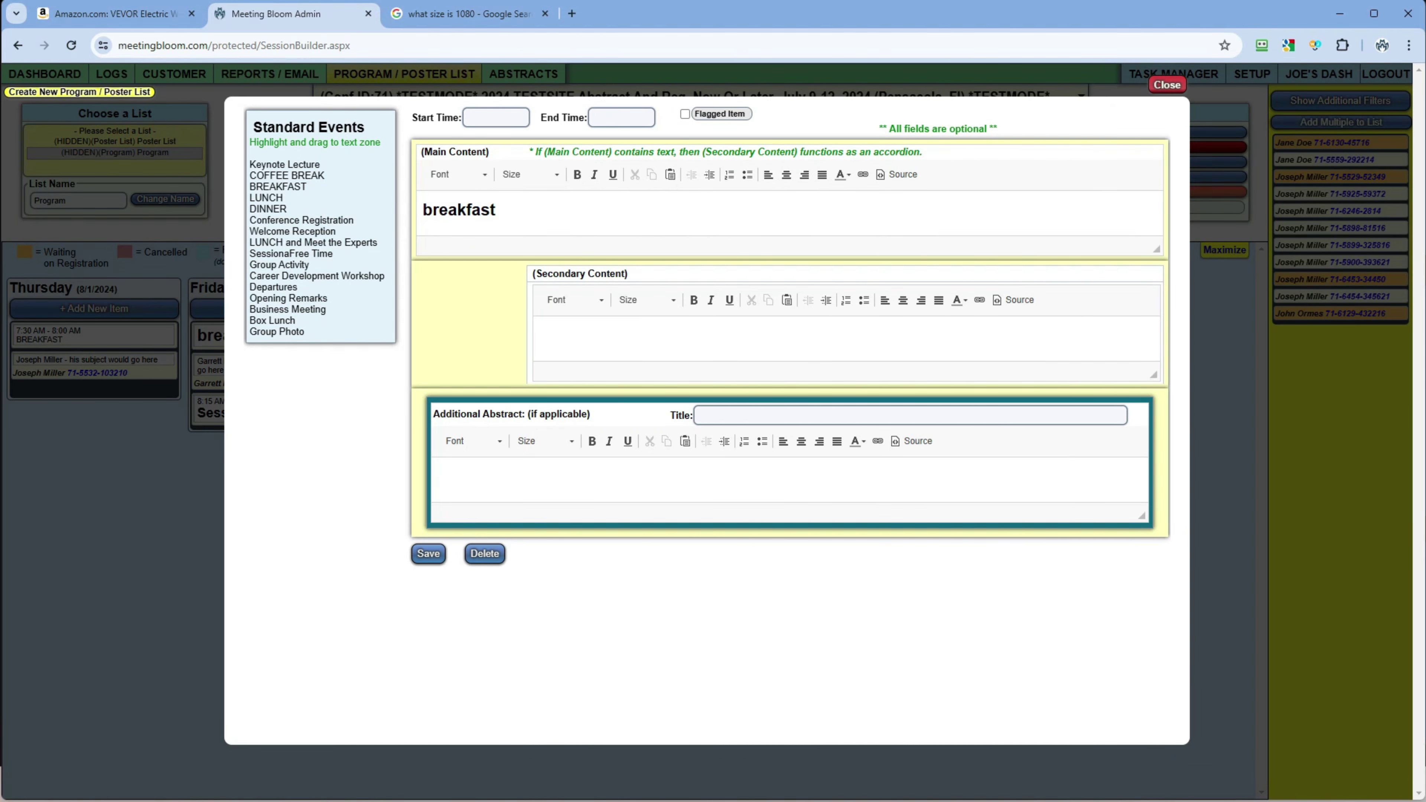
pyautogui.click(438, 473)
pyautogui.moveTo(250, 153); pyautogui.dragTo(266, 254)
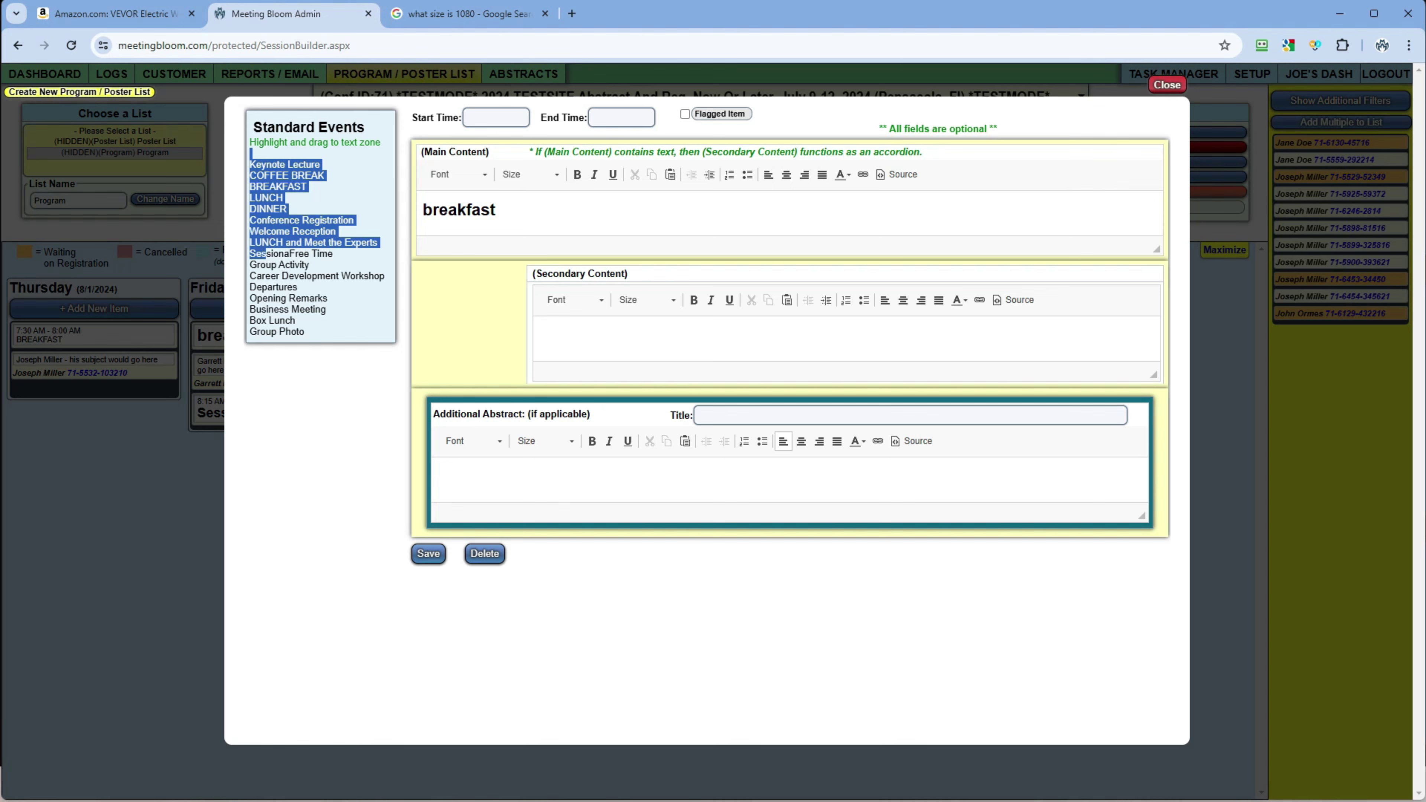
pyautogui.click(1167, 84)
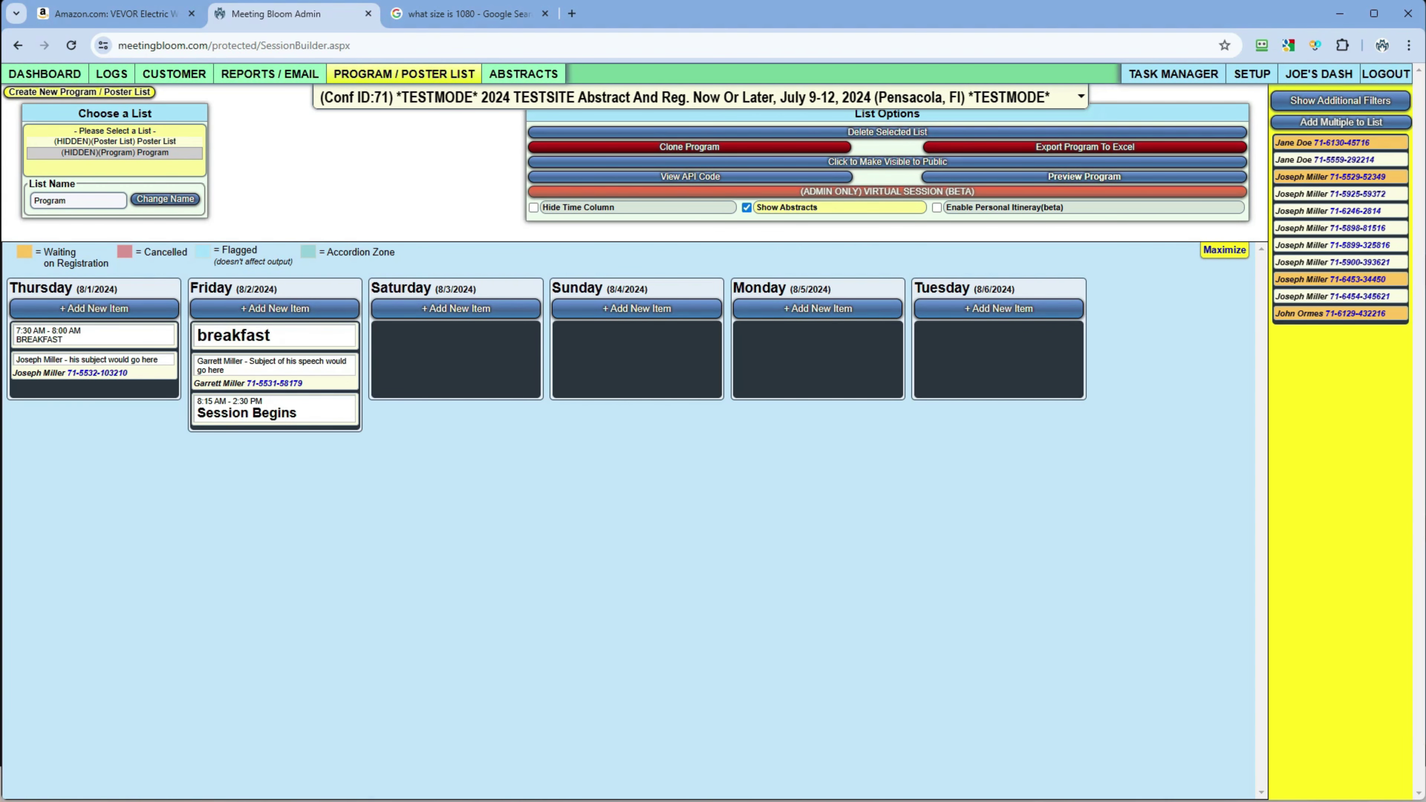
# Step: View the existing Poster List, and begin a new list with first day 6/4/2024 and last day 6/5/2024
pyautogui.click(115, 142)
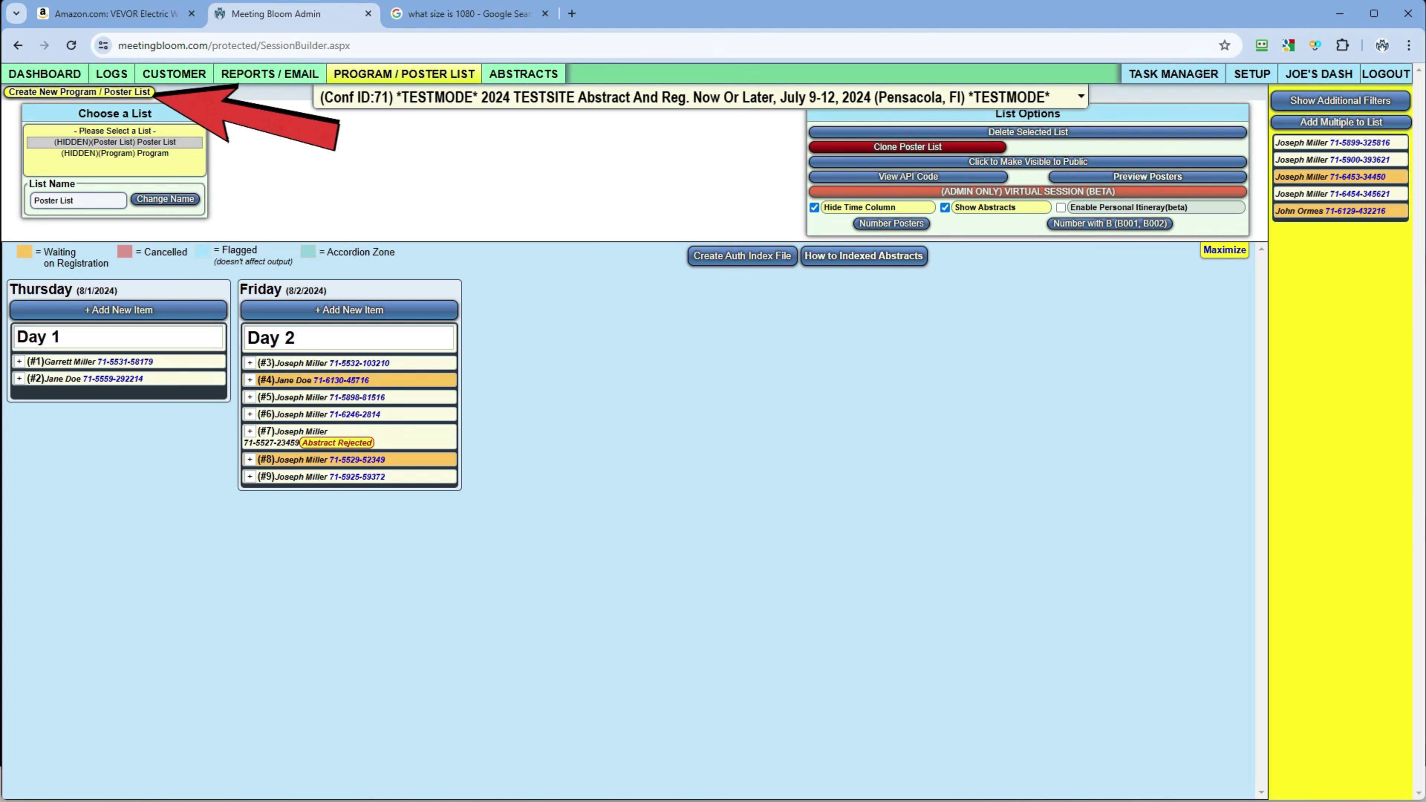
pyautogui.click(79, 92)
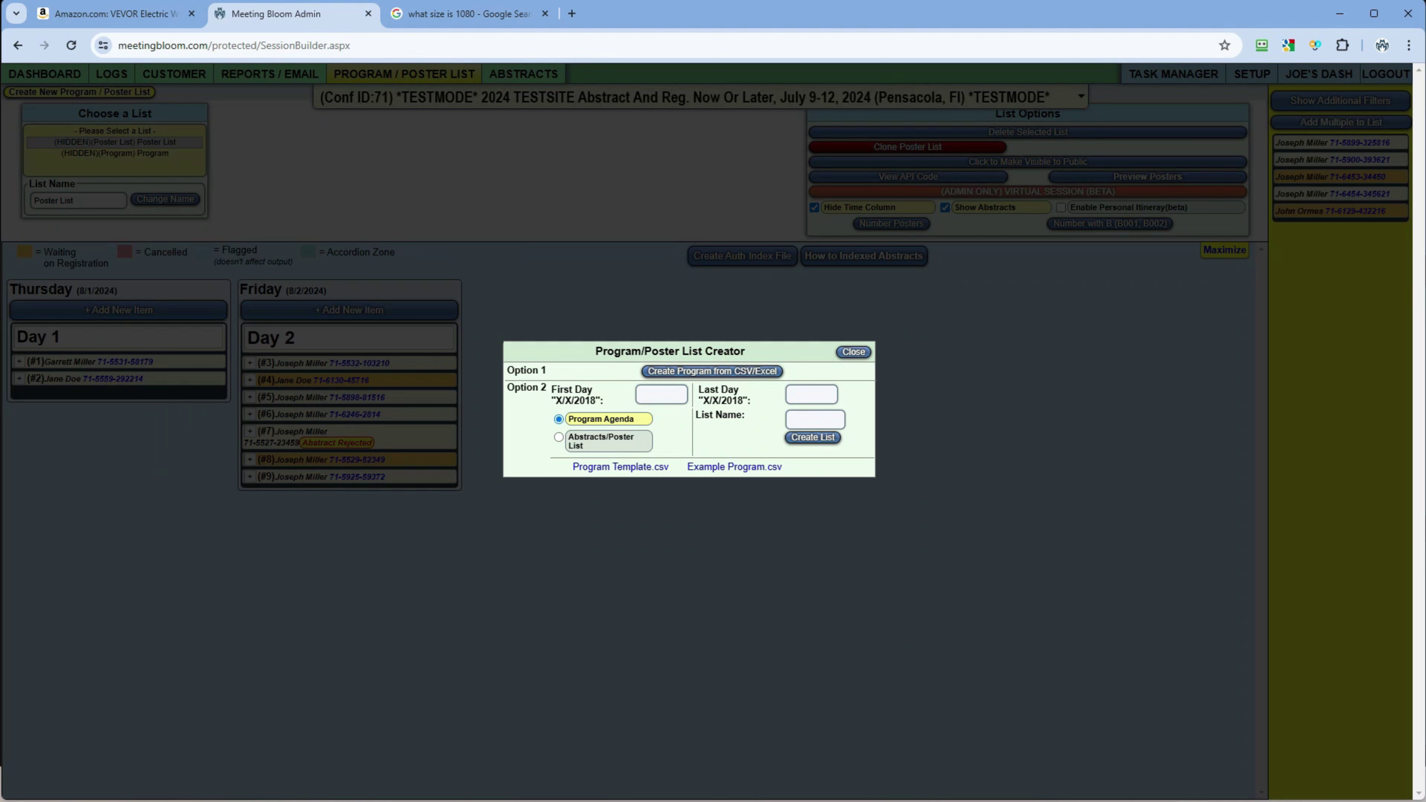
pyautogui.click(662, 394)
pyautogui.write('6/4/2024')
pyautogui.click(812, 394)
pyautogui.write('6/5/2024')
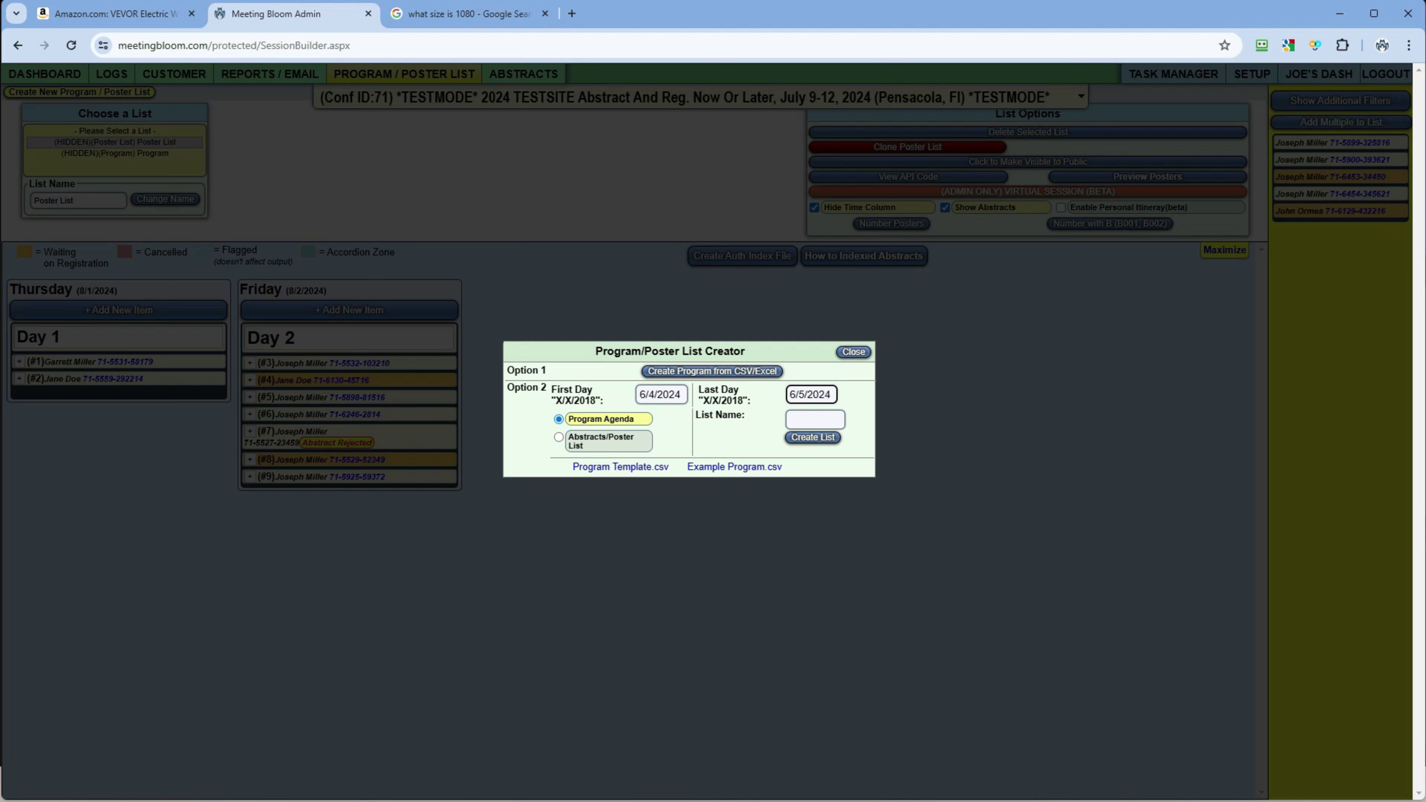
# Step: Set the new list's type to Abstracts/Poster List, name it "my new poster list", and create it
pyautogui.click(559, 437)
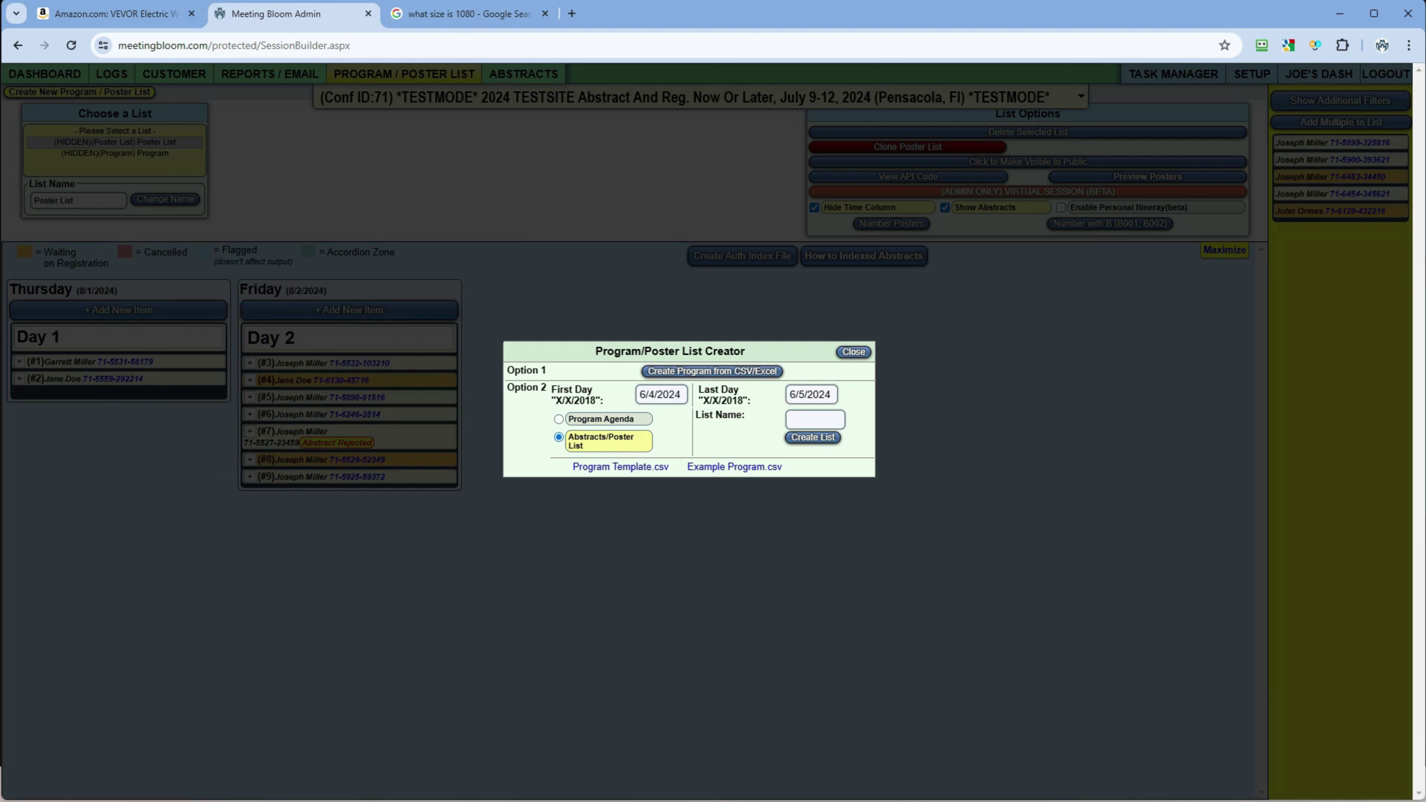
pyautogui.click(815, 420)
pyautogui.write('my new')
pyautogui.write(' poster l')
pyautogui.write('ist')
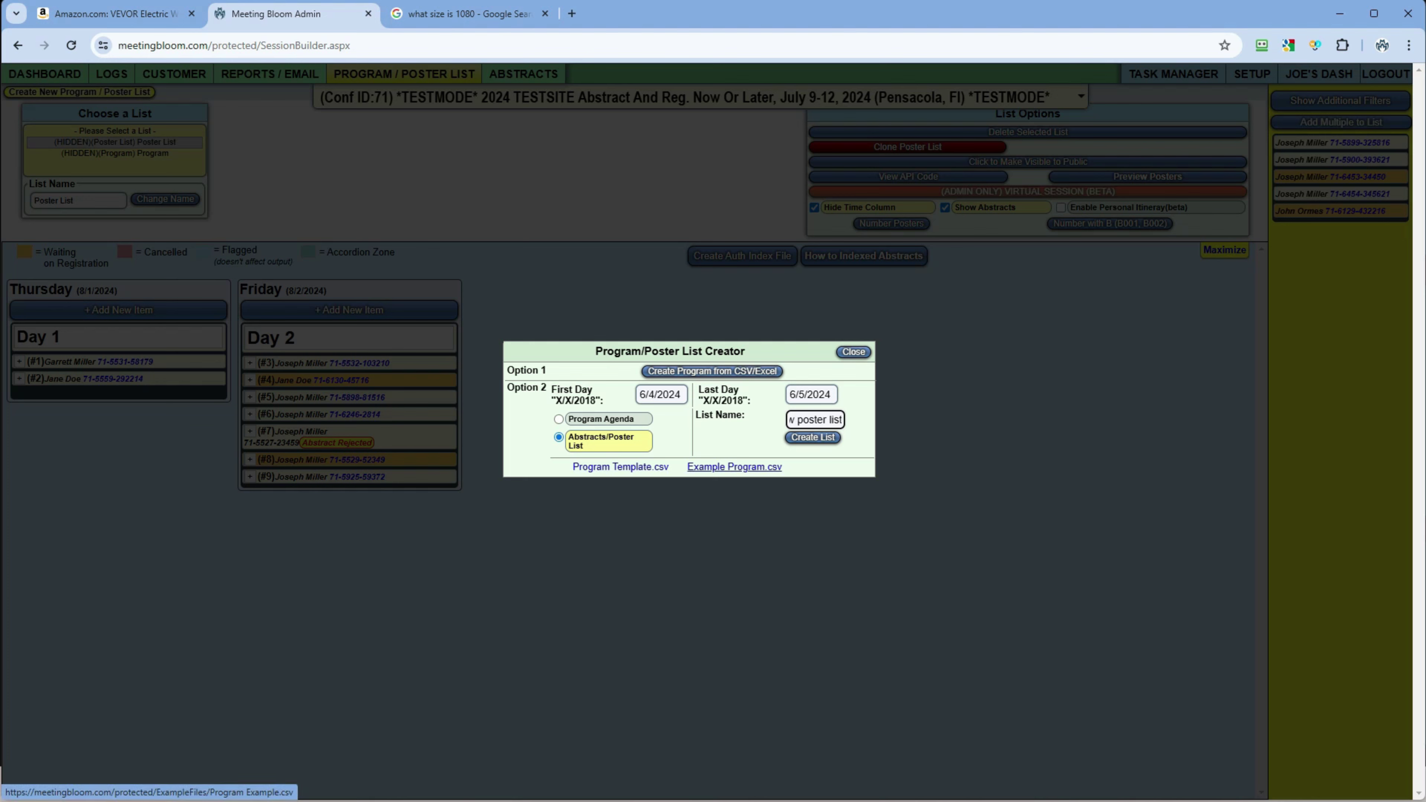
pyautogui.click(814, 437)
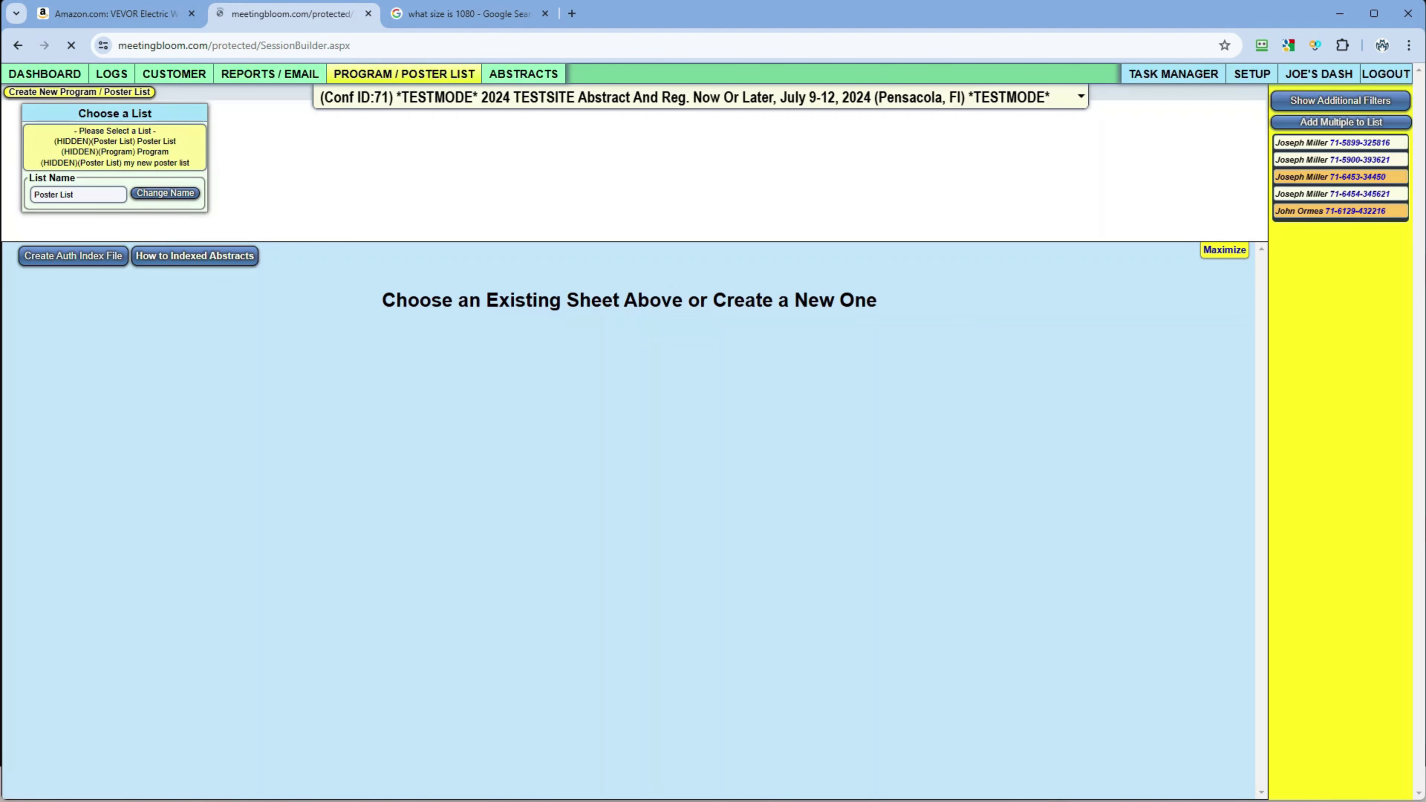
# Step: In "my new poster list", add the first half of the available people to 6/4/2024 in bulk, leaving the second half unchecked
pyautogui.click(115, 163)
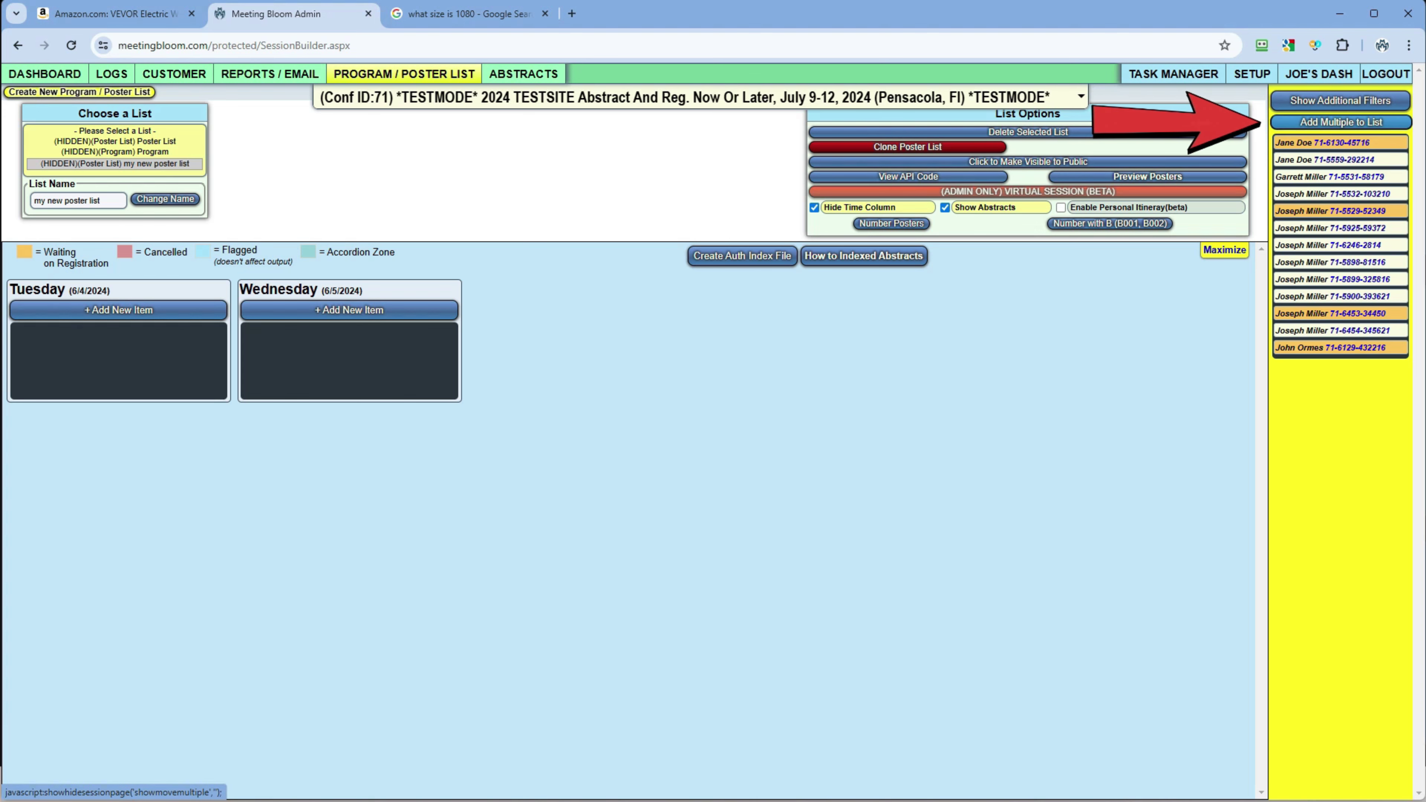
pyautogui.click(1341, 122)
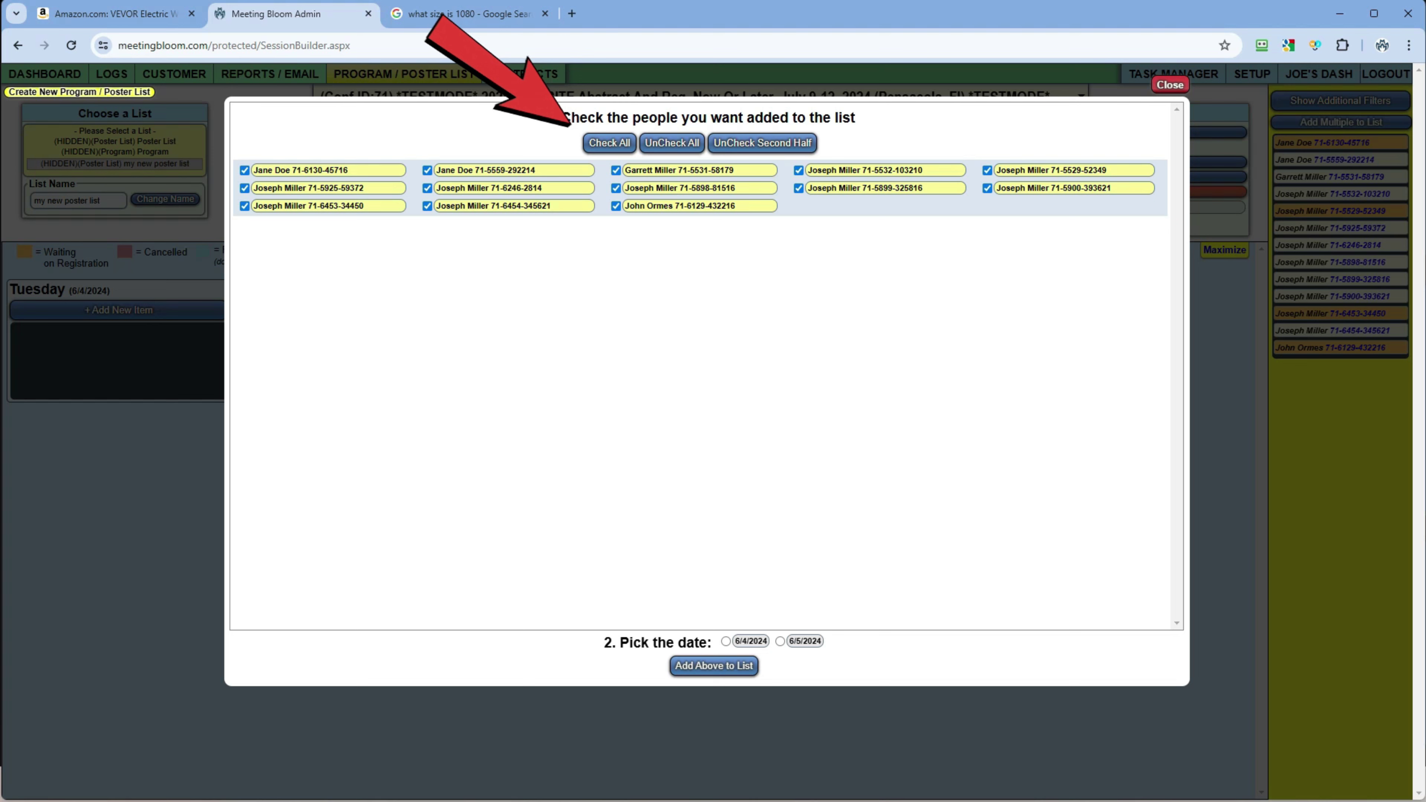
pyautogui.click(762, 143)
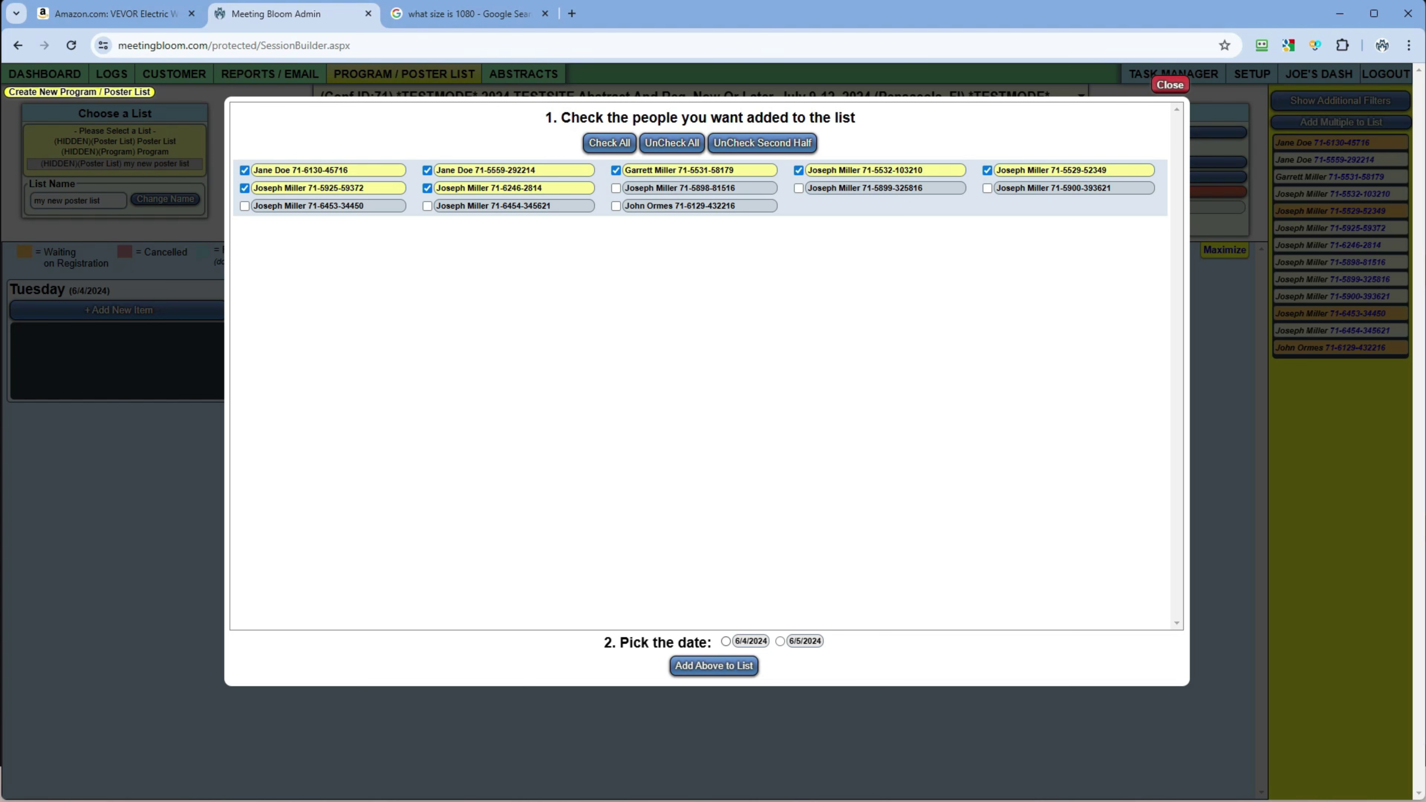
pyautogui.click(727, 641)
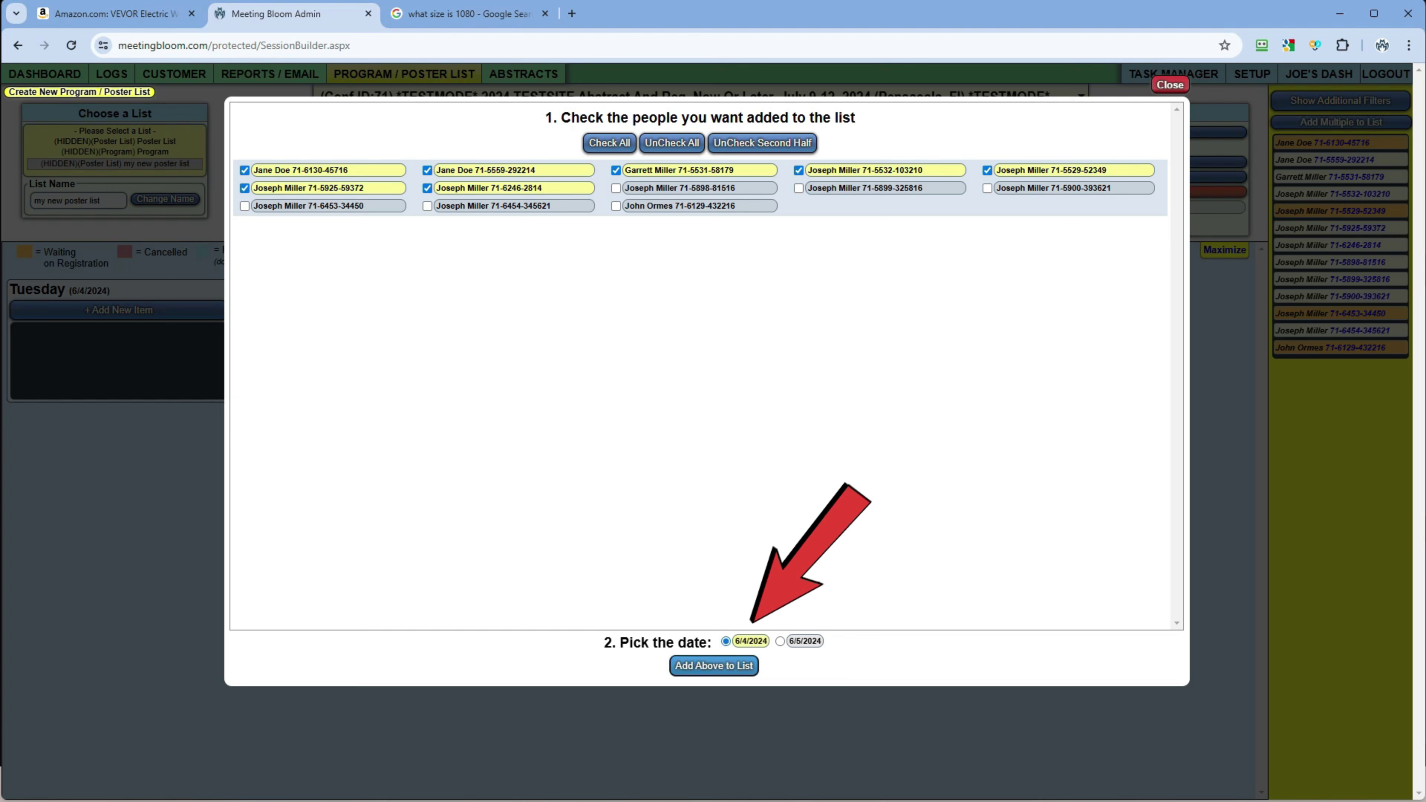
pyautogui.click(714, 667)
pyautogui.press('Return')
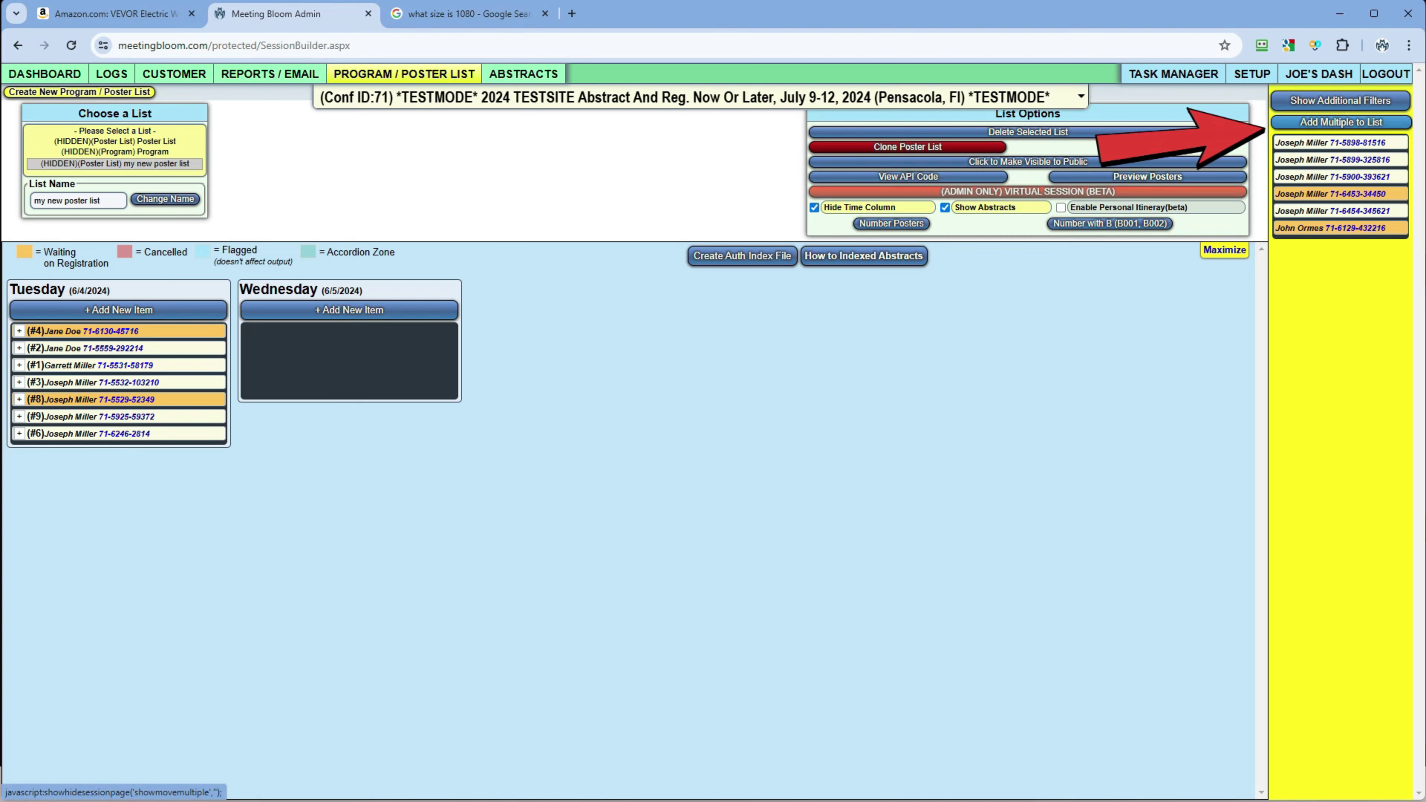
# Step: Add all the remaining people to 6/5/2024 in bulk, and number the posters without a letter prefix
pyautogui.click(1341, 121)
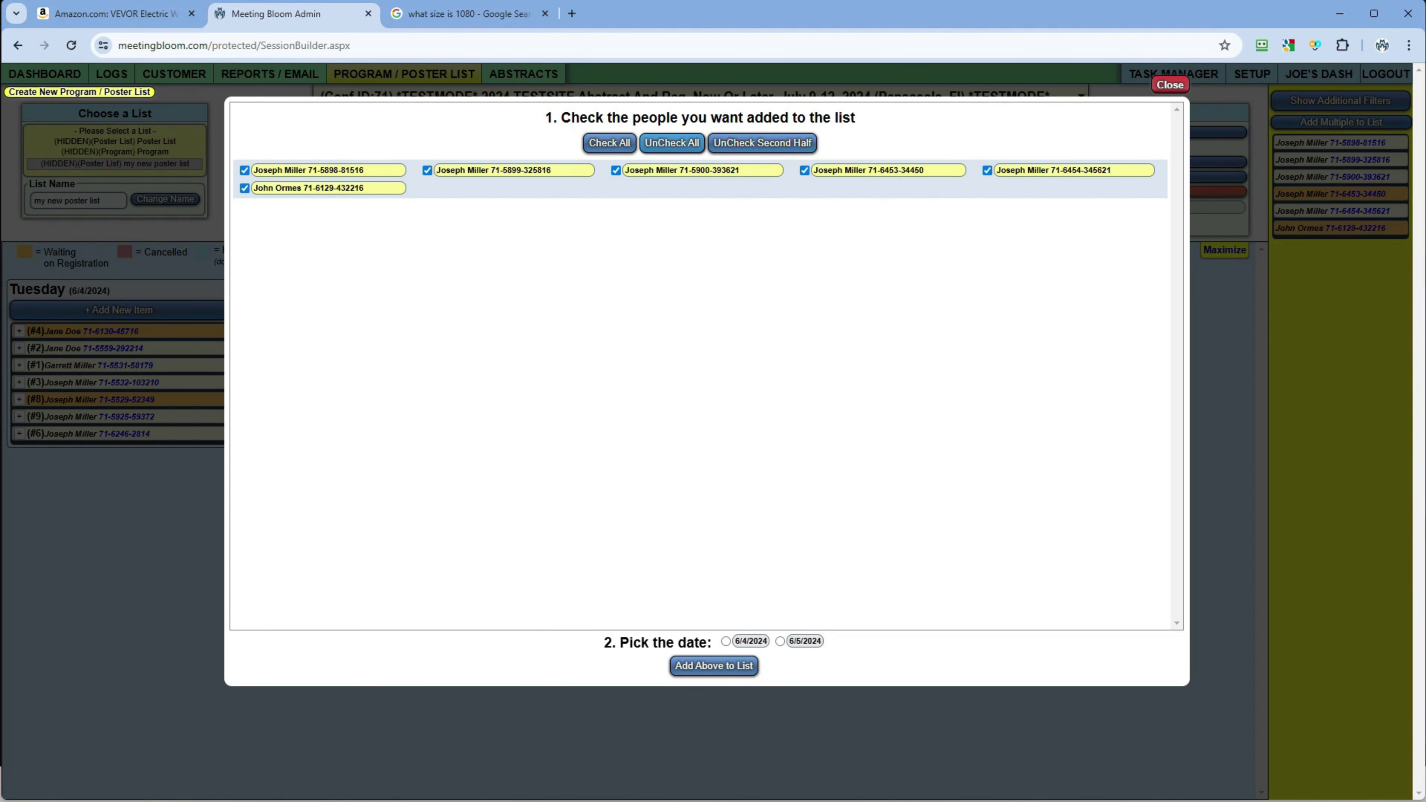
pyautogui.click(780, 641)
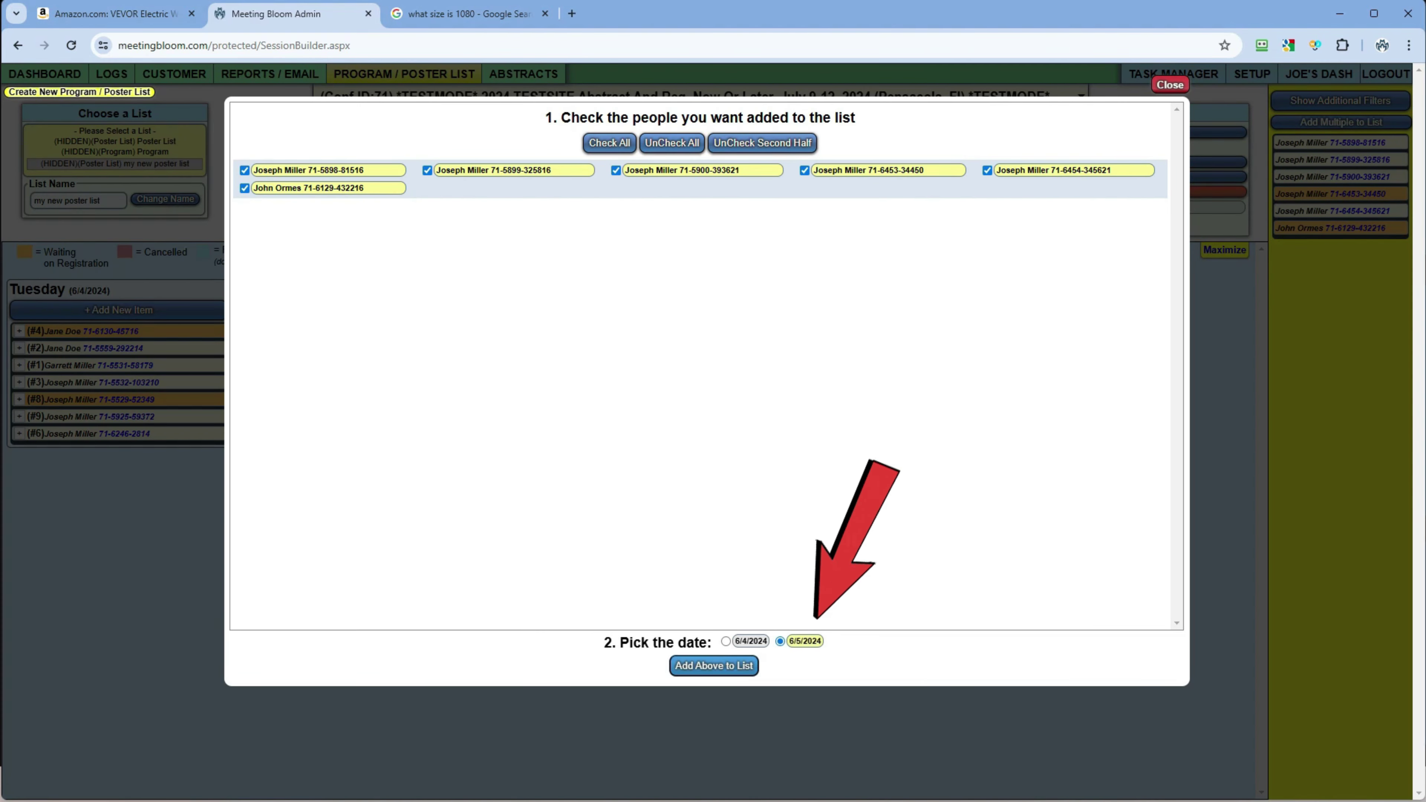
pyautogui.click(714, 666)
pyautogui.click(779, 154)
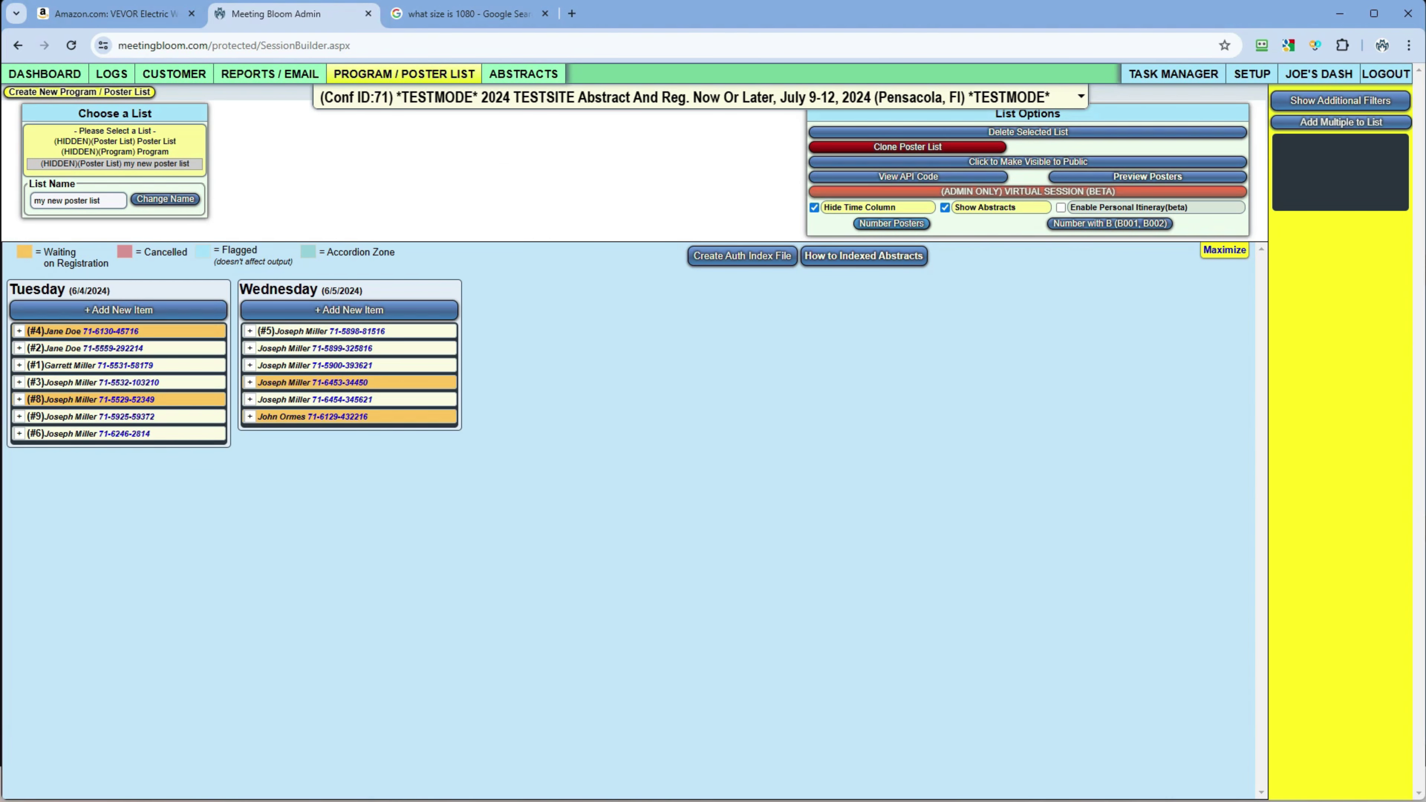
pyautogui.click(865, 223)
pyautogui.click(779, 140)
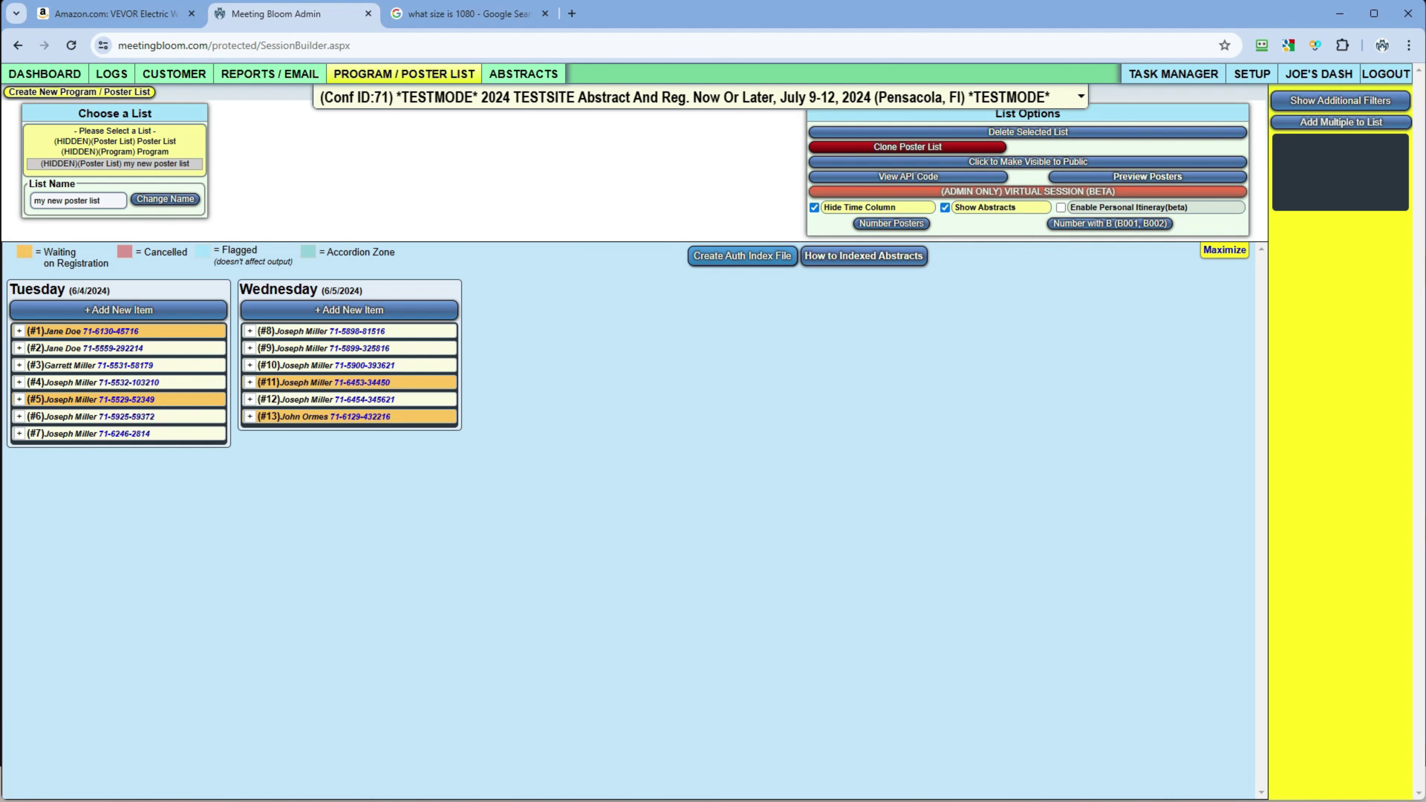
# Step: Create the author index file, open AuthorIndex-71.xlsx in Excel, and widen column A to read the entries
pyautogui.click(743, 255)
pyautogui.press('Return')
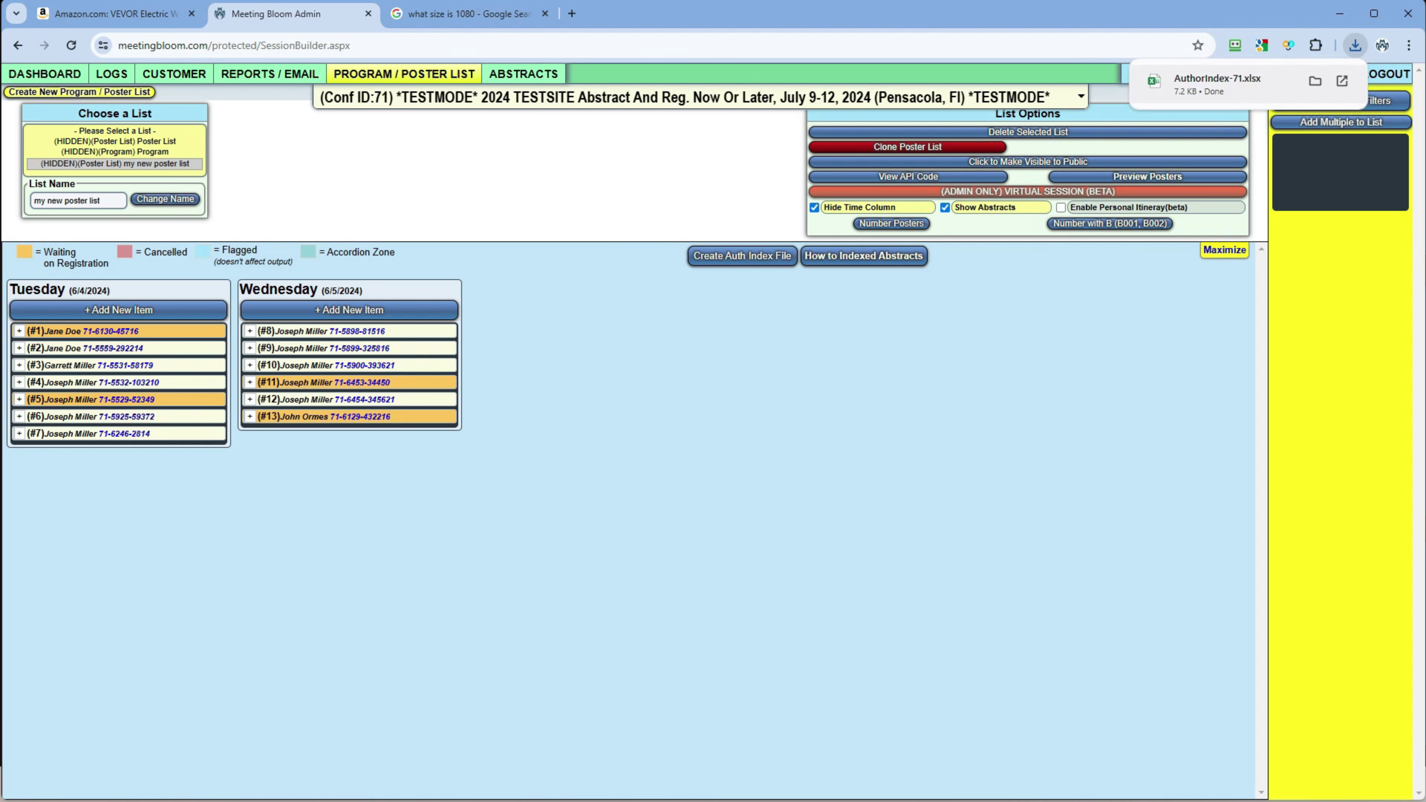
pyautogui.click(1216, 83)
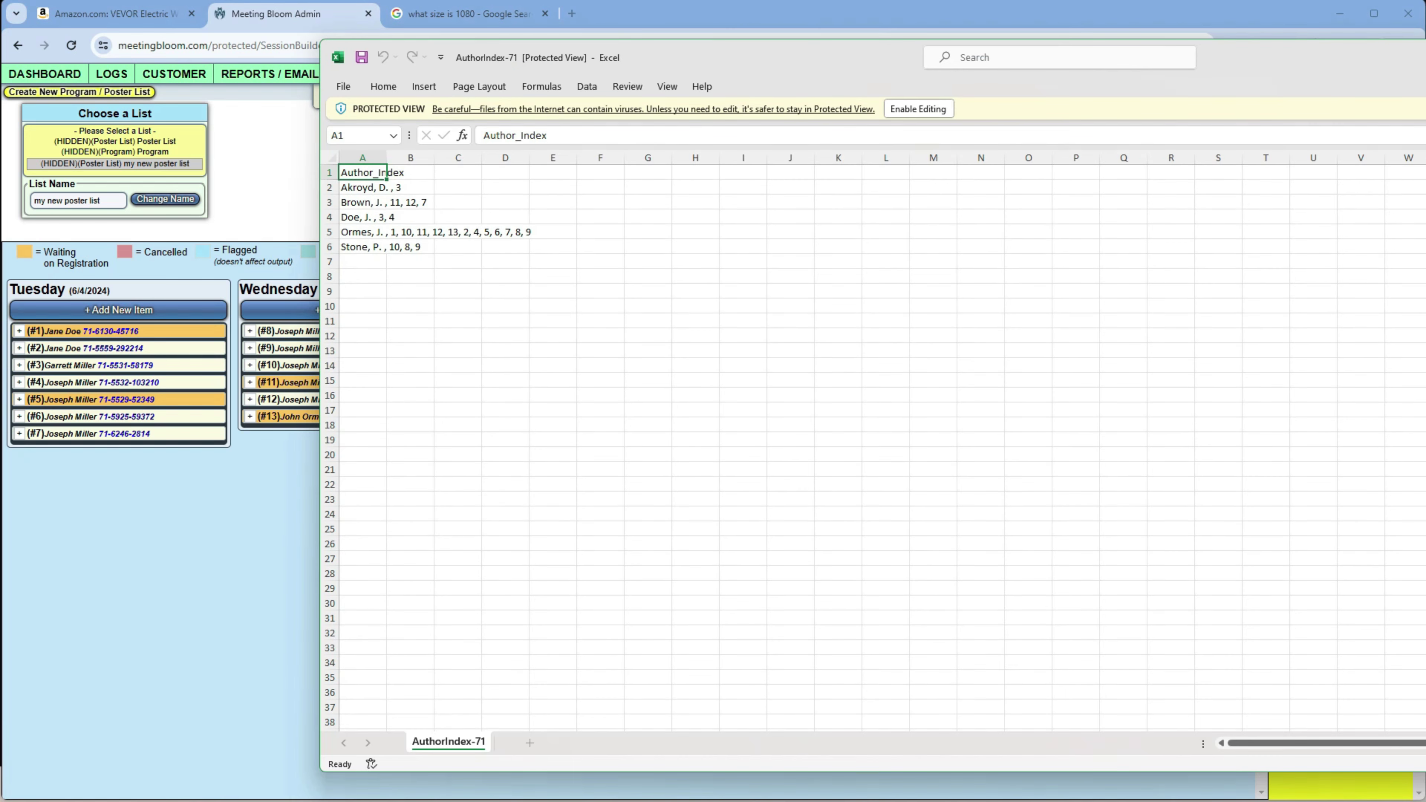
pyautogui.moveTo(386, 158); pyautogui.dragTo(610, 158)
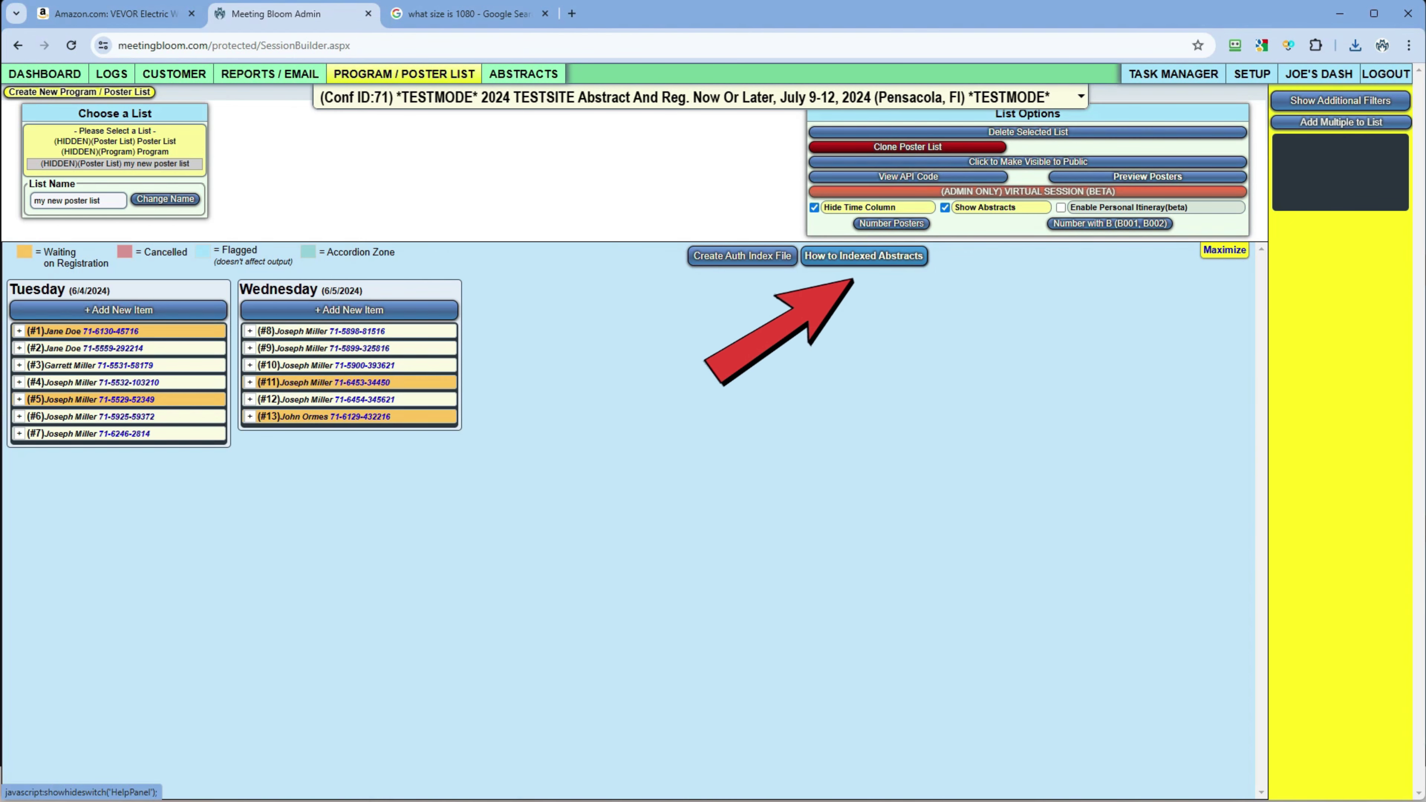
# Step: Open the Indexed Abstract Document Creator from the indexed abstracts instructions, and download the abstracts as a Word document ordered by poster number
pyautogui.click(863, 255)
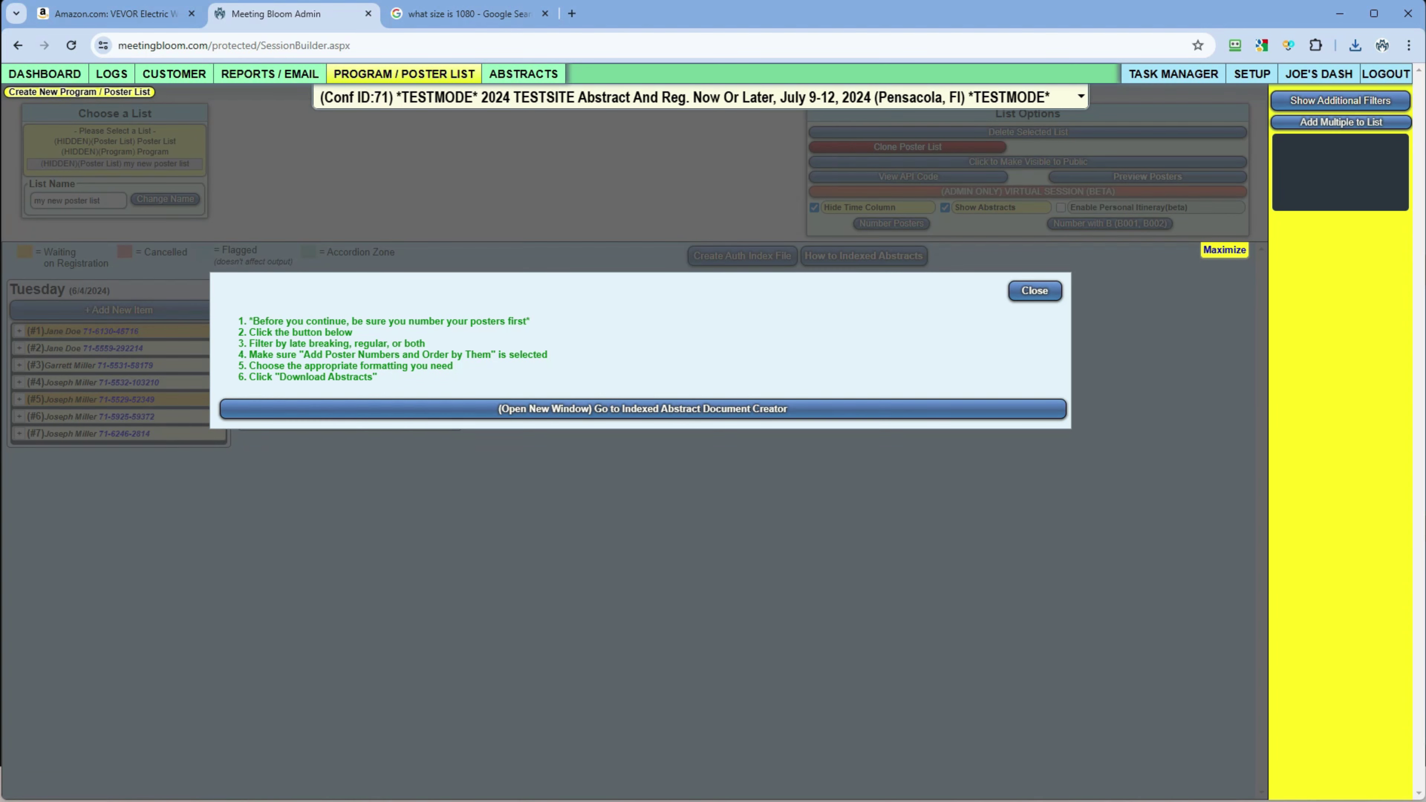
pyautogui.click(643, 408)
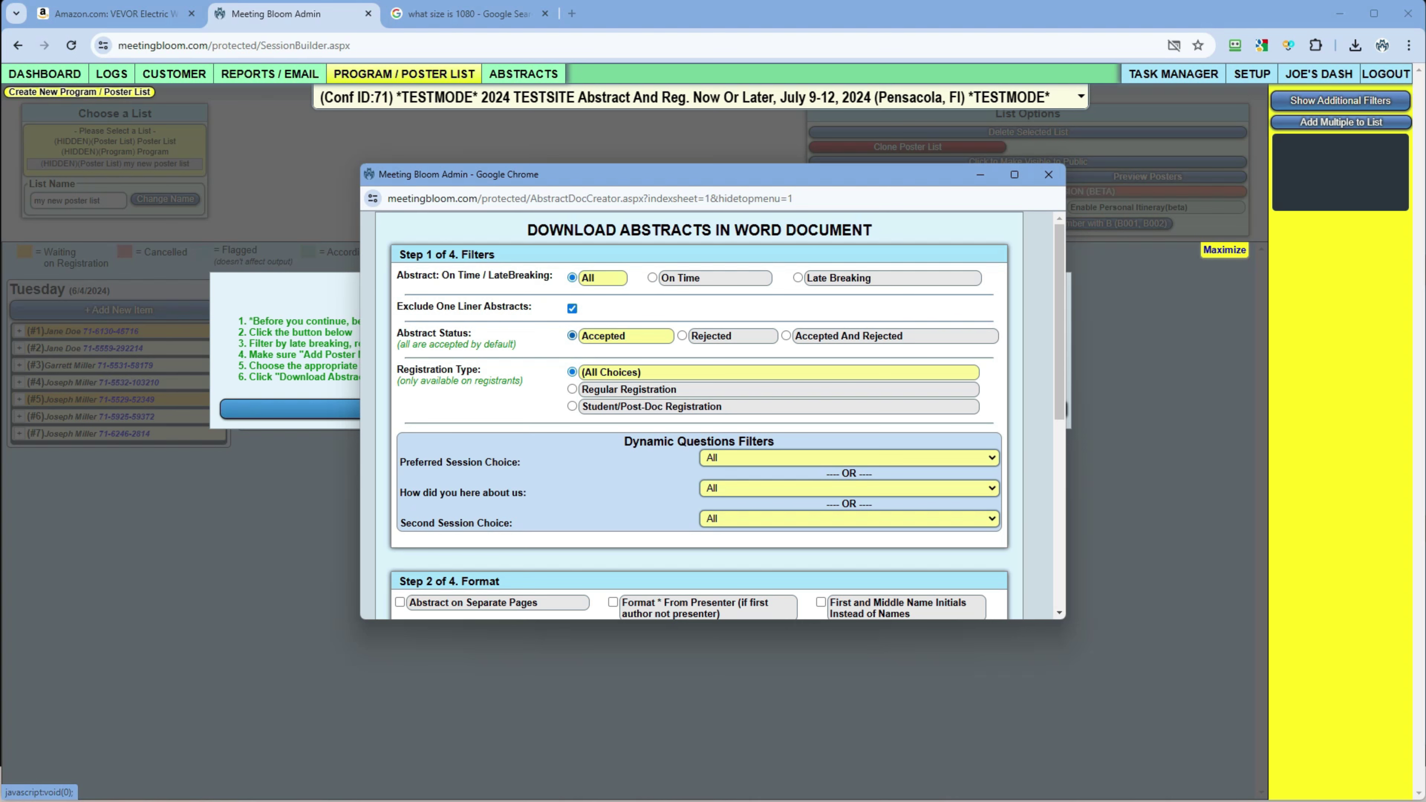
pyautogui.scroll(-5, 422, 565)
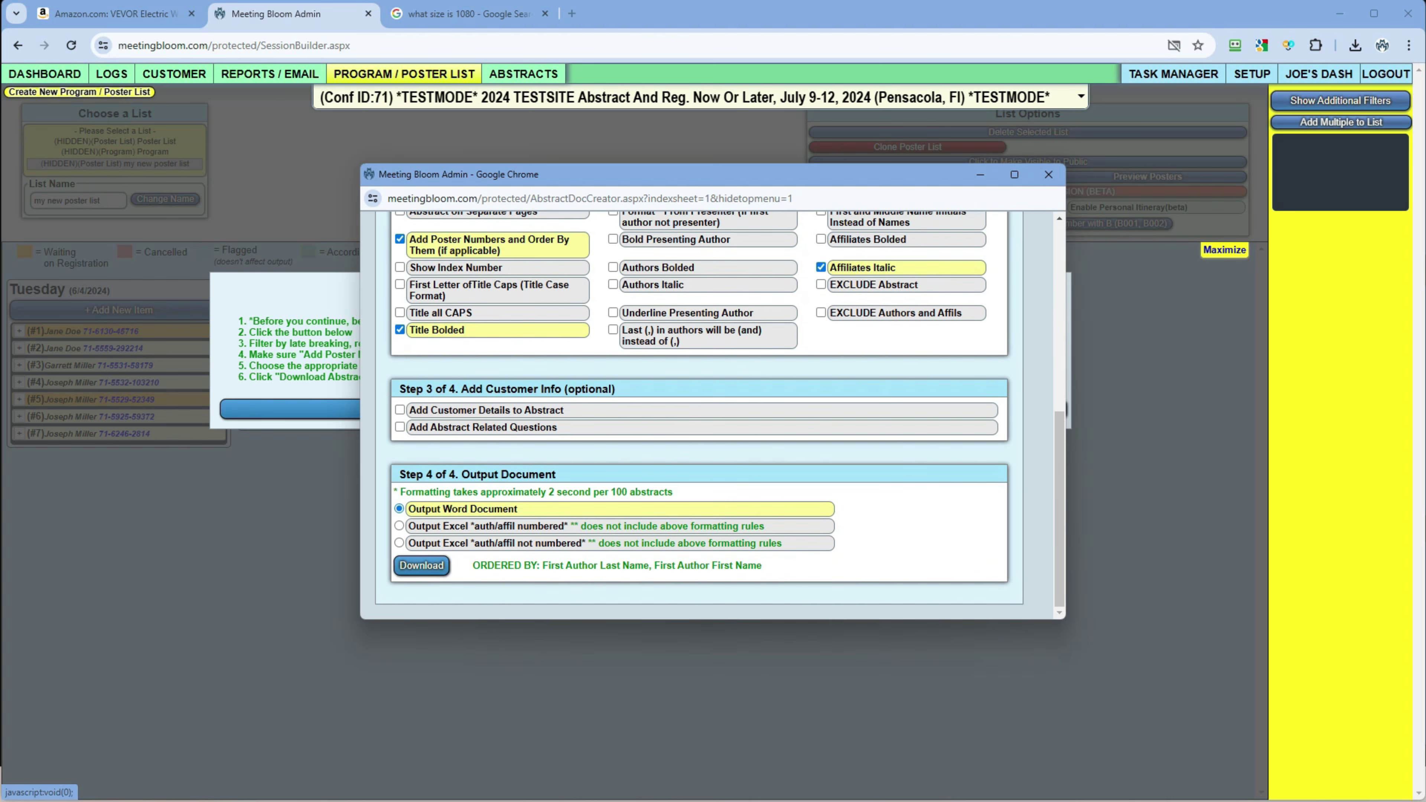
pyautogui.click(421, 566)
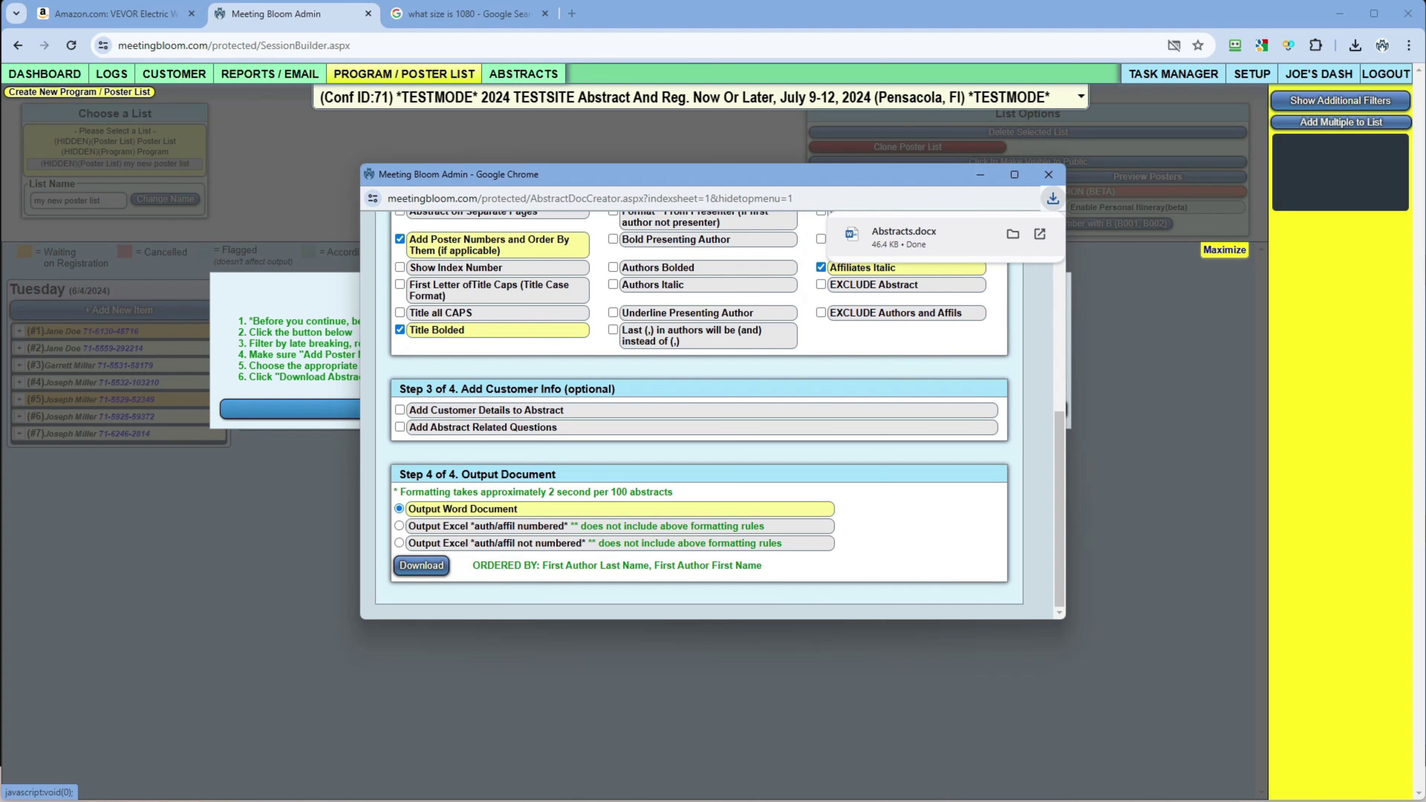
# Step: Review the numbering, titles, authors, affiliations and special characters in Abstracts.docx in Word, and close the document, creator window and instructions
pyautogui.click(904, 237)
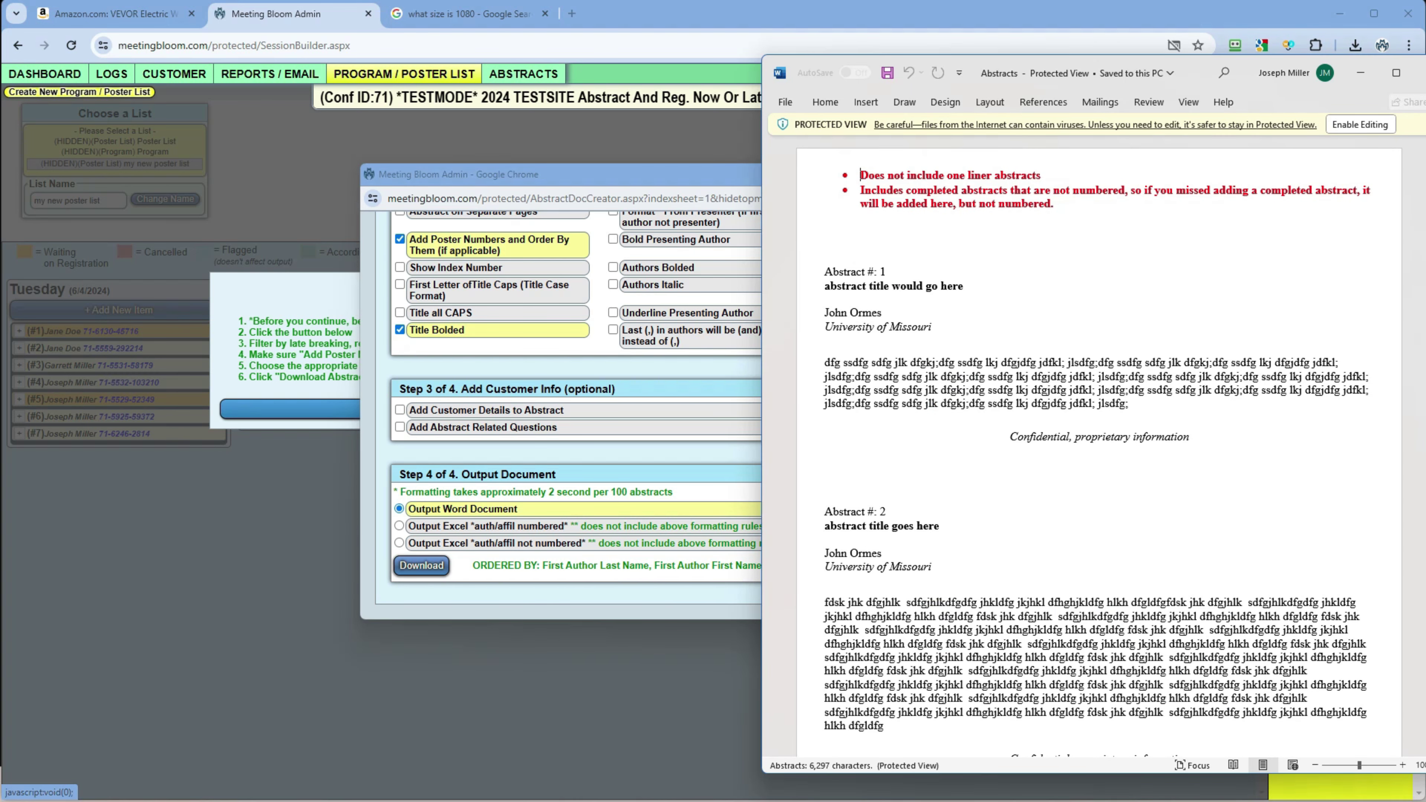
pyautogui.moveTo(825, 272); pyautogui.dragTo(939, 331)
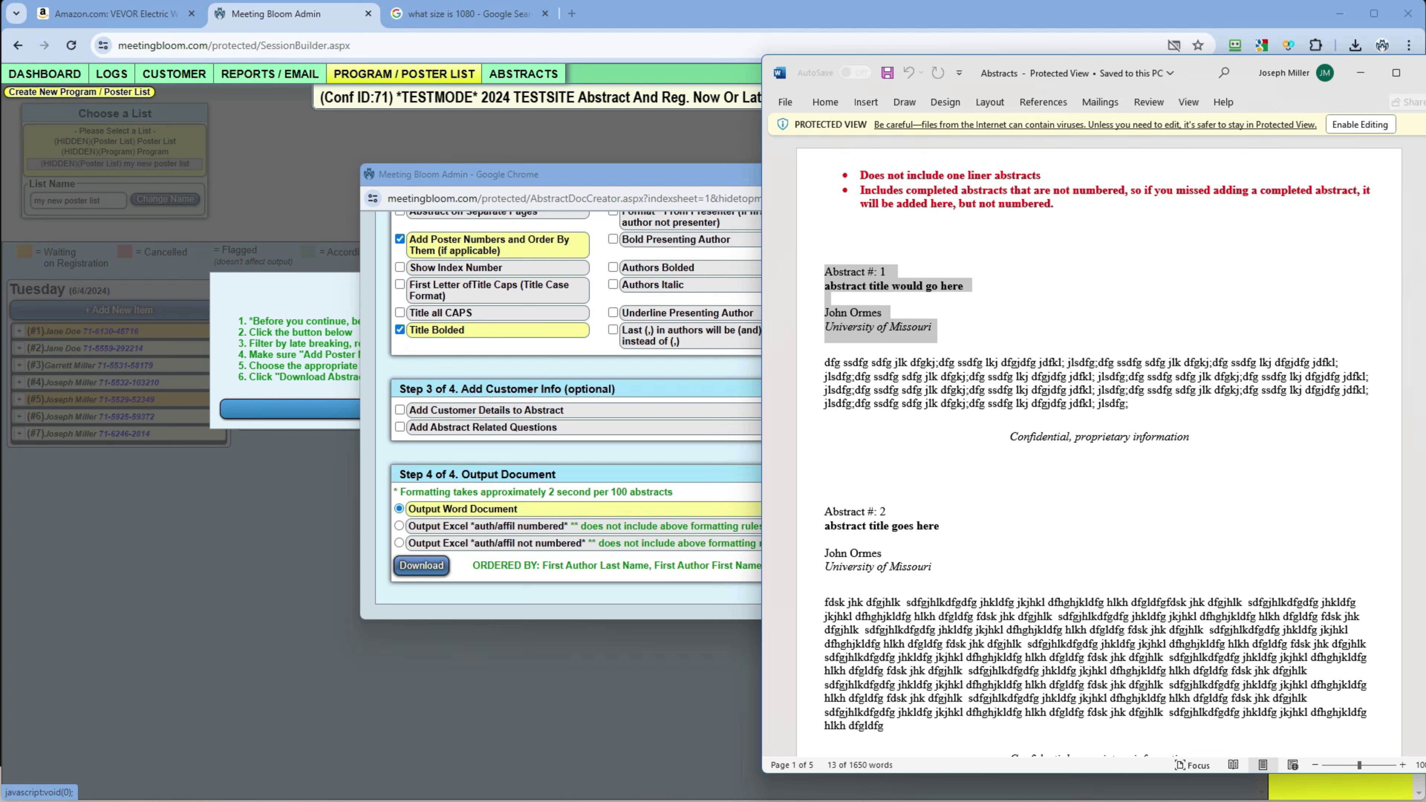
pyautogui.click(834, 344)
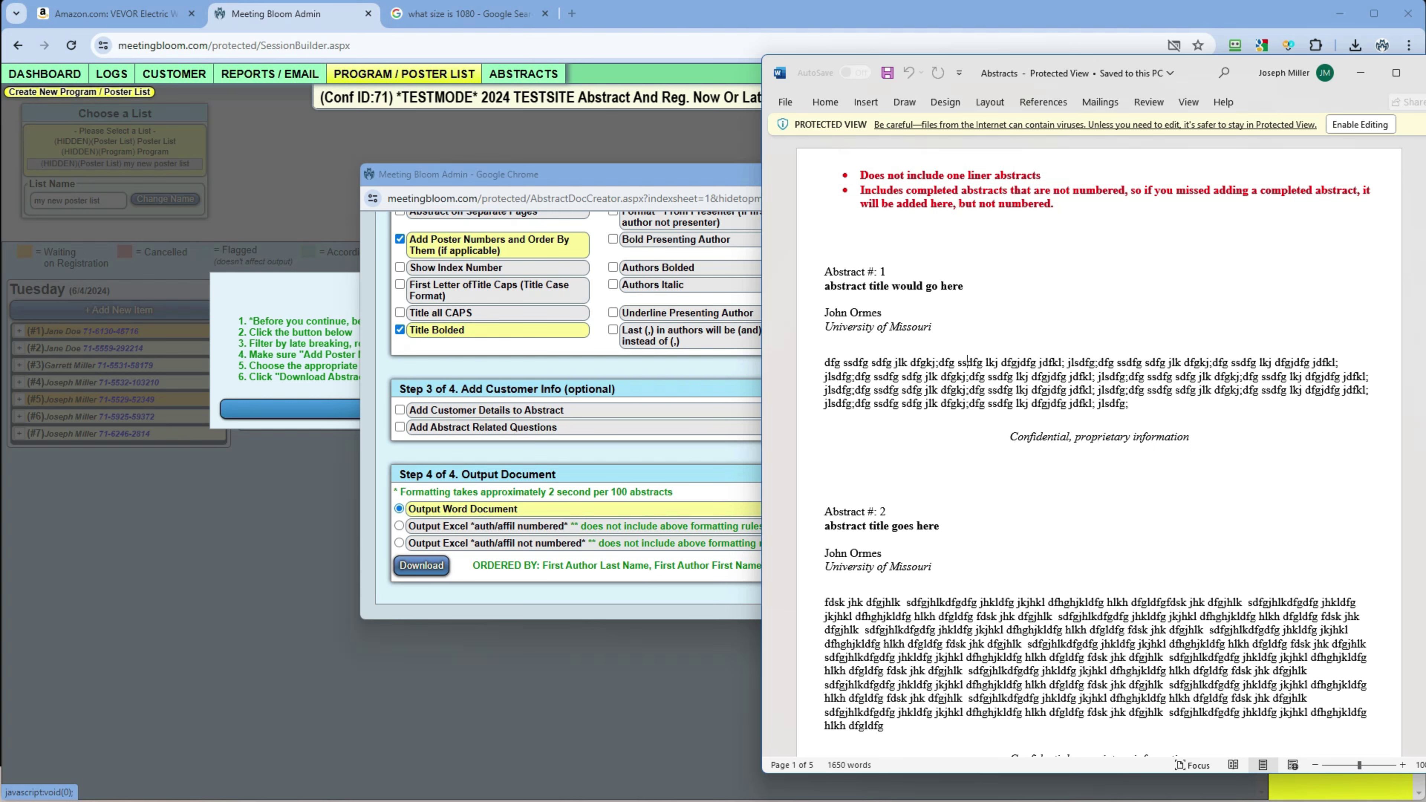
pyautogui.scroll(-3, 978, 360)
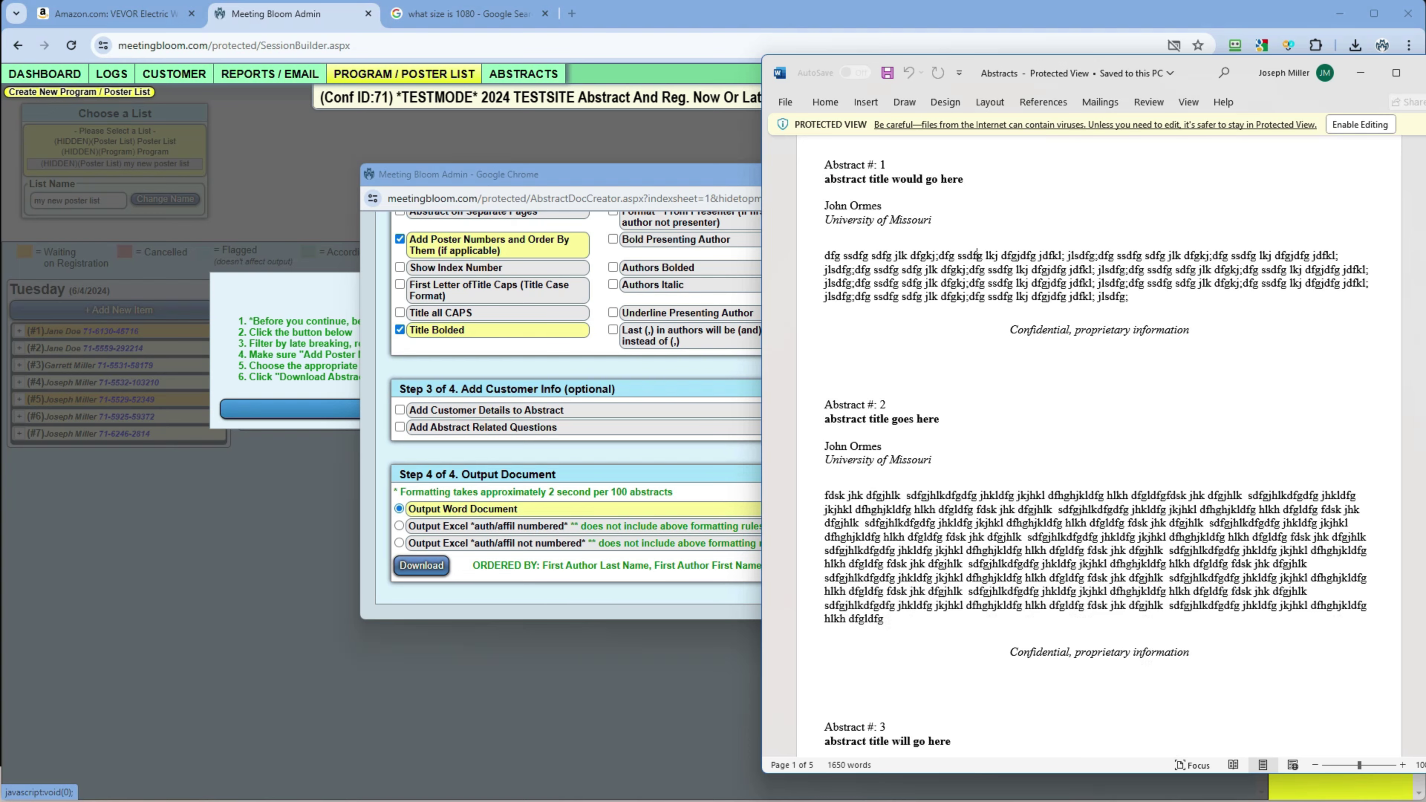
pyautogui.scroll(-15, 976, 255)
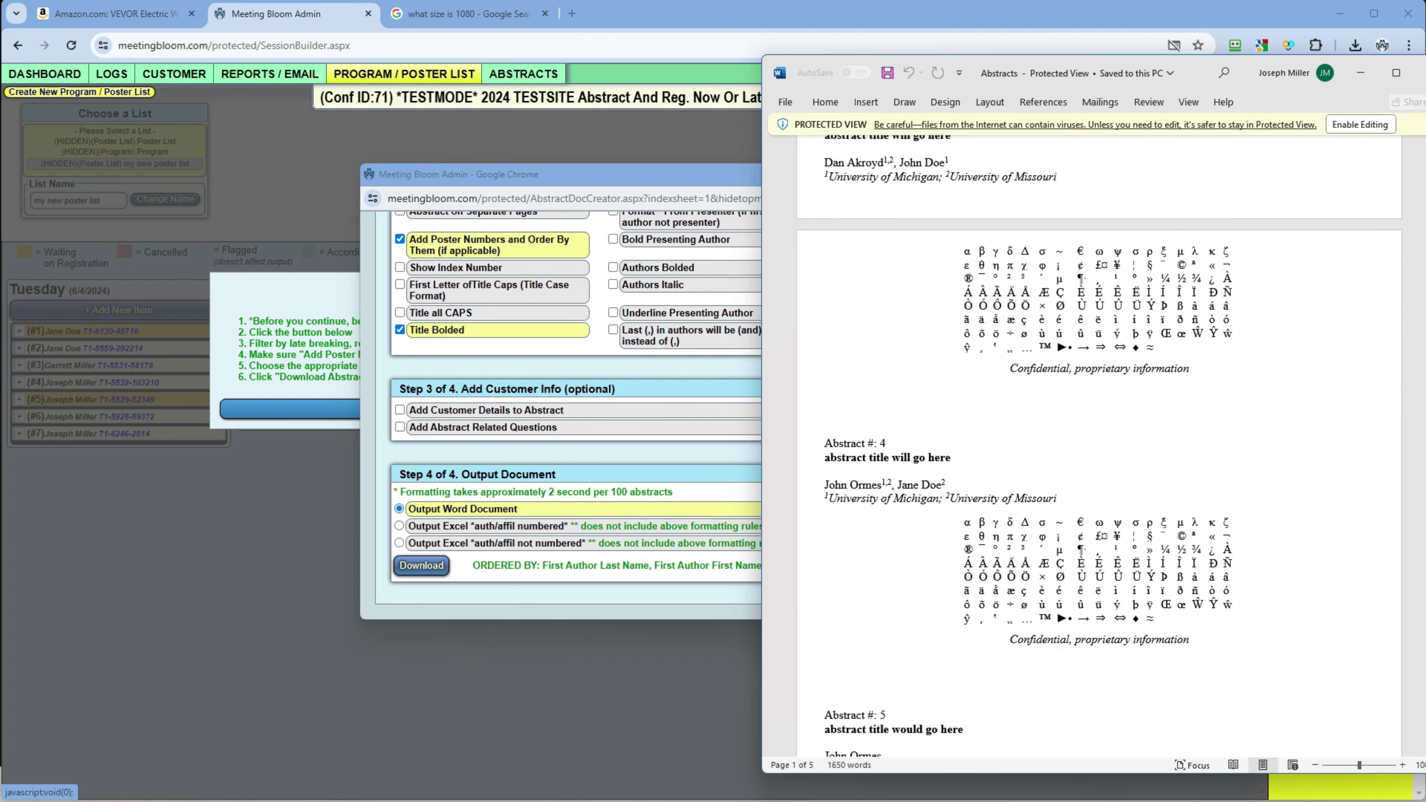
pyautogui.moveTo(967, 265); pyautogui.dragTo(1191, 370)
pyautogui.click(1190, 369)
pyautogui.scroll(-7, 1056, 608)
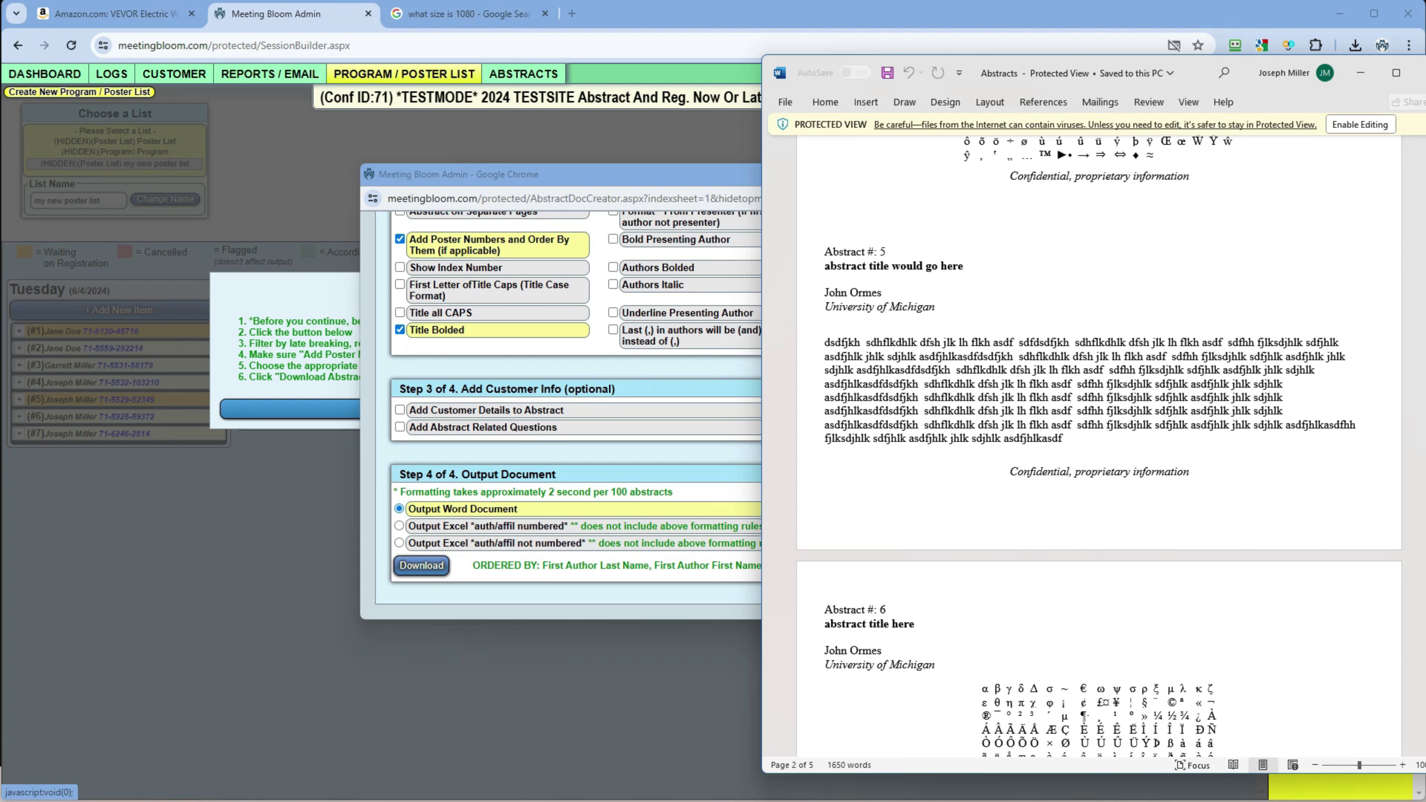
pyautogui.scroll(1, 1056, 359)
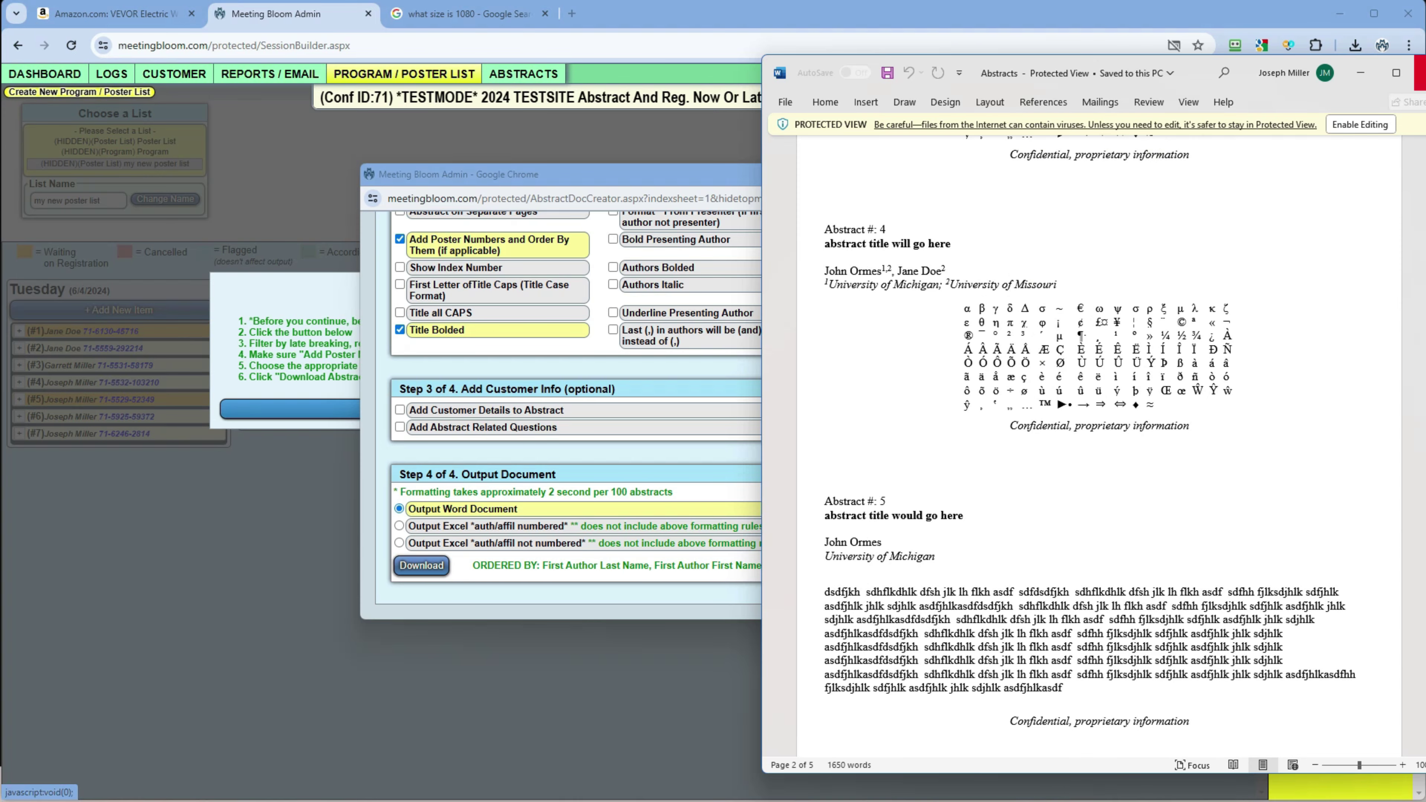
pyautogui.click(1421, 72)
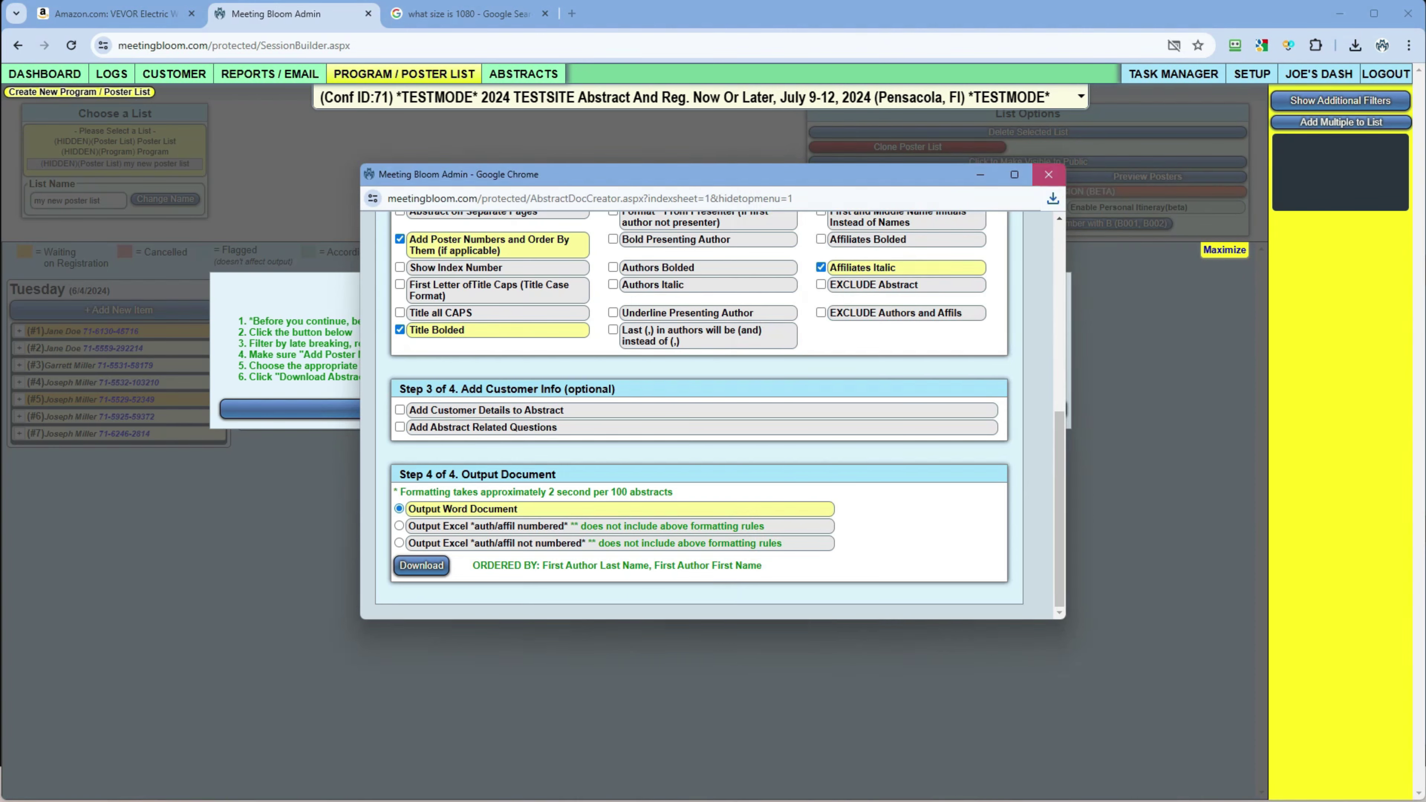
pyautogui.click(1050, 175)
pyautogui.click(1035, 290)
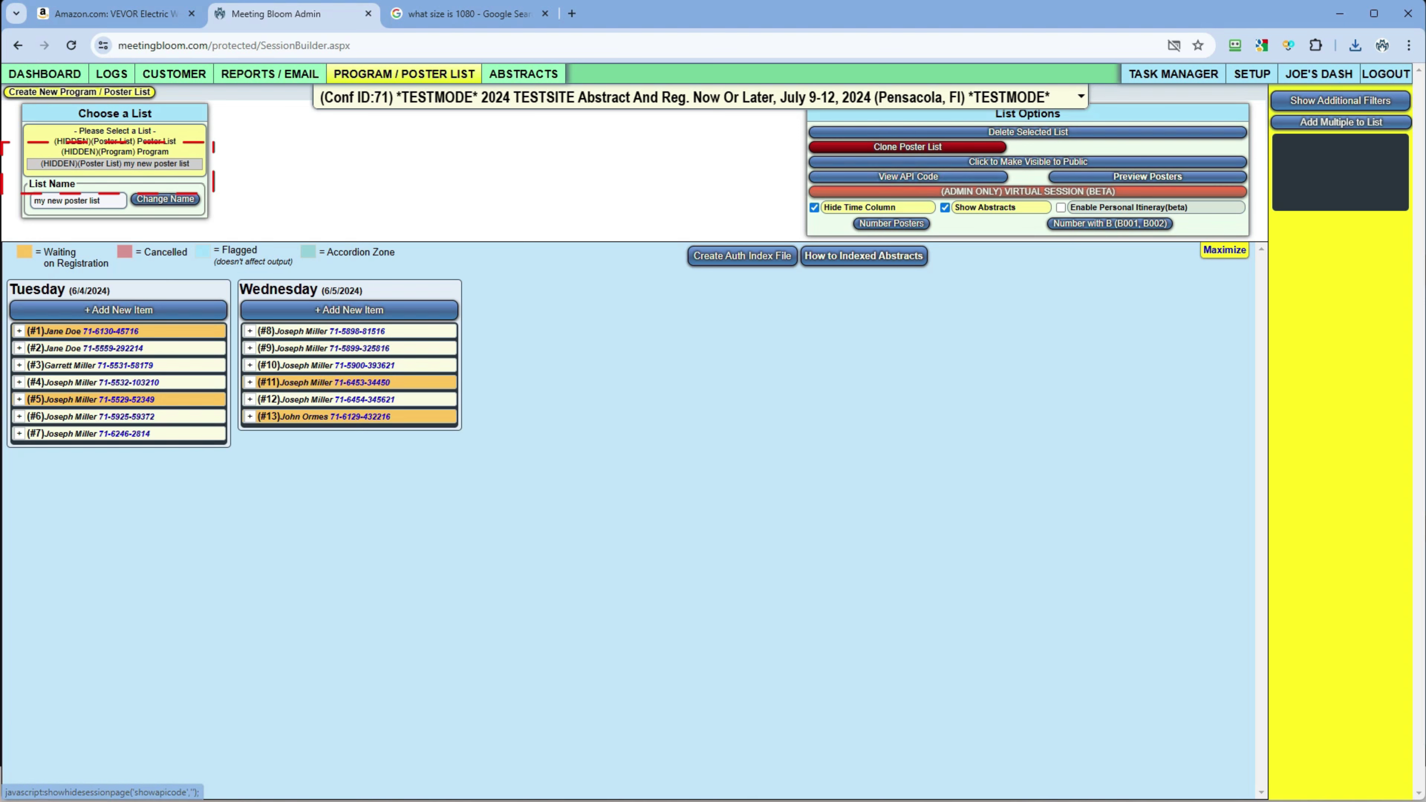
# Step: Make "my new poster list" visible to the public, and preview its posters, including the abstract of Poster #1
pyautogui.click(1028, 162)
pyautogui.click(779, 140)
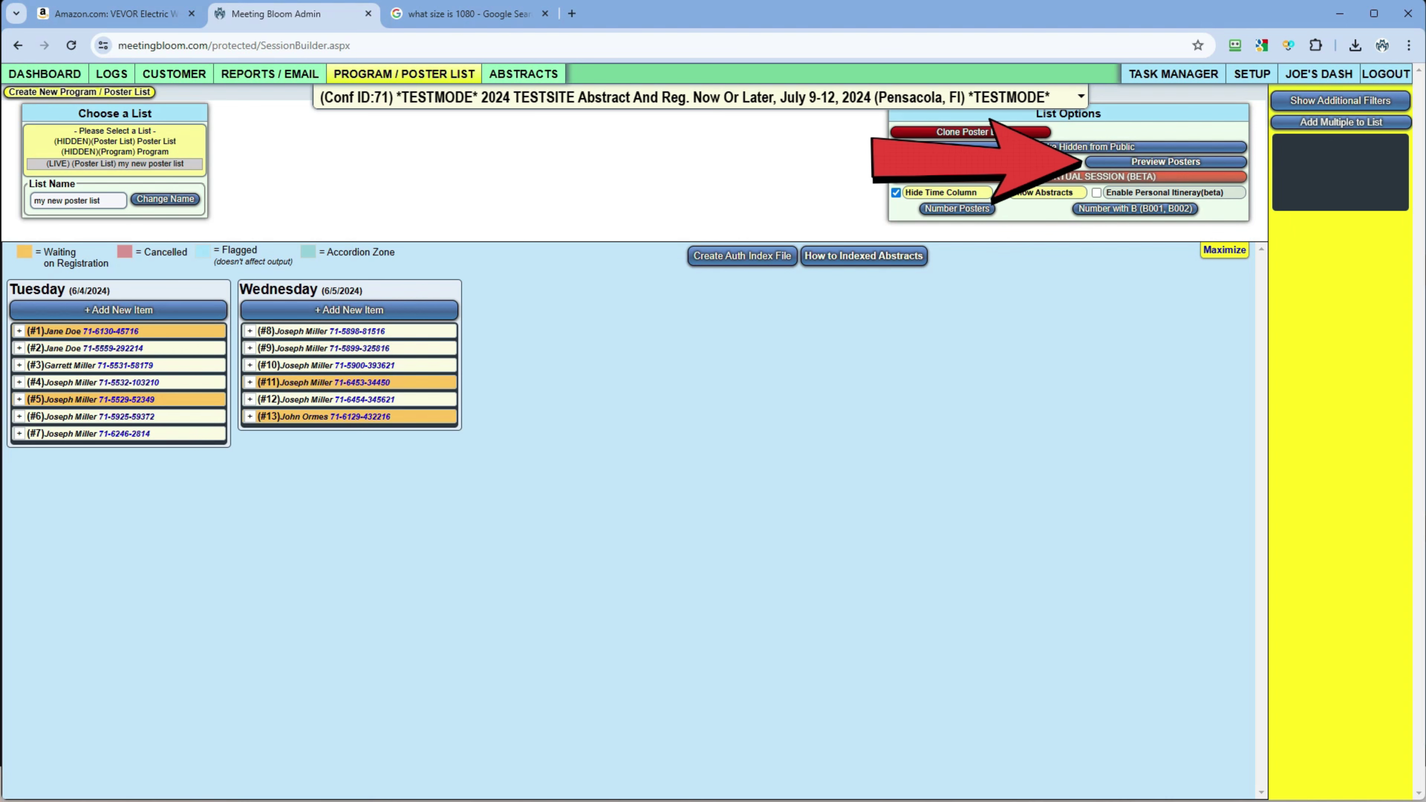
pyautogui.click(1166, 162)
pyautogui.scroll(-4, 712, 416)
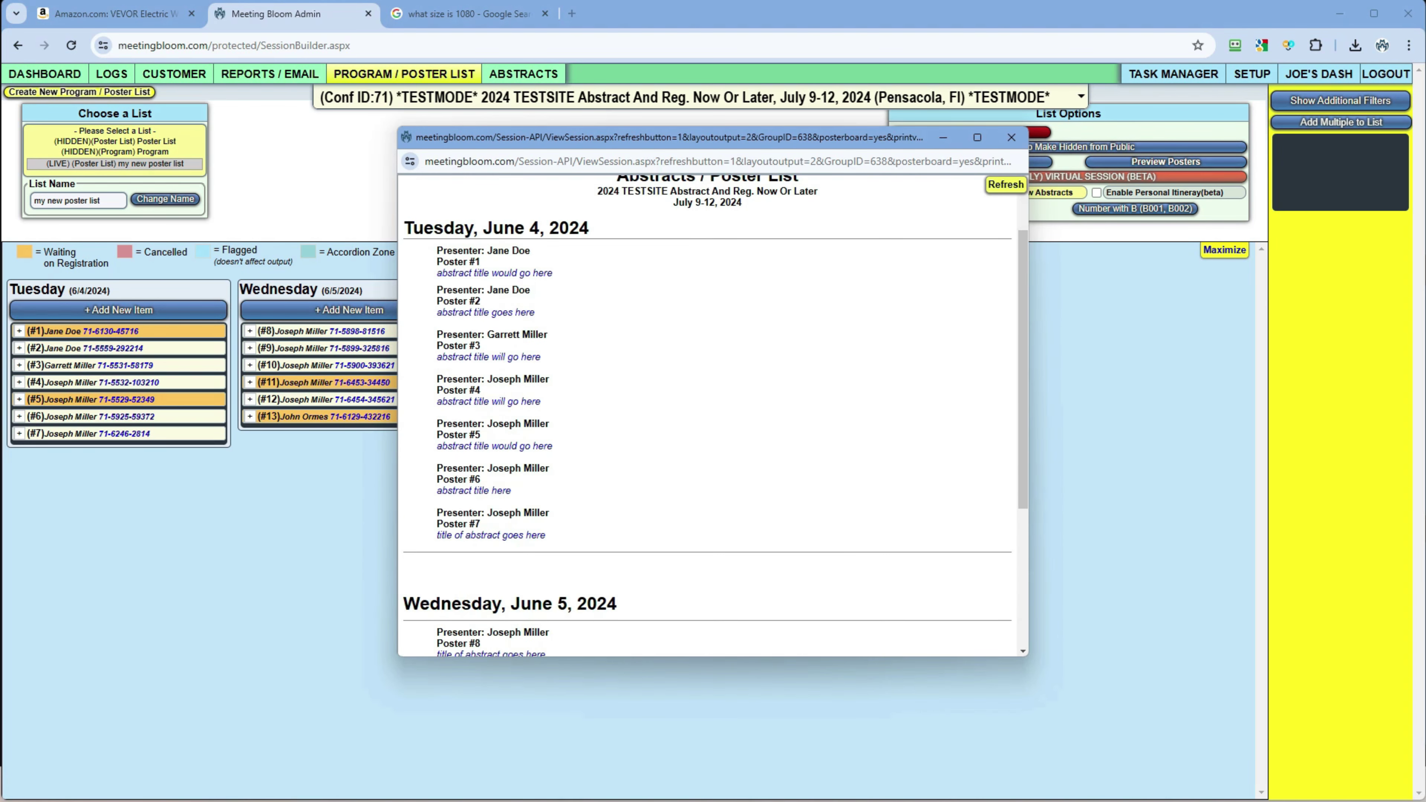
pyautogui.scroll(4, 712, 416)
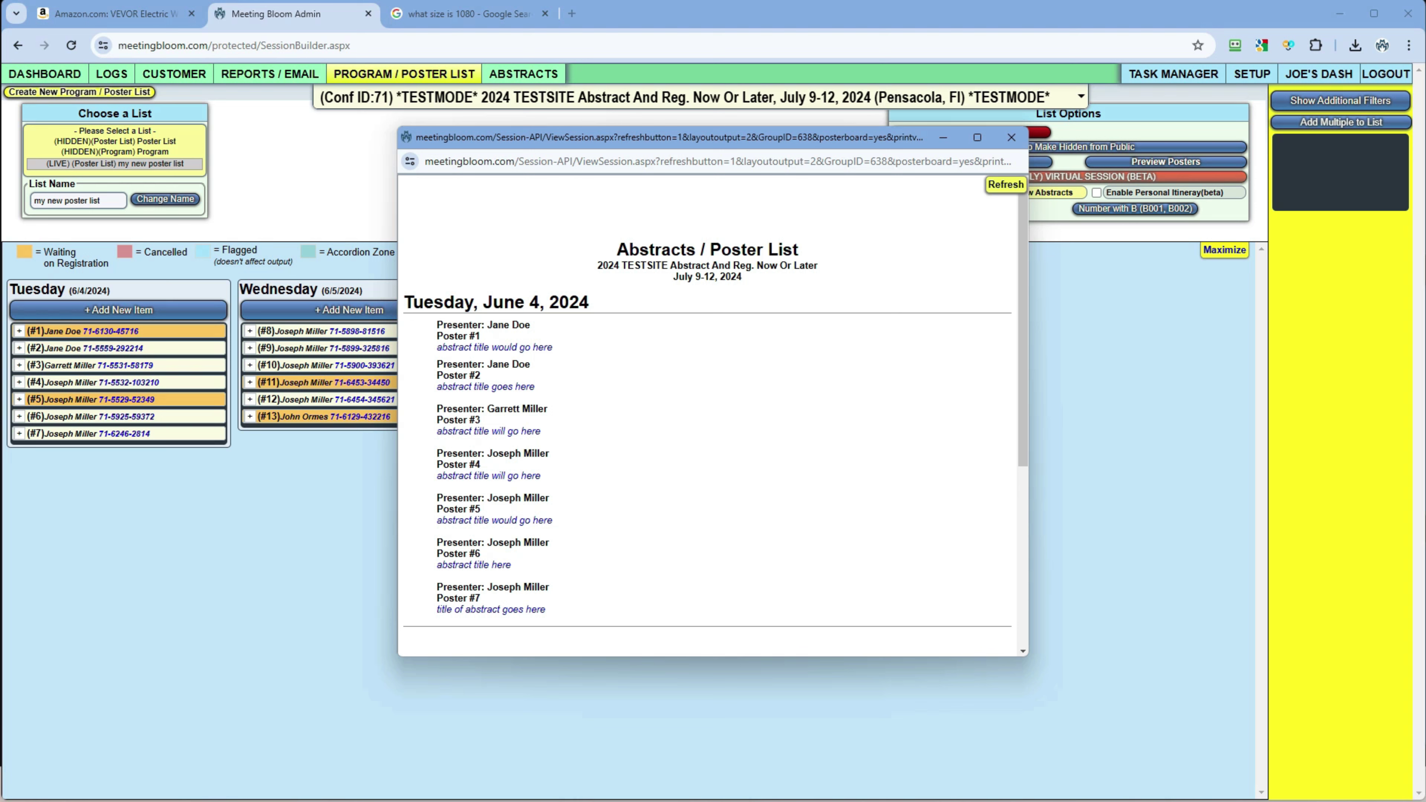
pyautogui.click(494, 348)
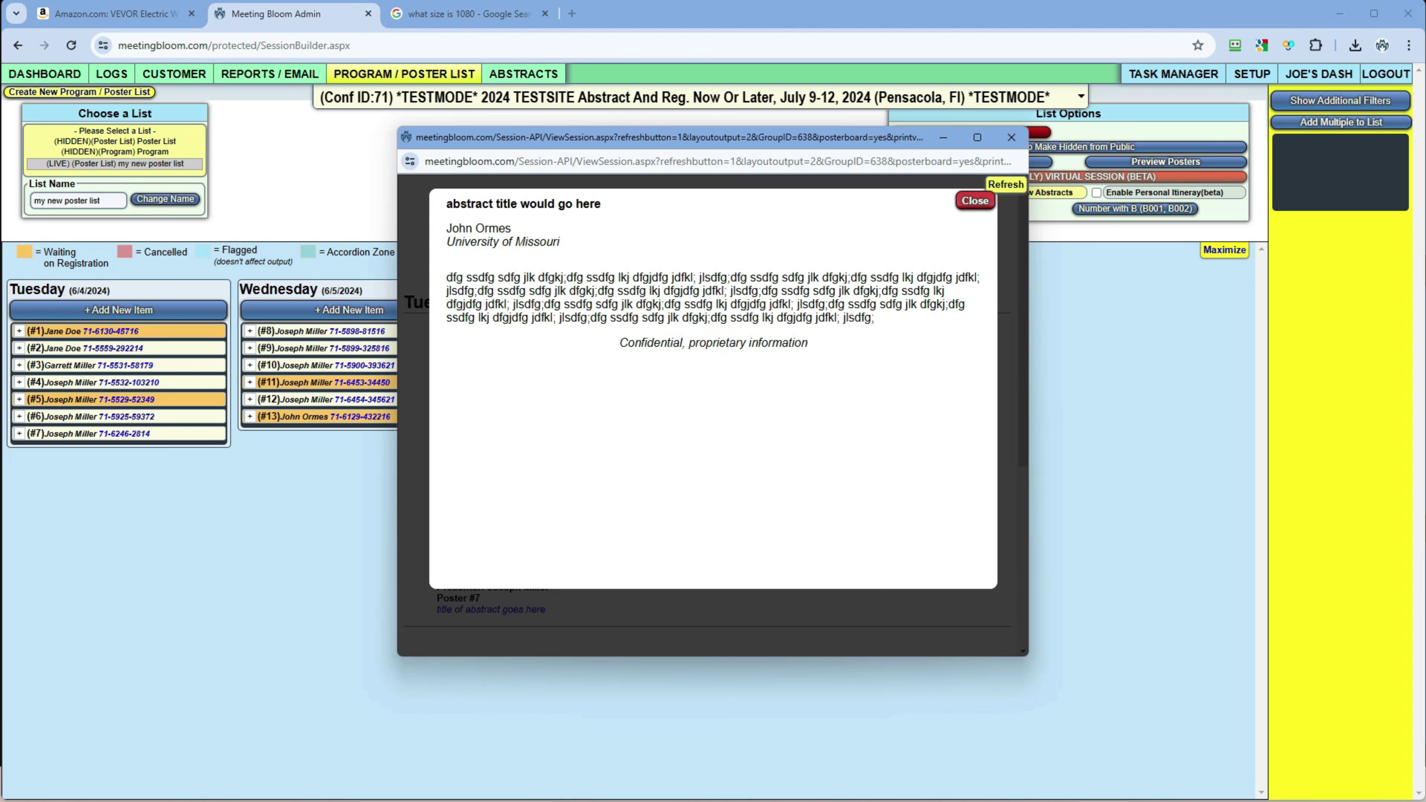
pyautogui.click(976, 201)
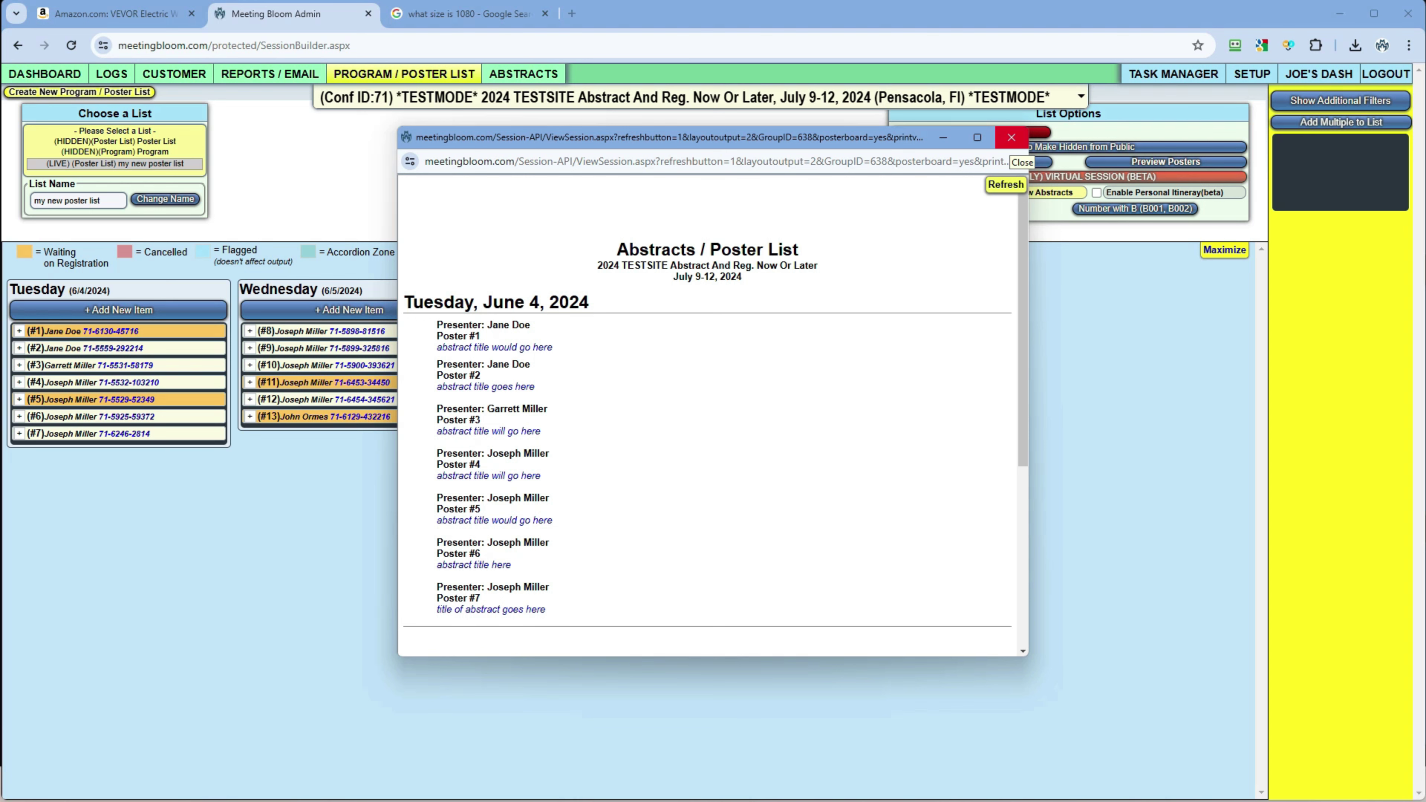
pyautogui.click(1012, 137)
# Step: Open the Abstracts Export Tool, review its Dynamic Questions Filters, and enable Add Customer Details to Abstract
pyautogui.moveTo(524, 74)
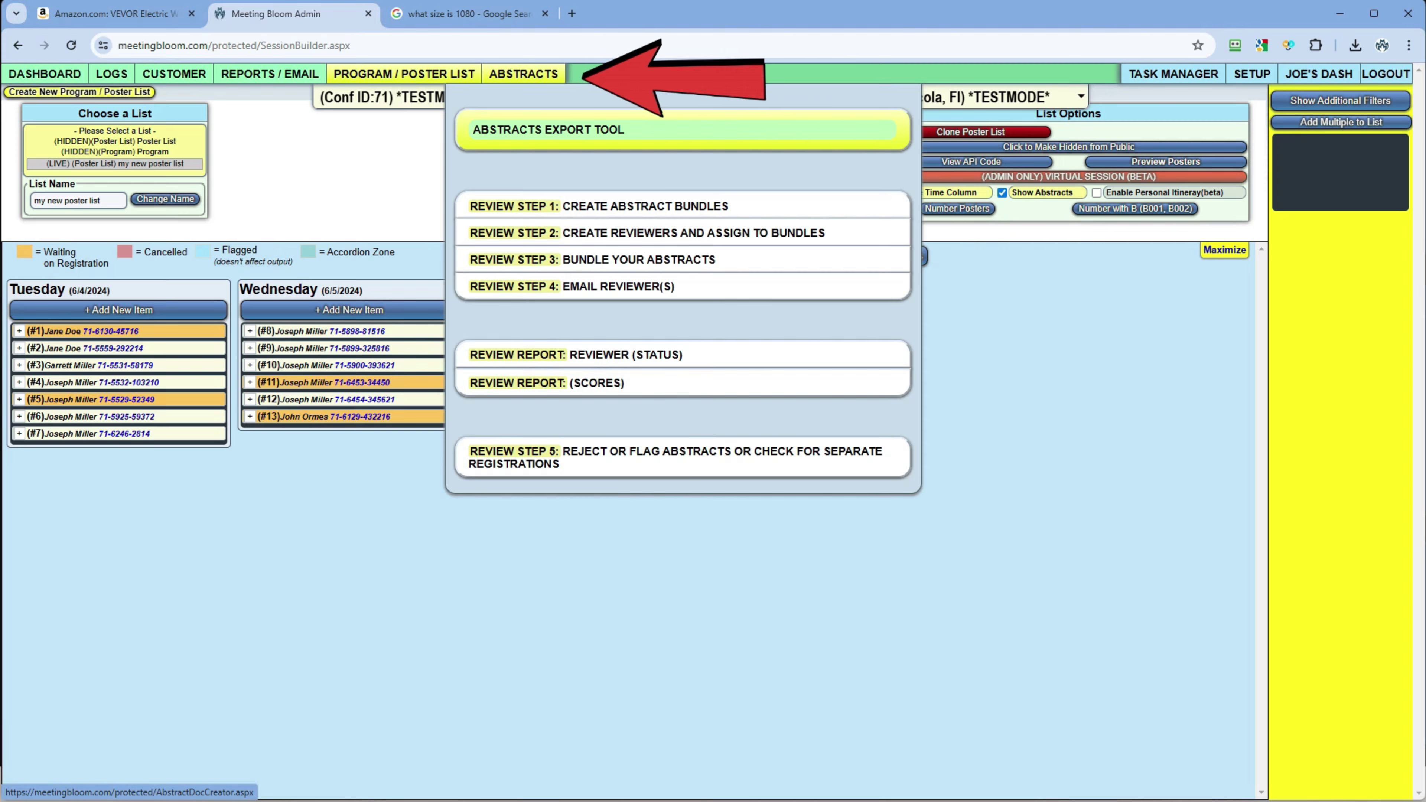
pyautogui.click(561, 129)
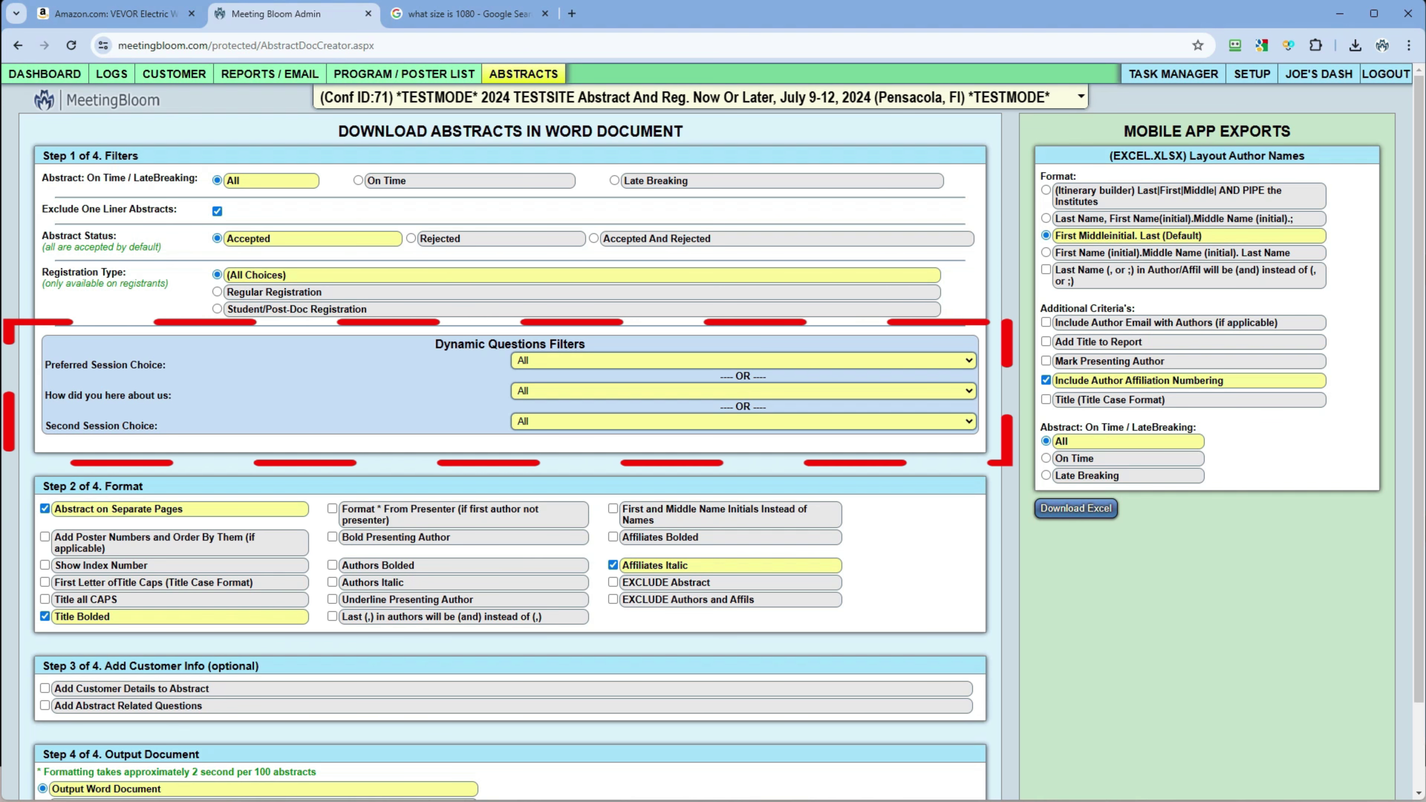
pyautogui.moveTo(82, 365); pyautogui.dragTo(44, 365)
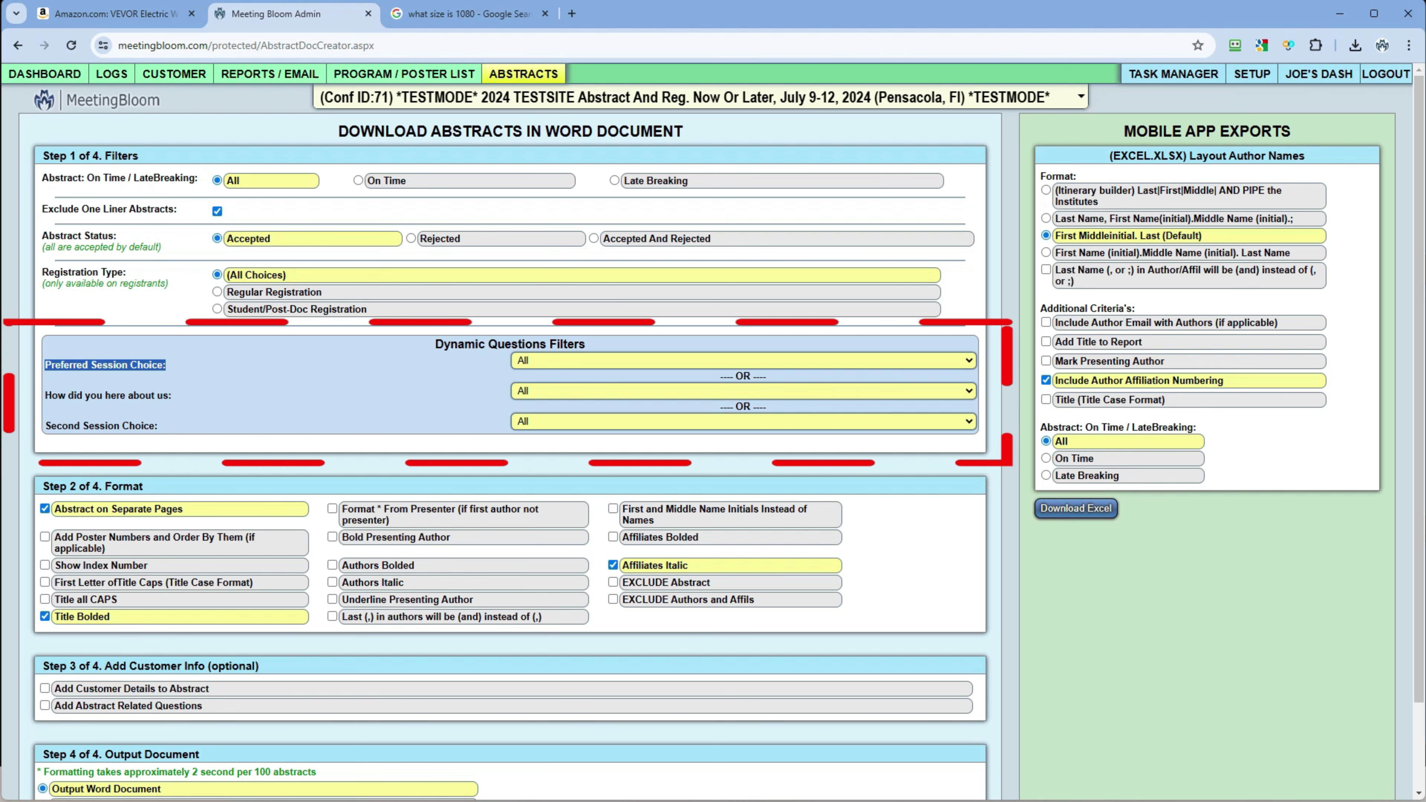
pyautogui.scroll(-2, 713, 438)
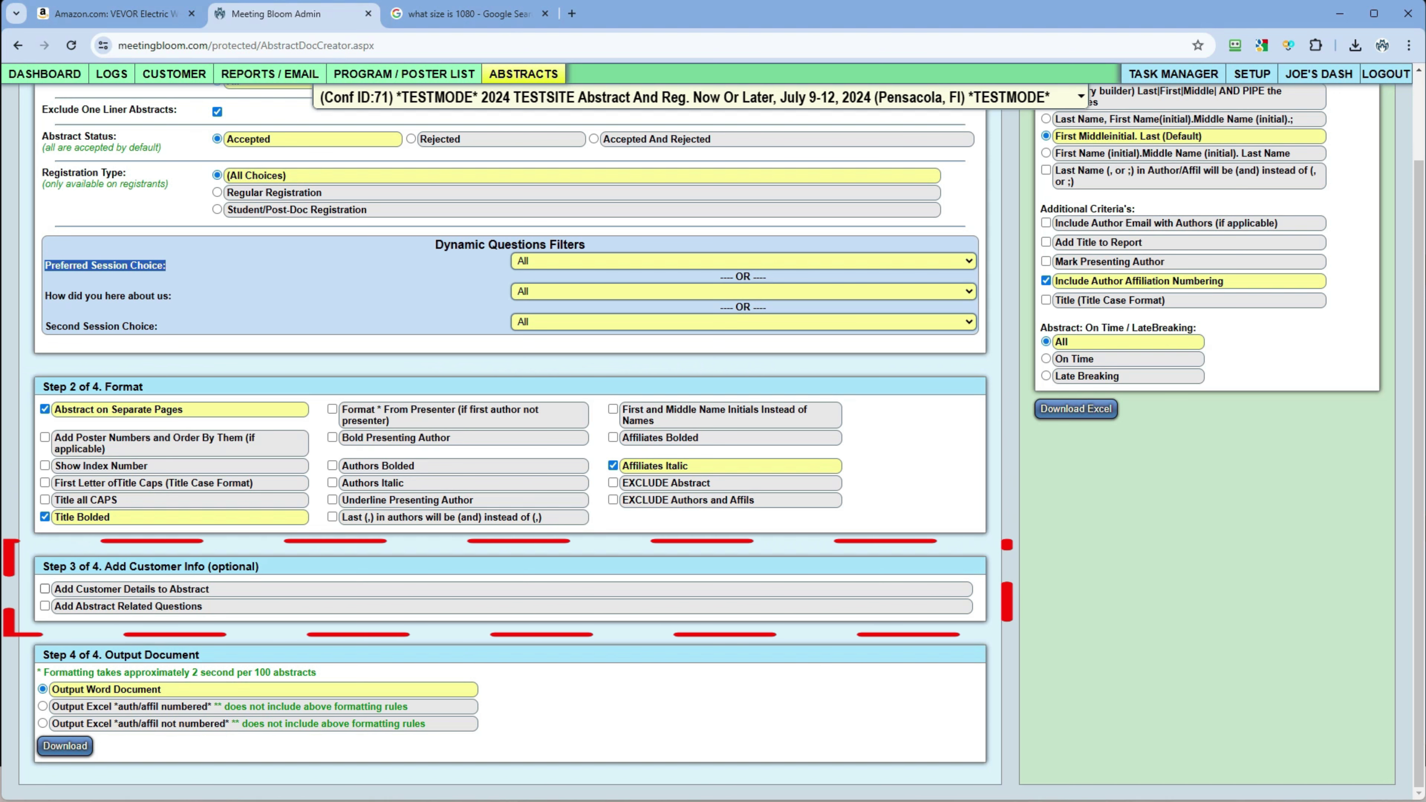
pyautogui.click(45, 589)
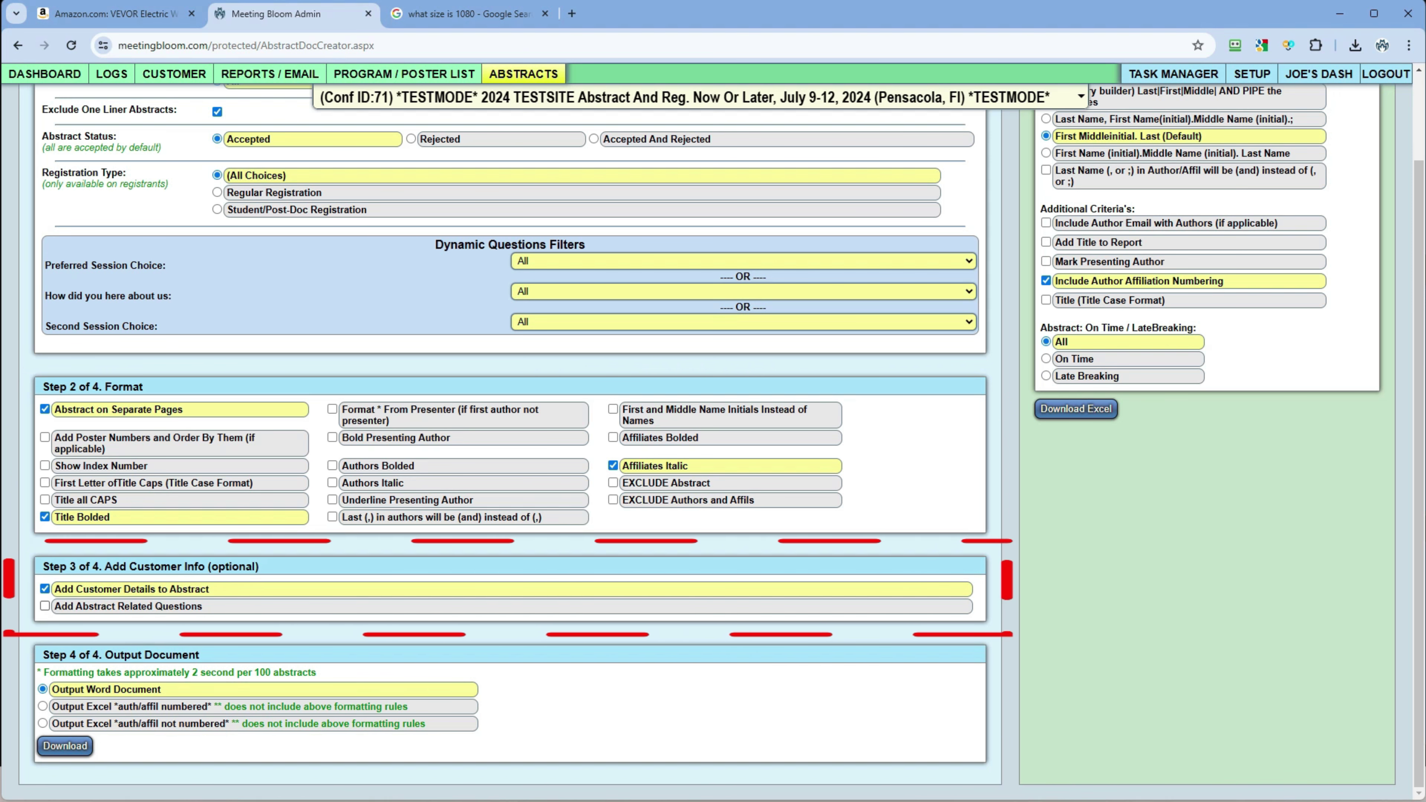
# Step: Enable Add Abstract Related Questions for the abstracts export, and review the Mobile App Exports options
pyautogui.click(45, 606)
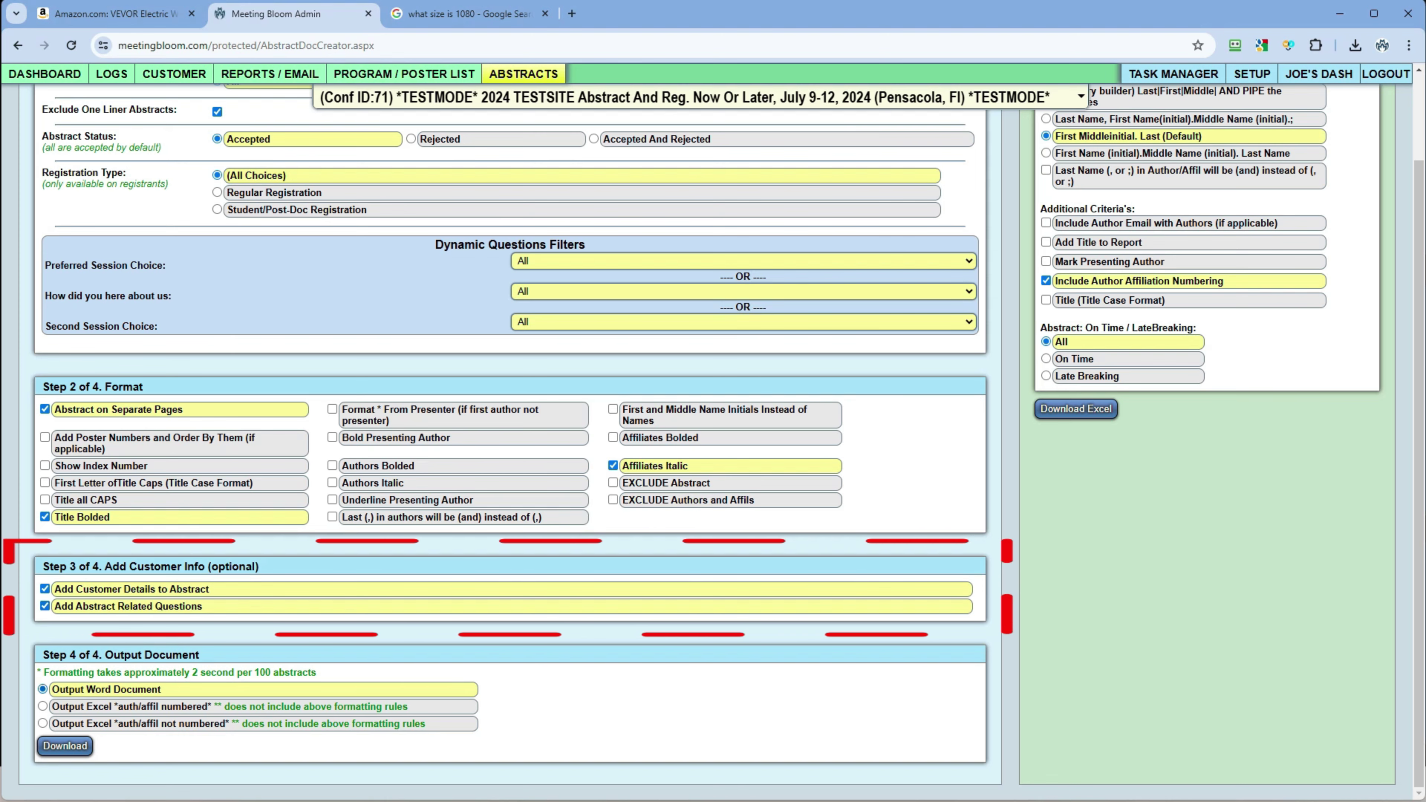
pyautogui.scroll(3, 713, 441)
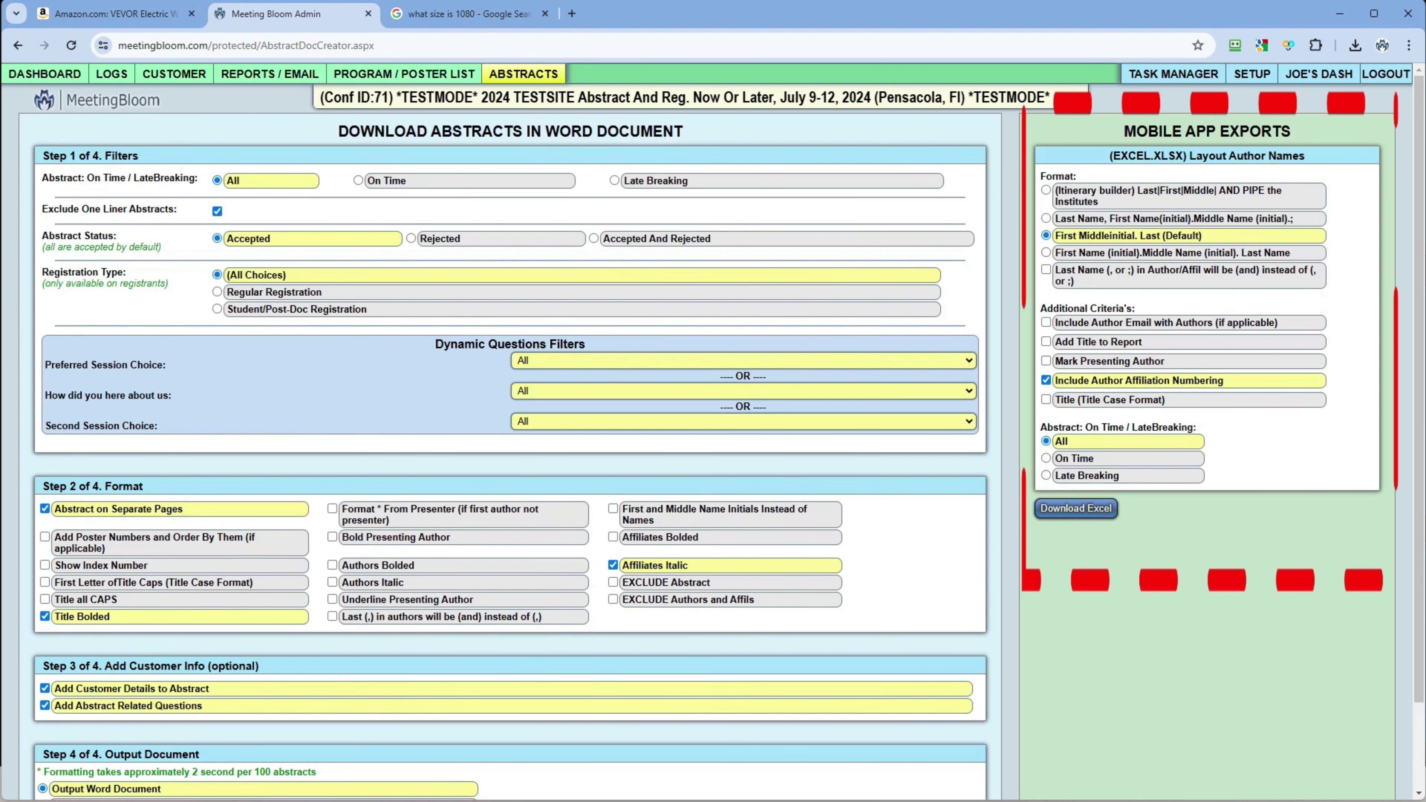
pyautogui.moveTo(1125, 131); pyautogui.dragTo(1292, 131)
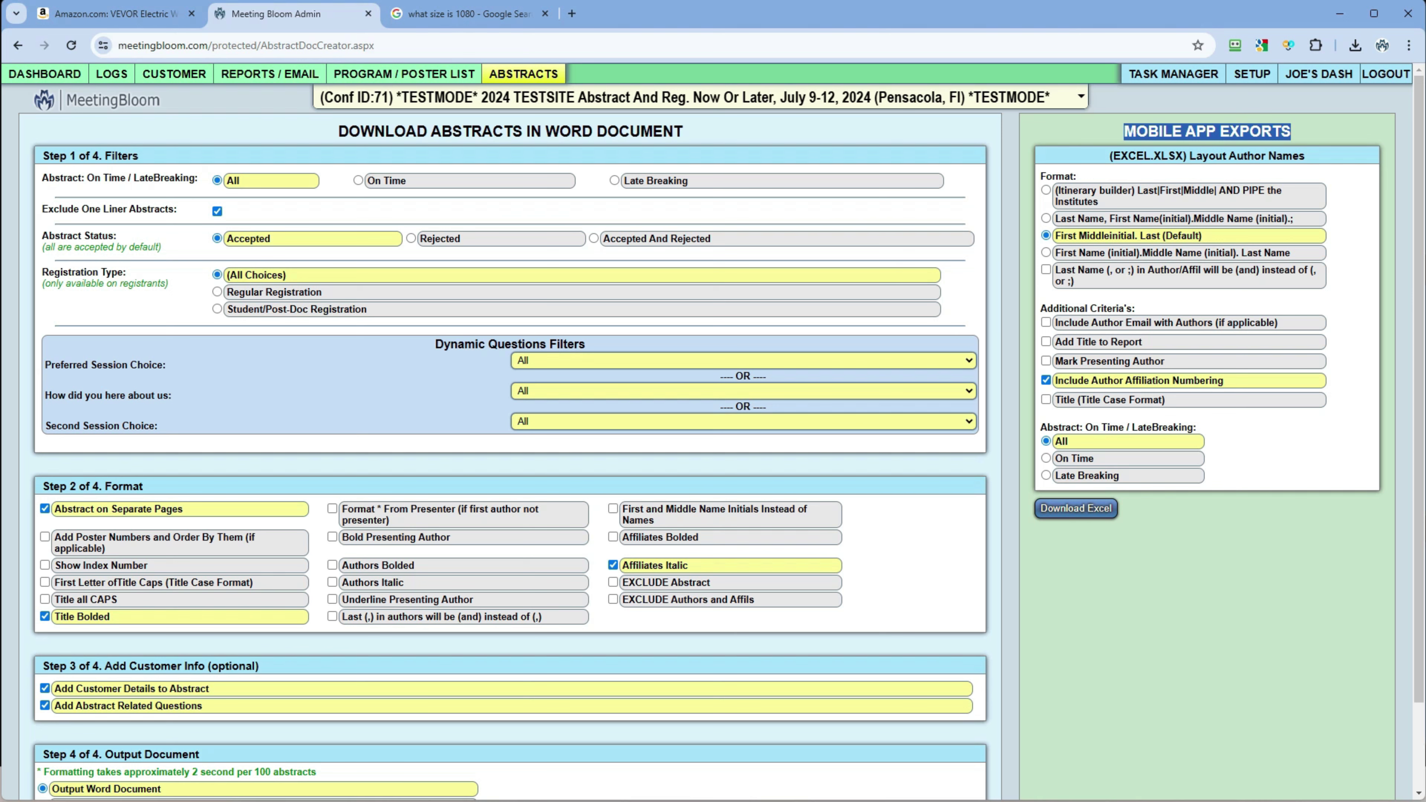
# Step: Open the abstracts' Reviewer (Status) review report, and examine the grading status of the assigned reviewers
pyautogui.moveTo(523, 74)
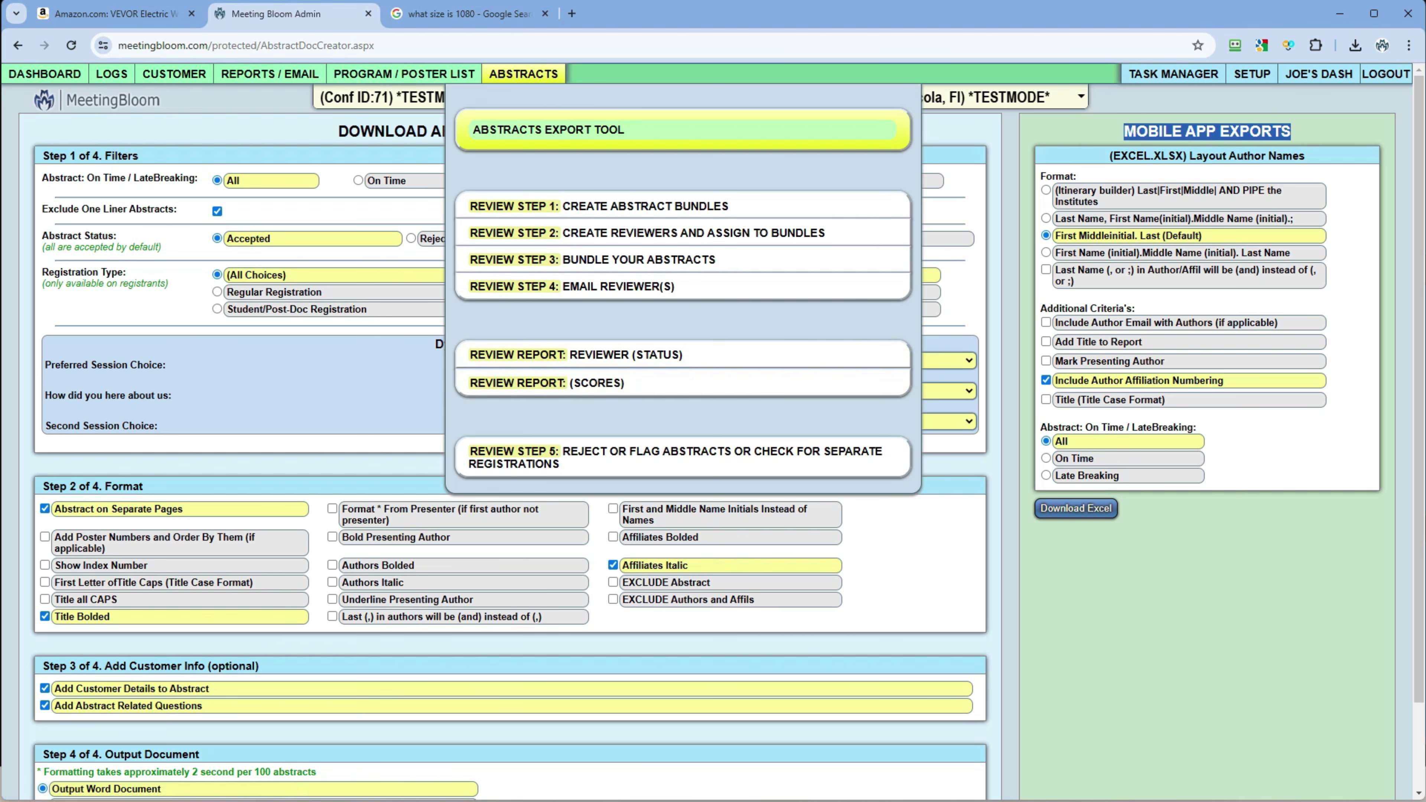
pyautogui.click(626, 354)
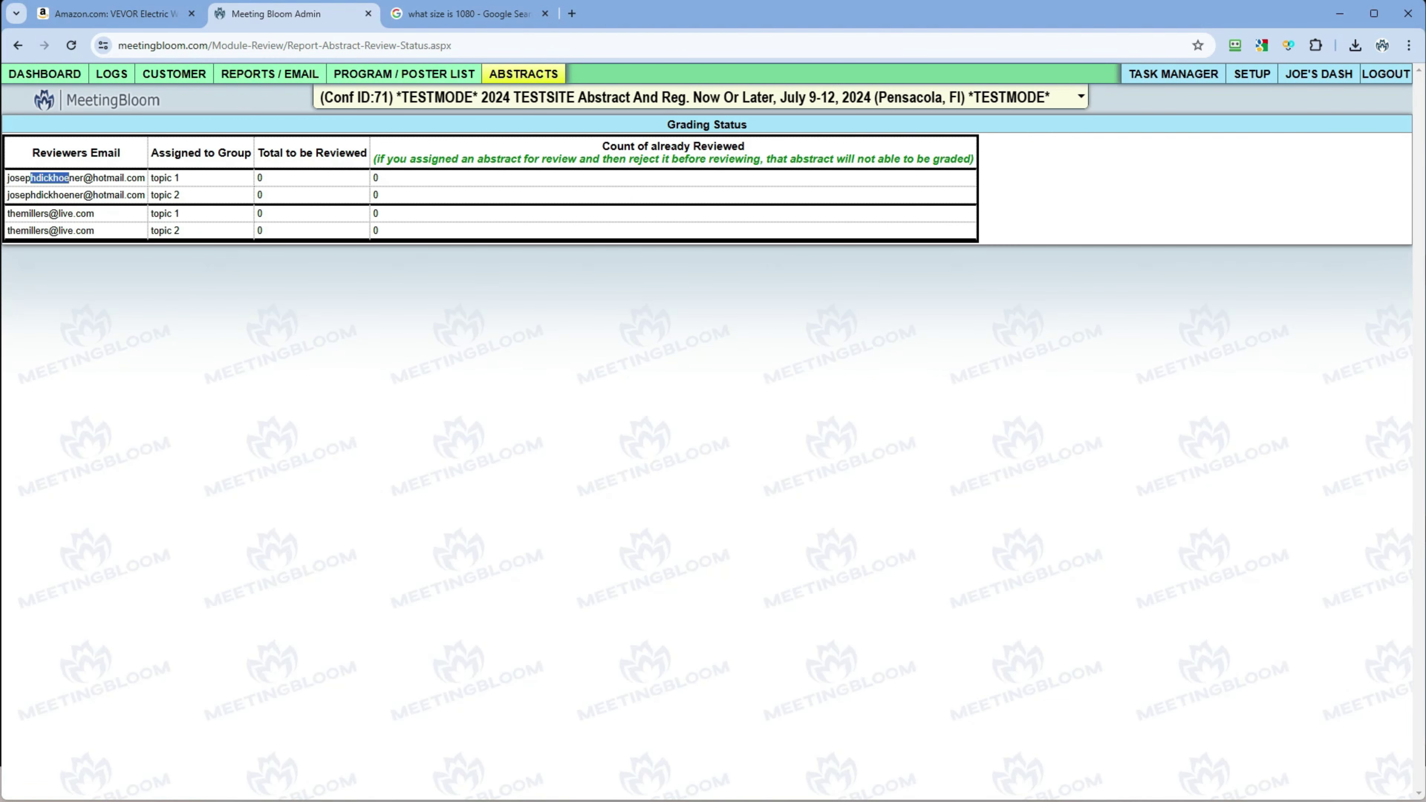
pyautogui.click(524, 74)
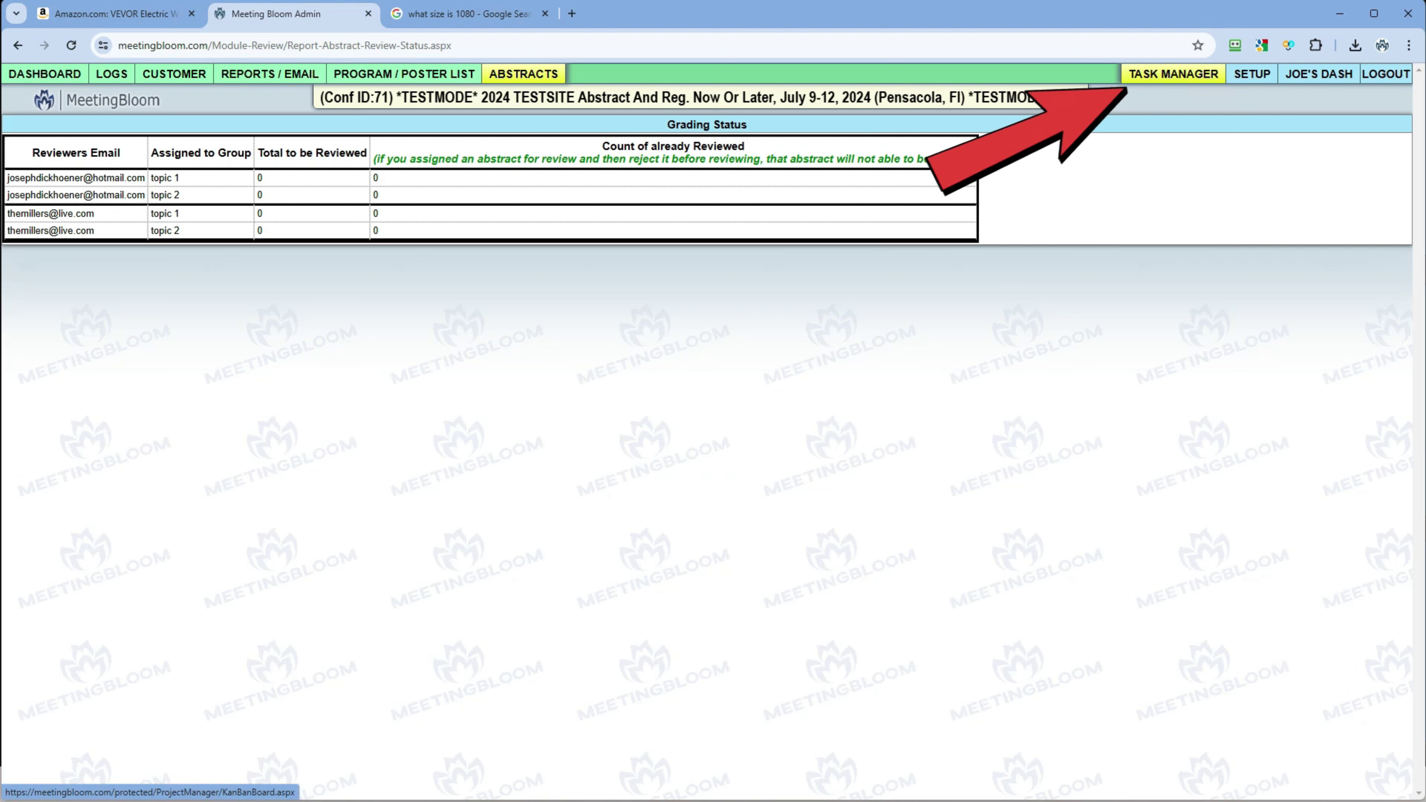
# Step: Start a personal task in the Task Manager named "I need to email customers" with the details "fjlk j f;jlk asdfl;fl; asdfsdasdf"
pyautogui.click(1174, 73)
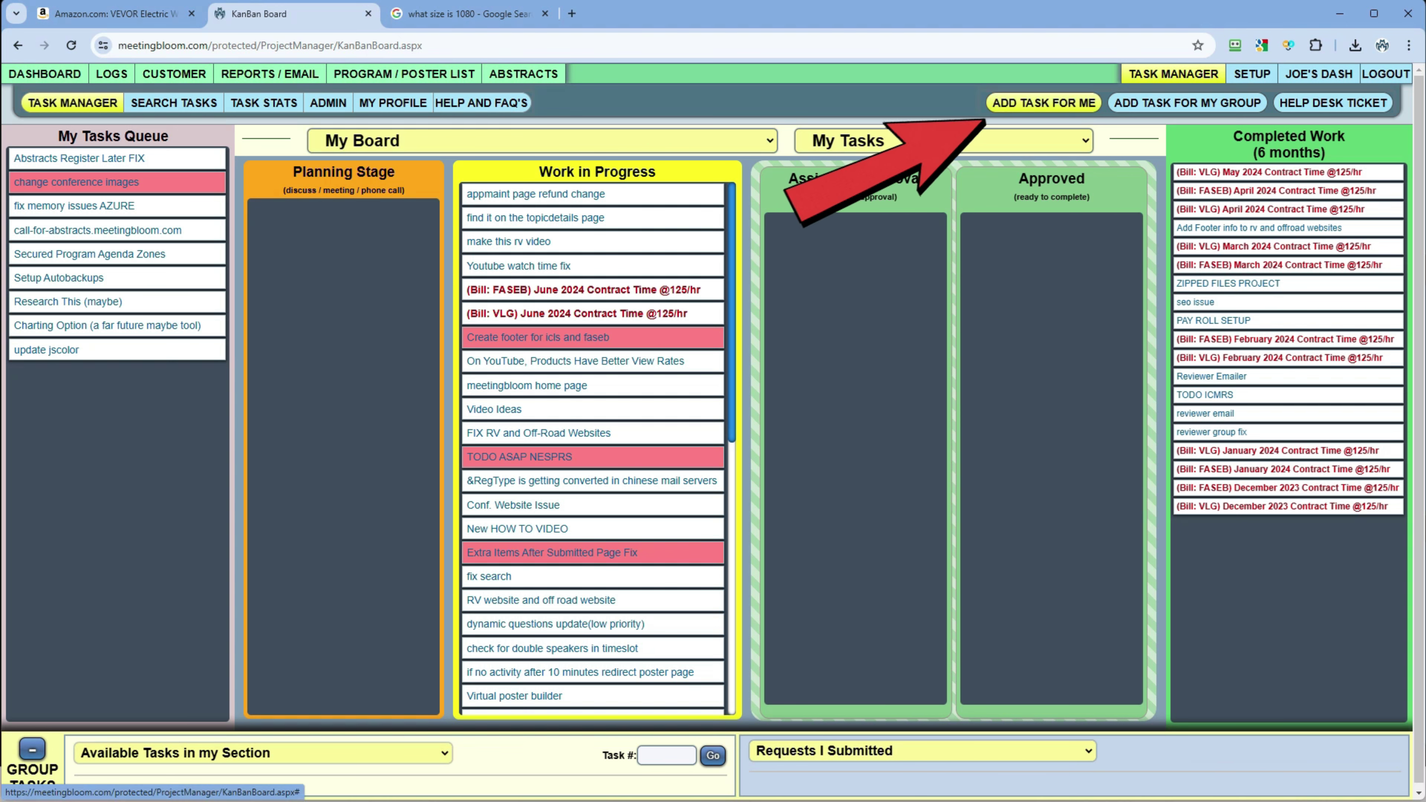
pyautogui.click(1044, 102)
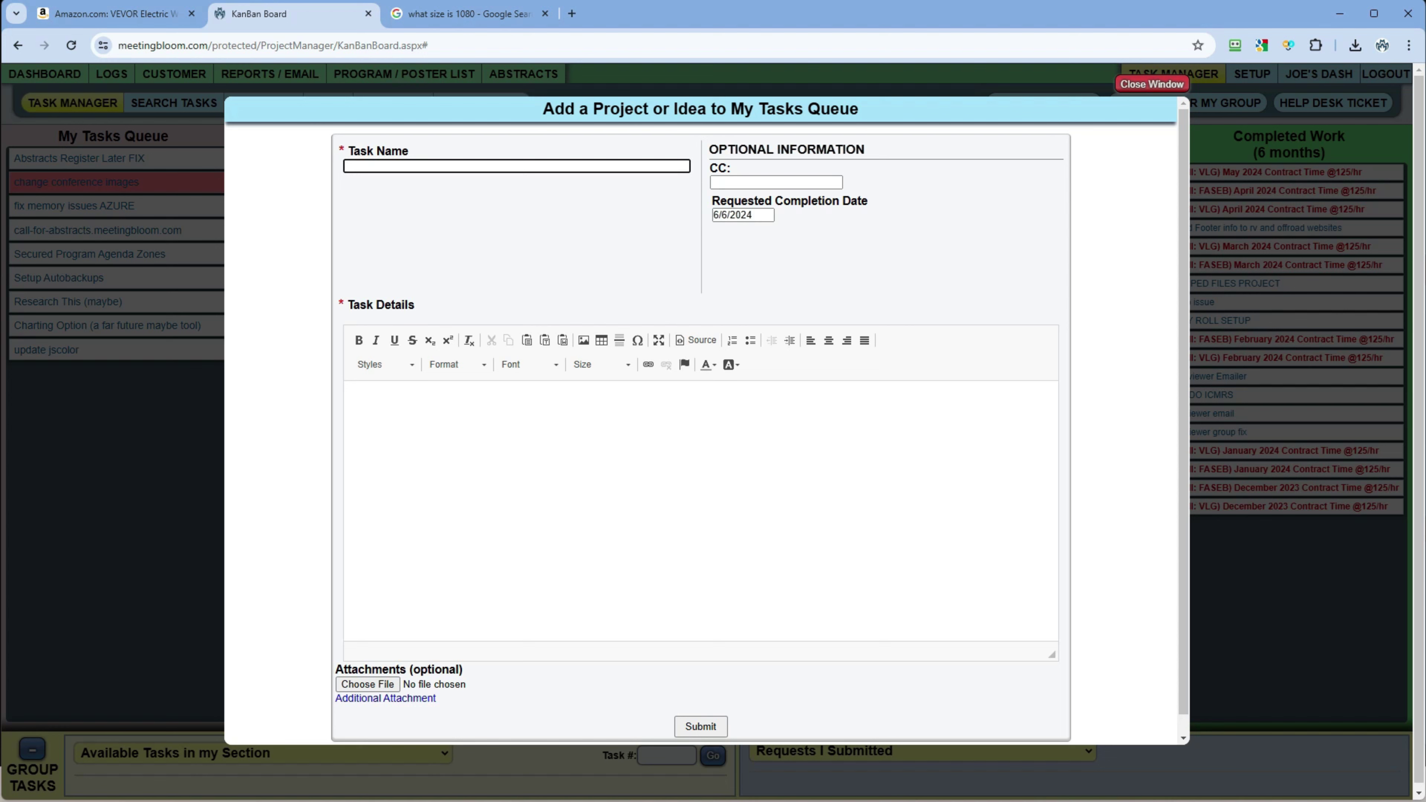
pyautogui.write('I need to email customers')
pyautogui.click(350, 397)
pyautogui.write('fjlk j f;jlk asdfl;fl; asdfsdasdf')
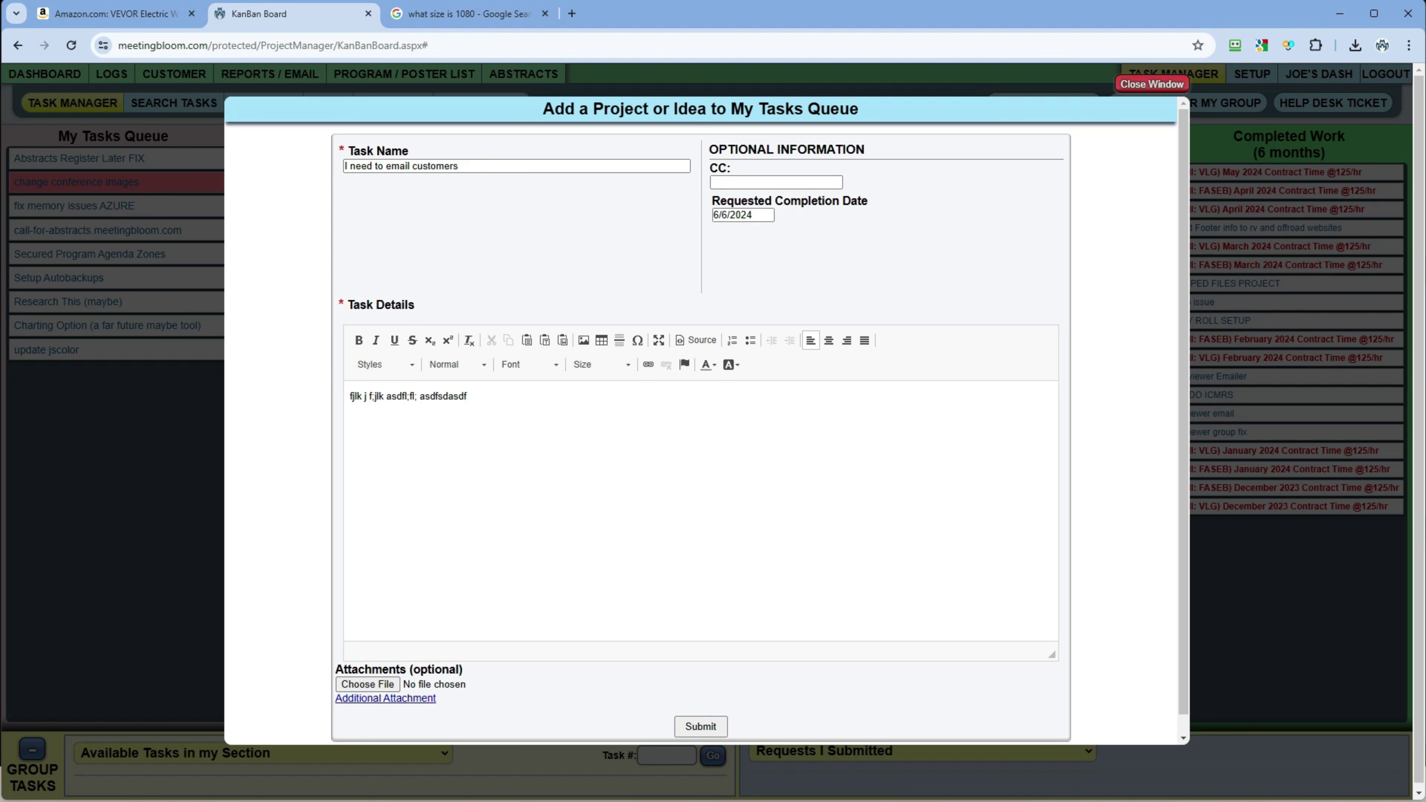
# Step: Add three additional attachment fields to the task form, and submit the task to My Tasks Queue
pyautogui.click(360, 698)
pyautogui.scroll(-1, 387, 691)
pyautogui.click(385, 679)
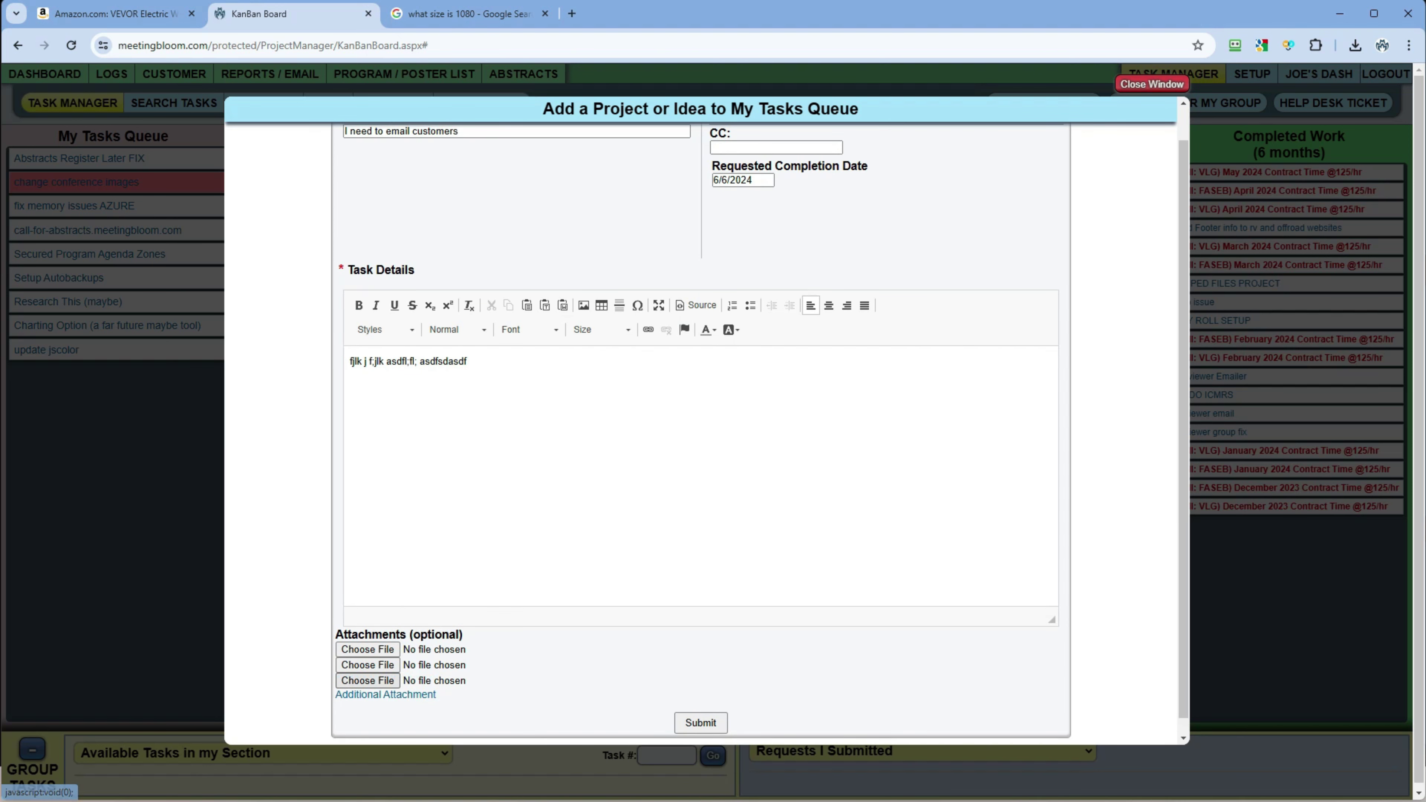
pyautogui.click(385, 694)
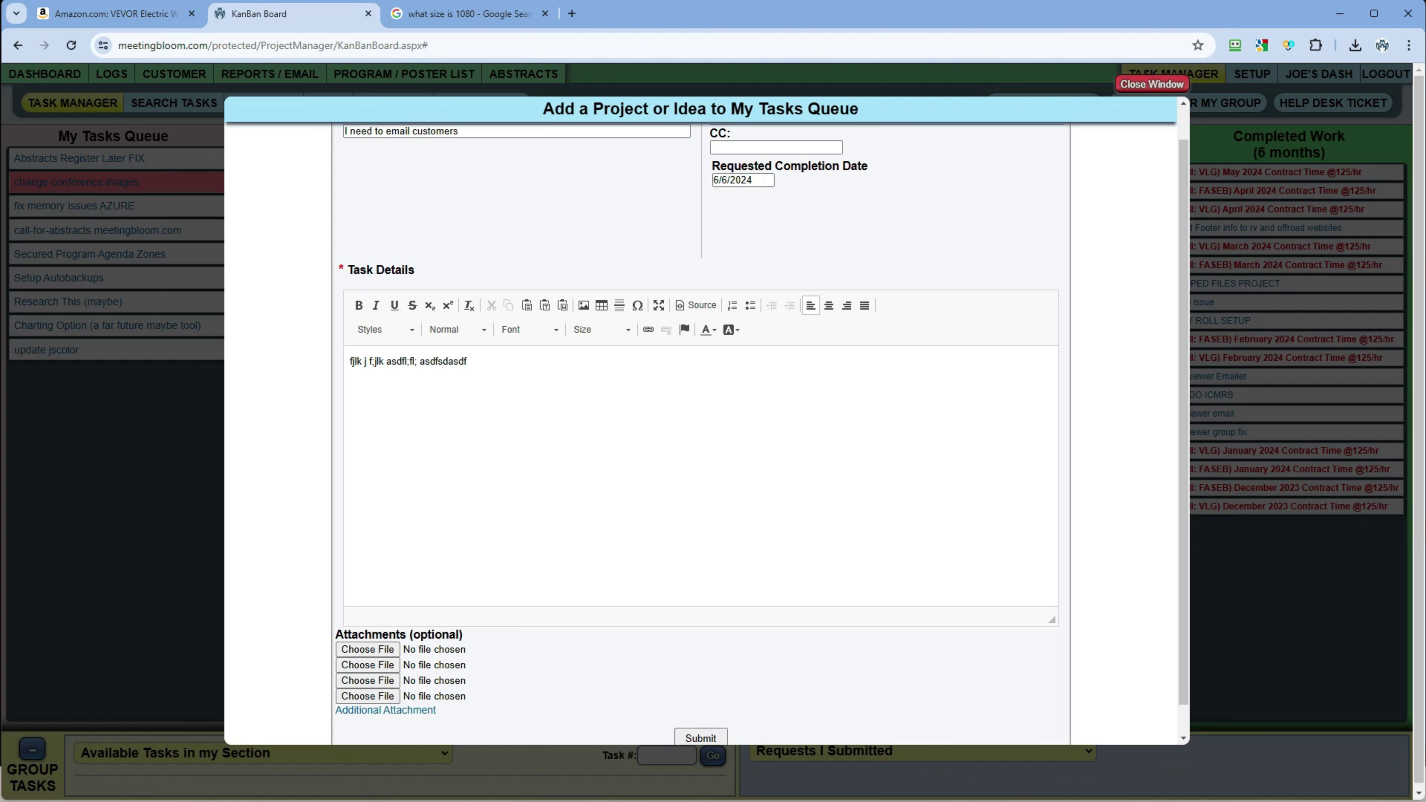
pyautogui.click(701, 738)
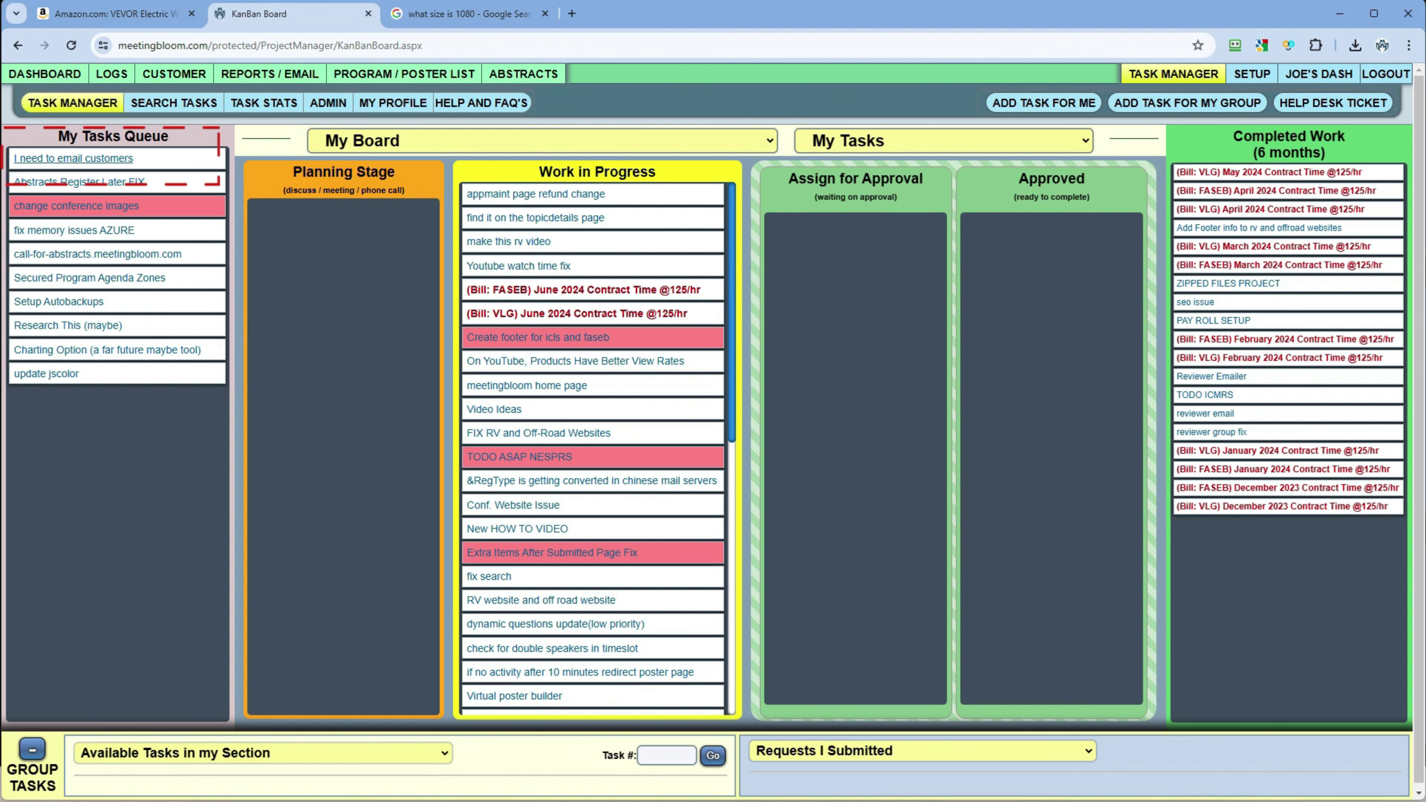
# Step: Check the details of "I need to email customers", and move the task to Planning Stage and on to Completed Work
pyautogui.click(74, 157)
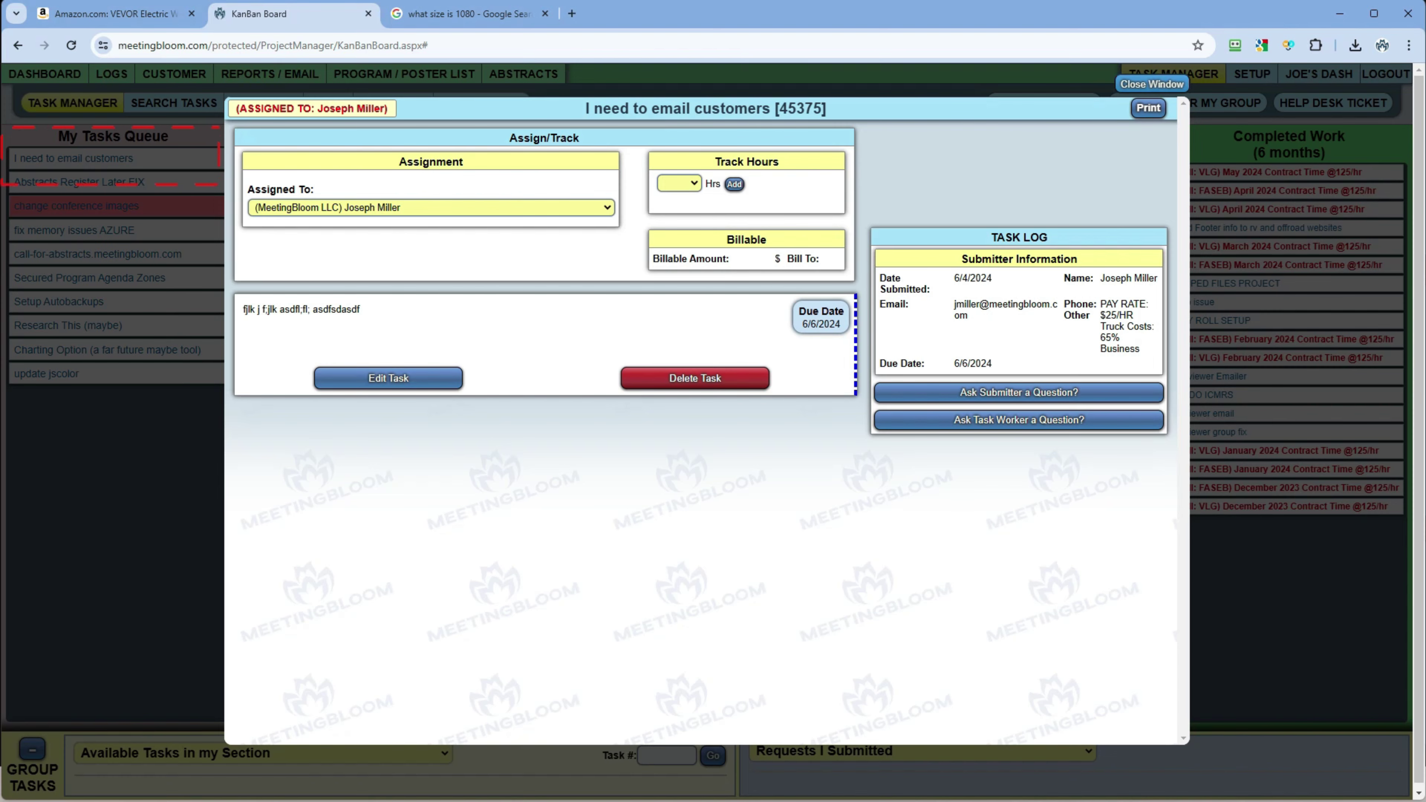
pyautogui.click(1152, 84)
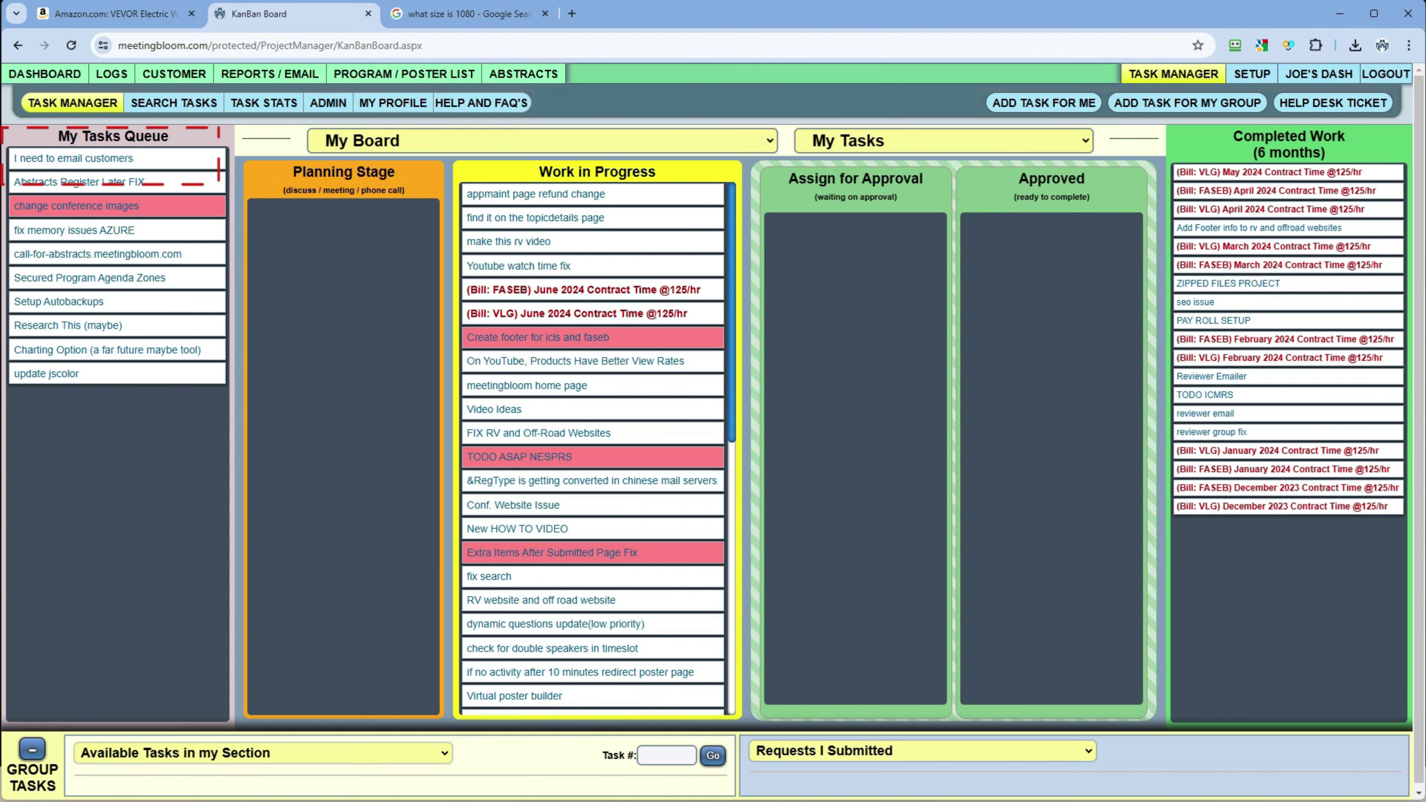
pyautogui.moveTo(73, 158); pyautogui.dragTo(337, 210)
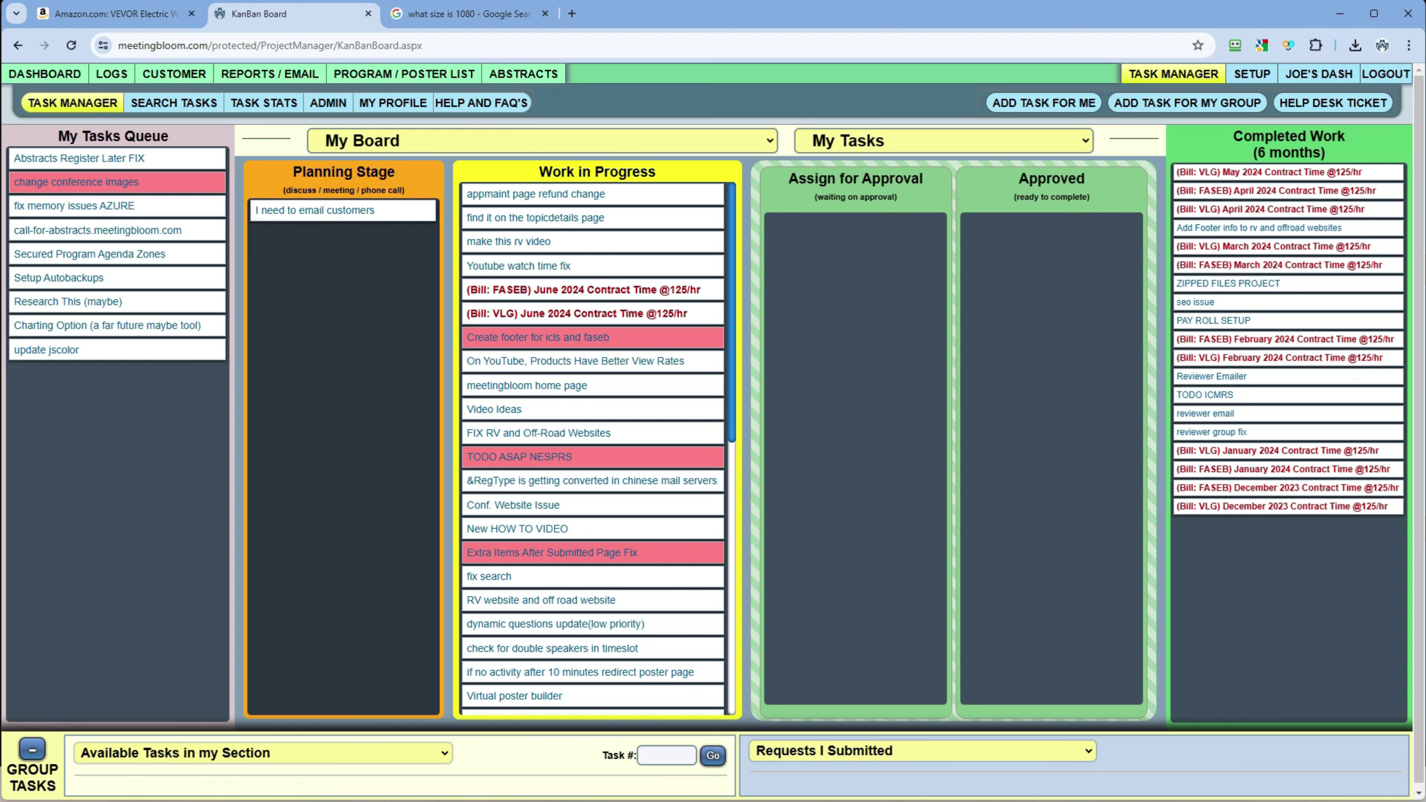
pyautogui.moveTo(342, 211); pyautogui.dragTo(1286, 172)
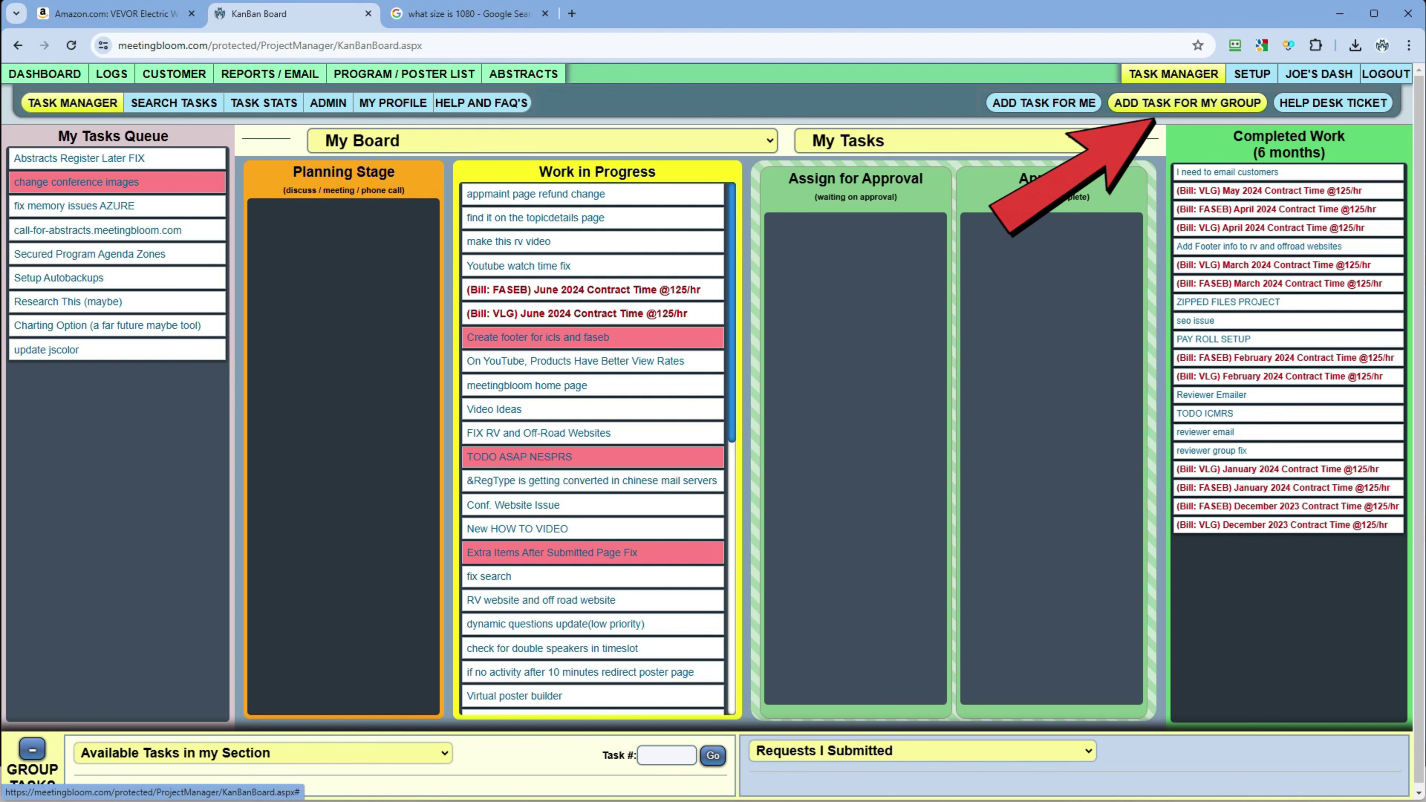
# Step: Open the form for adding a task for my group, review its name and details fields, and close it without submitting
pyautogui.click(1187, 102)
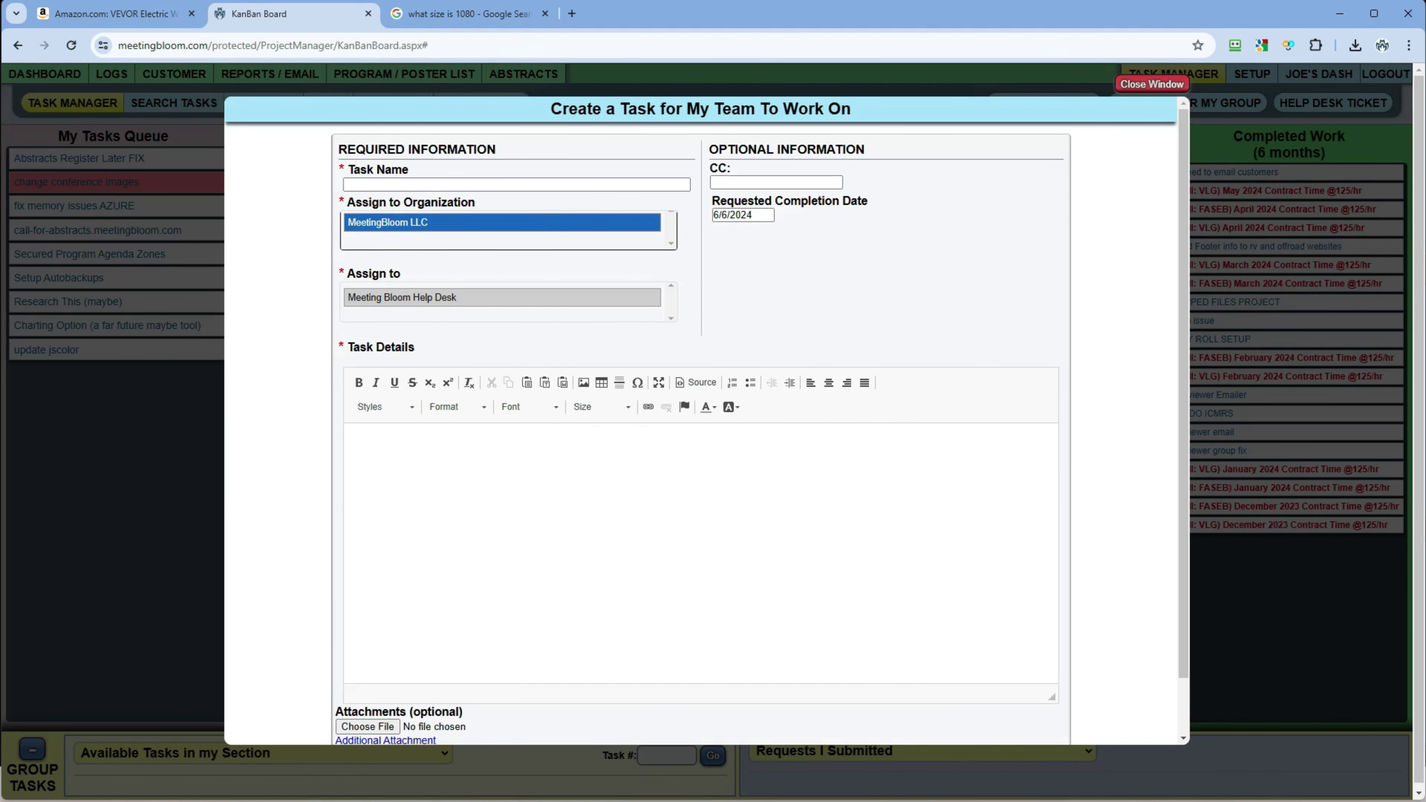
pyautogui.click(517, 185)
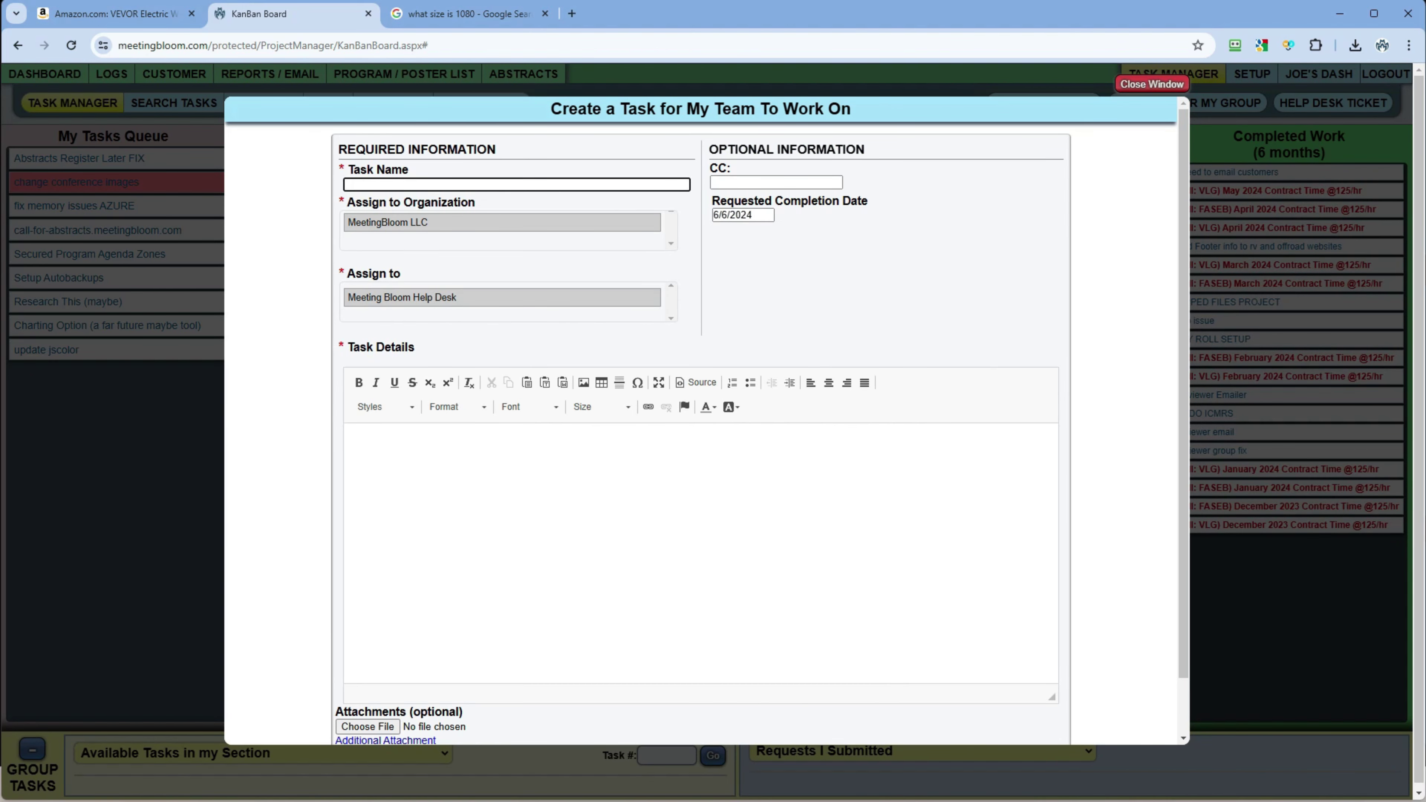
pyautogui.click(350, 438)
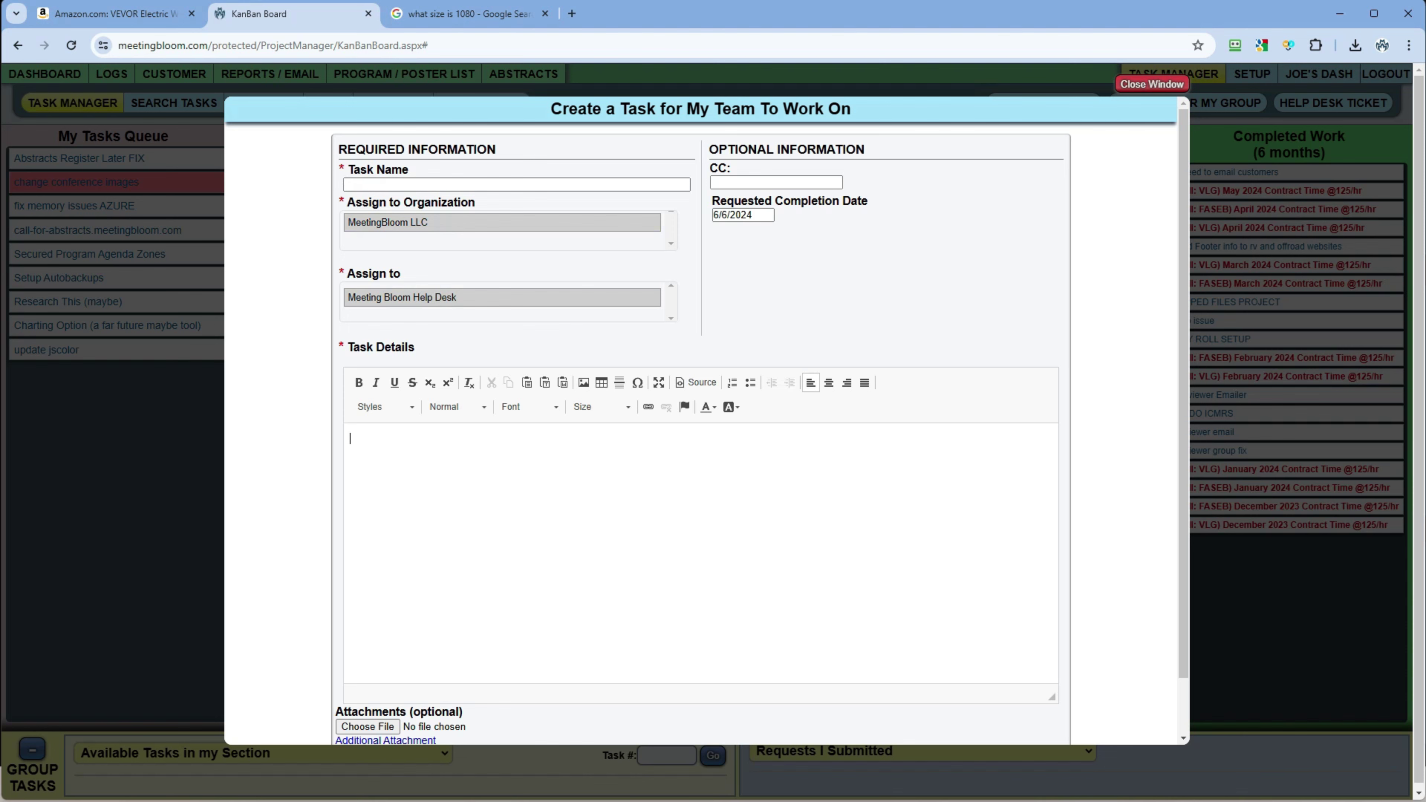
pyautogui.click(1152, 84)
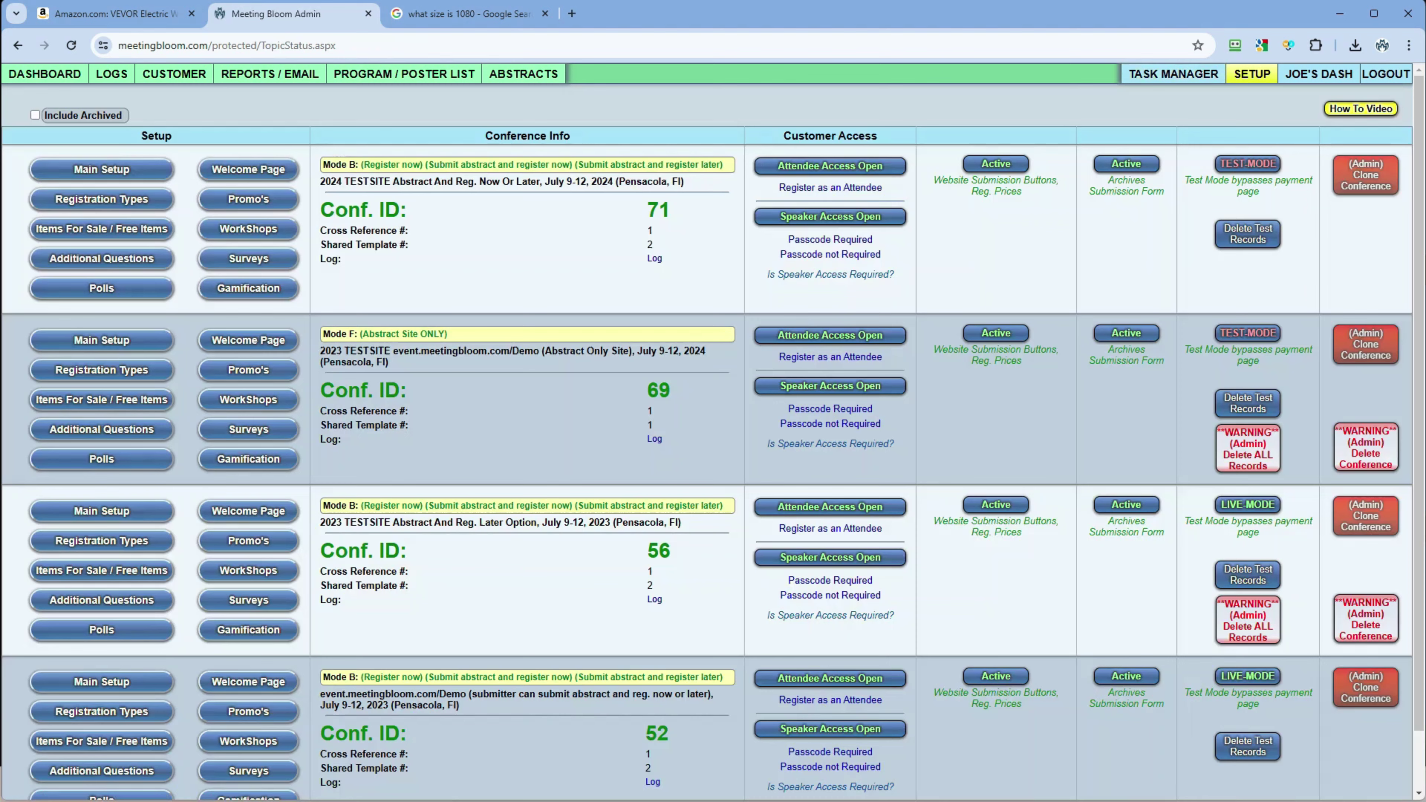
# Step: Open the Main Setup of conference 71 from the Setup page, and review its General settings, including the Global Shared Template options
pyautogui.click(1123, 109)
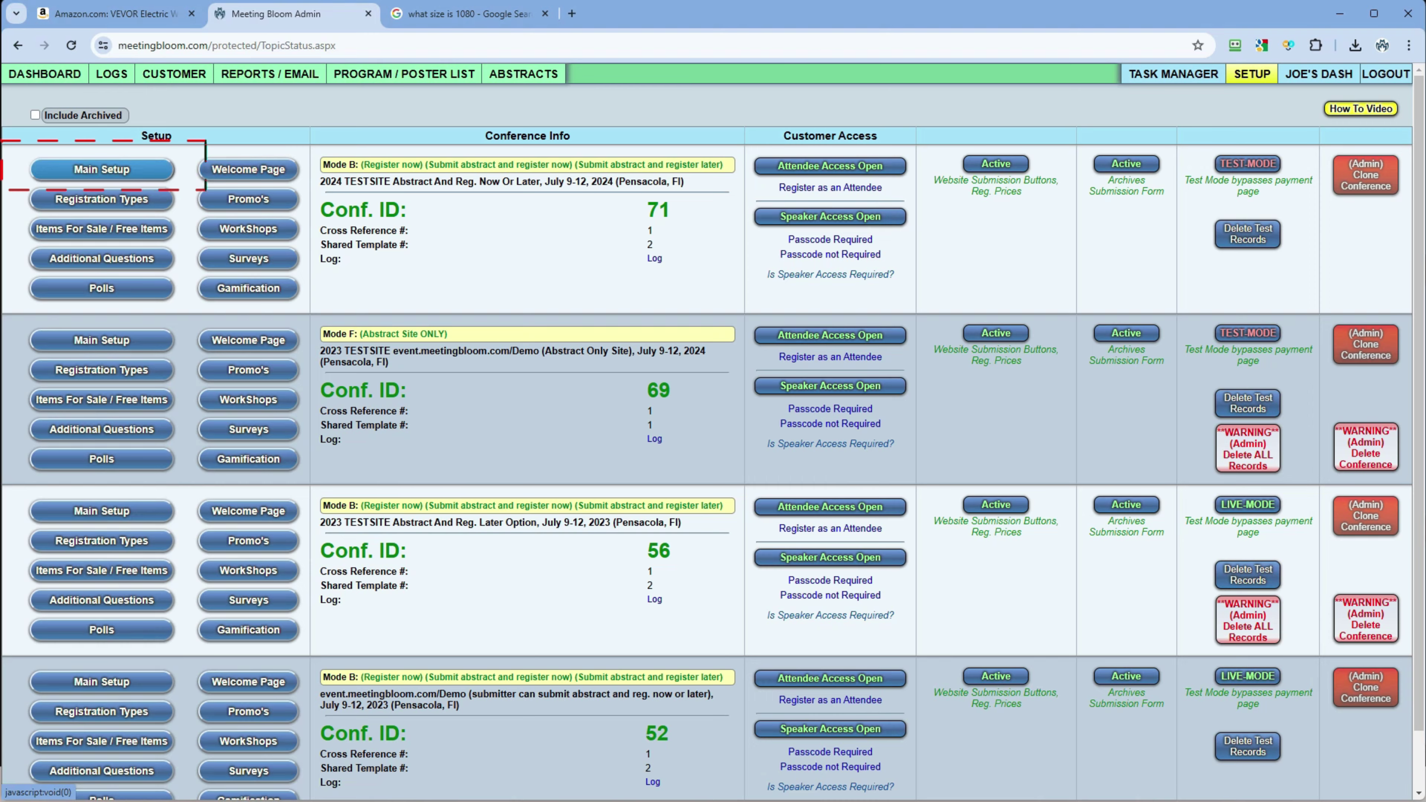
pyautogui.click(101, 169)
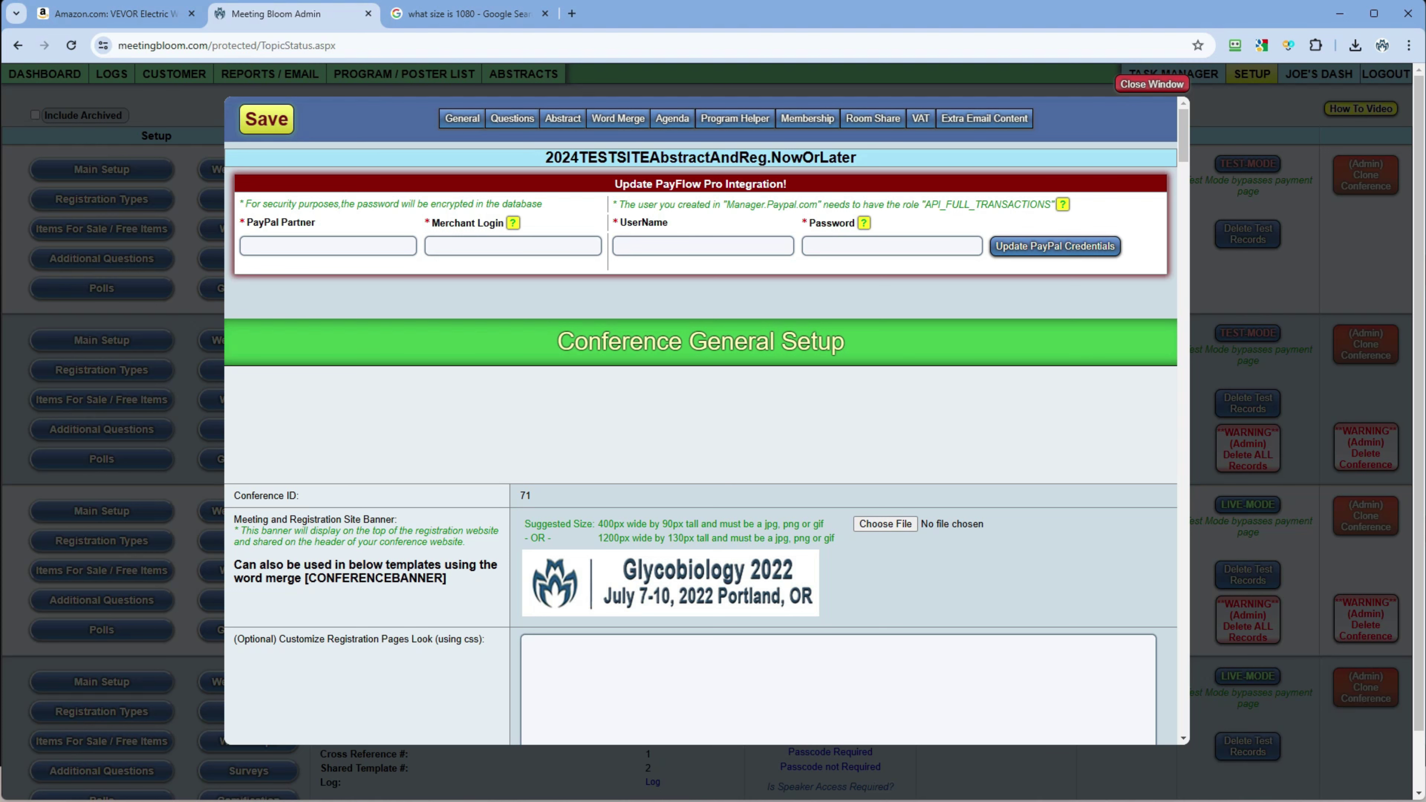
pyautogui.click(462, 118)
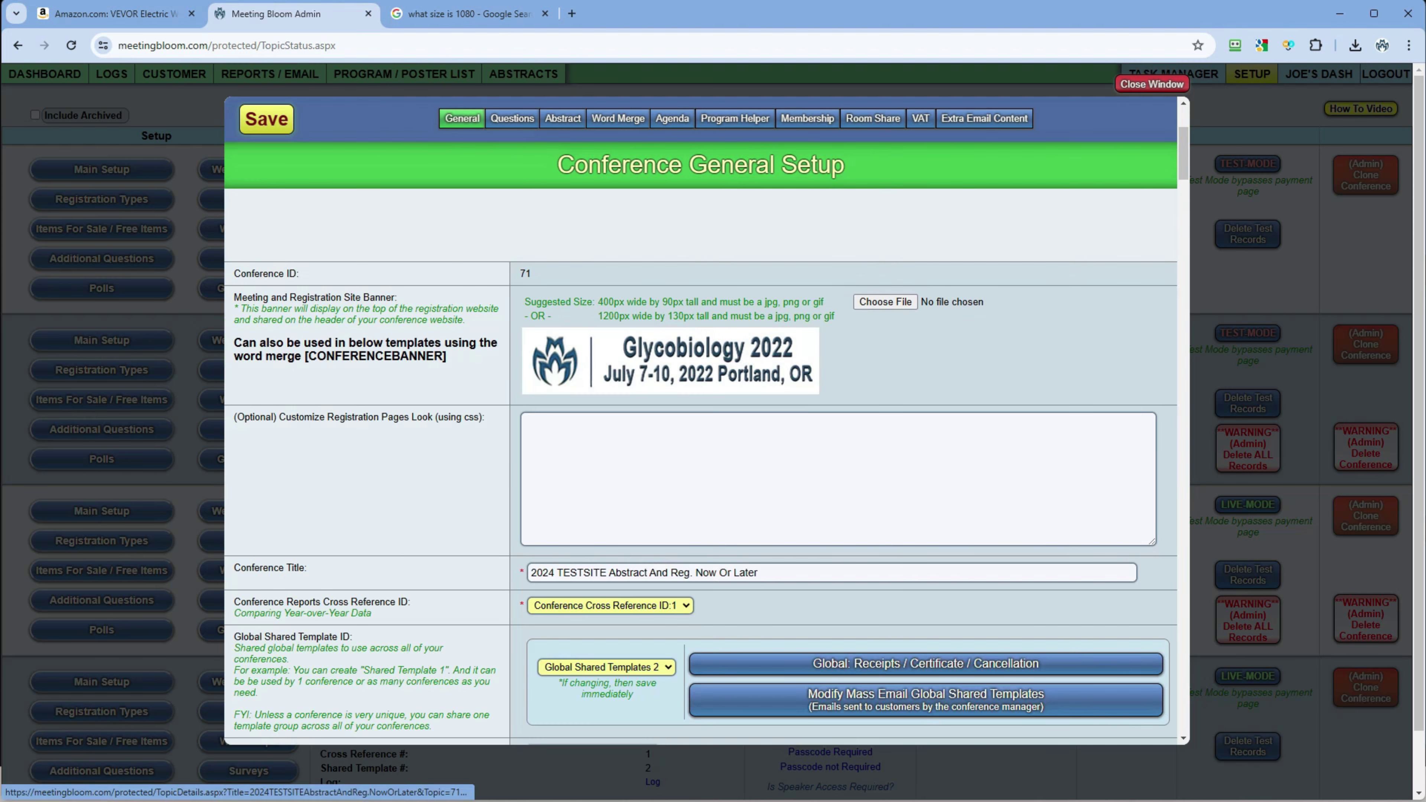
pyautogui.scroll(-6, 701, 450)
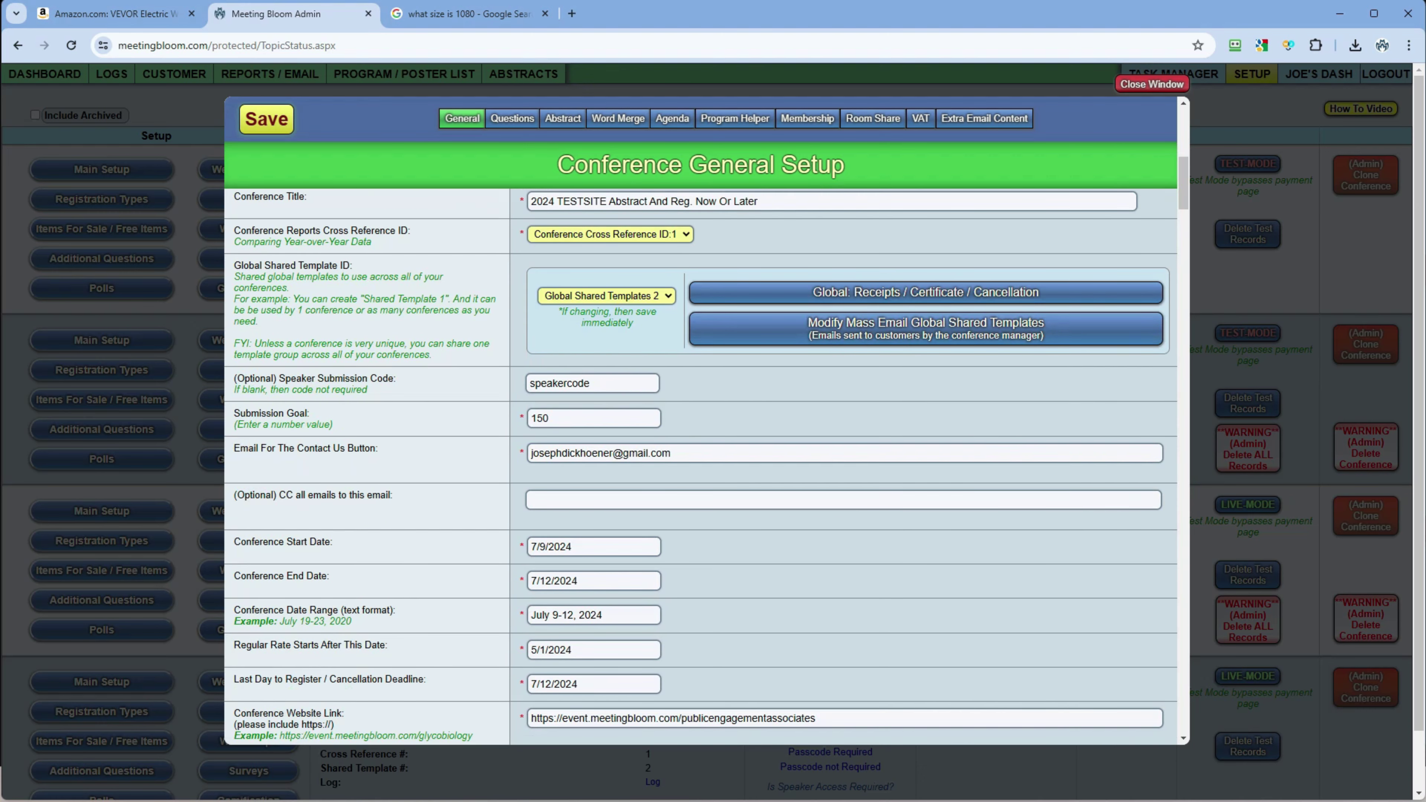
pyautogui.click(607, 295)
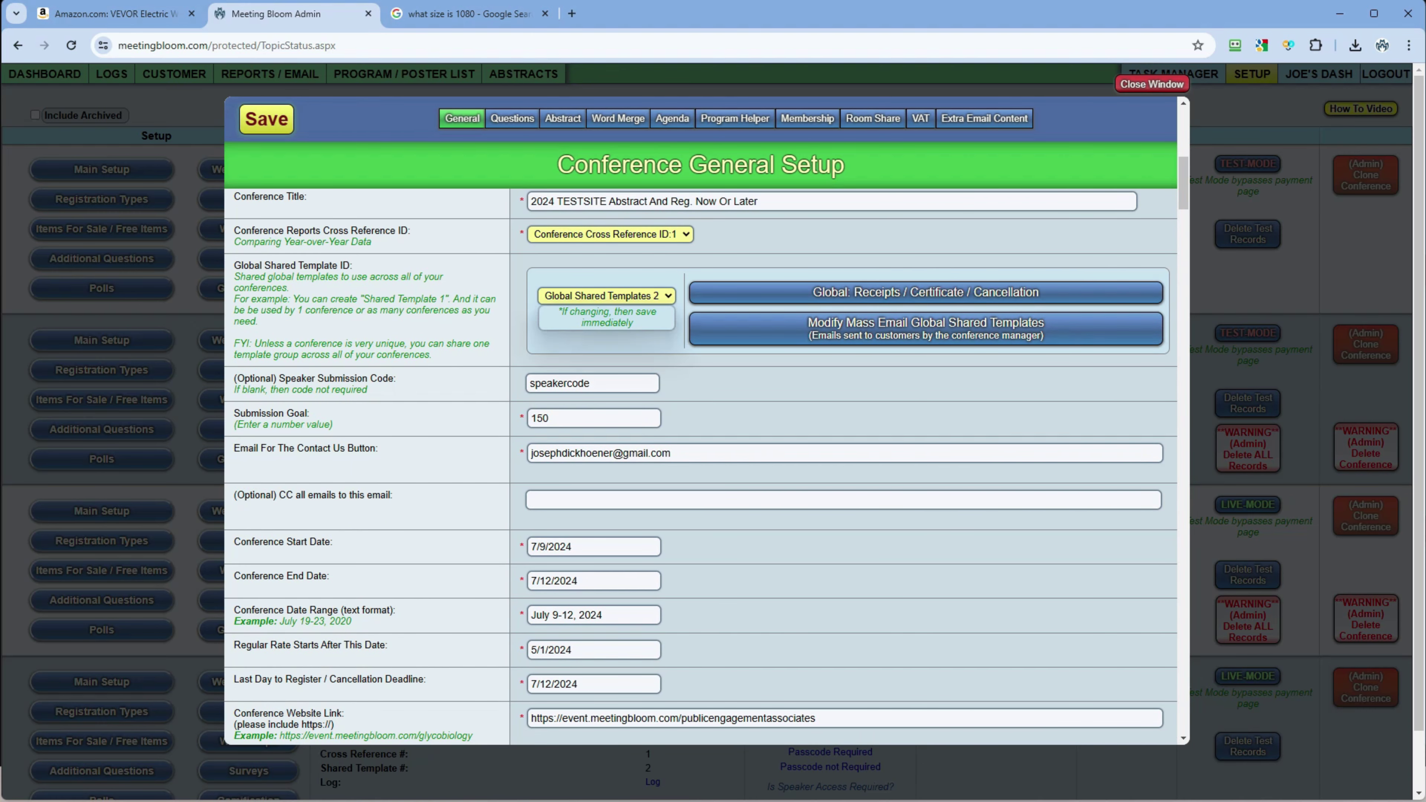
pyautogui.press('Return')
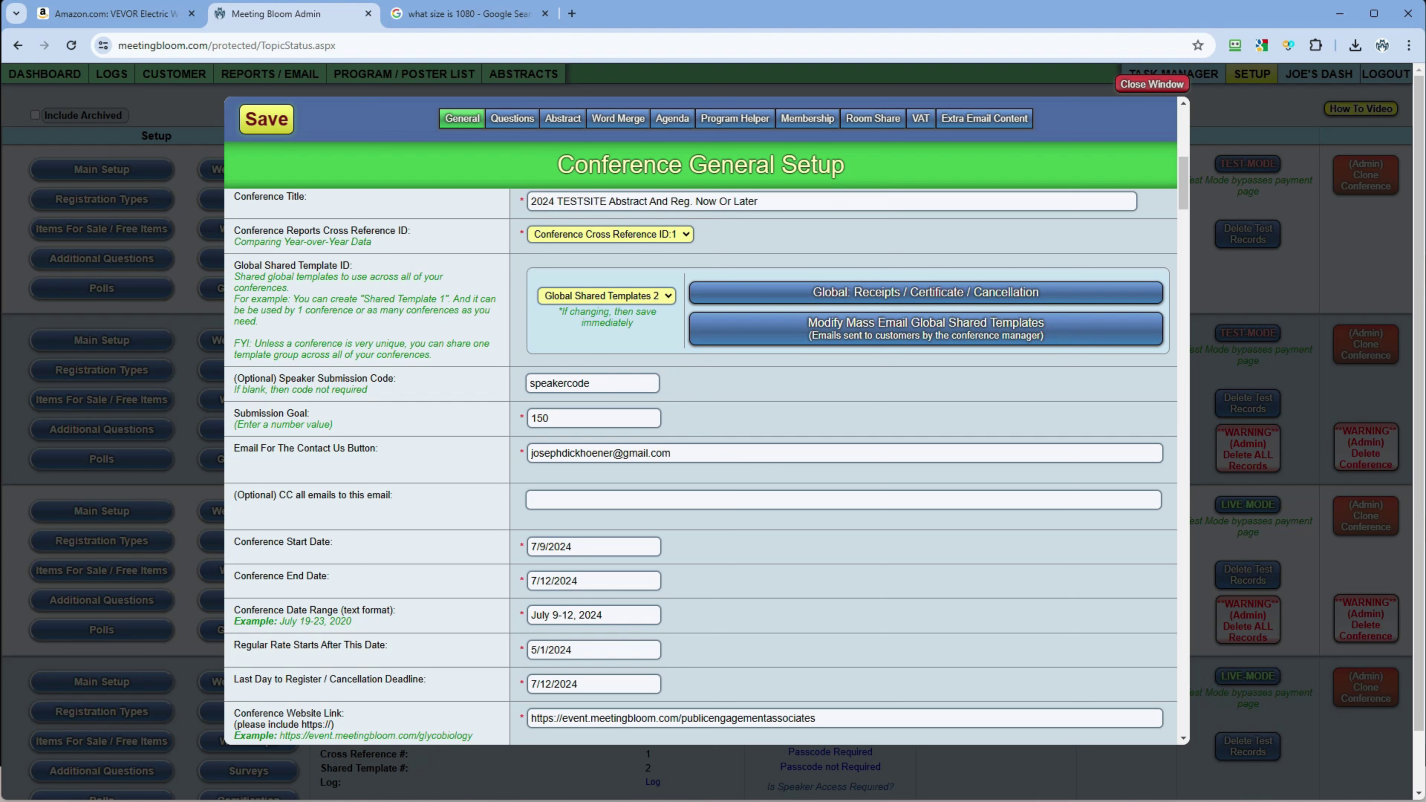
pyautogui.scroll(-5, 701, 466)
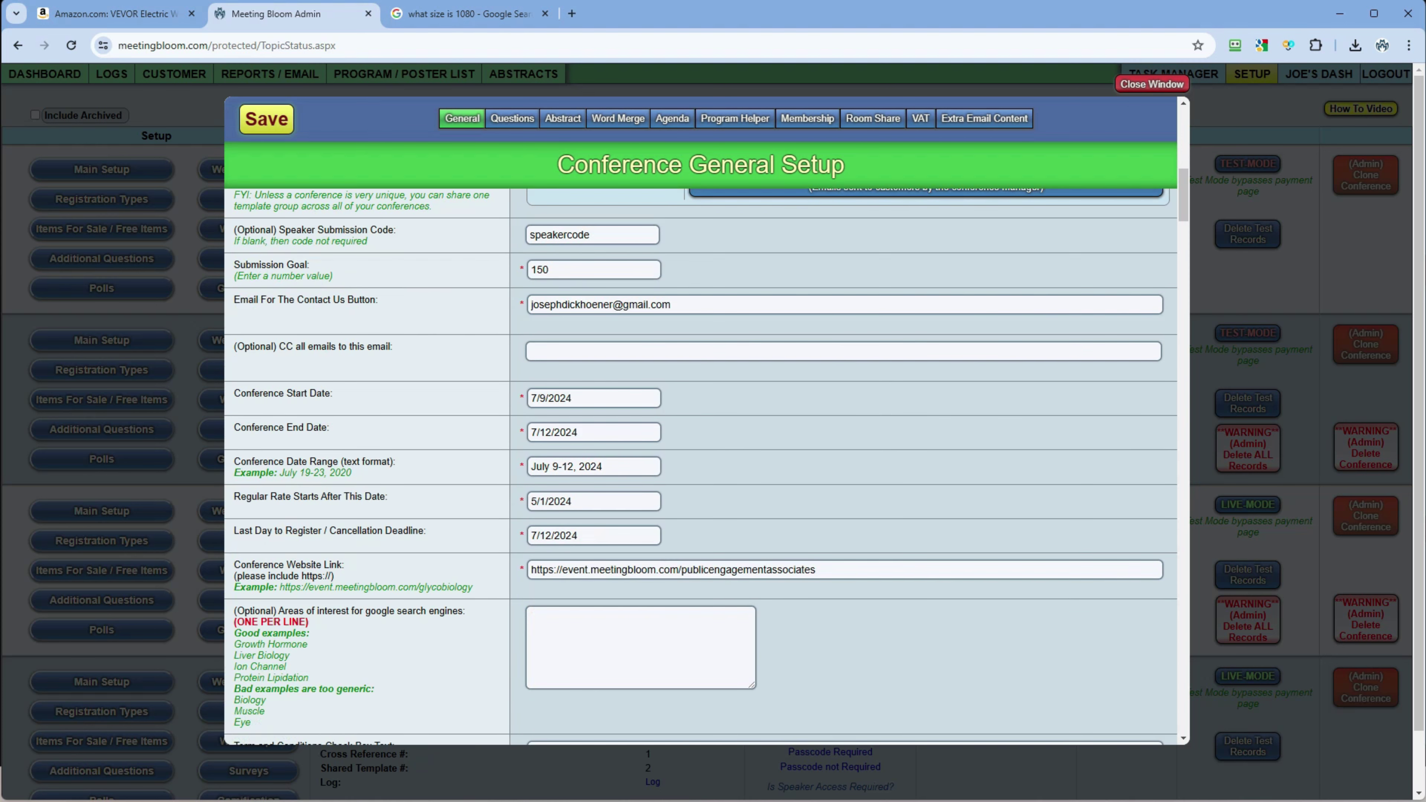
# Step: Go to Conference Questions Setup, and review which questions can be asked of submitters
pyautogui.click(512, 118)
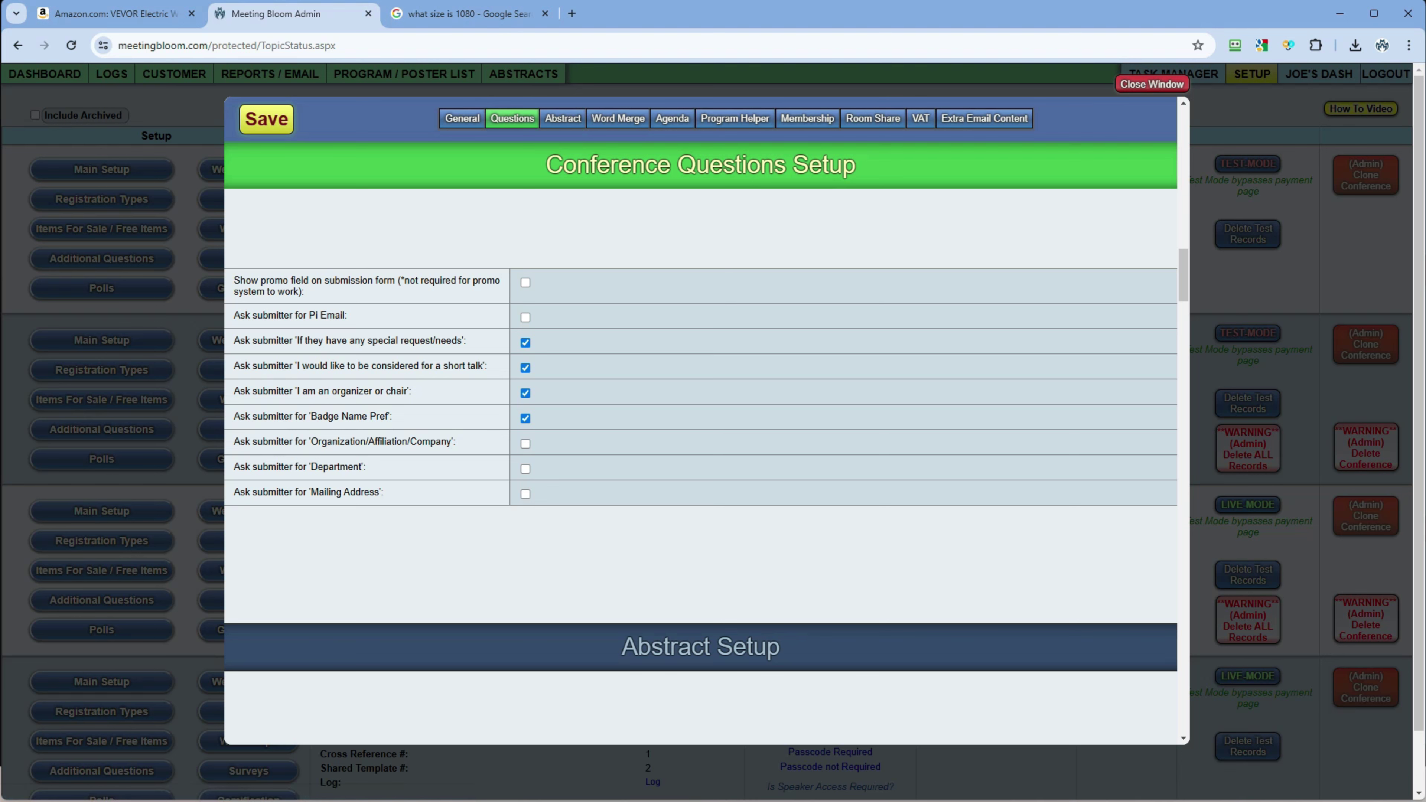
pyautogui.moveTo(268, 280); pyautogui.dragTo(384, 493)
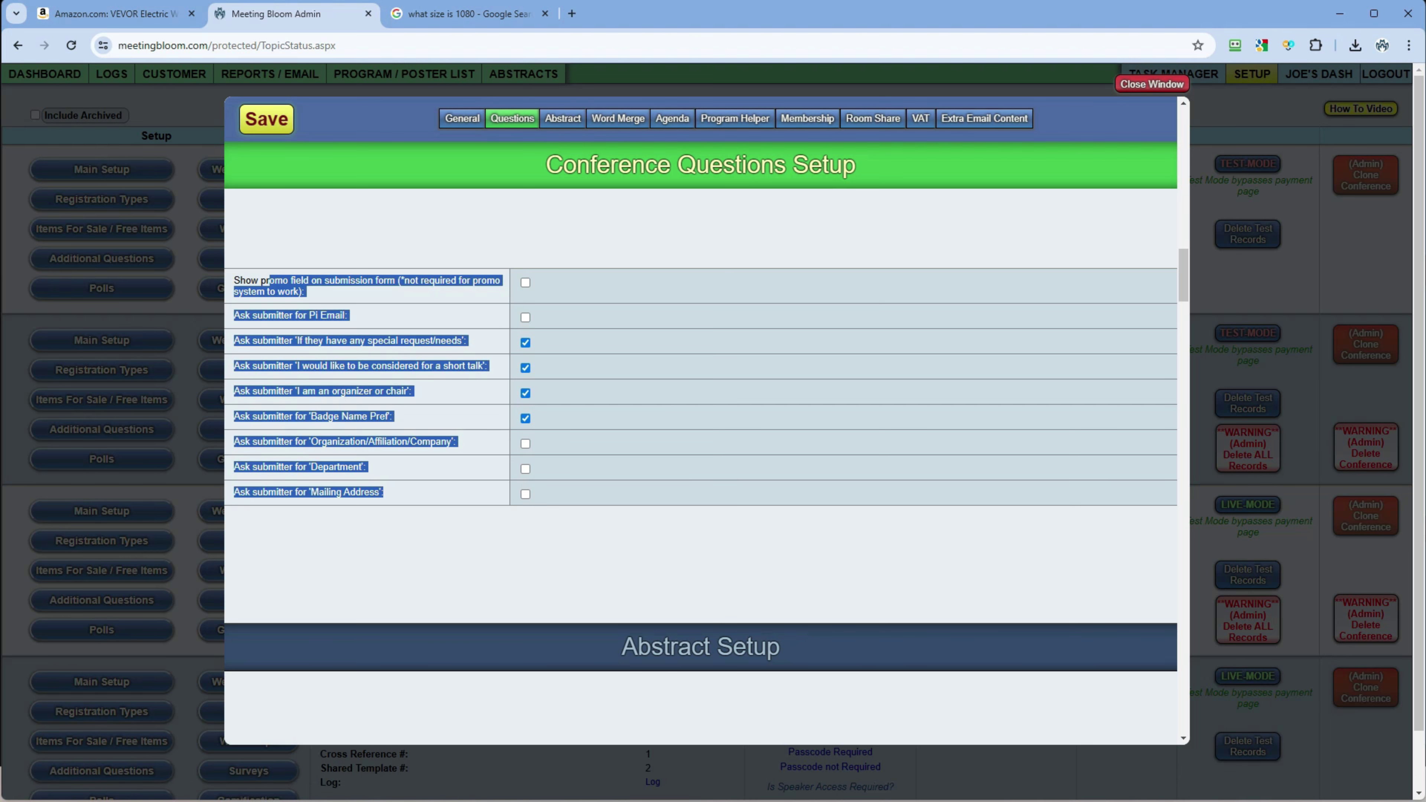
pyautogui.click(385, 494)
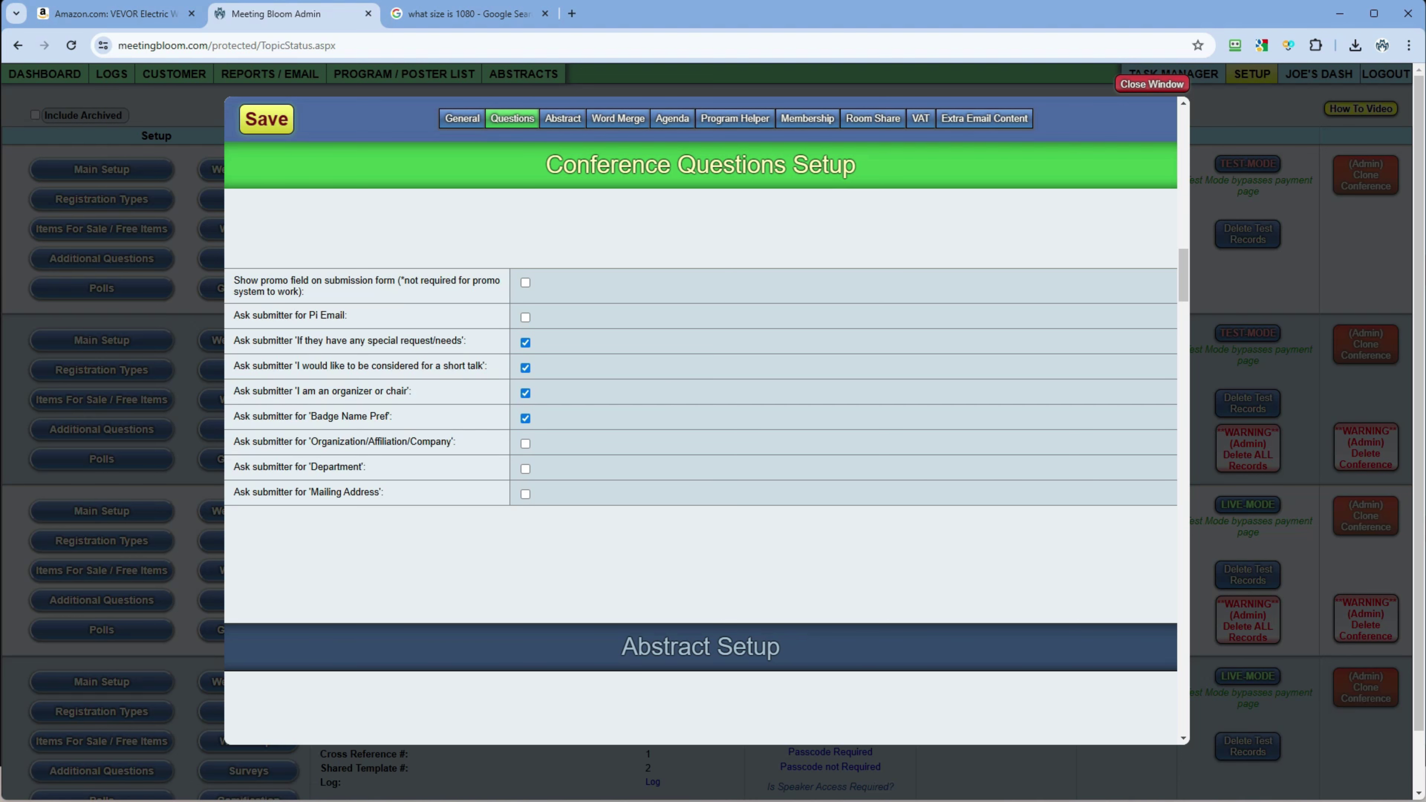
# Step: Go to Abstract Setup, and review submission modes A to F, the allowed formats and the abstract due date settings
pyautogui.click(563, 118)
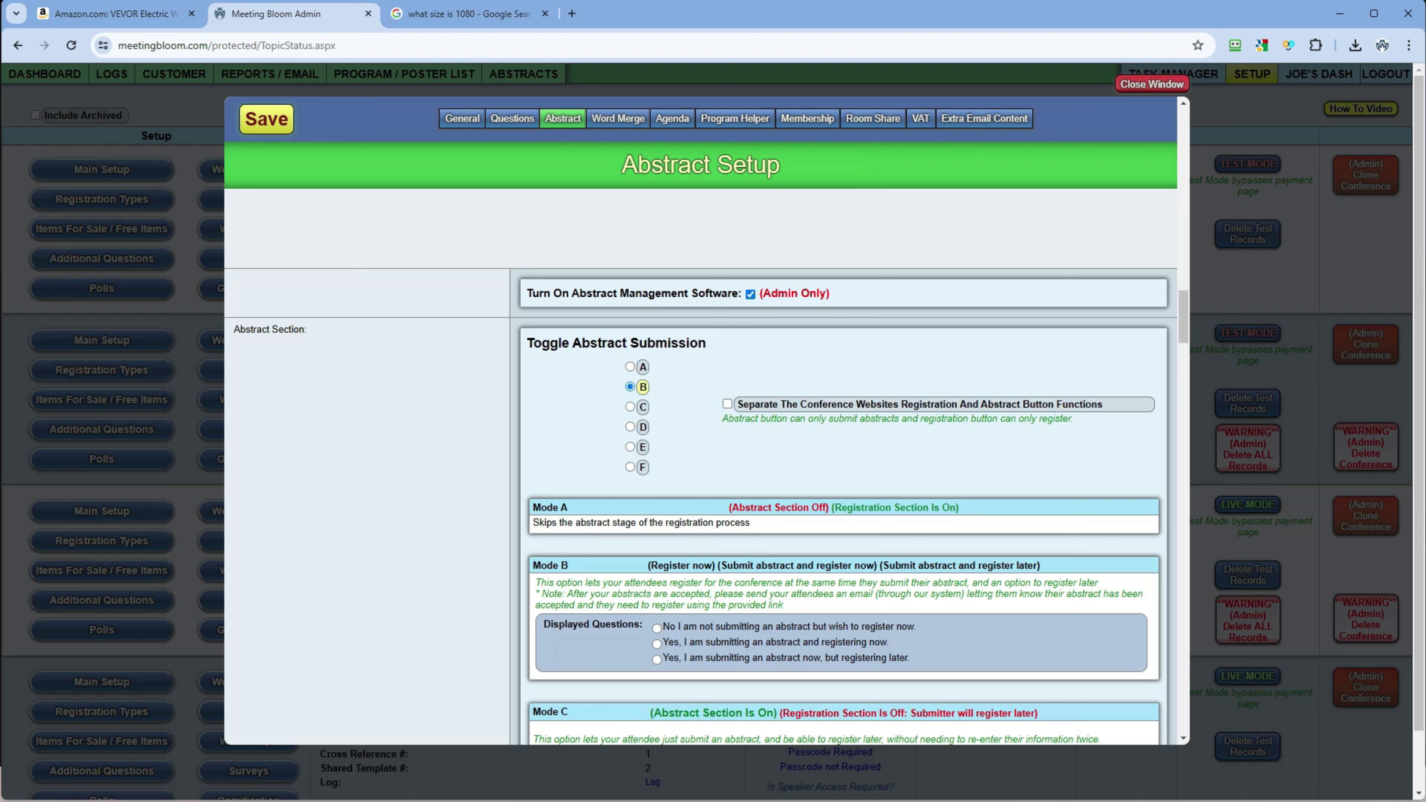
pyautogui.scroll(-4, 701, 435)
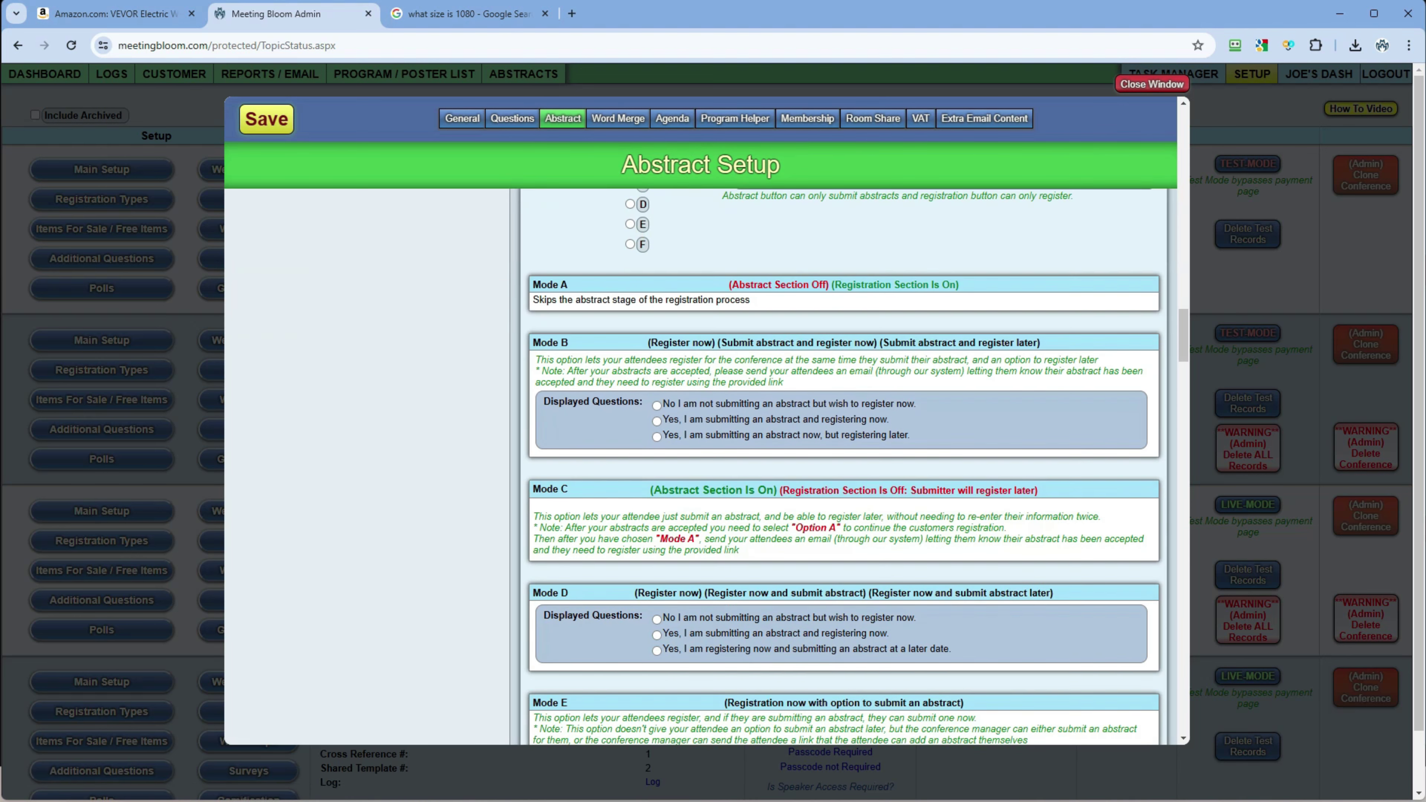
pyautogui.scroll(-3, 842, 467)
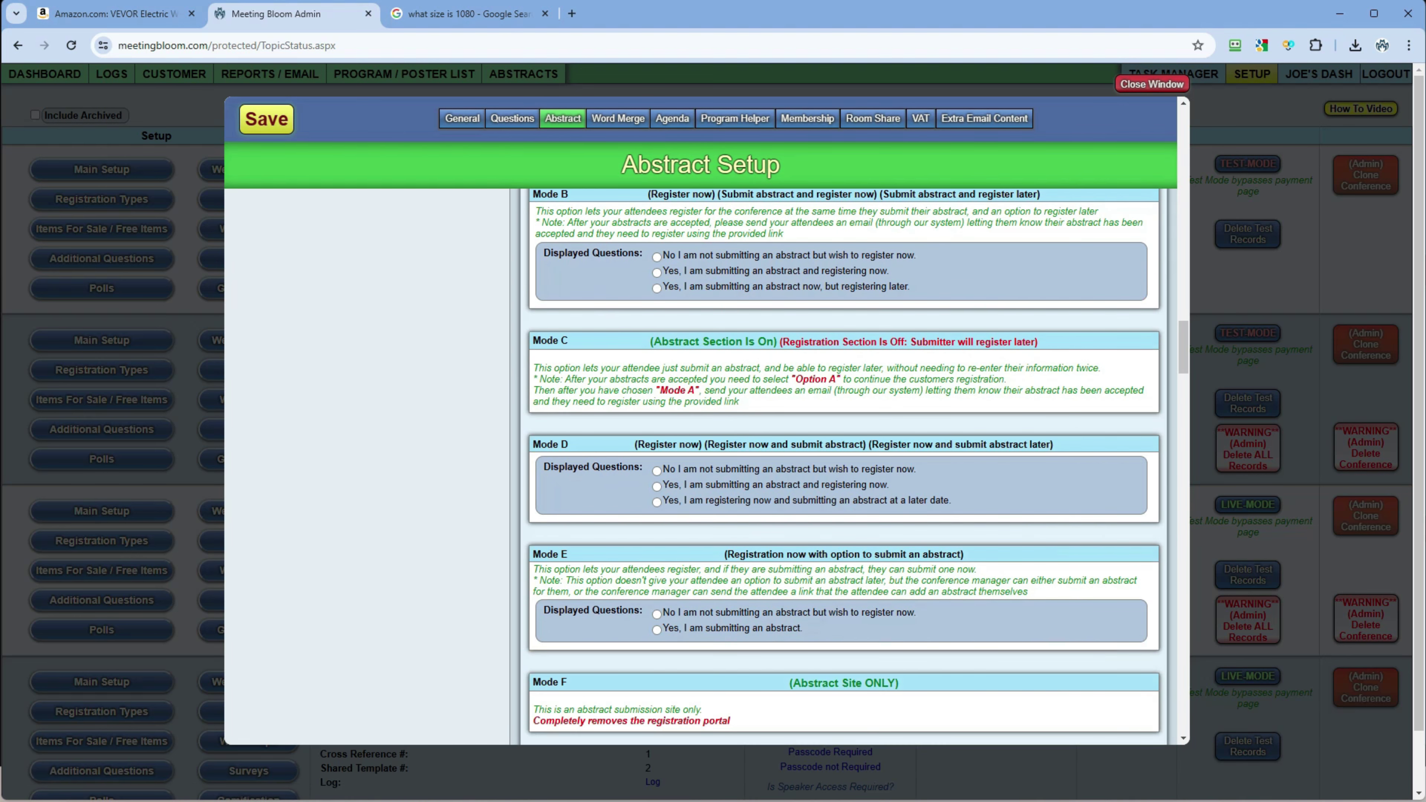
pyautogui.scroll(3, 842, 460)
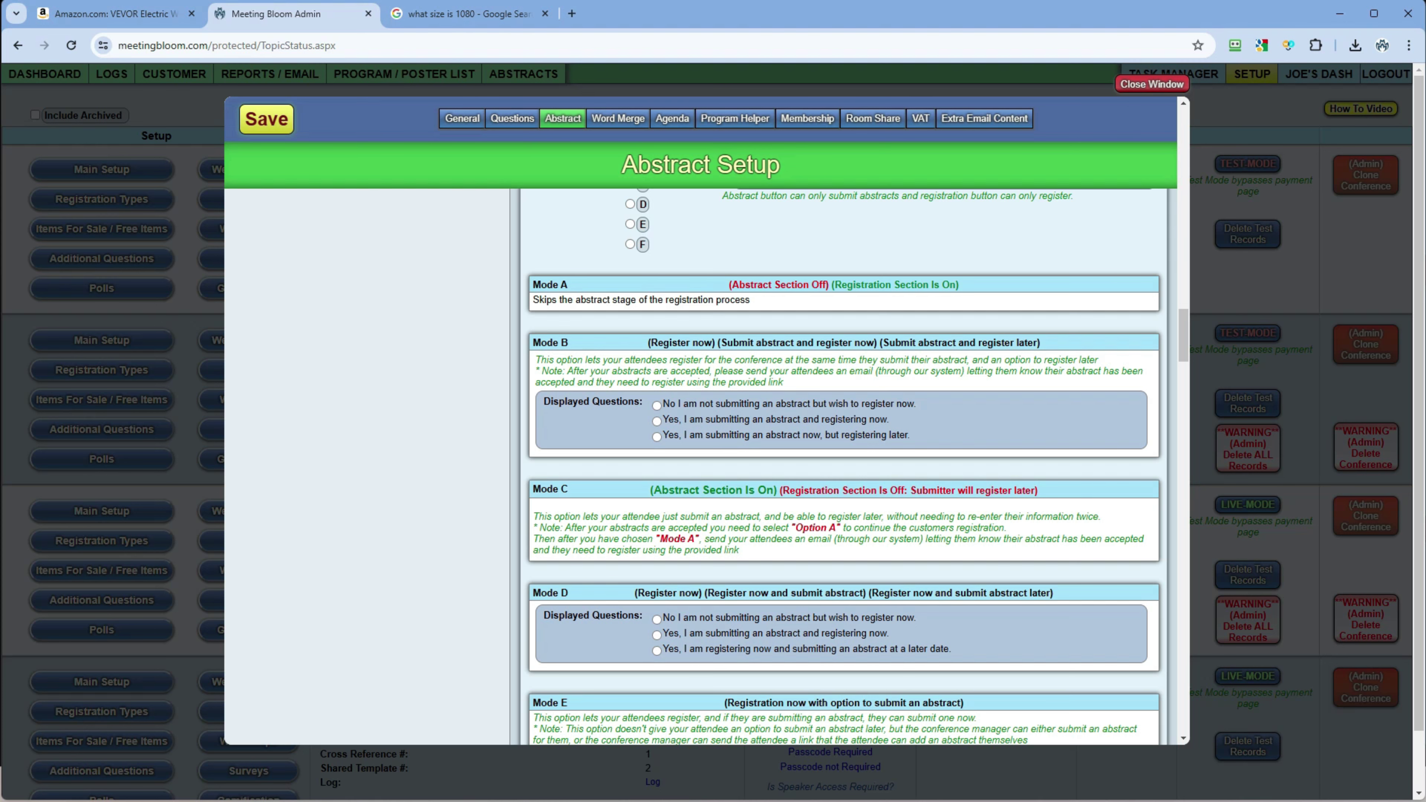
pyautogui.scroll(-5, 707, 466)
pyautogui.scroll(-2, 706, 466)
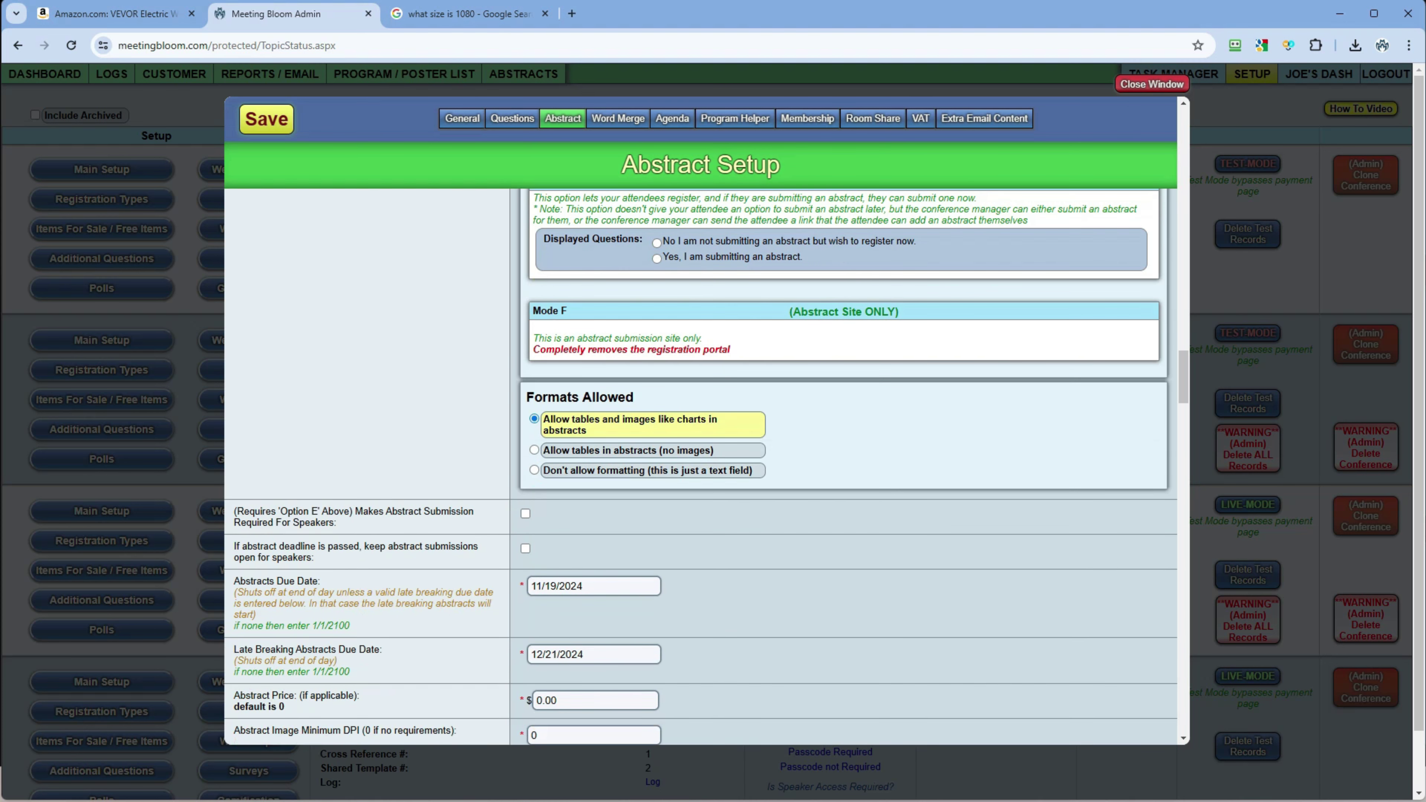
# Step: Review the remaining Abstract Setup settings: formats allowed, due dates, price, image minimum DPI, word limit and the Abstract Review Portal options
pyautogui.moveTo(548, 397); pyautogui.dragTo(608, 397)
pyautogui.scroll(-2, 707, 466)
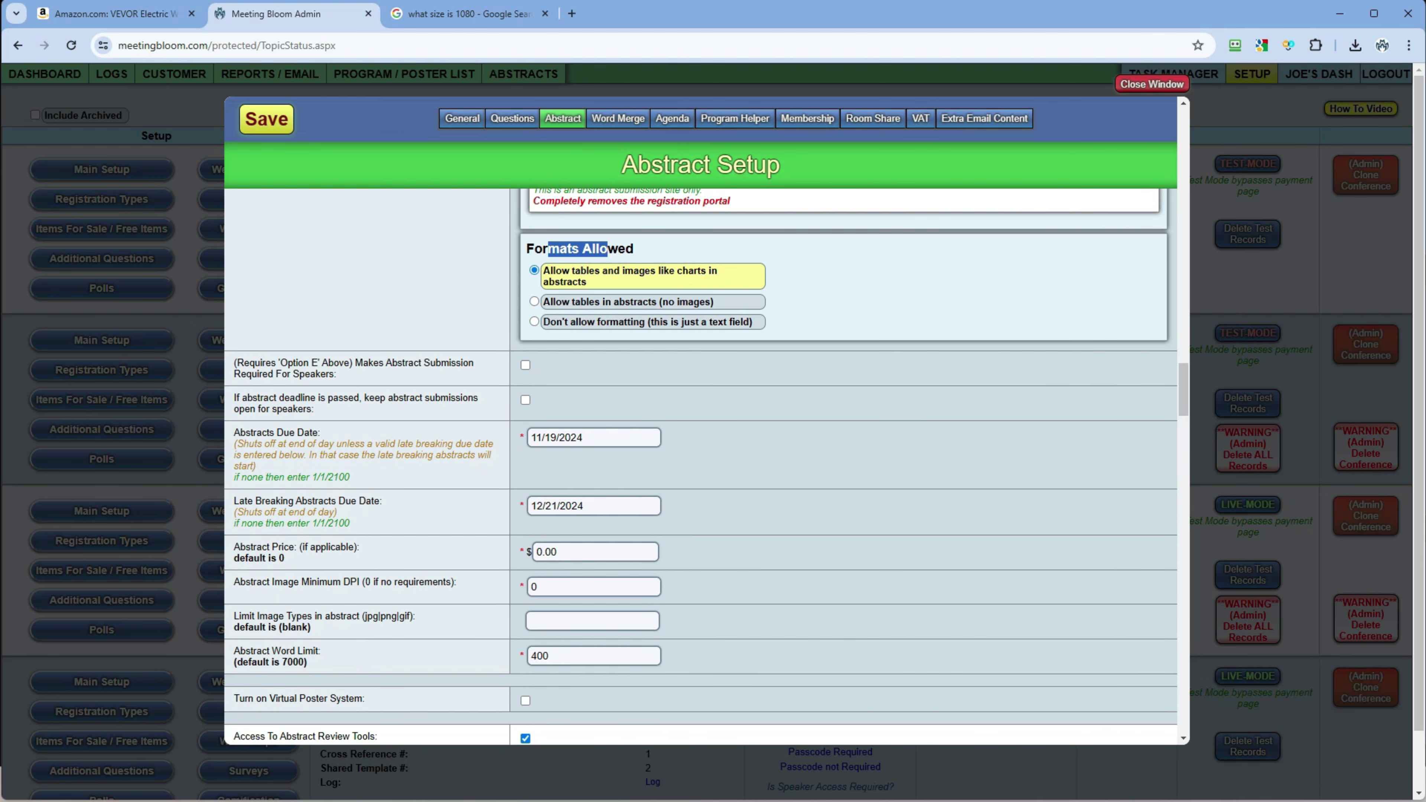
pyautogui.moveTo(250, 441); pyautogui.dragTo(299, 435)
pyautogui.moveTo(271, 501); pyautogui.dragTo(366, 501)
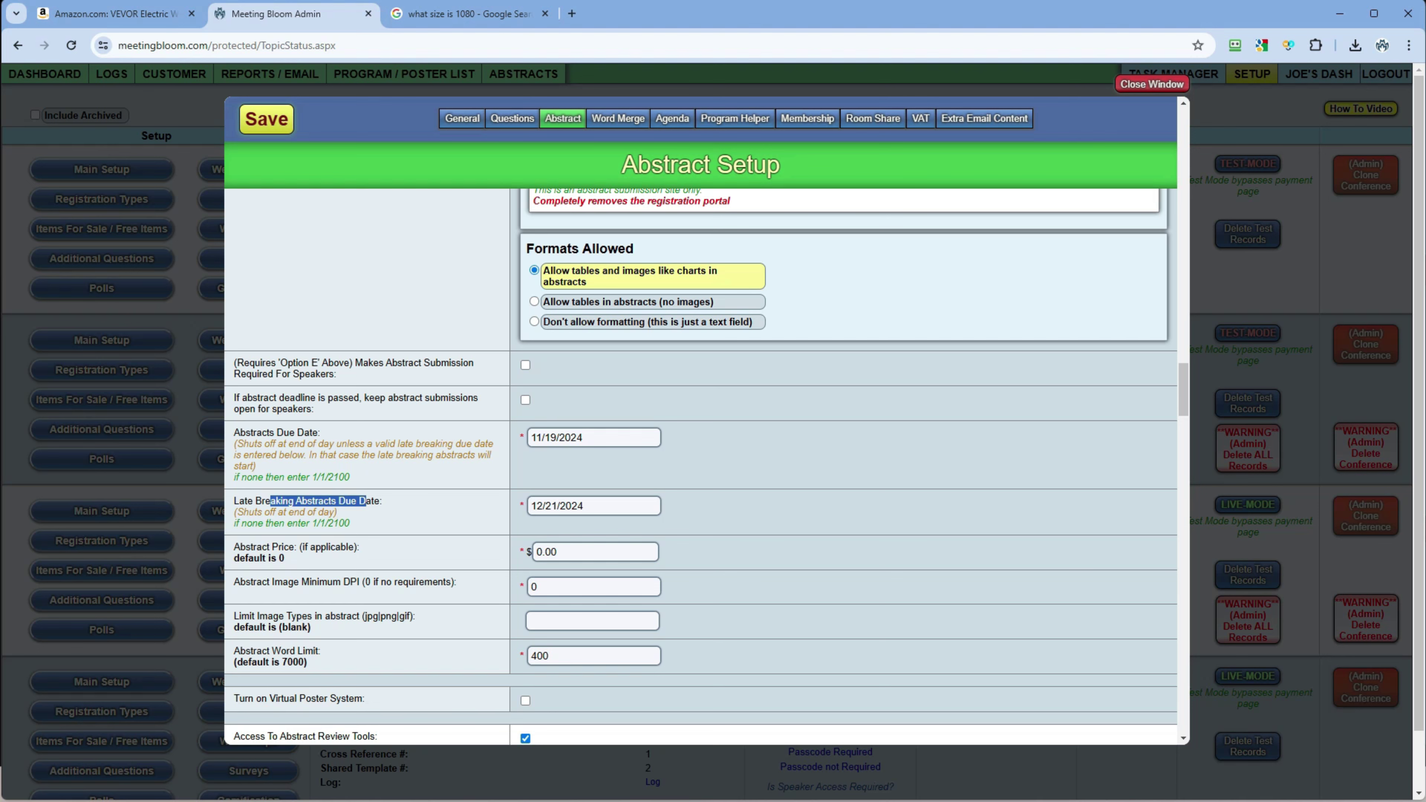
pyautogui.scroll(-1, 707, 466)
pyautogui.moveTo(234, 473); pyautogui.dragTo(327, 507)
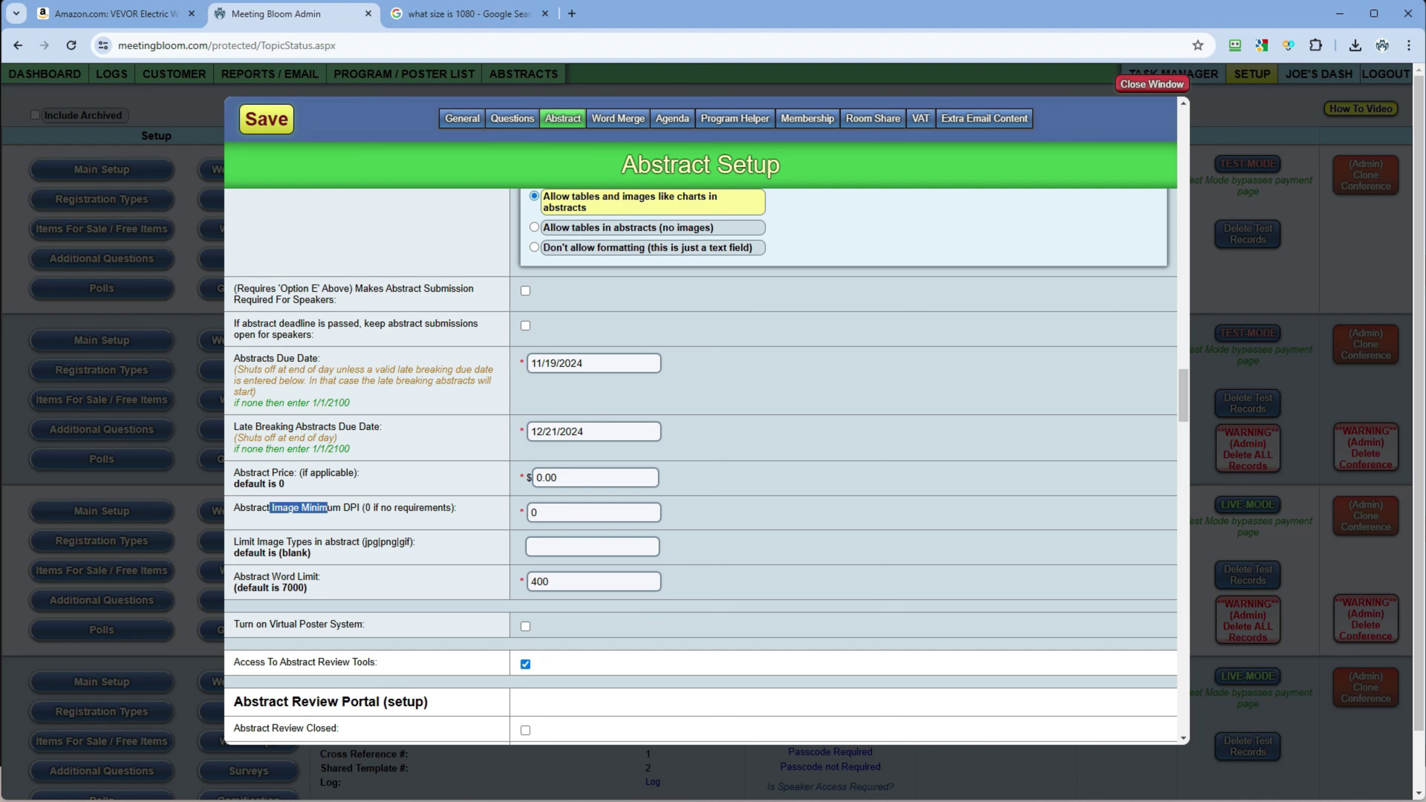
pyautogui.scroll(-1, 701, 466)
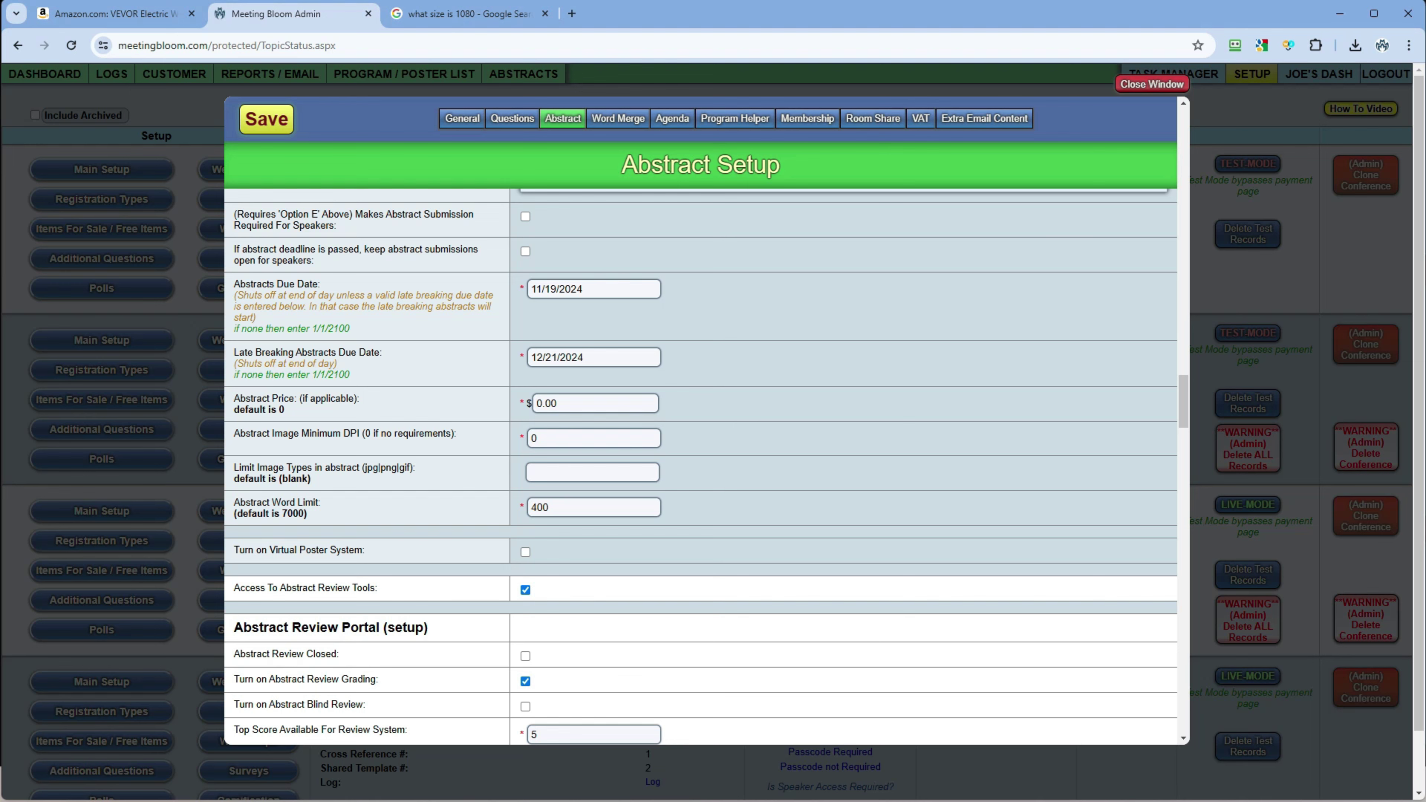
pyautogui.scroll(-1, 701, 467)
pyautogui.scroll(-3, 701, 466)
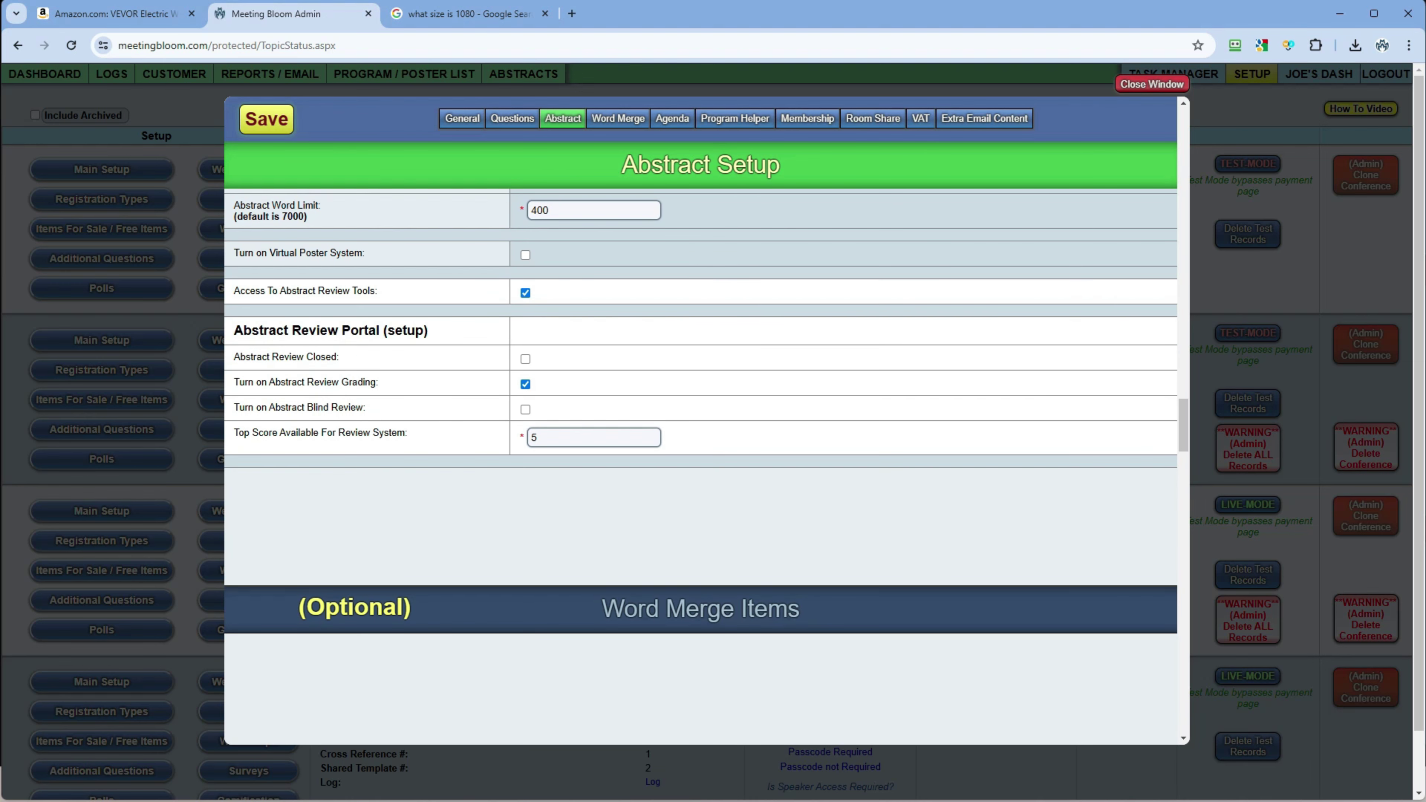
# Step: Go through the Word Merge and Agenda sections to the Program Helper section, and review its login user name and password fields
pyautogui.click(617, 119)
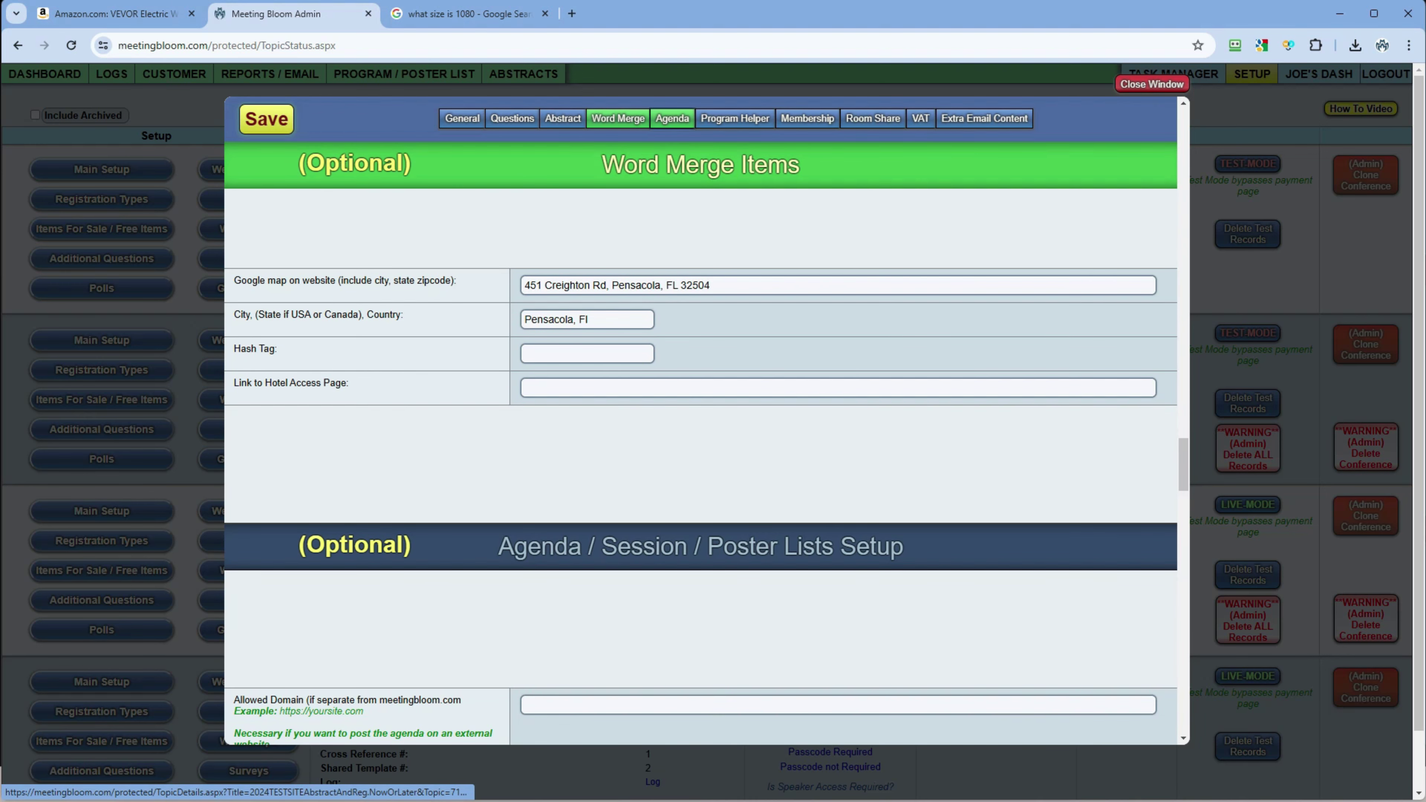
pyautogui.click(672, 118)
pyautogui.click(734, 118)
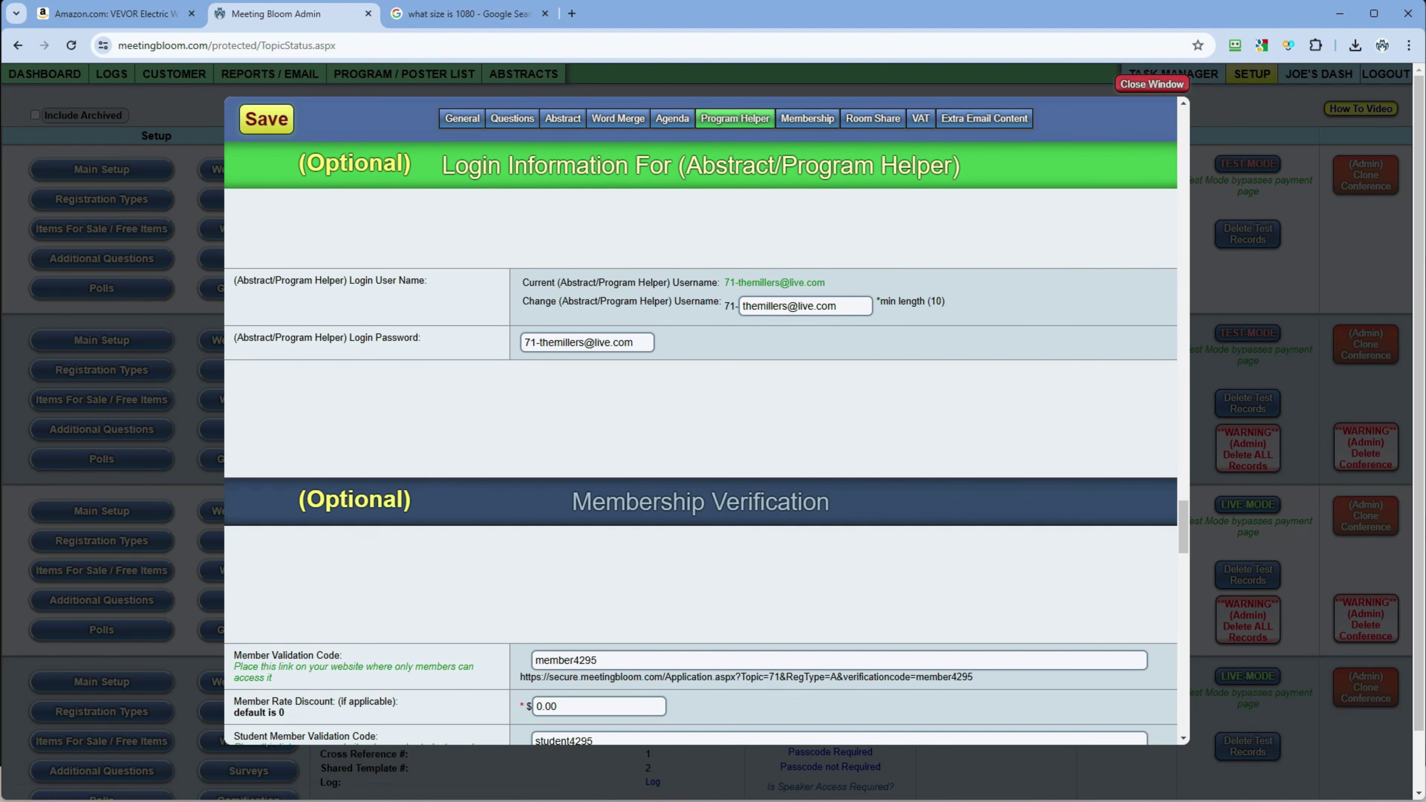
pyautogui.moveTo(234, 281); pyautogui.dragTo(421, 337)
pyautogui.click(428, 342)
# Step: Review the optional Membership Verification, Room Share Tool and Tax/VAT Settings sections of the conference setup
pyautogui.click(808, 118)
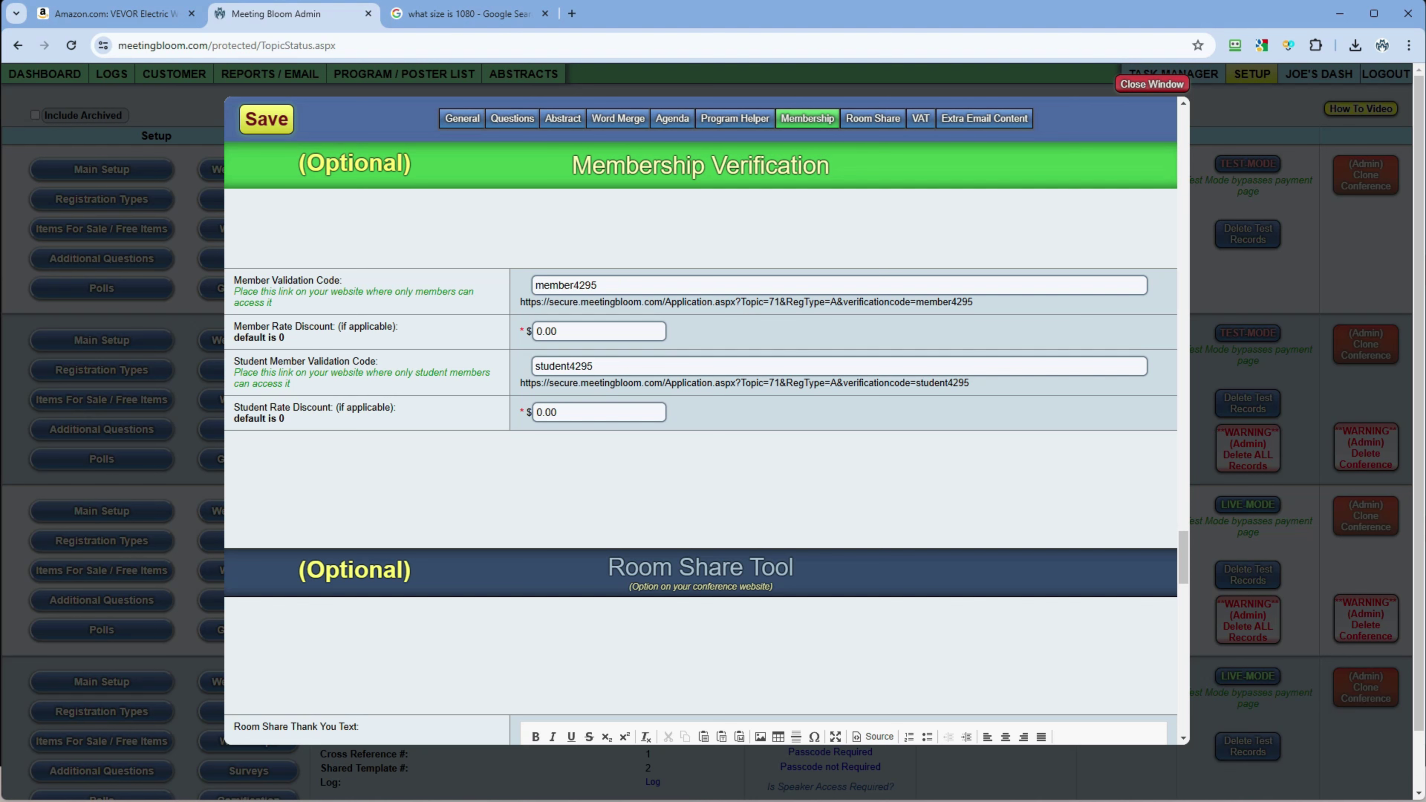
pyautogui.click(874, 118)
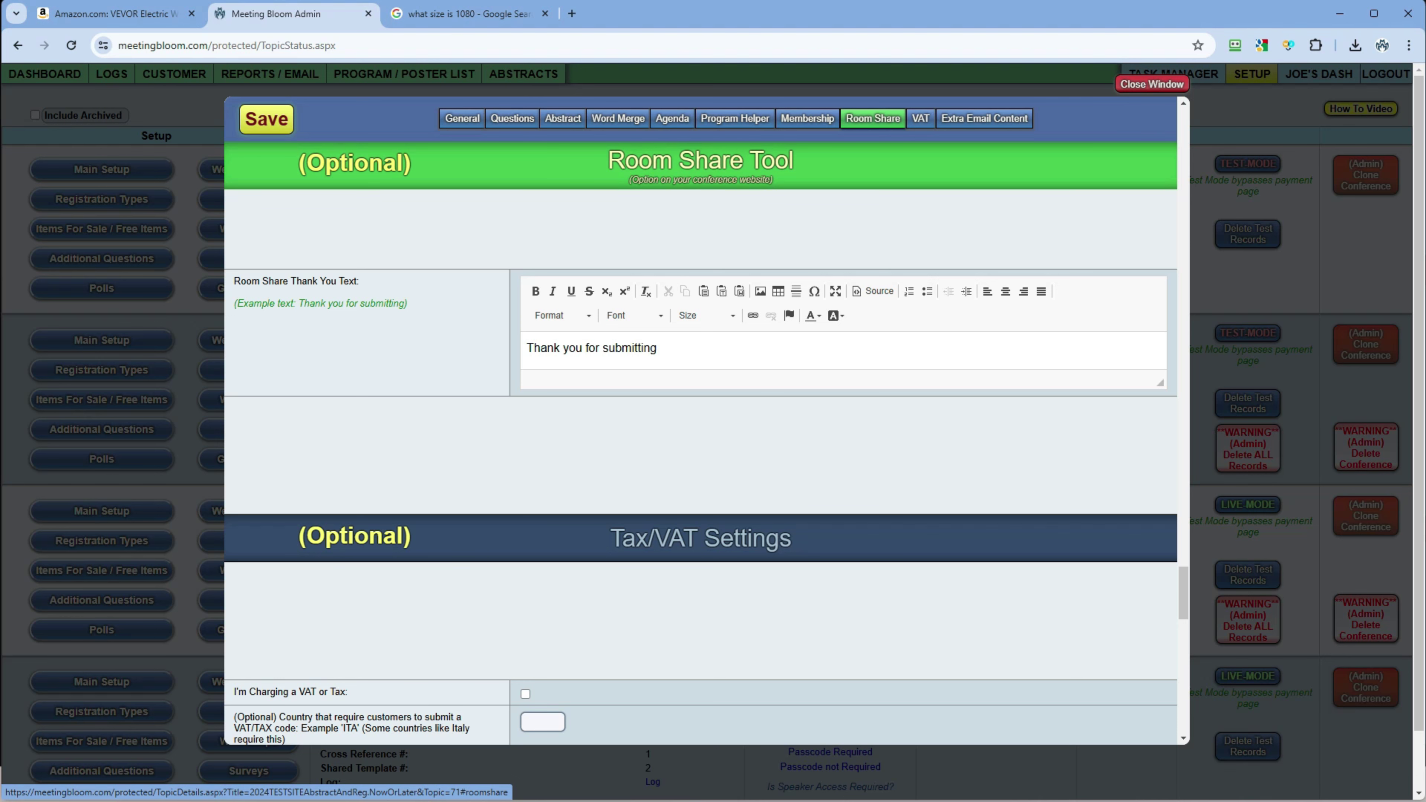
pyautogui.click(920, 118)
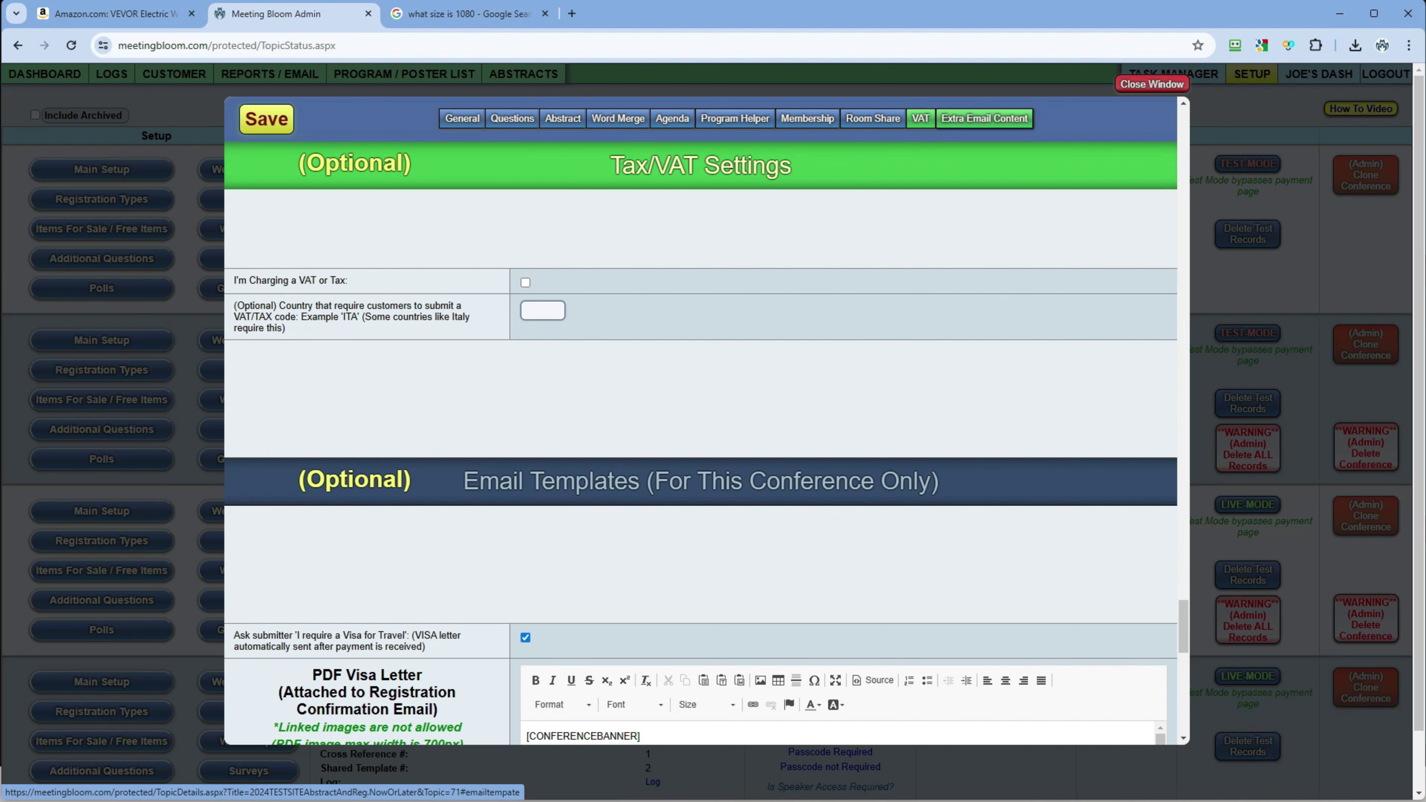
# Step: Review the Email Templates section with its PDF Visa Letter content, and close the Main Setup without saving
pyautogui.click(984, 118)
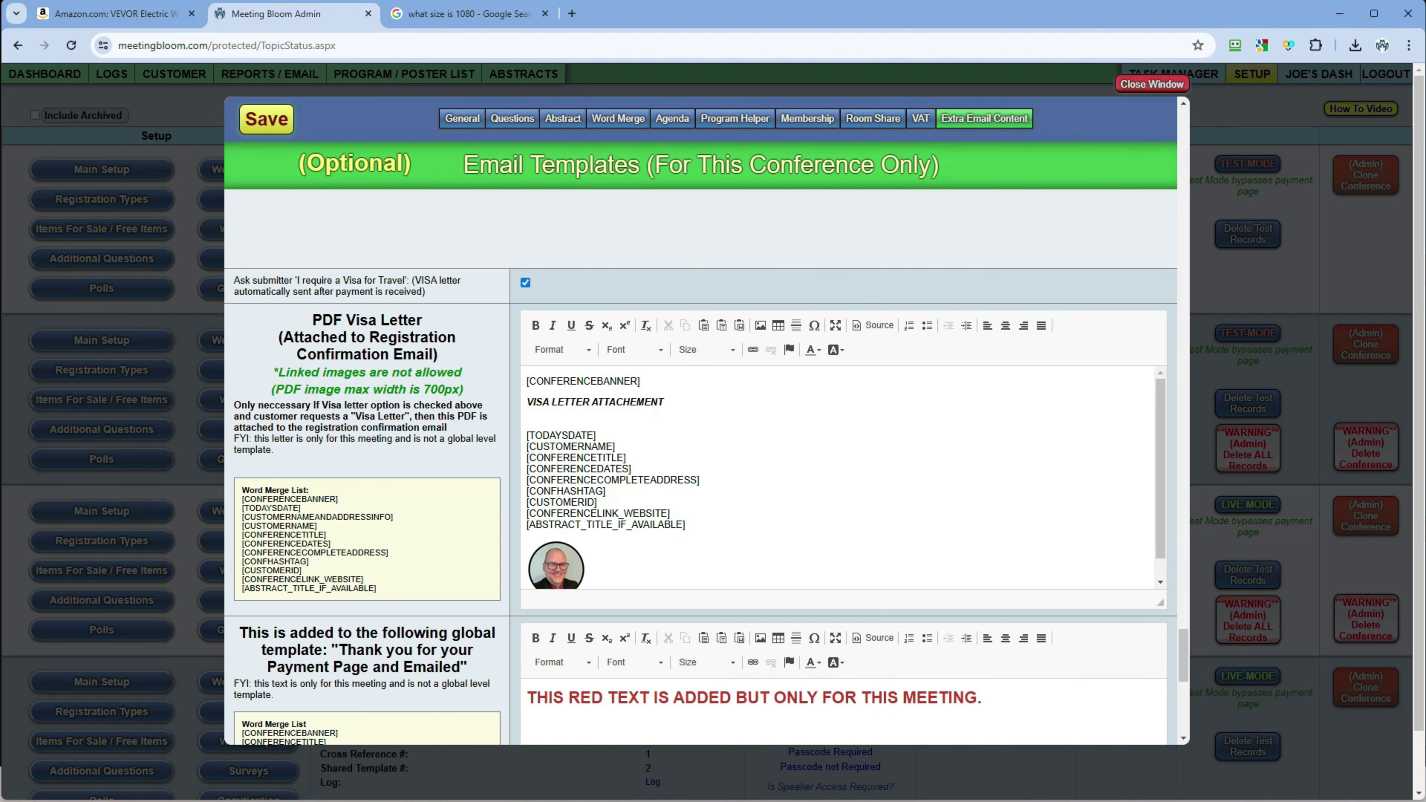
pyautogui.scroll(-1, 985, 119)
pyautogui.scroll(2, 984, 119)
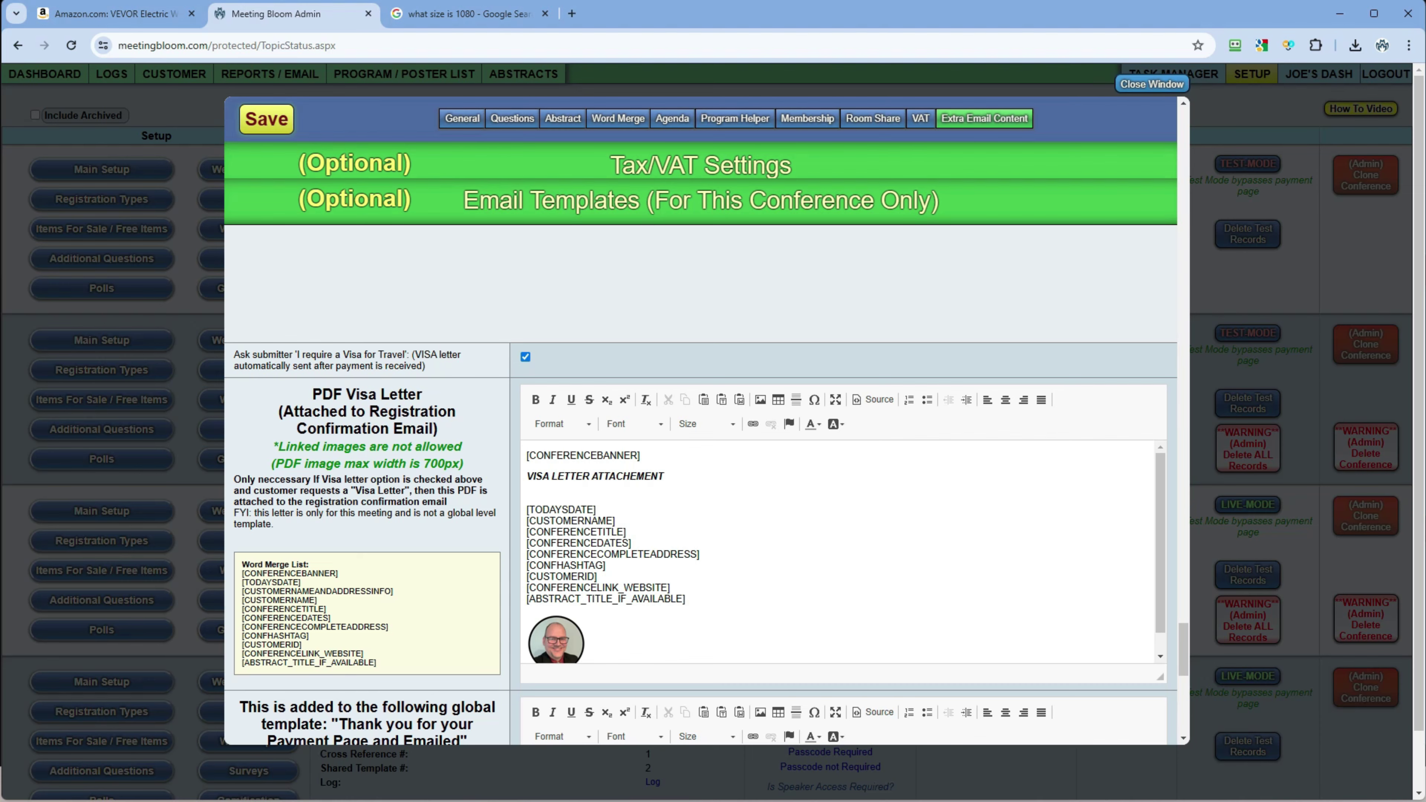
pyautogui.click(1152, 84)
pyautogui.moveTo(1156, 73)
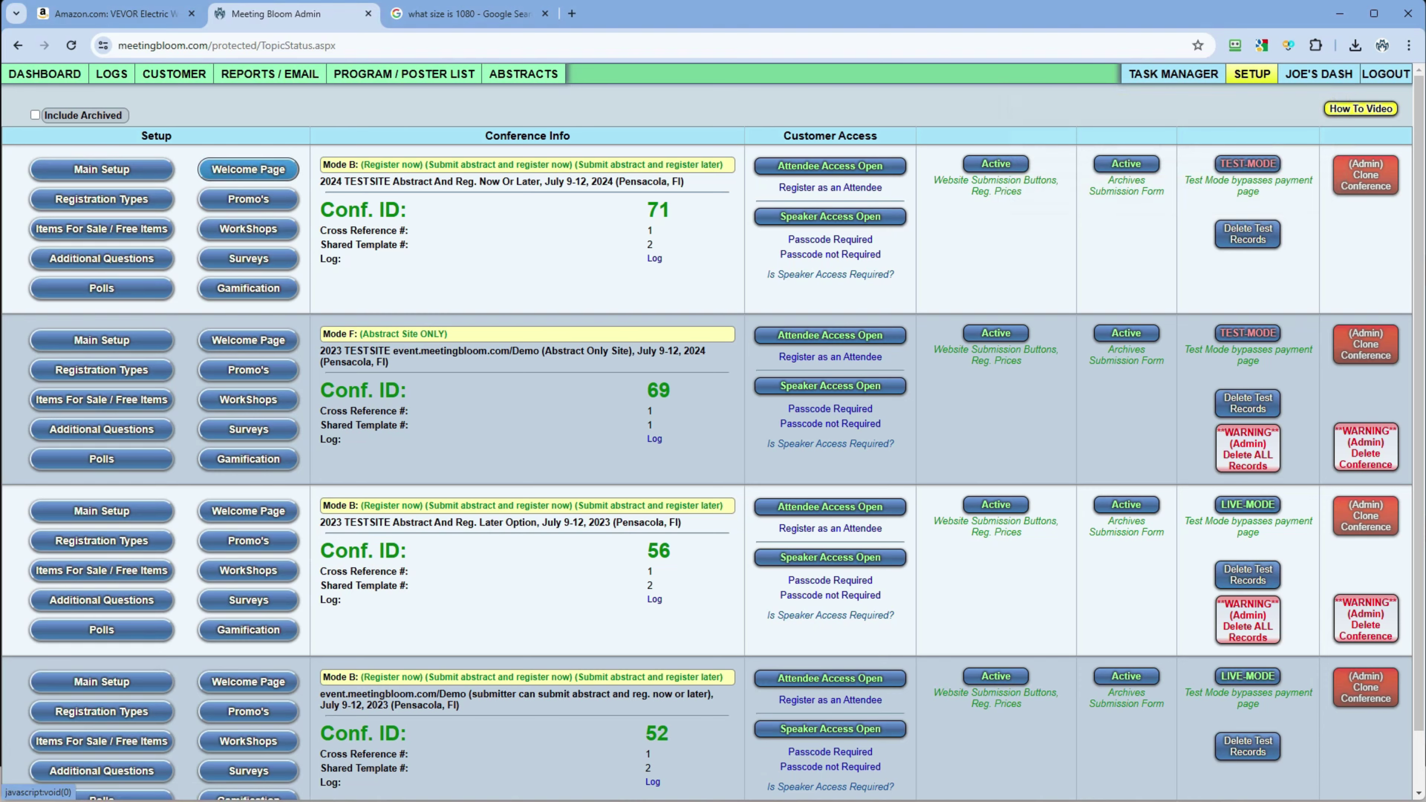
# Step: Open the Welcome Page setup of conference 71, expand the Word Merge List to review its merge fields, and collapse it again
pyautogui.click(248, 169)
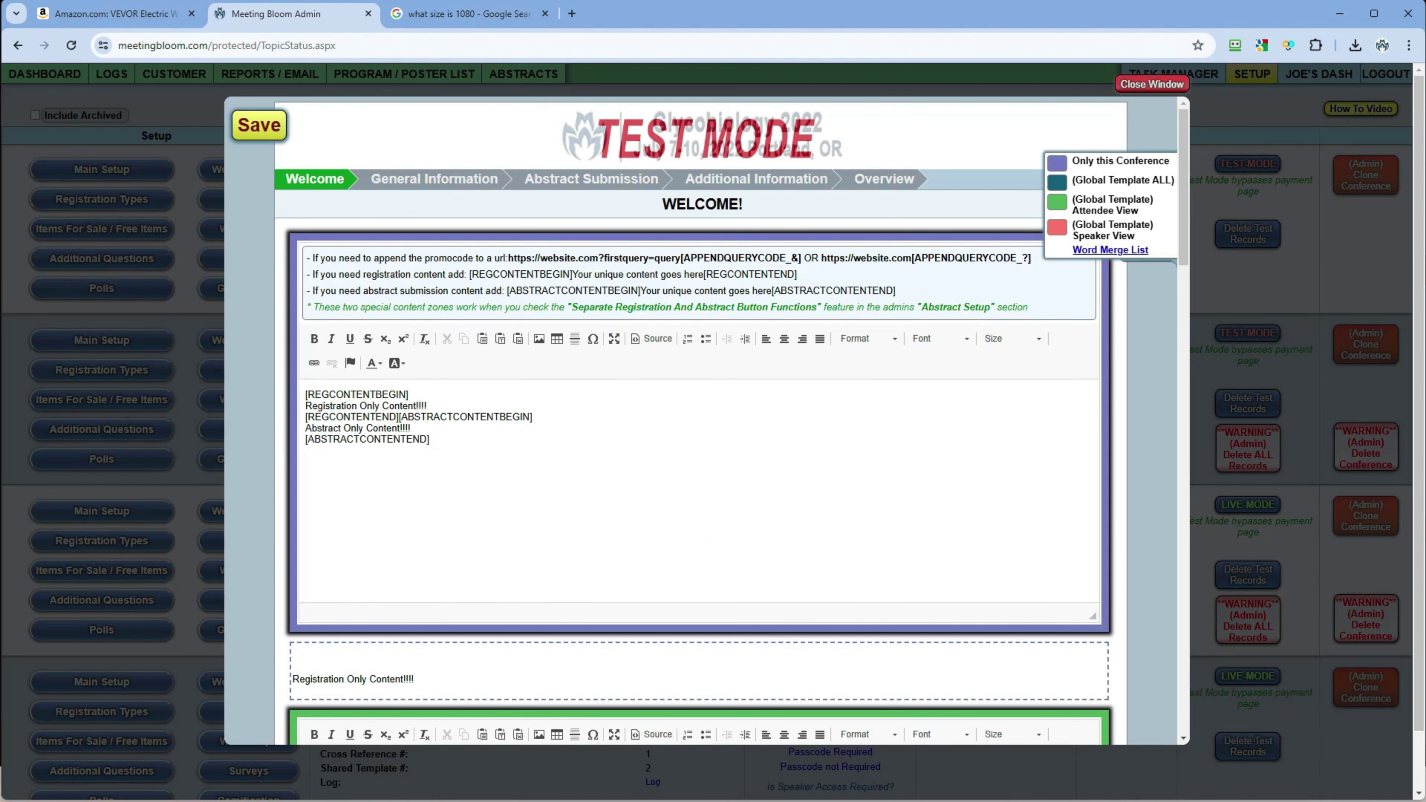
pyautogui.scroll(-1, 702, 421)
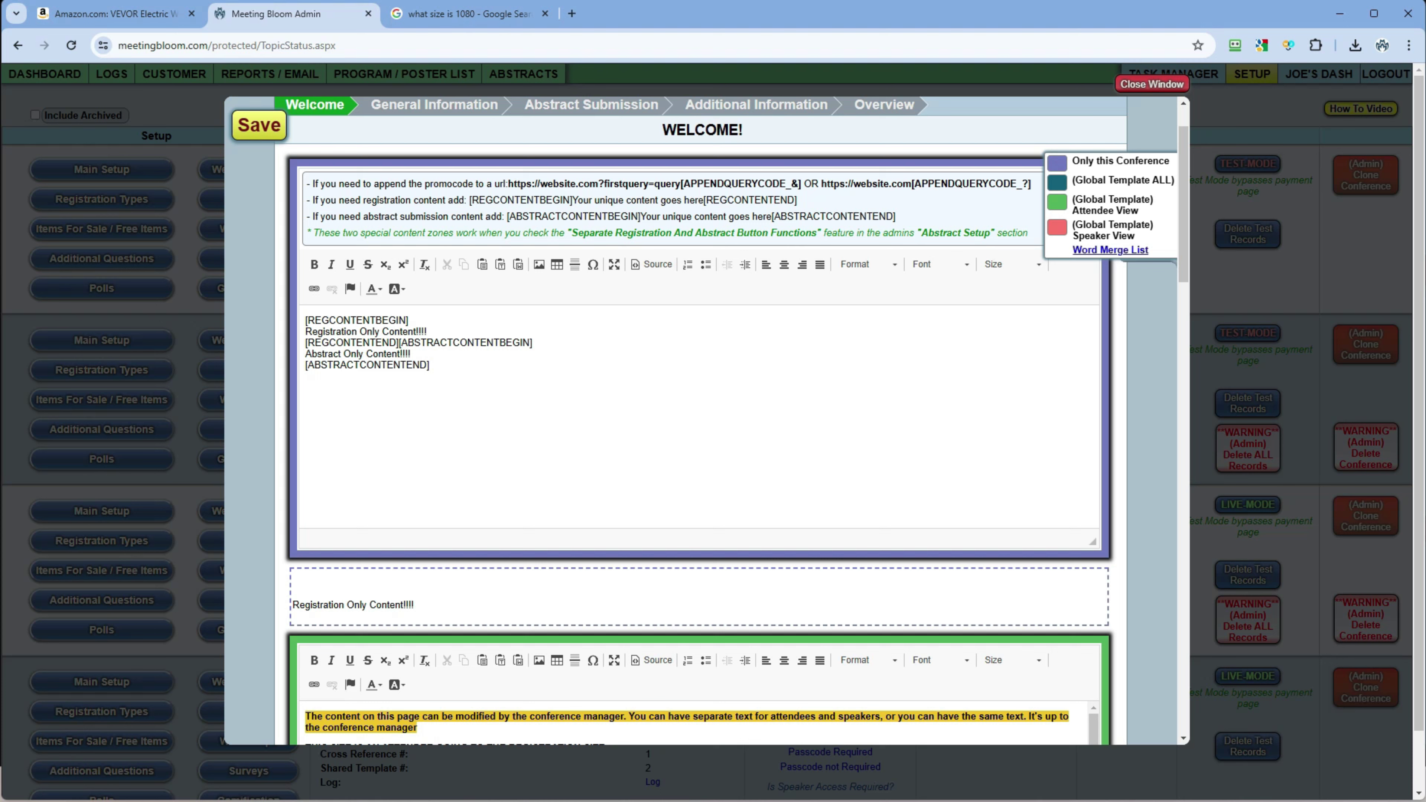
pyautogui.click(1111, 249)
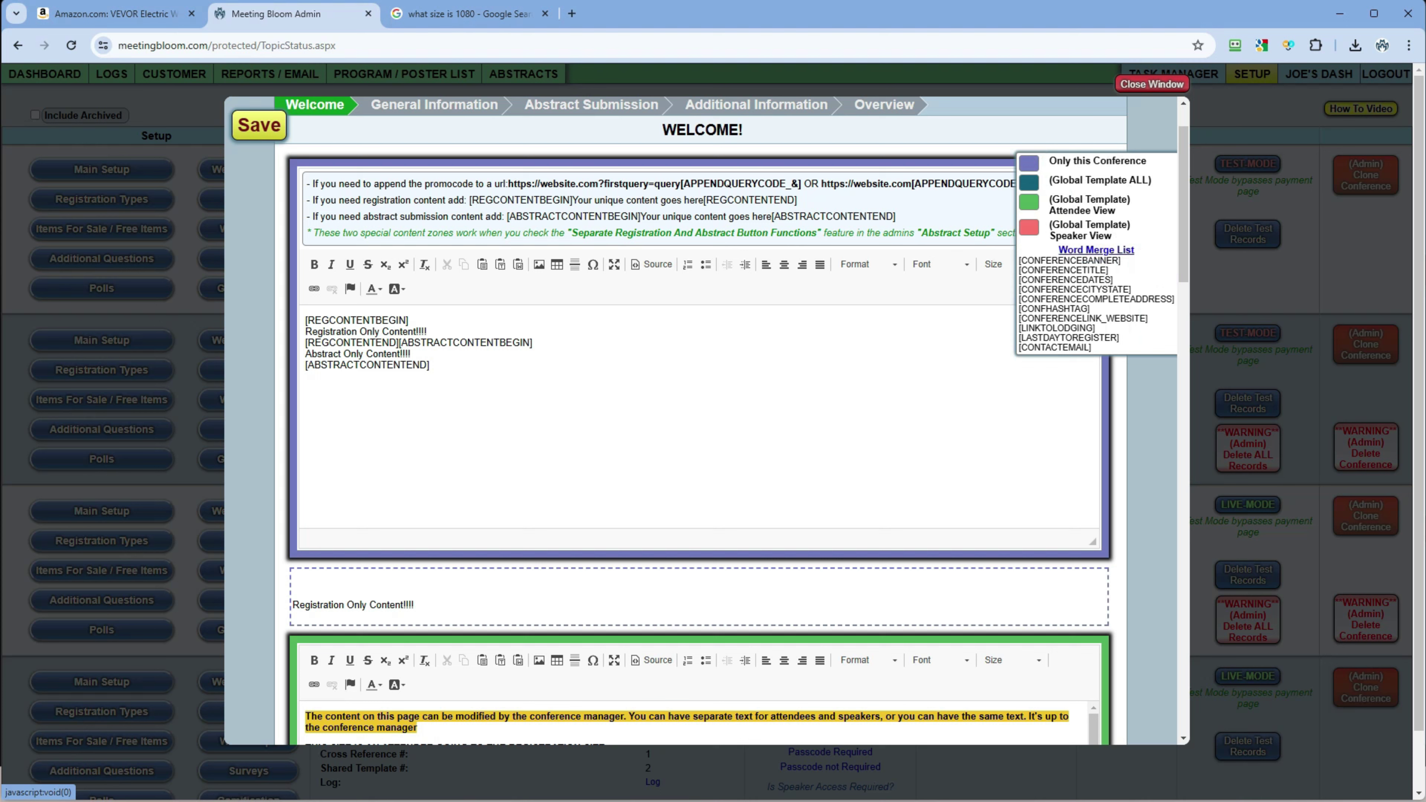
pyautogui.moveTo(1019, 260); pyautogui.dragTo(1091, 347)
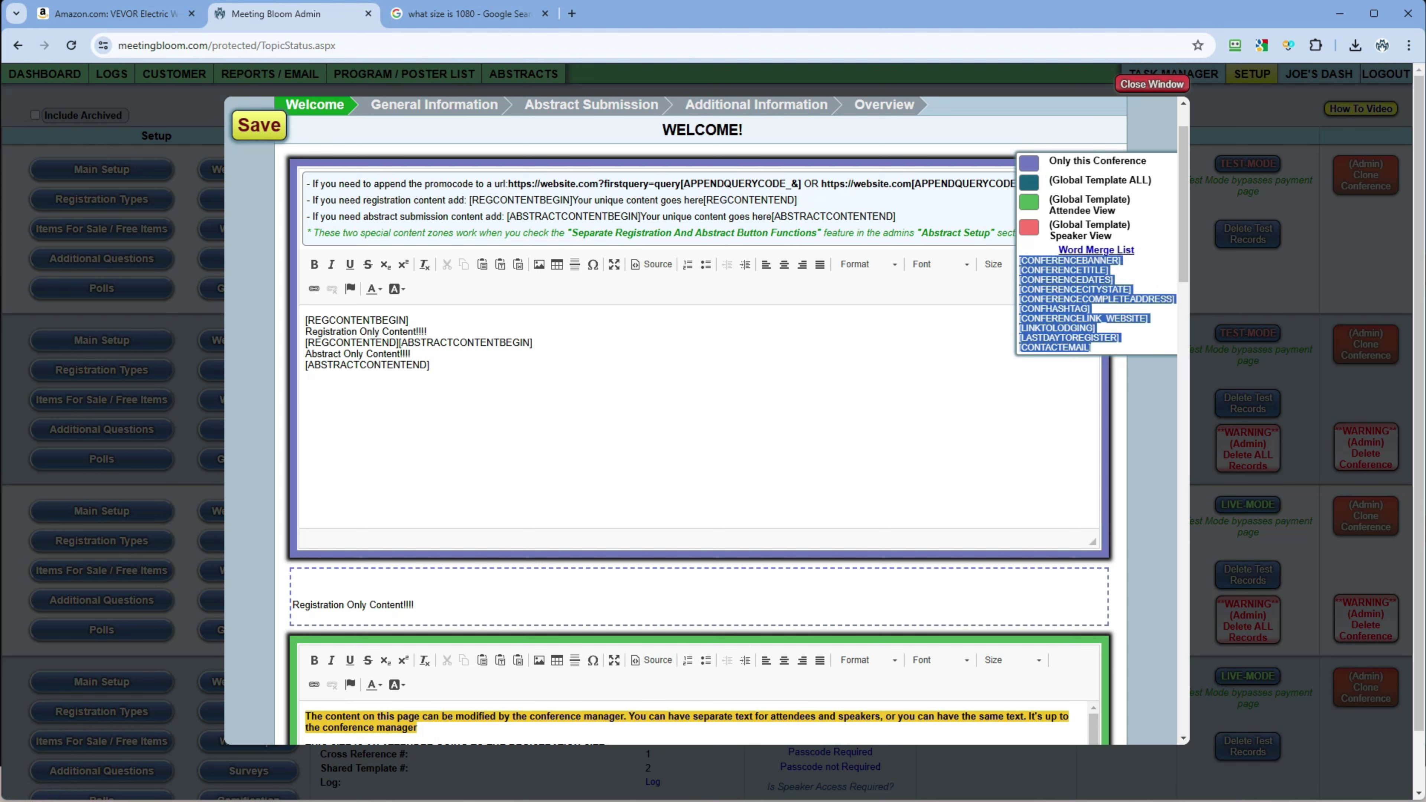
pyautogui.click(1100, 250)
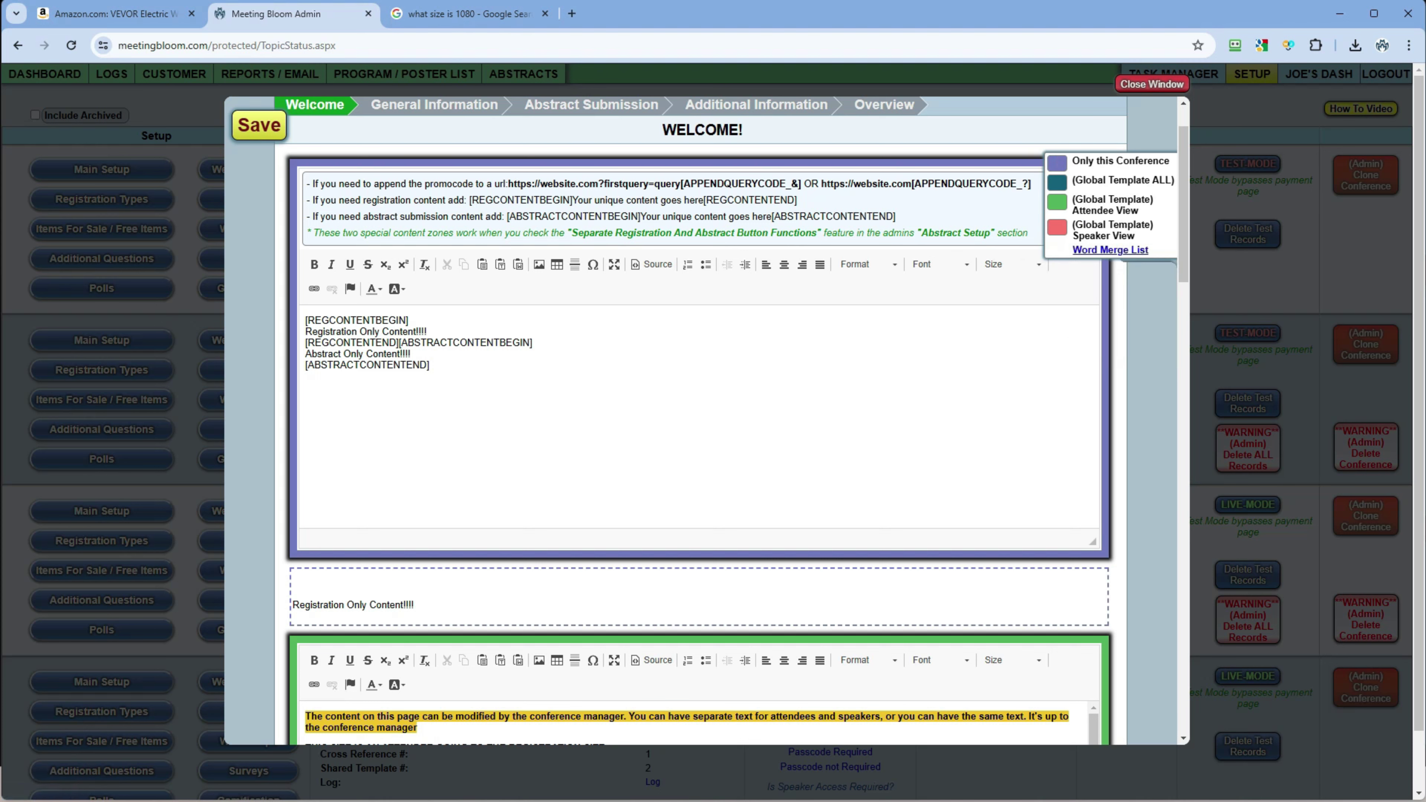
# Step: Review the Welcome Page's conference-only, attendee and speaker template content against the colour legend, and close it without saving
pyautogui.moveTo(1080, 161); pyautogui.dragTo(1172, 162)
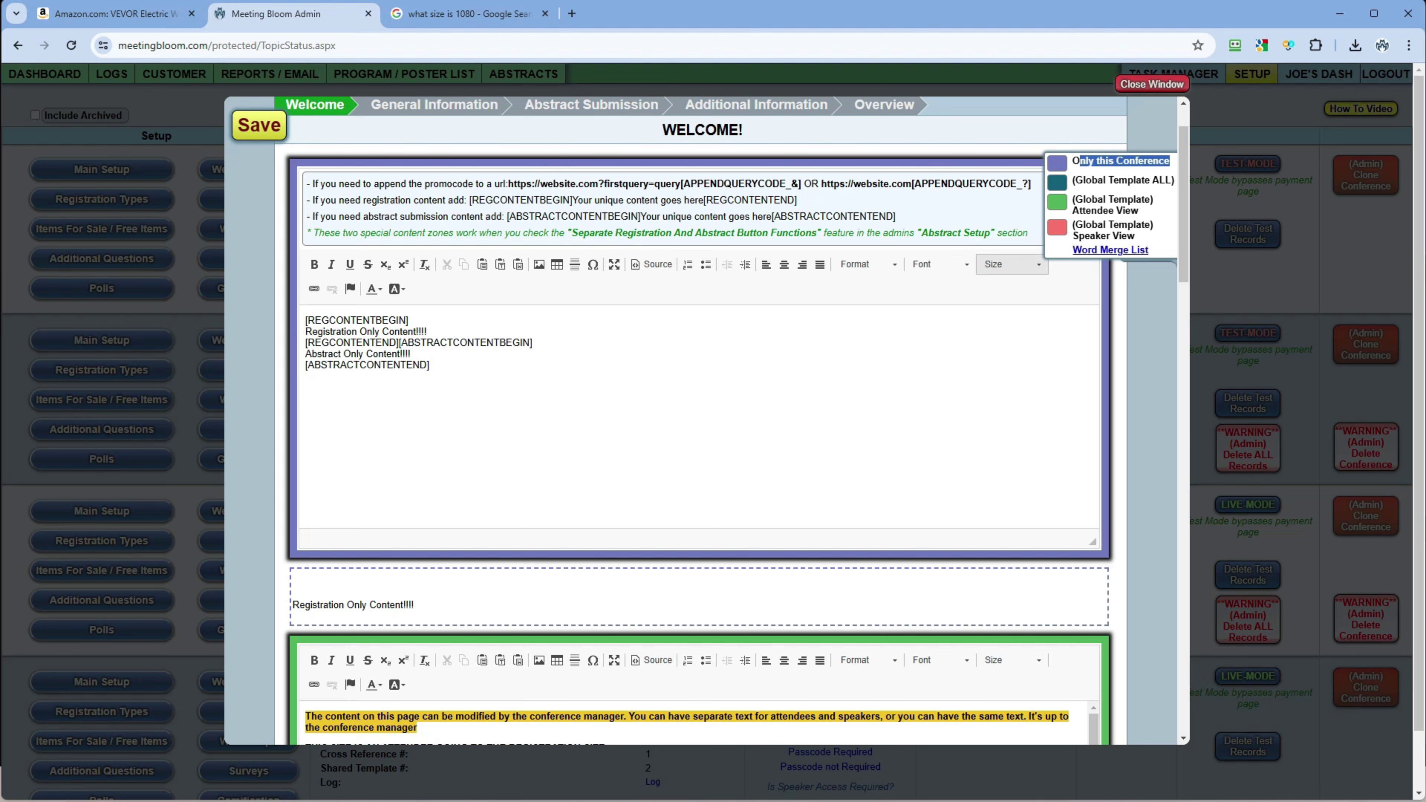
pyautogui.click(1171, 163)
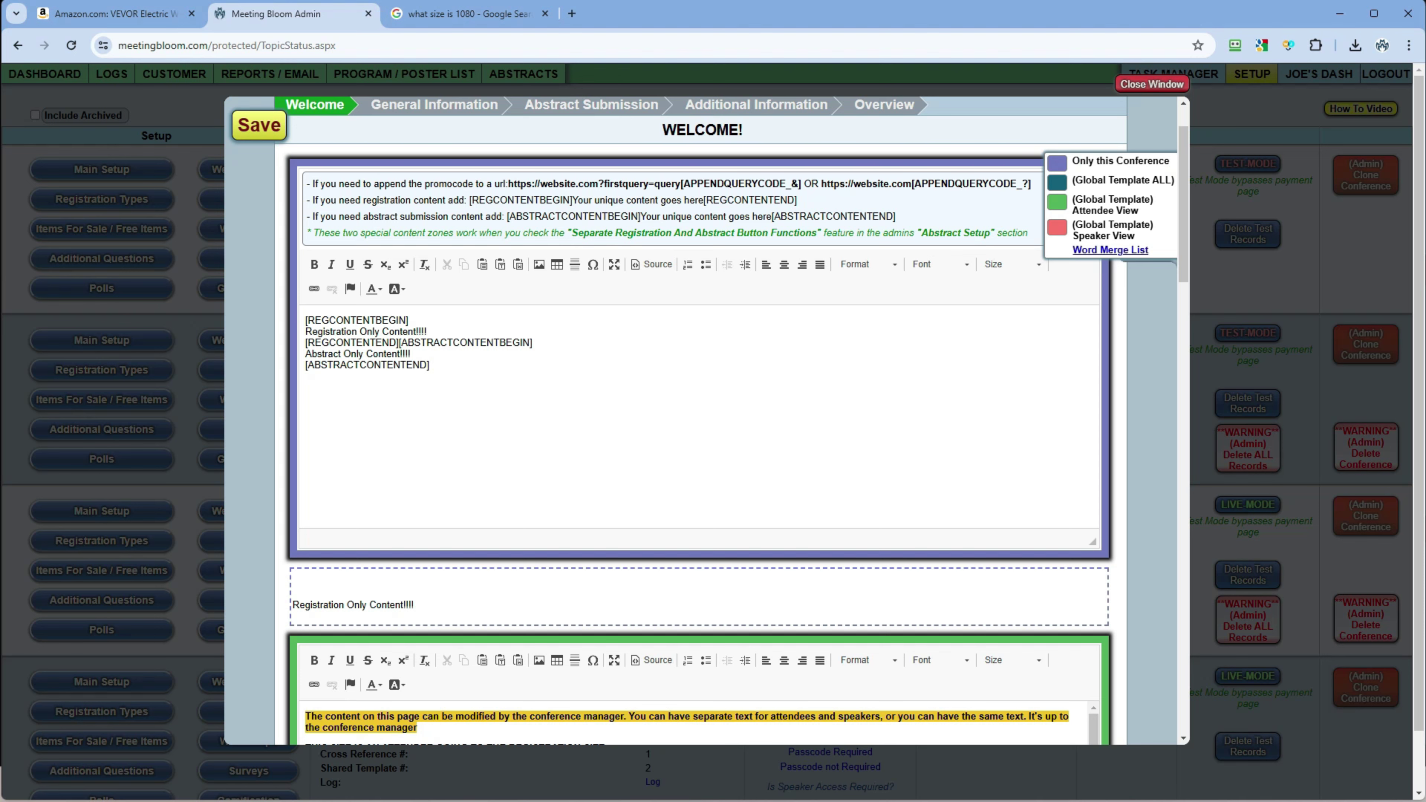
pyautogui.scroll(-5, 700, 422)
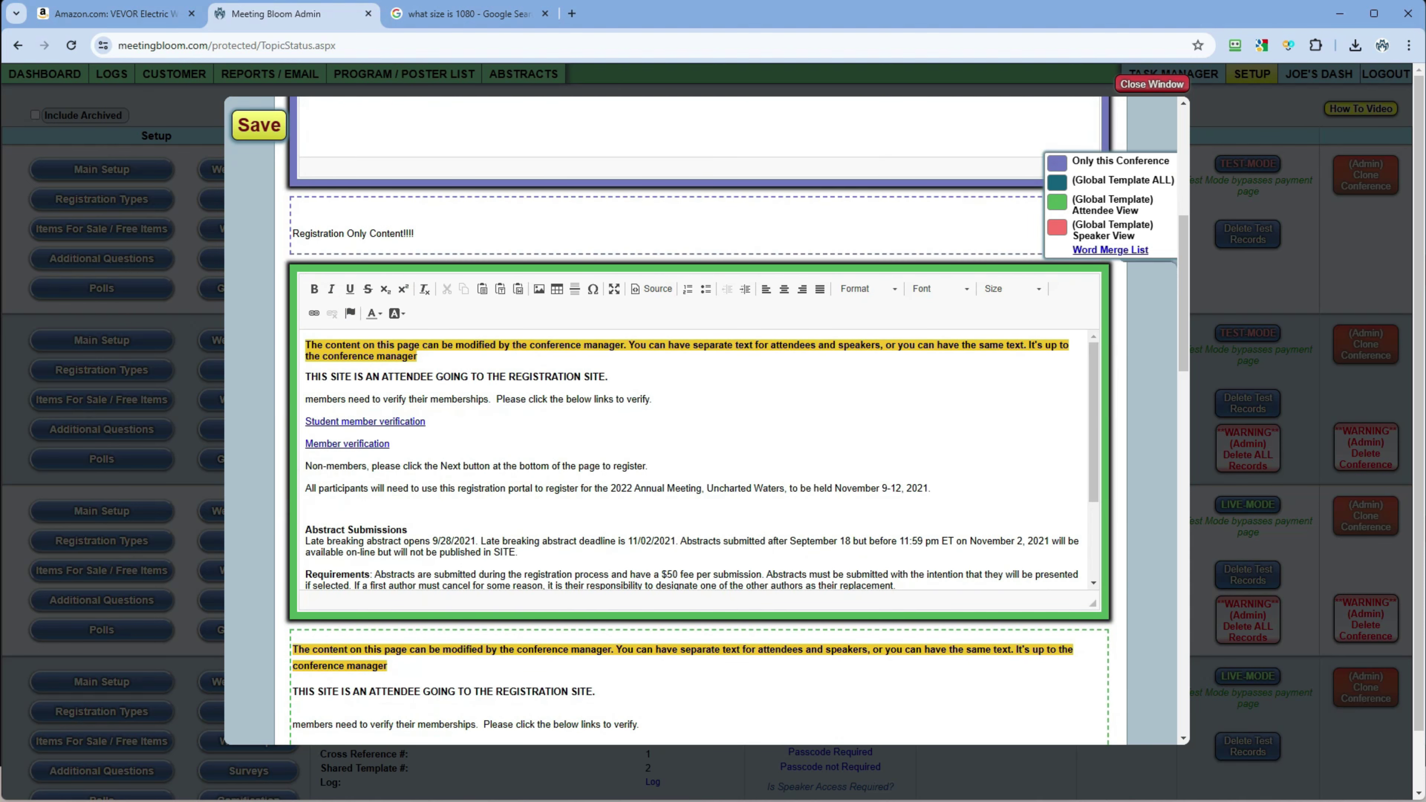
pyautogui.moveTo(1086, 199); pyautogui.dragTo(1104, 210)
pyautogui.scroll(-11, 700, 422)
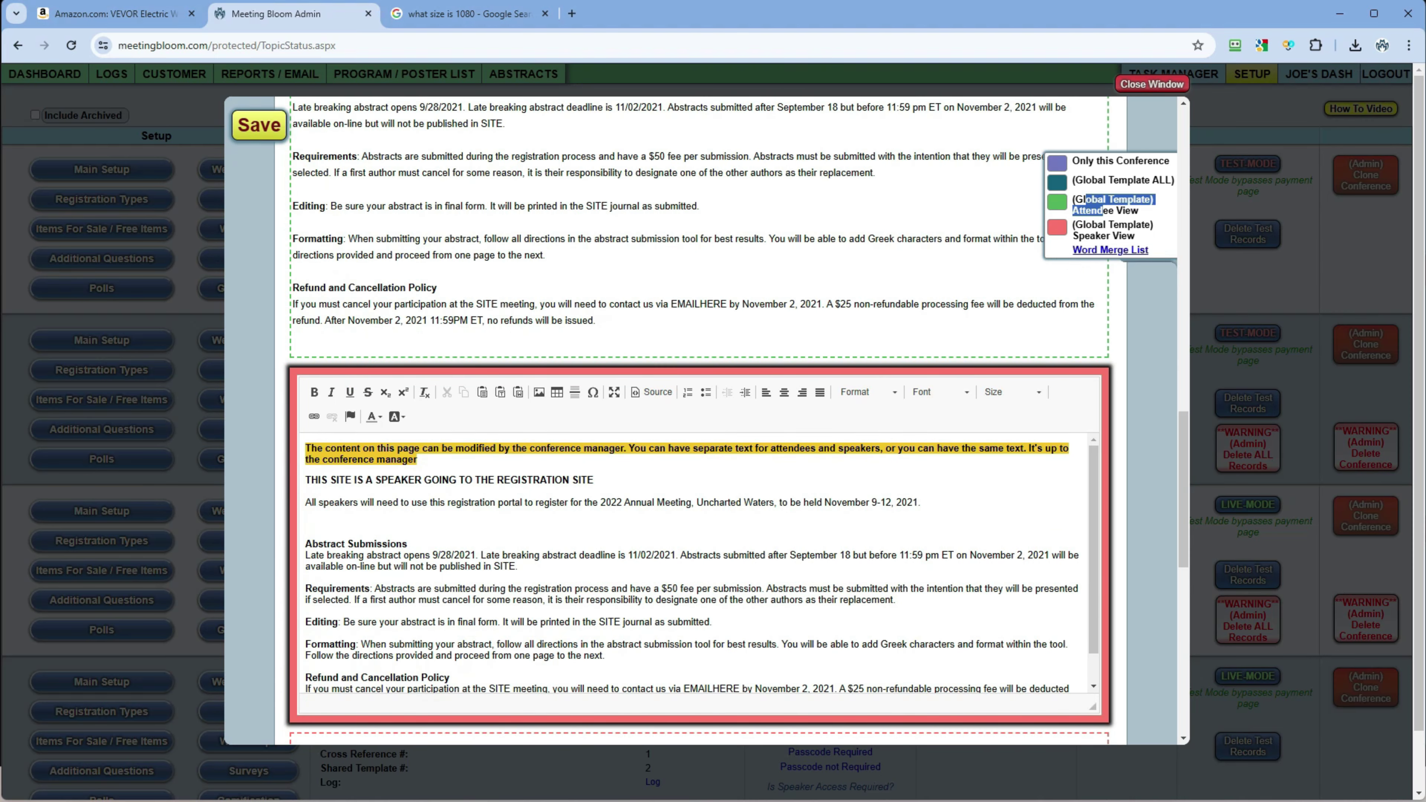
pyautogui.moveTo(1098, 226); pyautogui.dragTo(1122, 236)
pyautogui.scroll(-7, 700, 421)
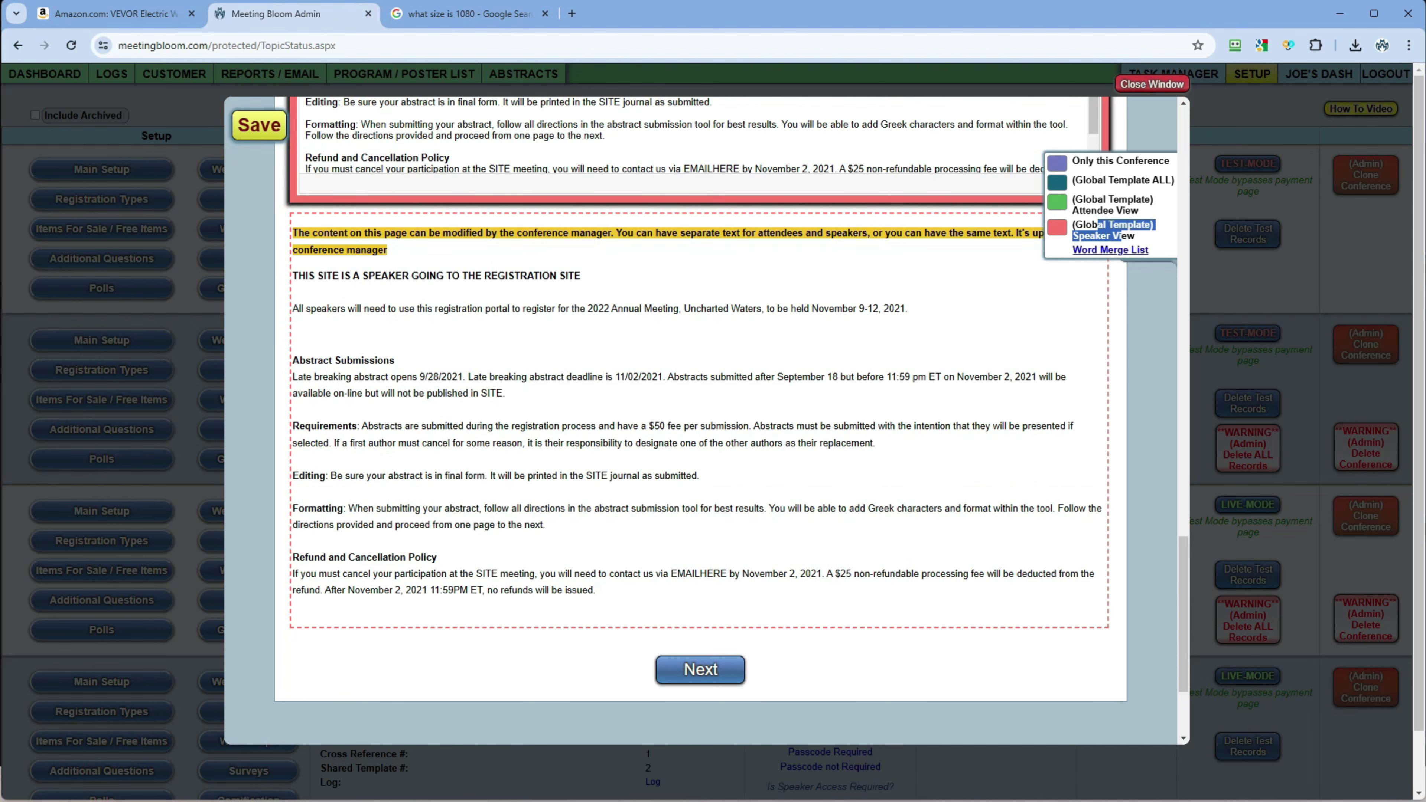
pyautogui.scroll(17, 700, 421)
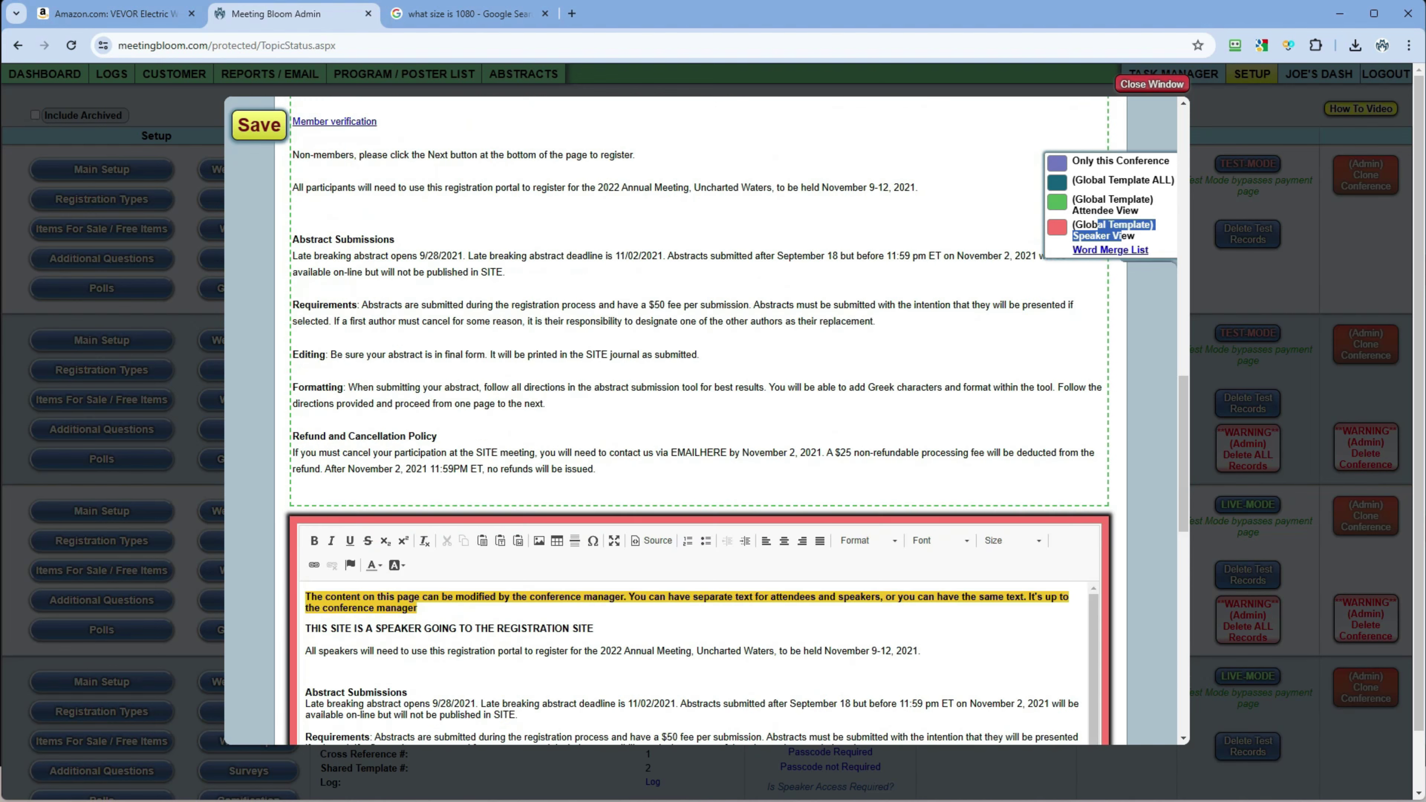
pyautogui.click(1152, 84)
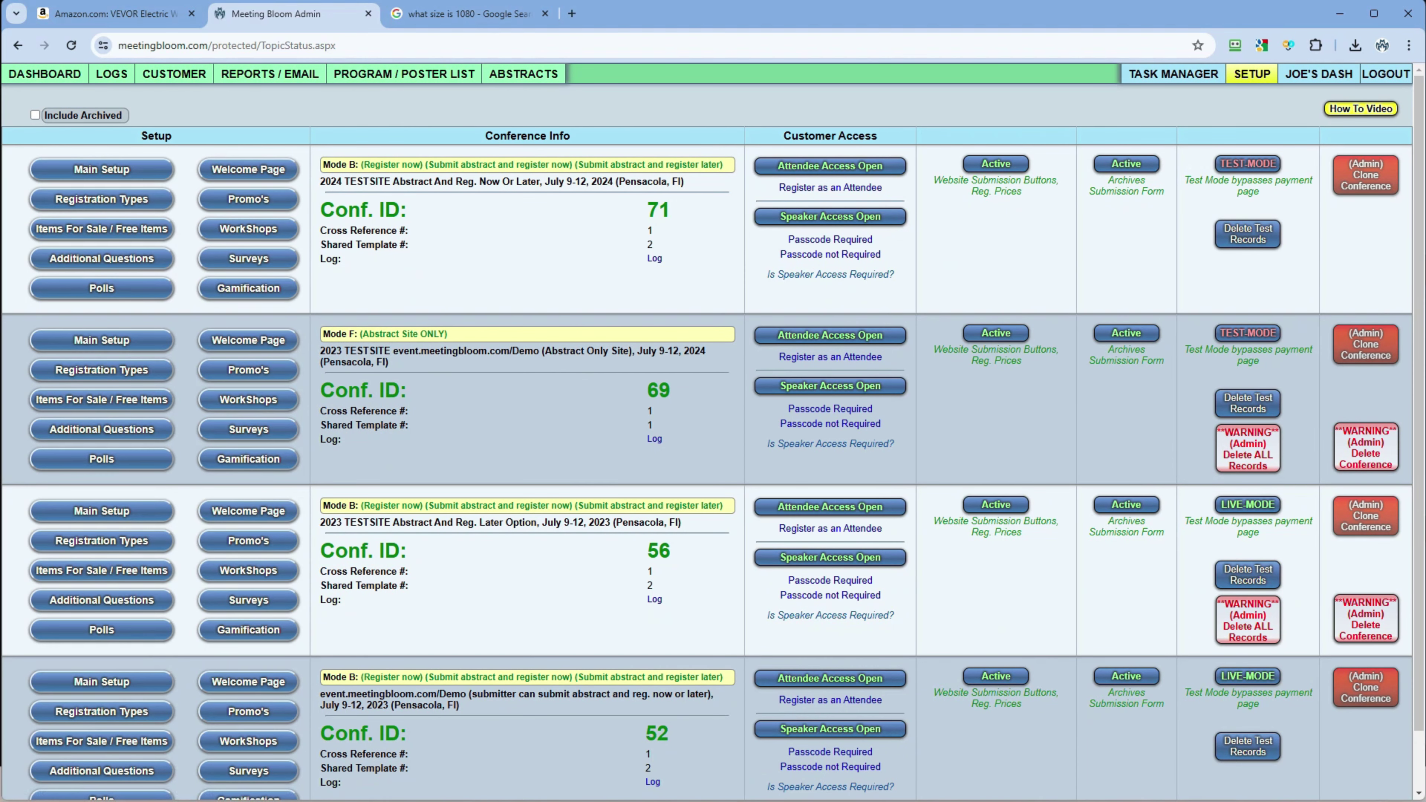
# Step: Open the Registration Types of conference 71, review the early, after-early, regular and registration fees of Regular Registration, and close the window
pyautogui.click(101, 199)
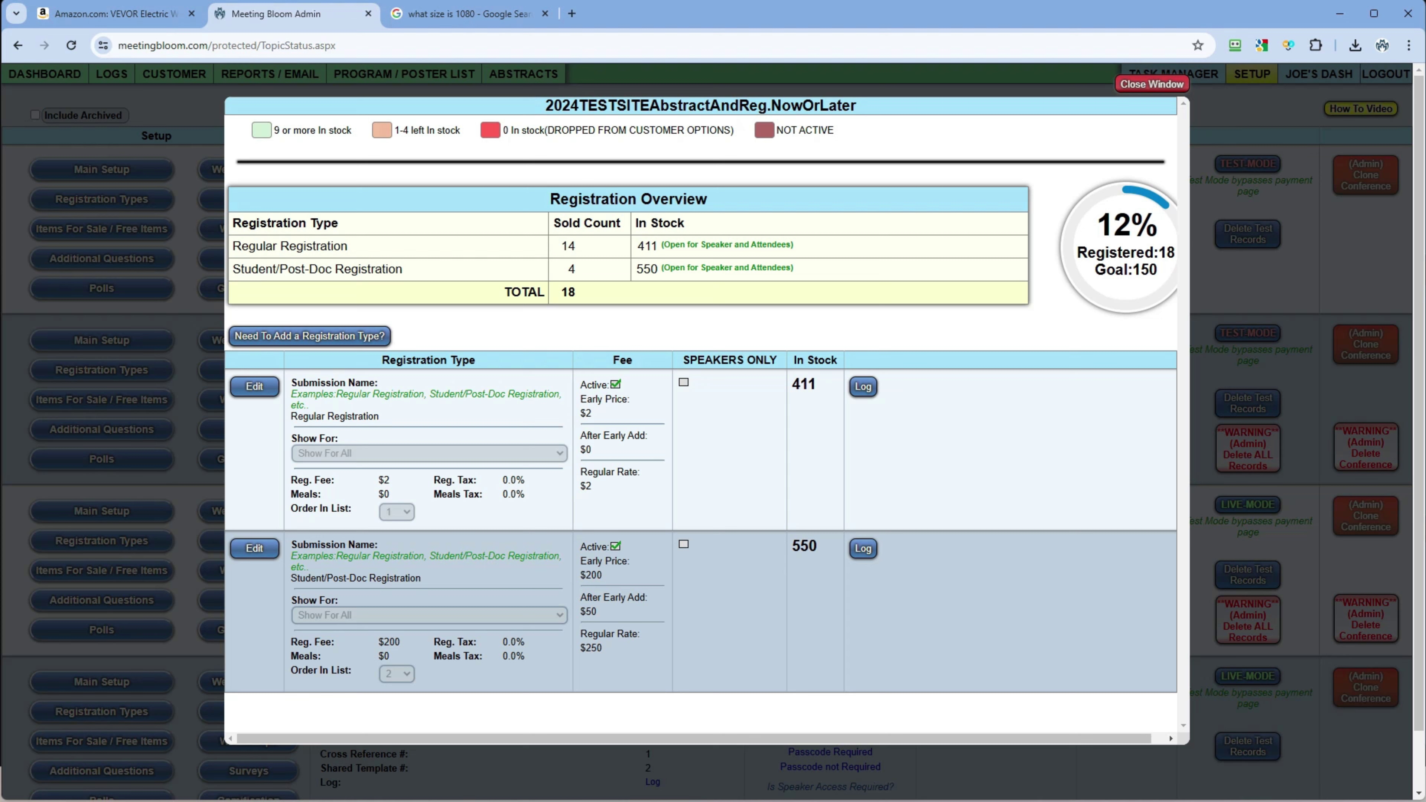
pyautogui.moveTo(581, 384); pyautogui.dragTo(627, 399)
pyautogui.click(628, 400)
pyautogui.moveTo(586, 436); pyautogui.dragTo(591, 449)
pyautogui.moveTo(593, 472); pyautogui.dragTo(593, 486)
pyautogui.moveTo(502, 480); pyautogui.dragTo(525, 480)
pyautogui.press('Escape')
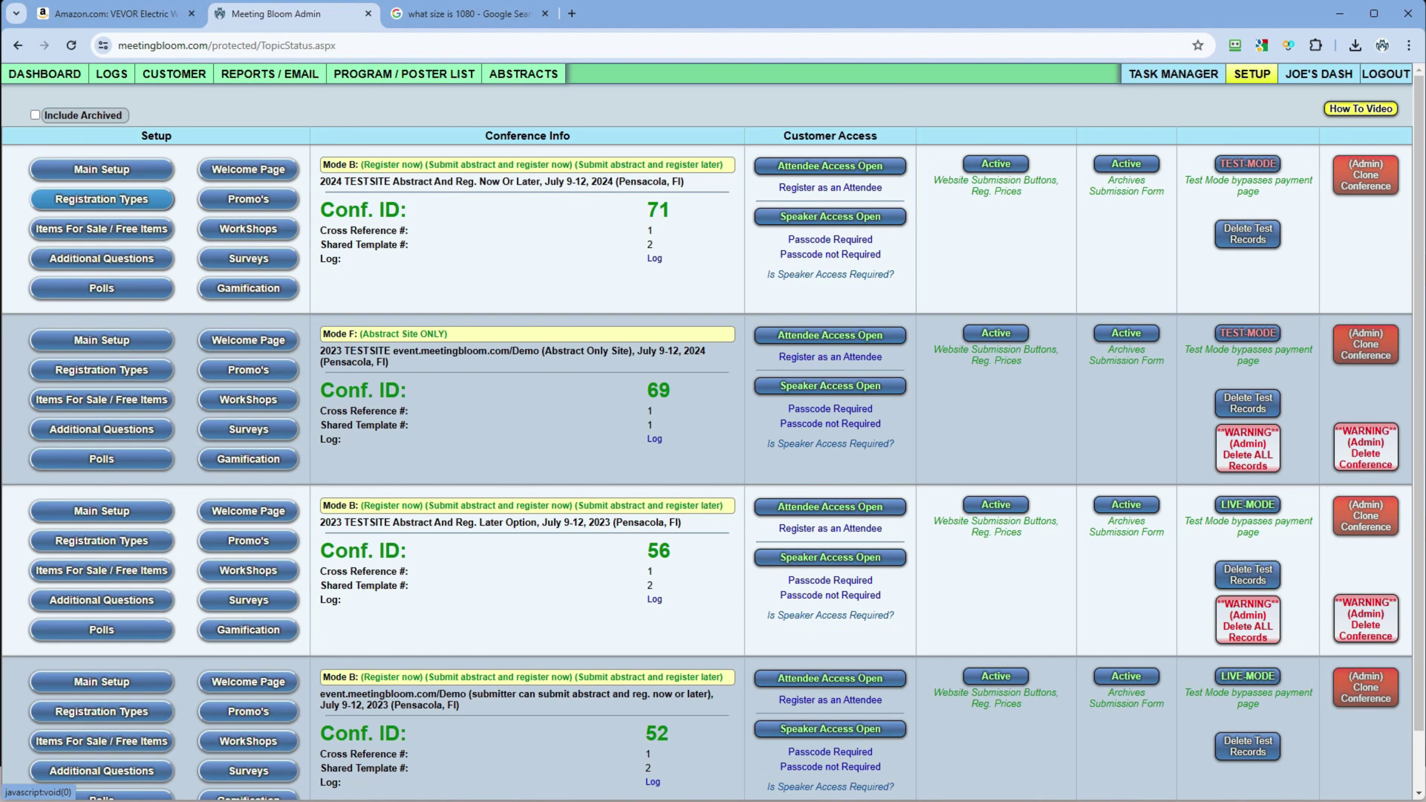
# Step: Open the items-for-sale report of conference 71, switch to its inventory, and review the Banquet Ticket and Workshop 2 entries
pyautogui.click(248, 199)
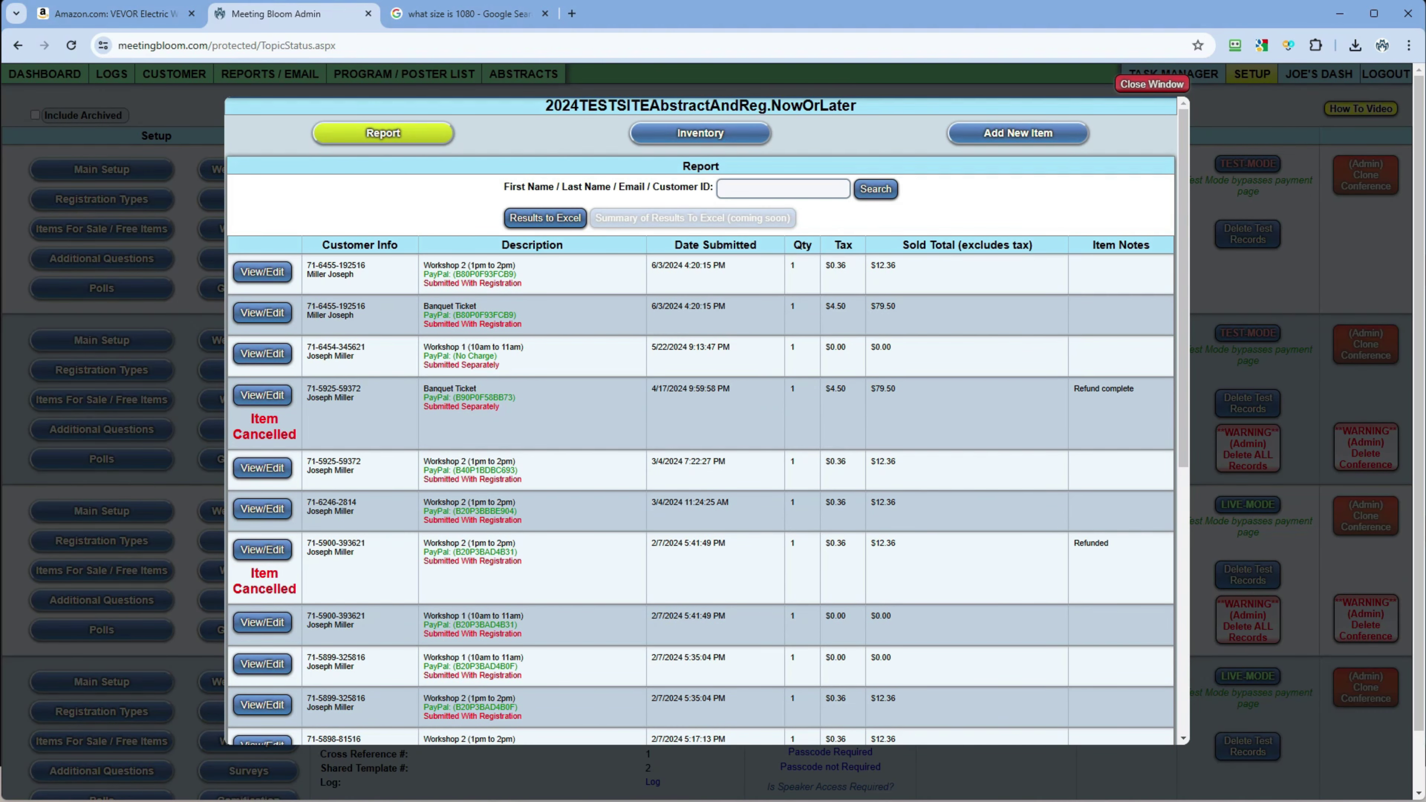
pyautogui.click(700, 133)
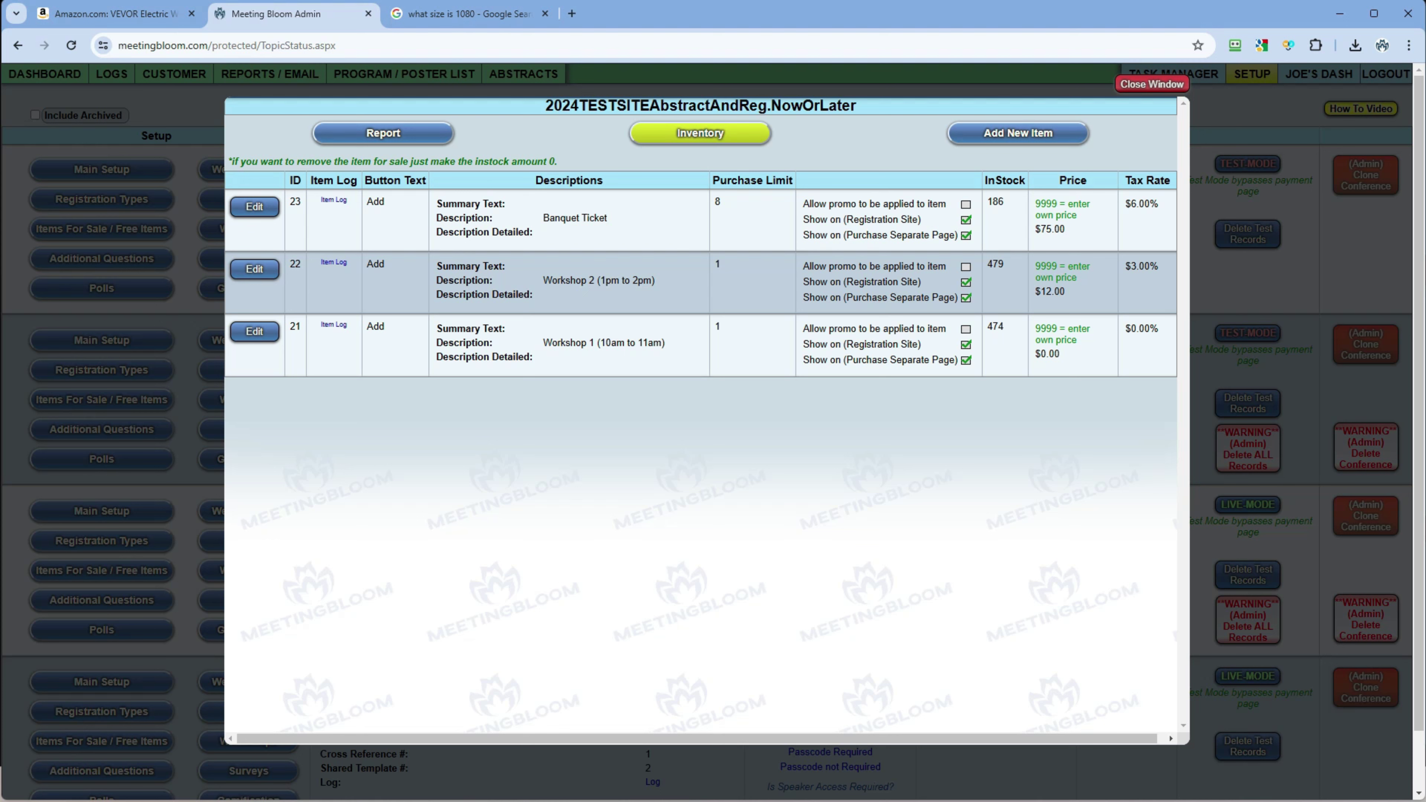
pyautogui.doubleClick(1047, 204)
pyautogui.click(1047, 205)
pyautogui.moveTo(543, 218); pyautogui.dragTo(608, 218)
pyautogui.moveTo(1005, 203); pyautogui.dragTo(993, 203)
pyautogui.moveTo(543, 279); pyautogui.dragTo(653, 280)
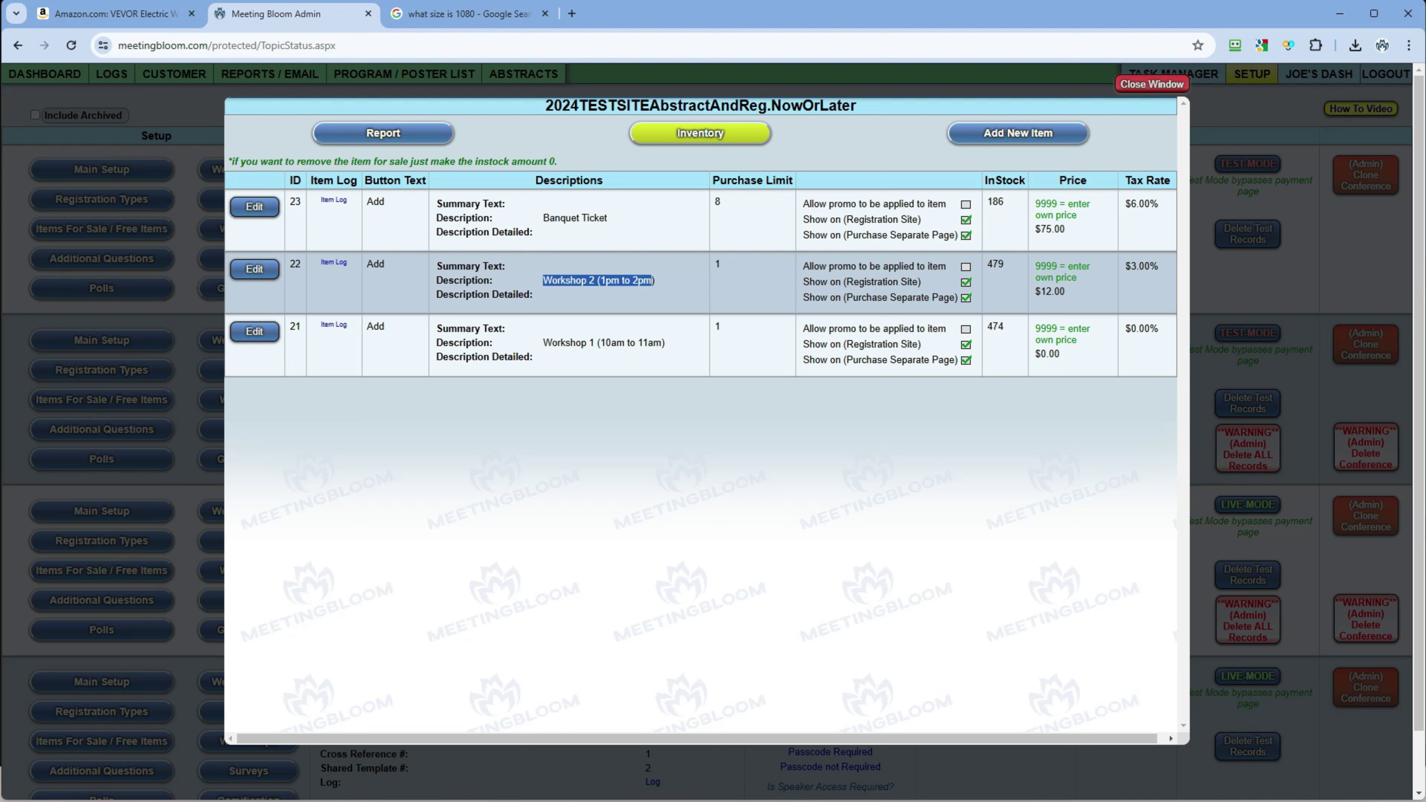
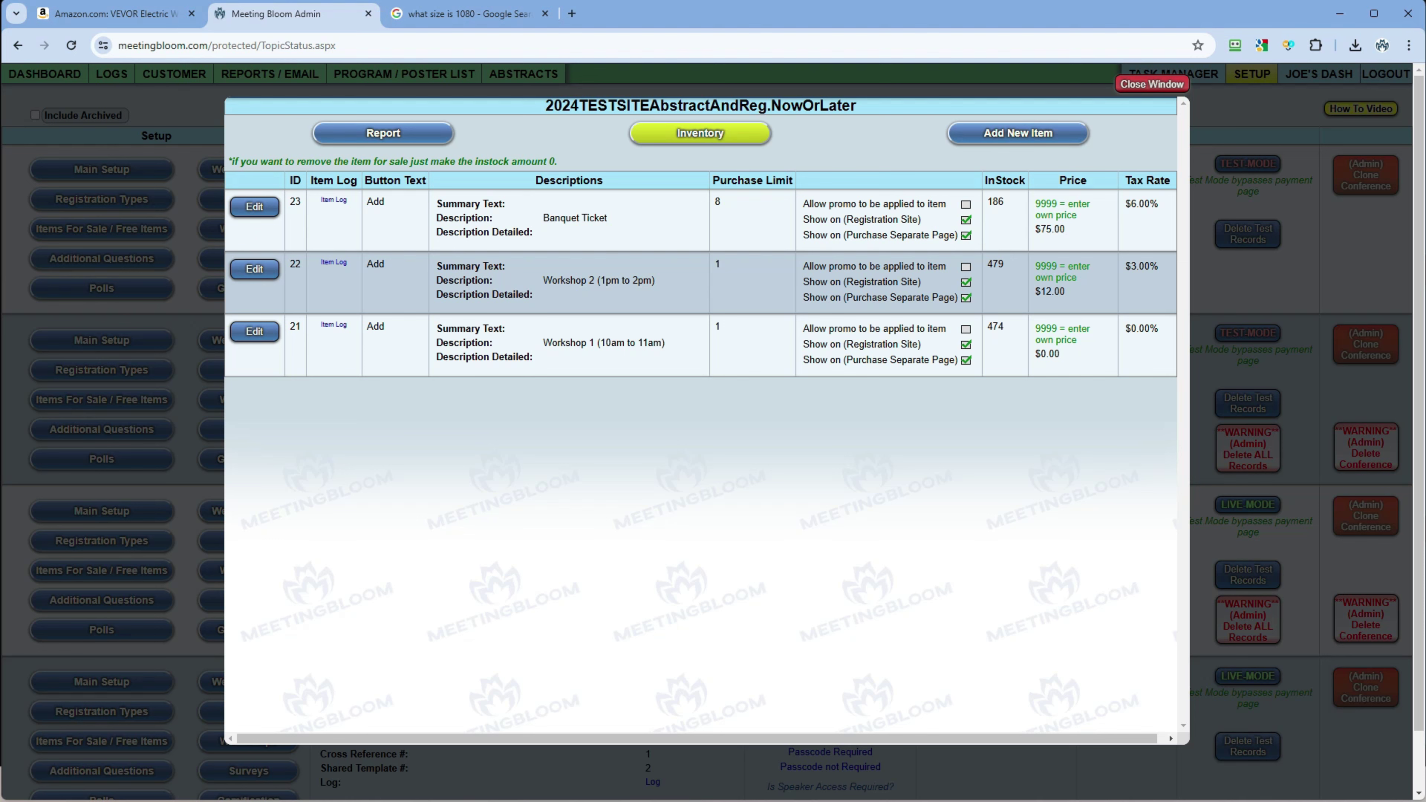
# Step: Open the Additional Questions of conference 71, review the customer answers, and switch to the list of editable questions
pyautogui.click(101, 258)
pyautogui.click(101, 258)
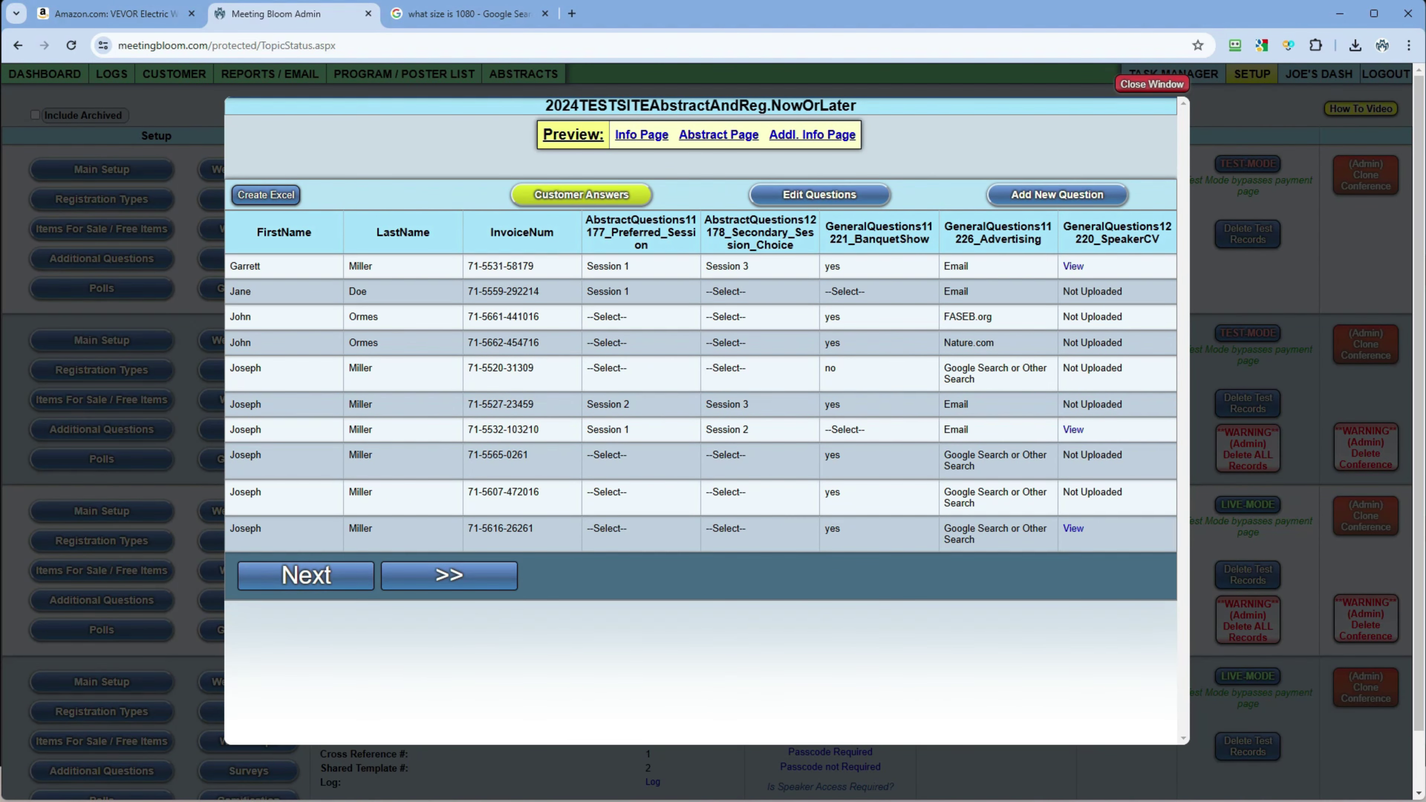
pyautogui.click(820, 194)
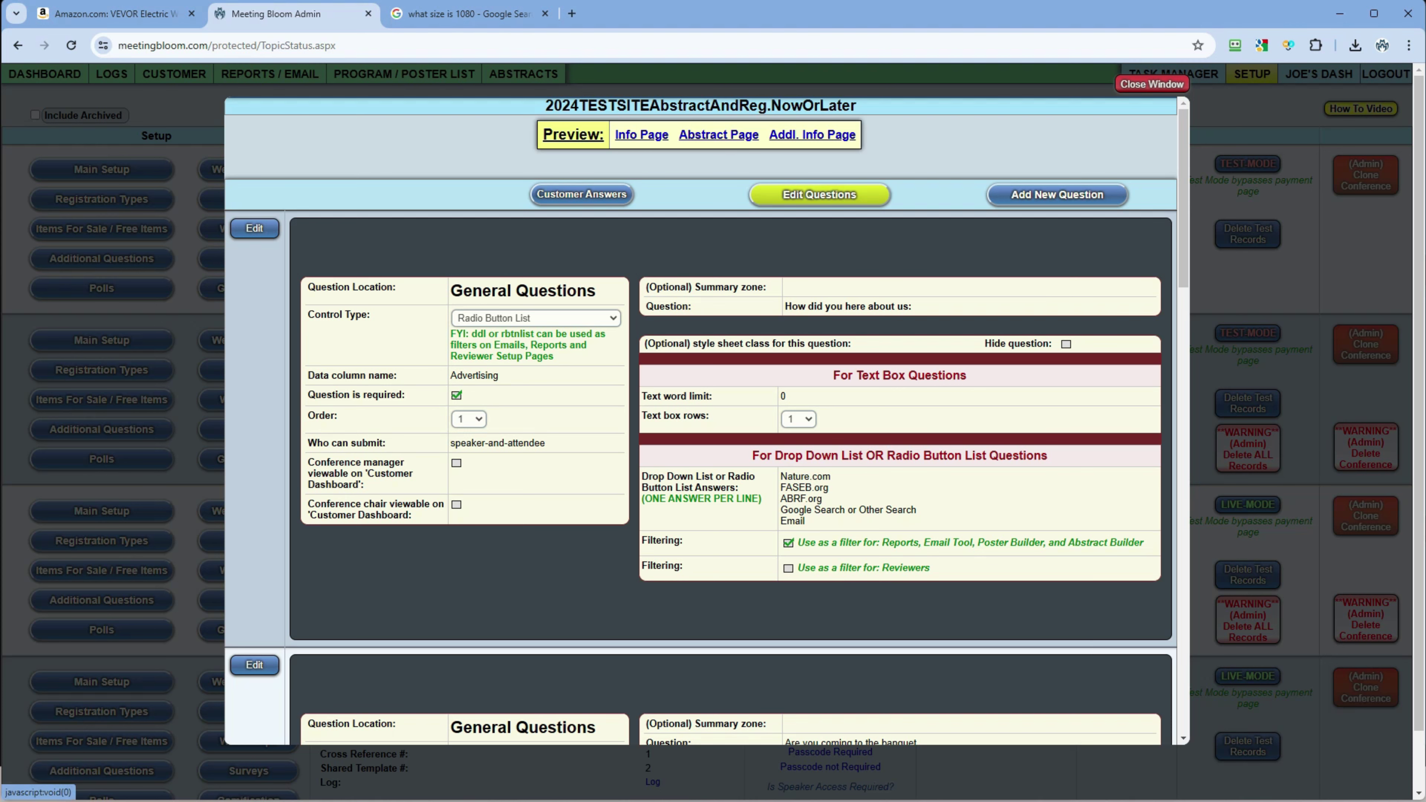
# Step: Preview the abstract page questions of conference 71, choose Session 2 as preferred and Session 3 as second session, and close the preview without saving
pyautogui.click(719, 135)
pyautogui.click(482, 167)
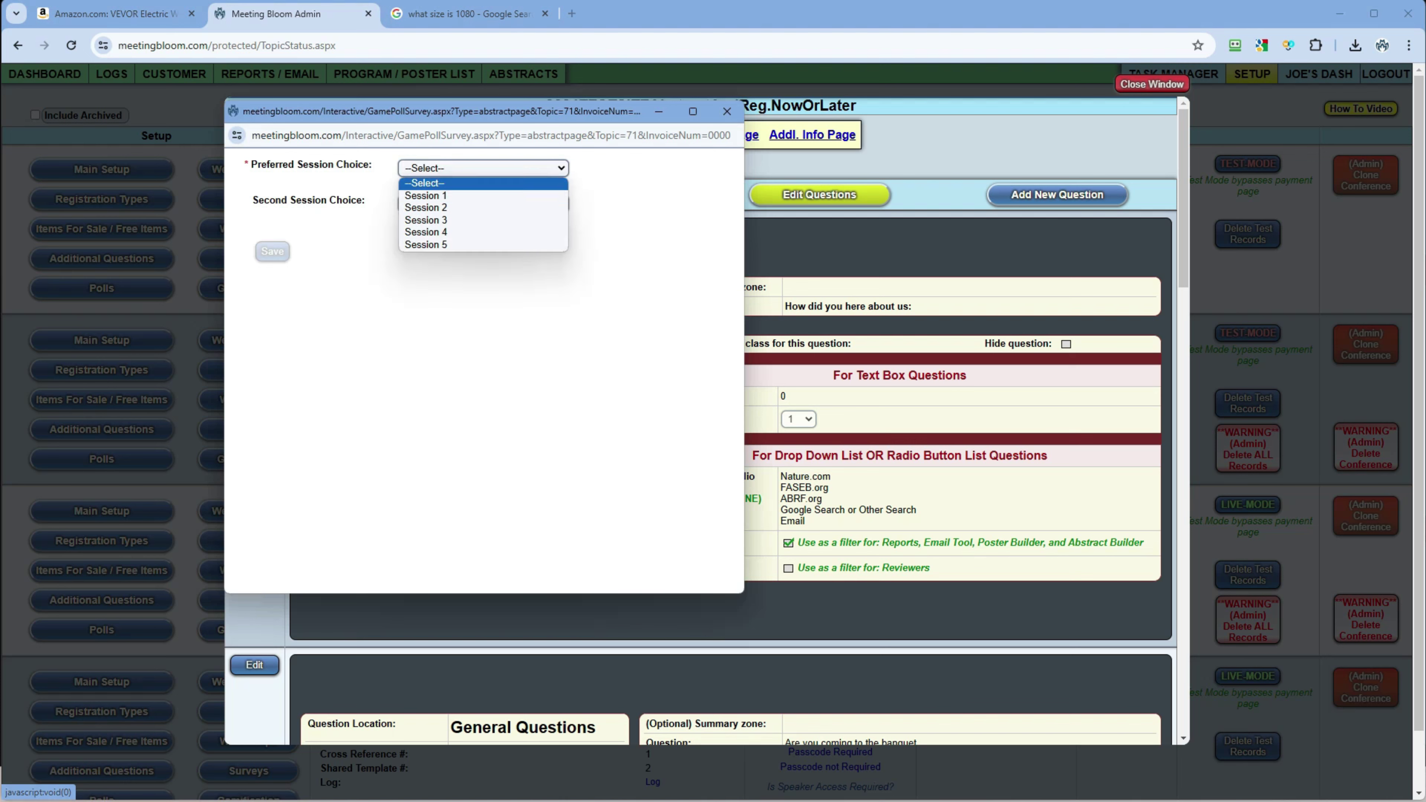
pyautogui.click(477, 208)
pyautogui.click(483, 204)
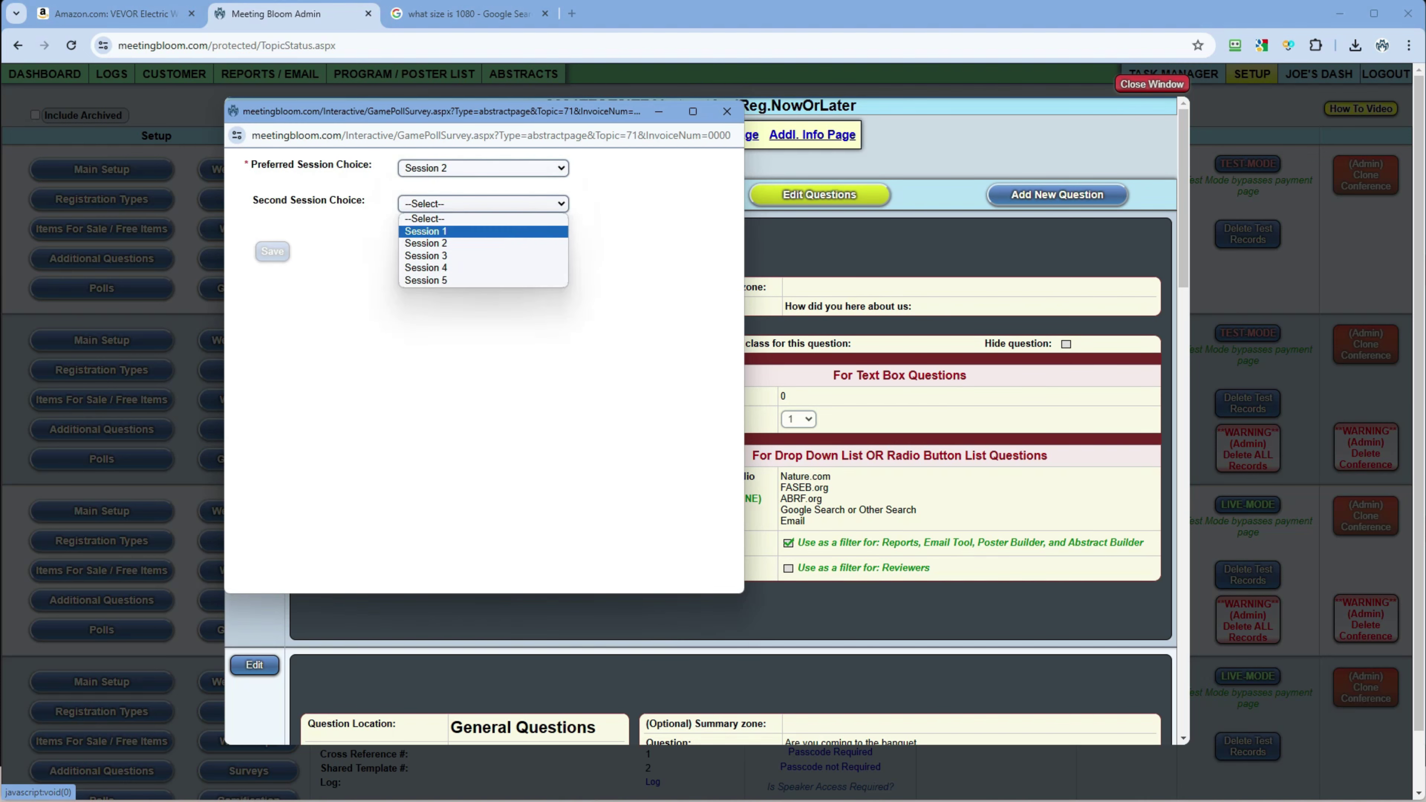
pyautogui.click(477, 256)
pyautogui.click(727, 111)
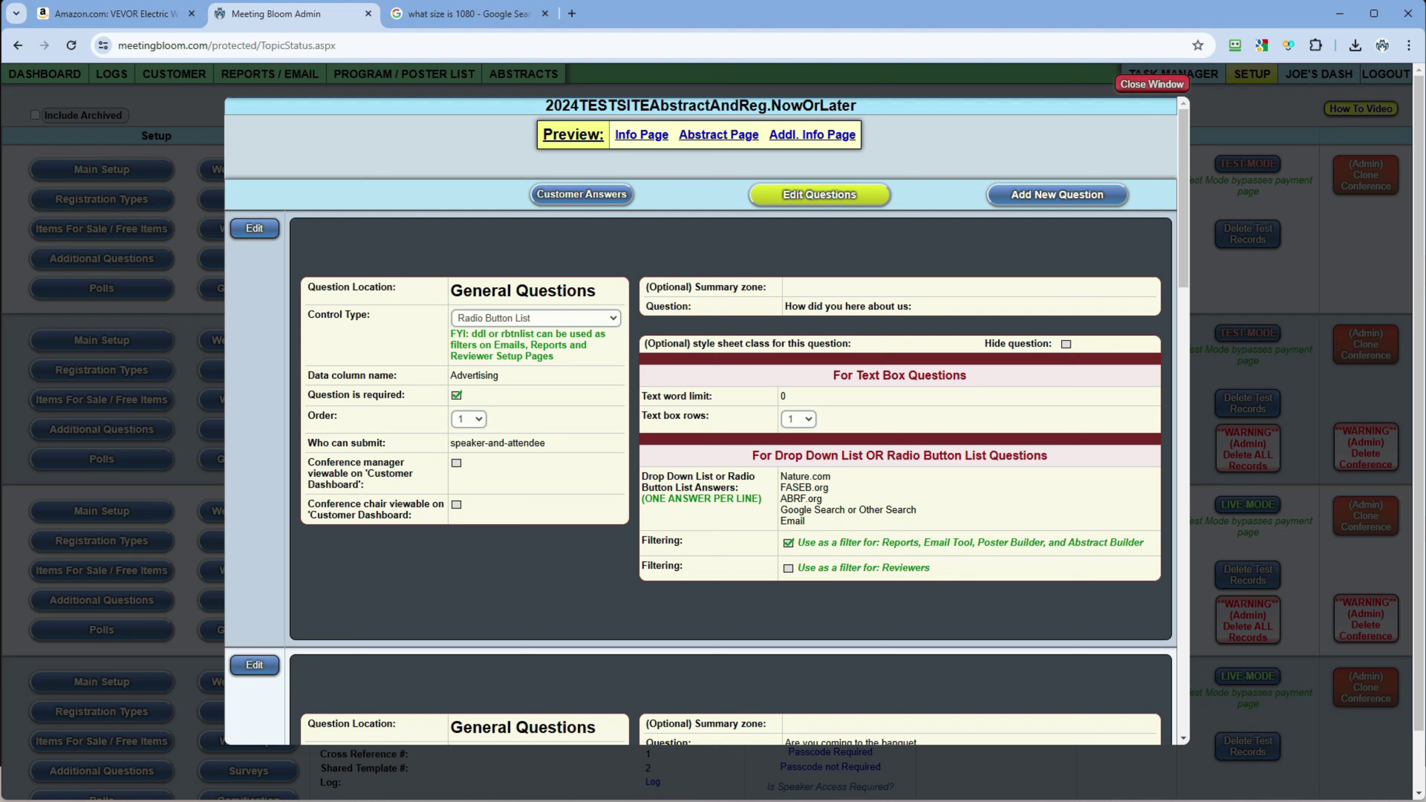
# Step: Leave the Additional Questions, open the Surveys of conference 71 to review its customer answers, and close the window
pyautogui.click(1152, 84)
pyautogui.click(249, 259)
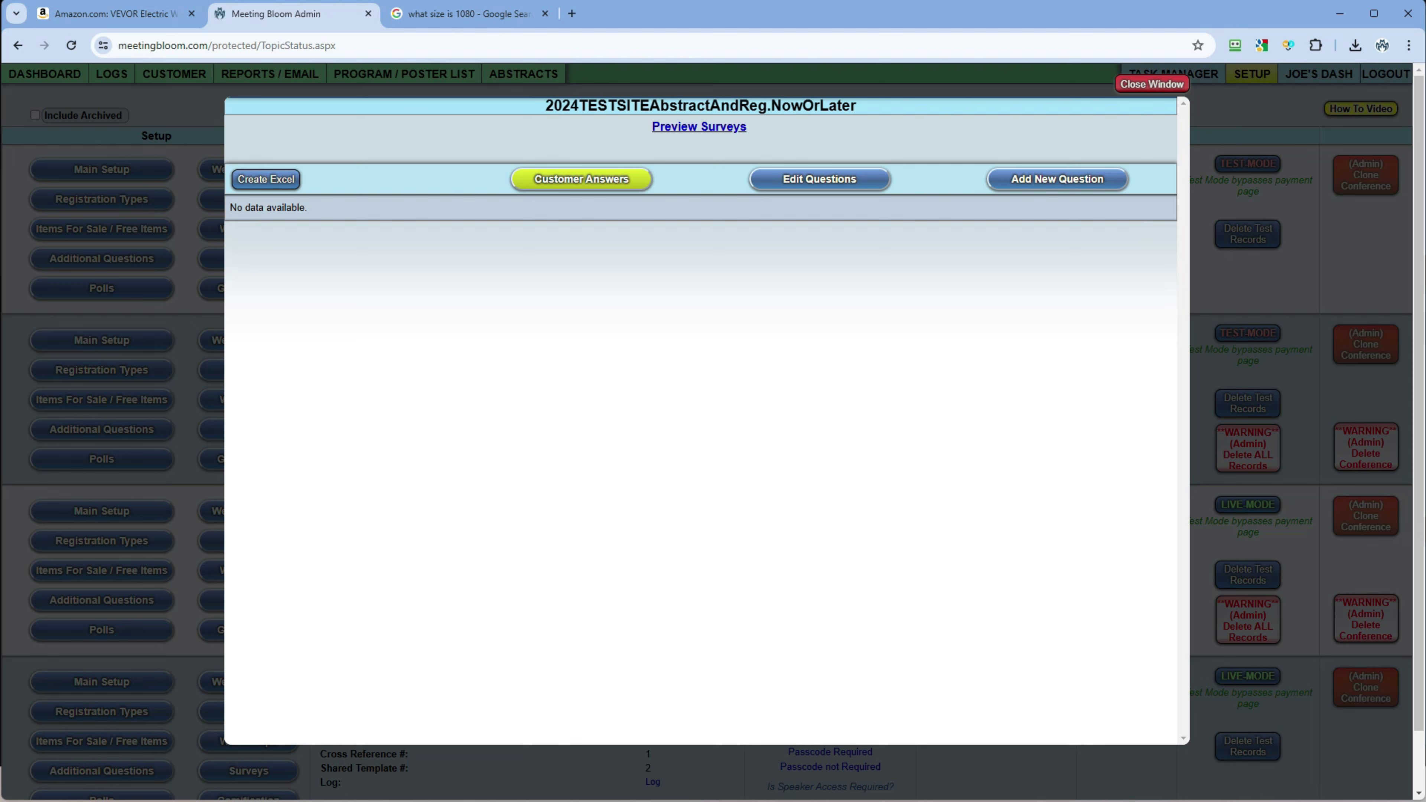
pyautogui.click(1152, 84)
# Step: Open the Gamification of conference 71, preview the Conference Games question about the main entrance, and close both windows
pyautogui.click(249, 289)
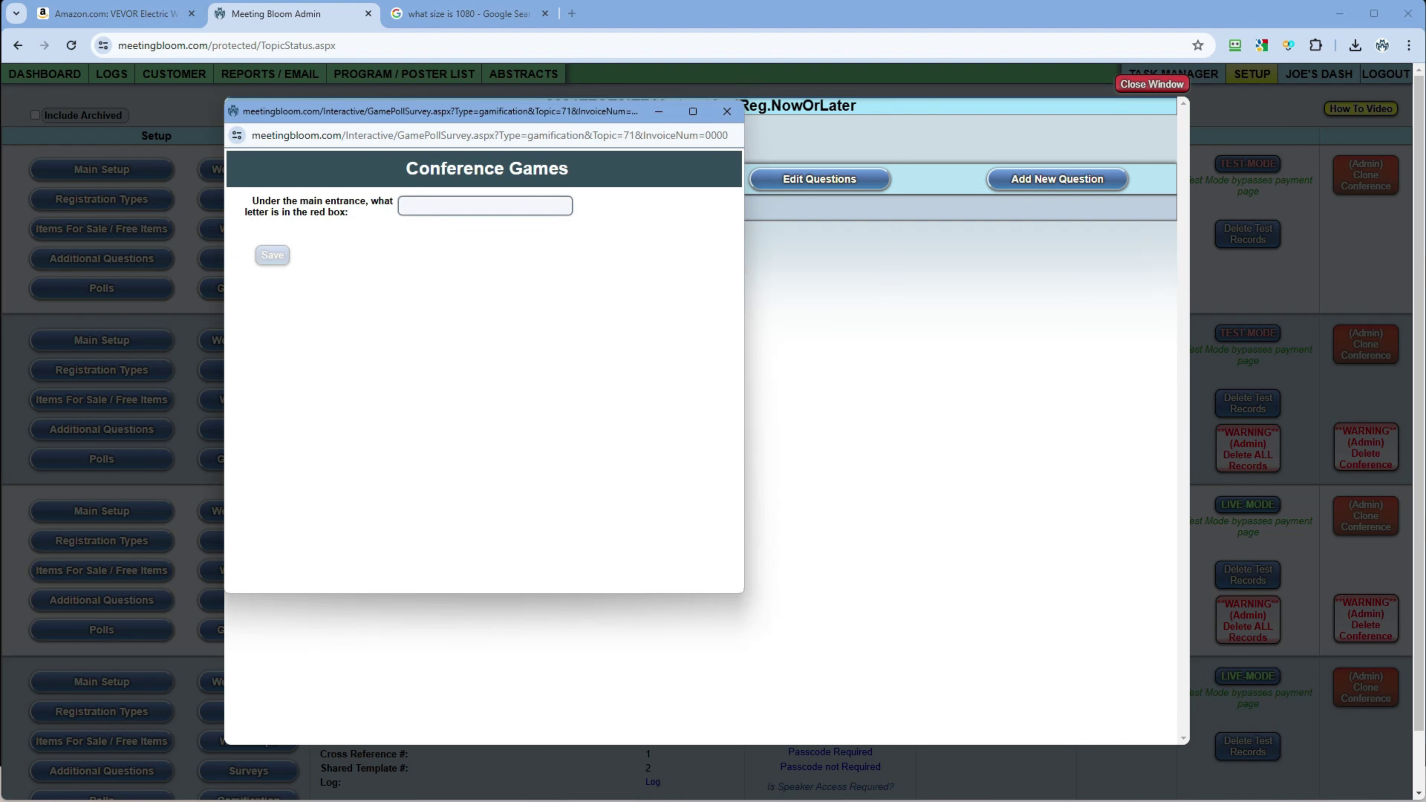
pyautogui.moveTo(273, 211); pyautogui.dragTo(312, 212)
pyautogui.click(727, 111)
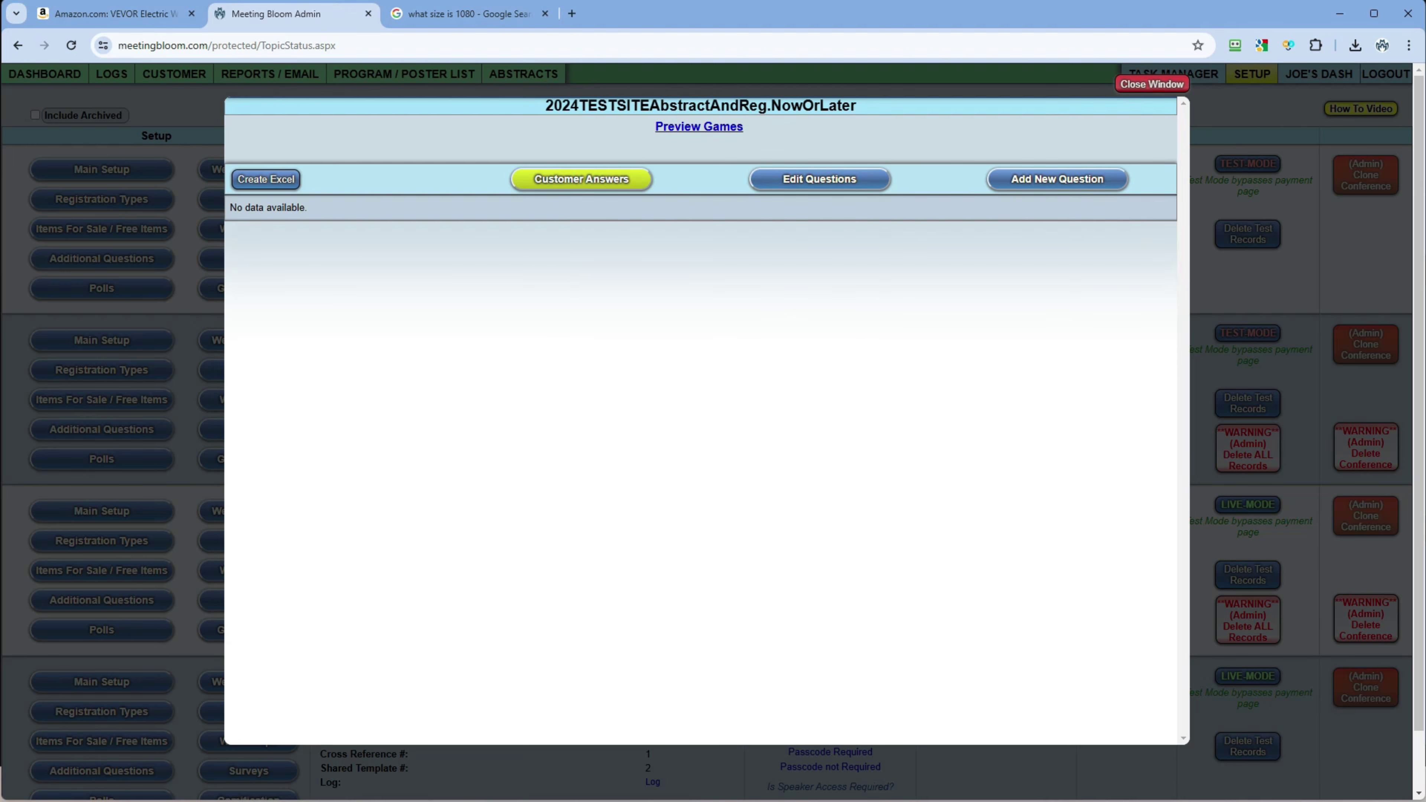
pyautogui.click(1152, 83)
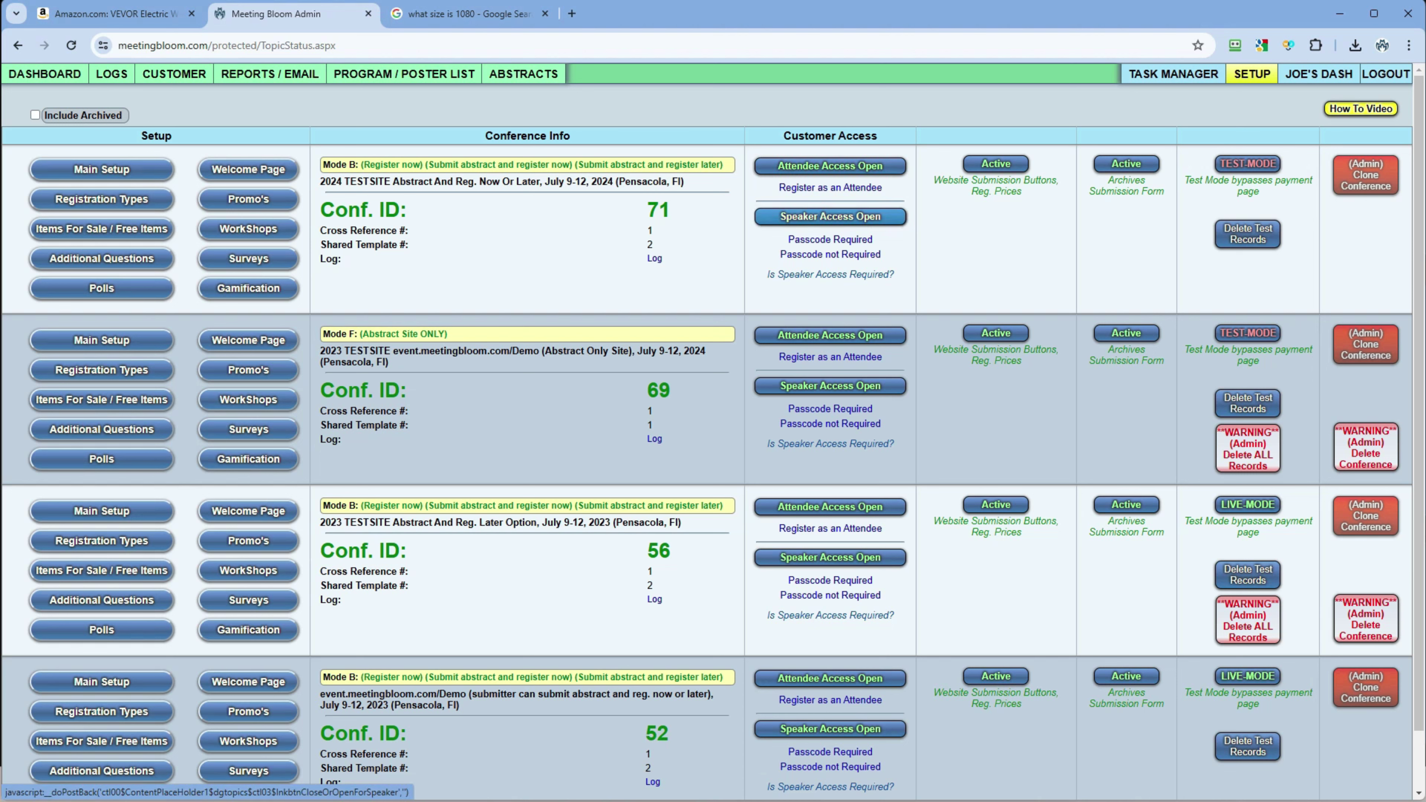
# Step: Close speaker access for conference 71 and reopen it
pyautogui.click(830, 216)
pyautogui.click(781, 139)
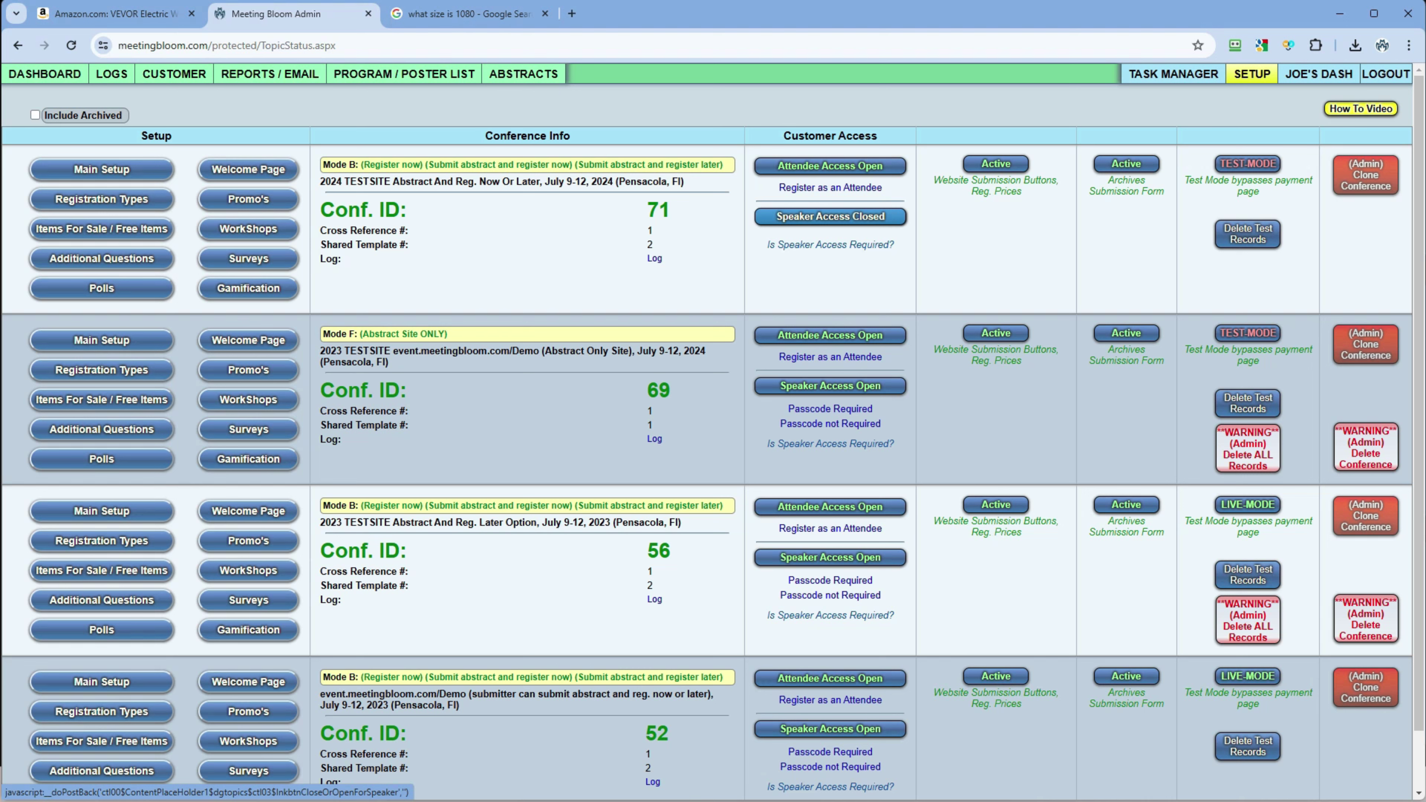
pyautogui.click(830, 216)
pyautogui.click(780, 139)
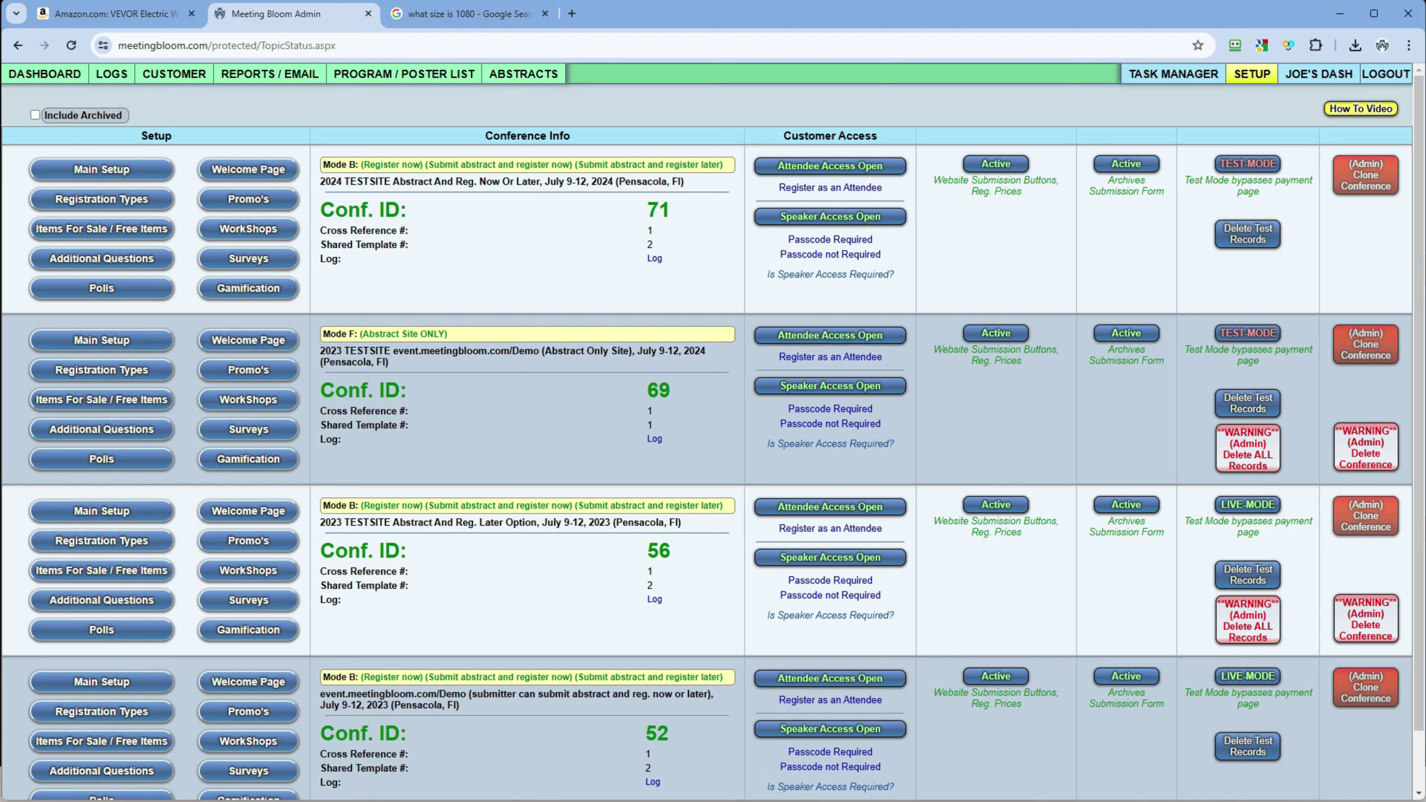
# Step: Open the Conference Website Admin and review the template settings of the familyrvliving.com site
pyautogui.moveTo(1252, 73)
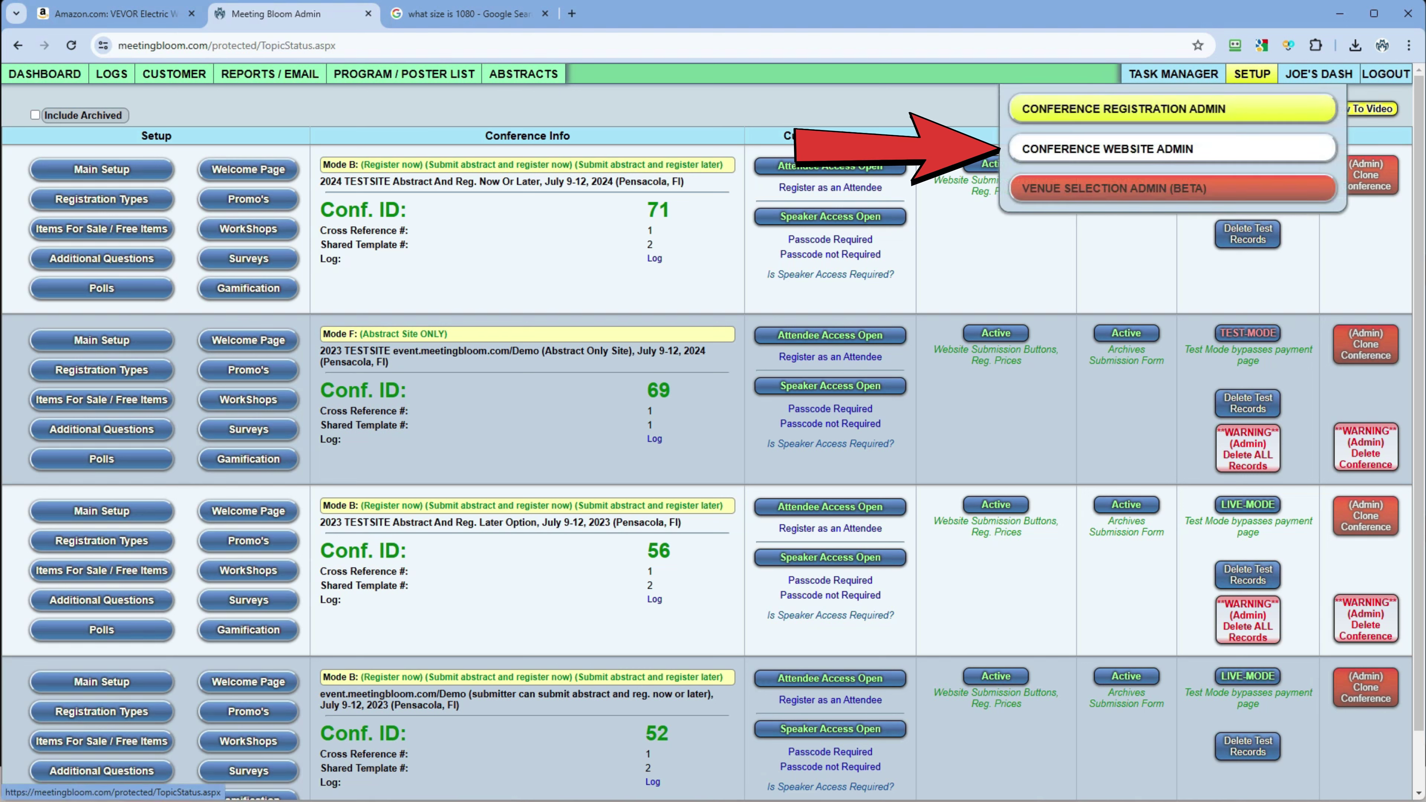
pyautogui.click(1173, 149)
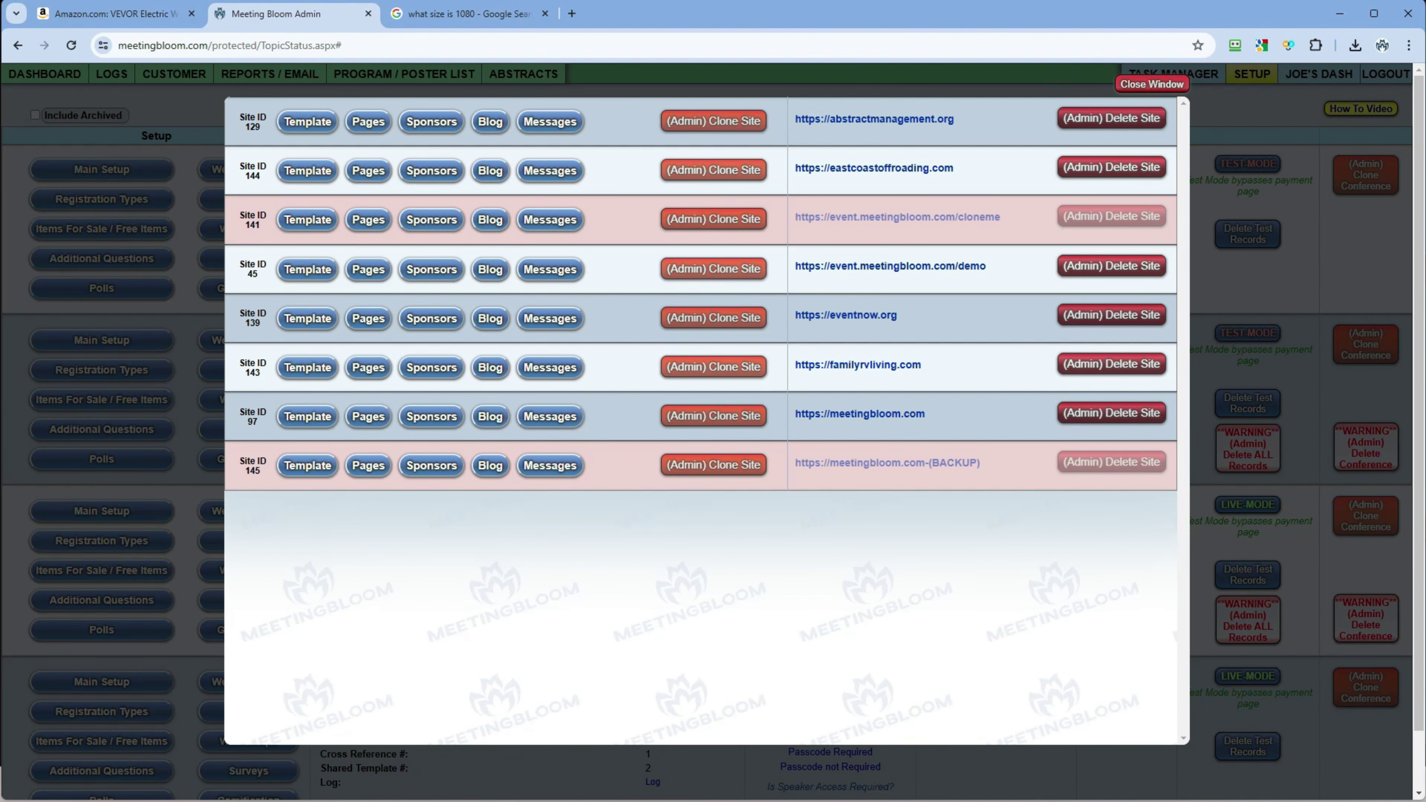
pyautogui.click(307, 367)
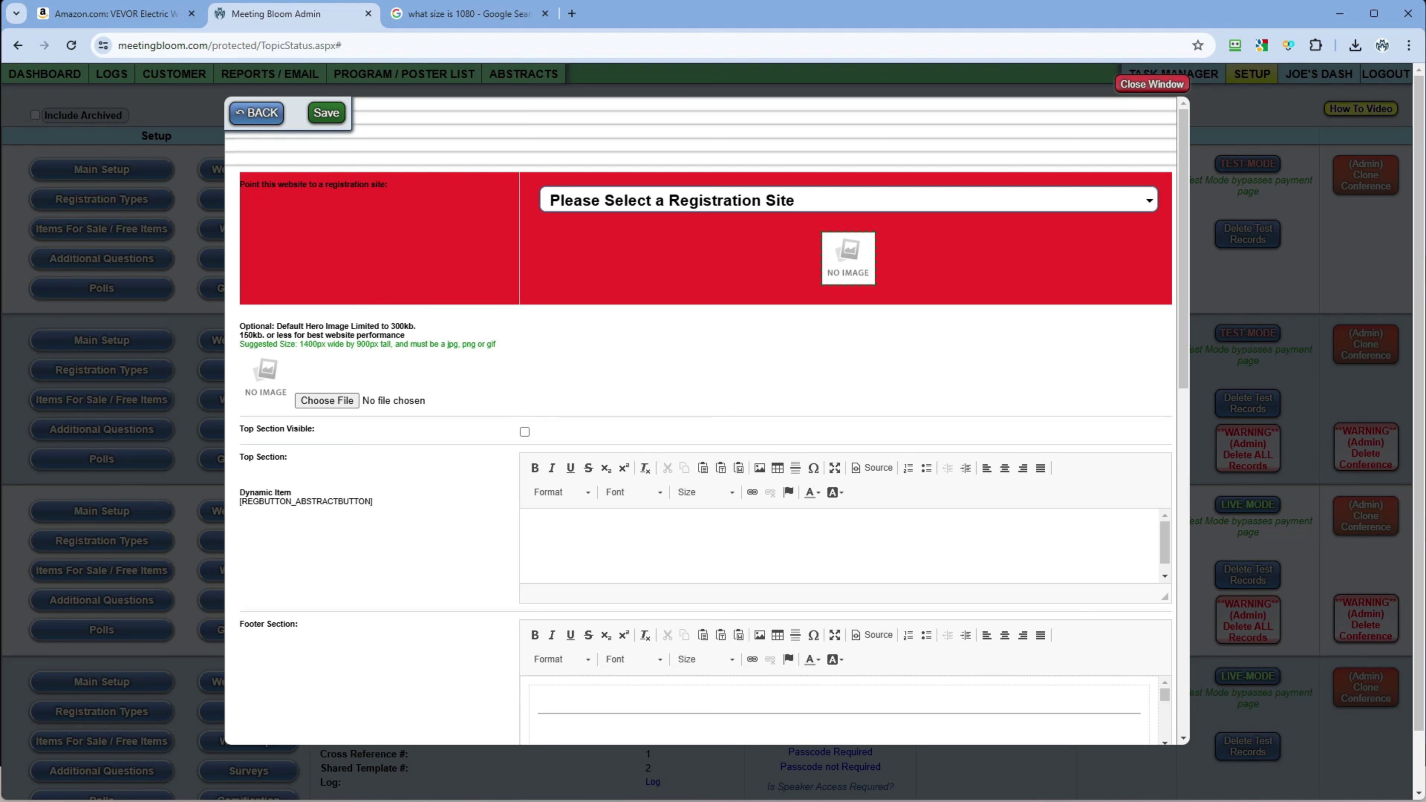
pyautogui.scroll(-2, 707, 419)
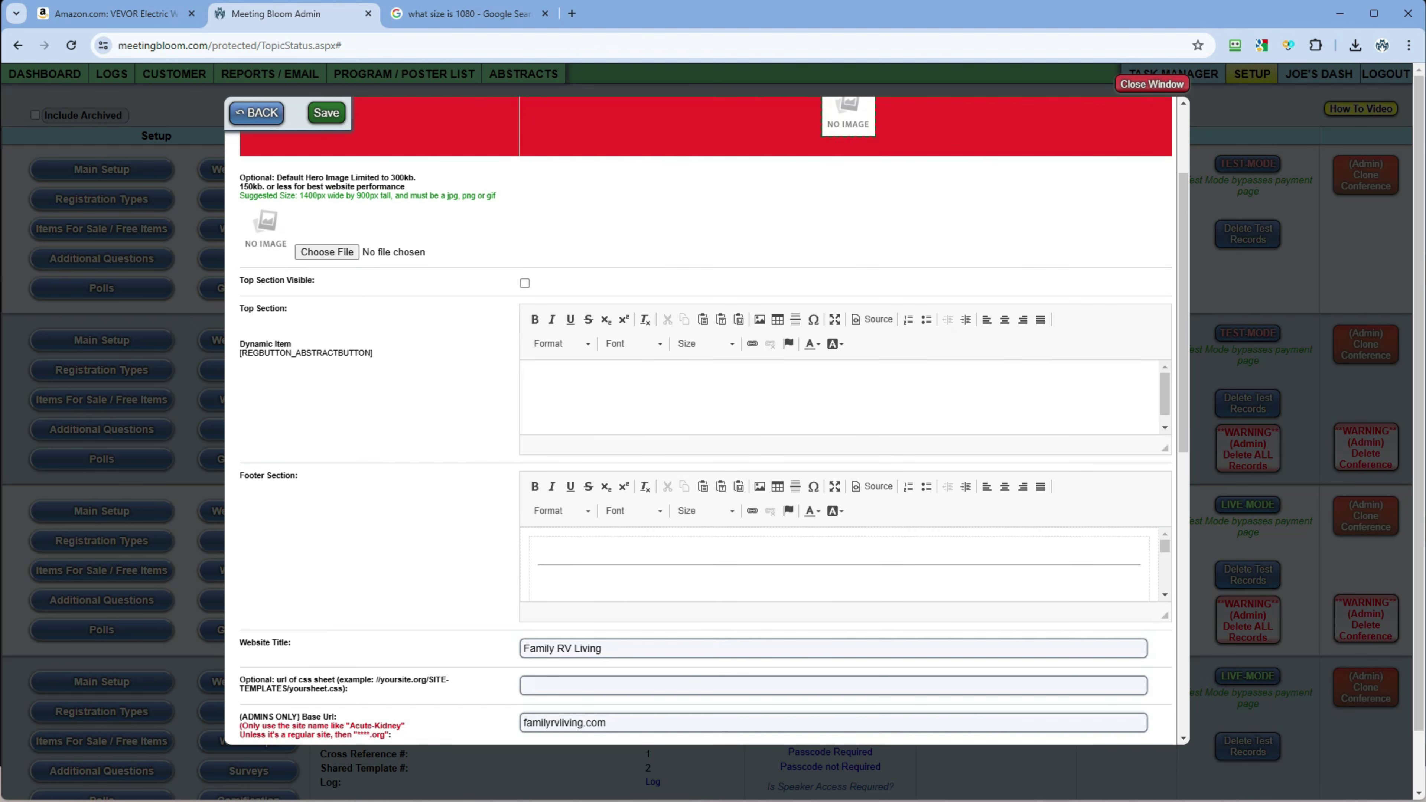
pyautogui.click(522, 378)
pyautogui.scroll(3, 705, 421)
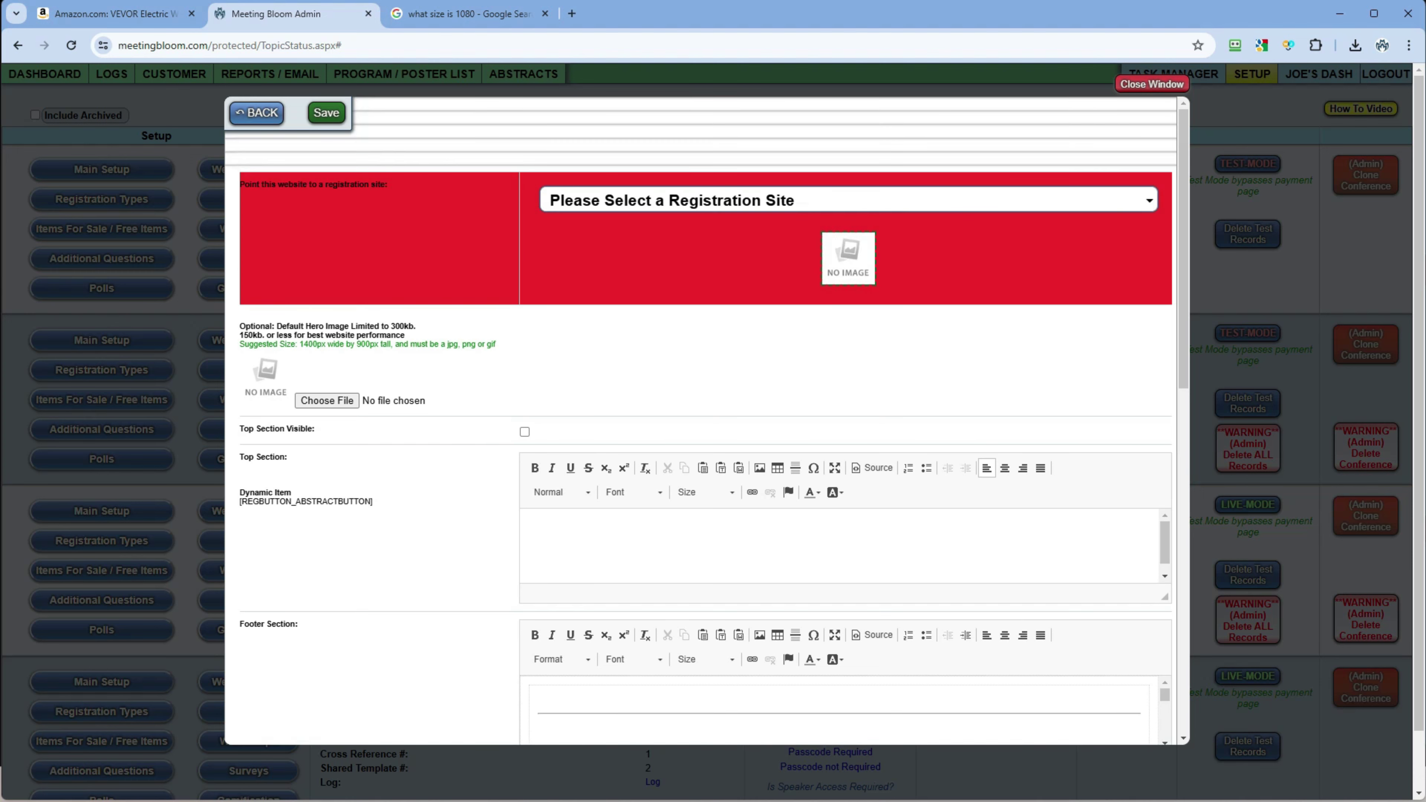
pyautogui.scroll(-3, 706, 421)
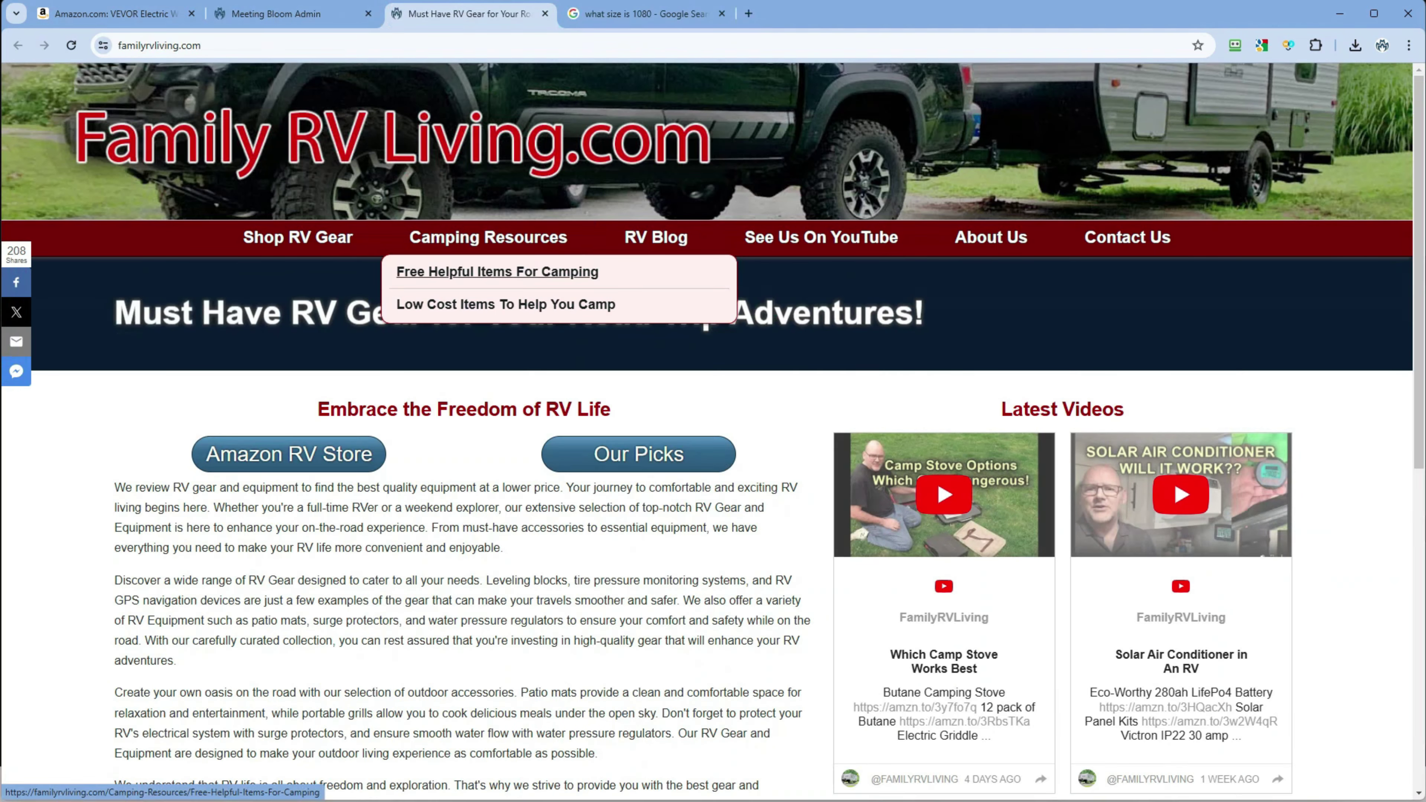
# Step: Browse the live familyrvliving.com site's RV Repair And Maintenance, RV Comfort Items, Top Gear For RV's and Shop RV Gear pages, and return to its home page
pyautogui.moveTo(297, 237)
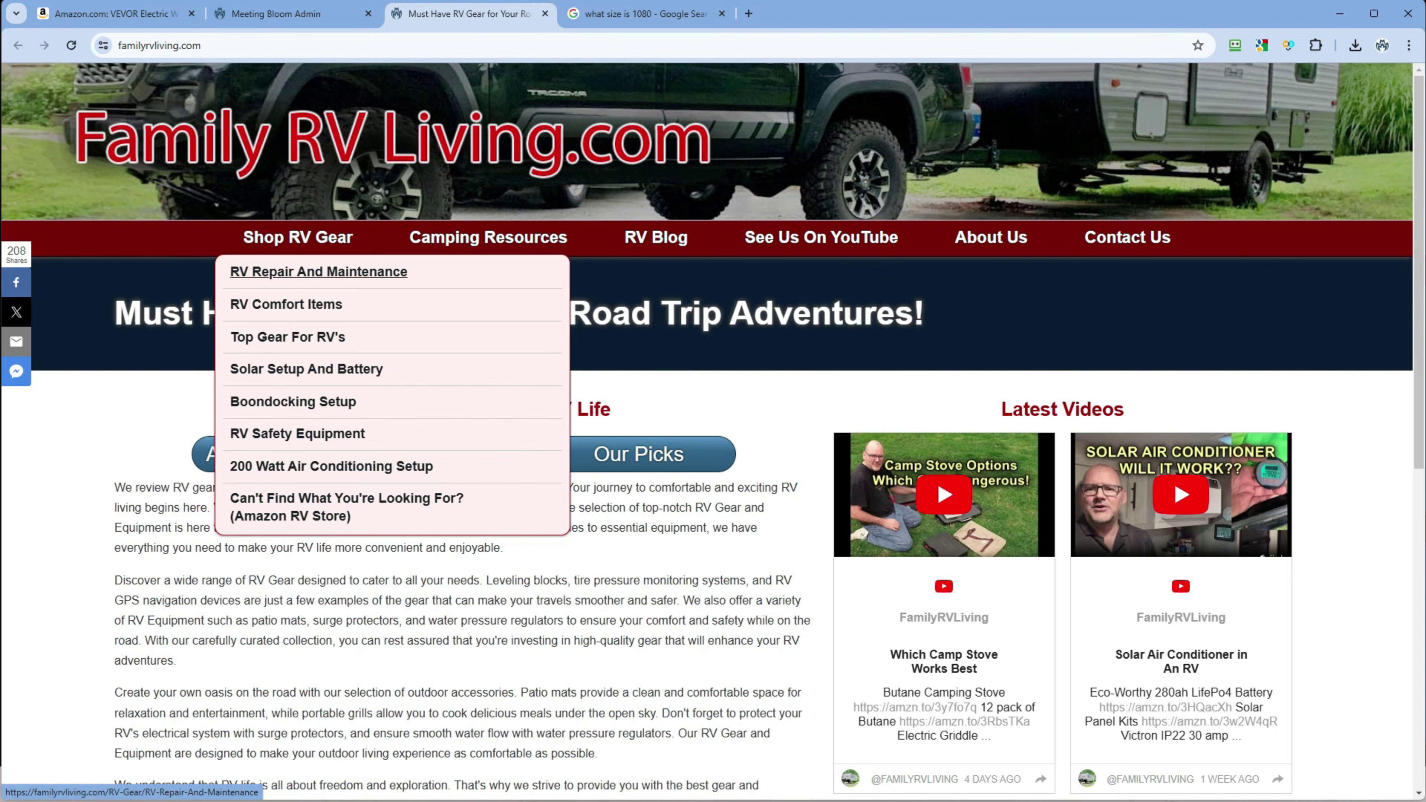
pyautogui.click(318, 272)
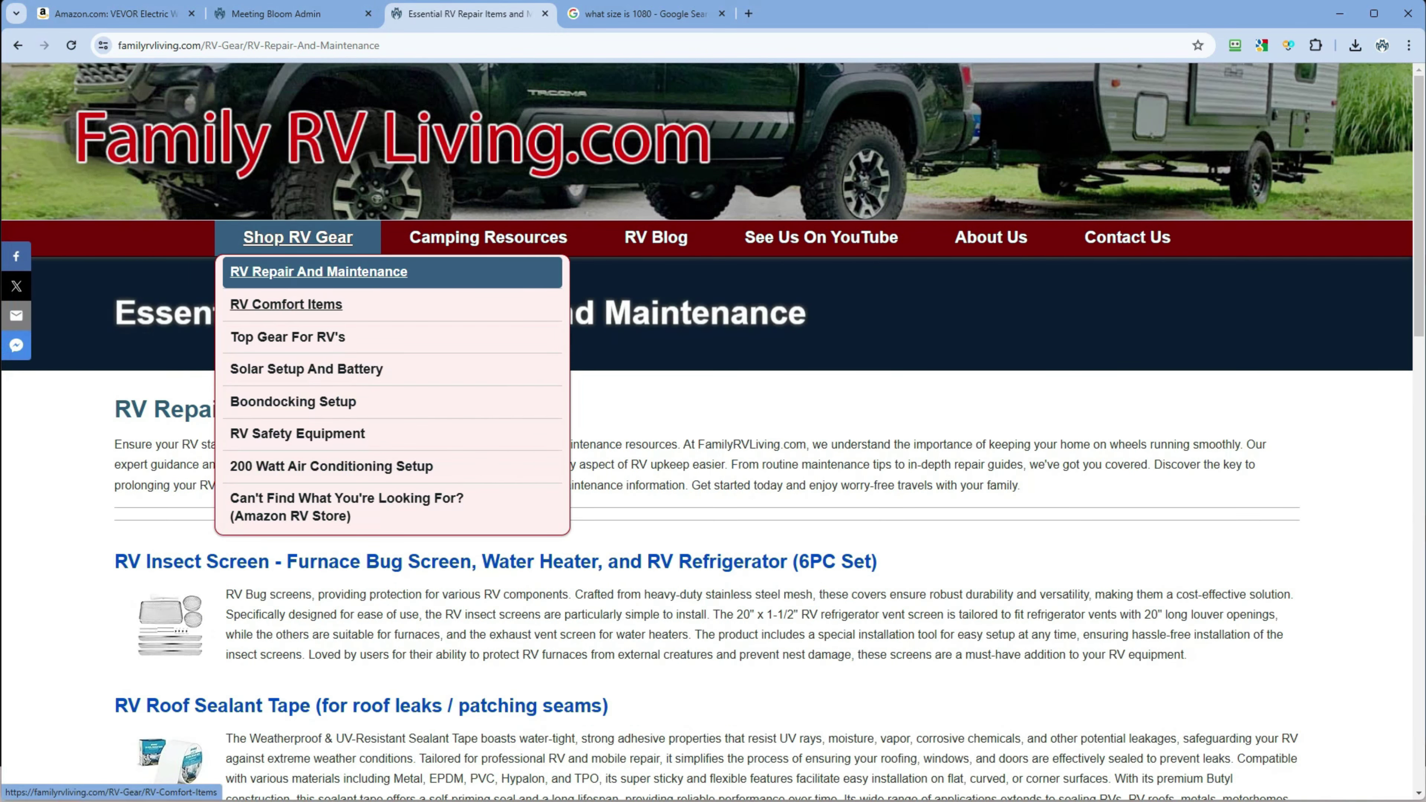
pyautogui.click(270, 304)
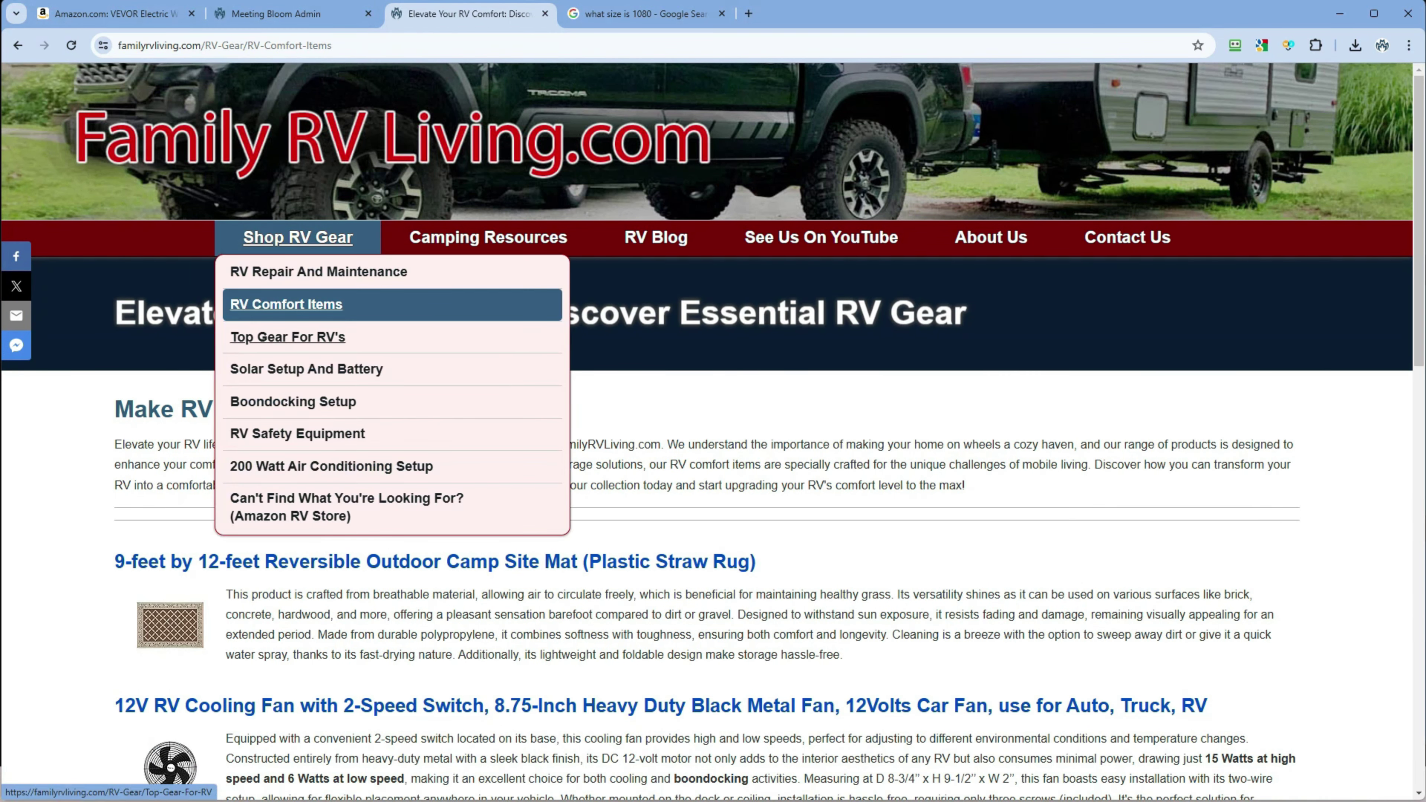
pyautogui.click(288, 336)
pyautogui.click(297, 239)
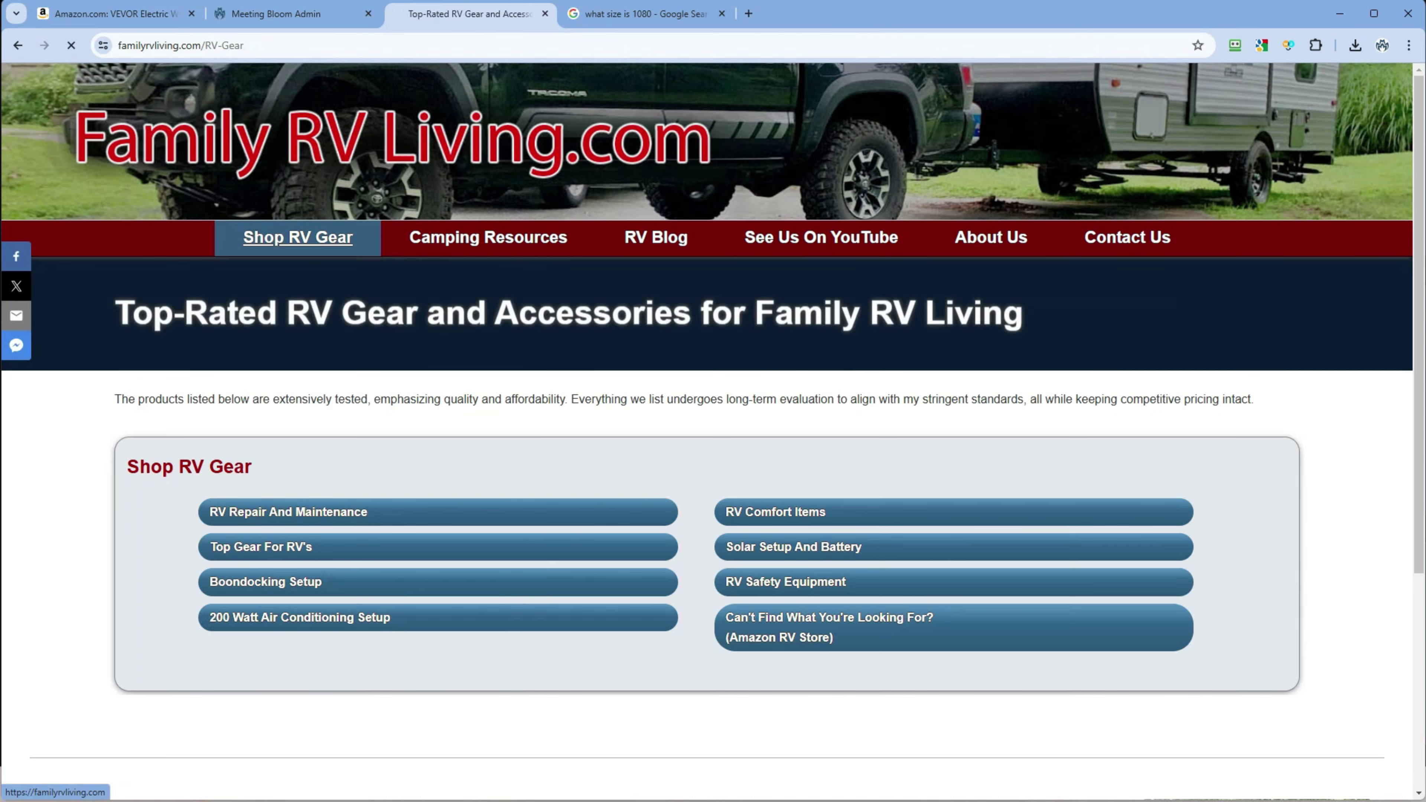
pyautogui.click(303, 169)
# Step: Narrow the browser to phone width to check the site's mobile layout and menu, and restore the full-size window
pyautogui.moveTo(1425, 163); pyautogui.dragTo(473, 164)
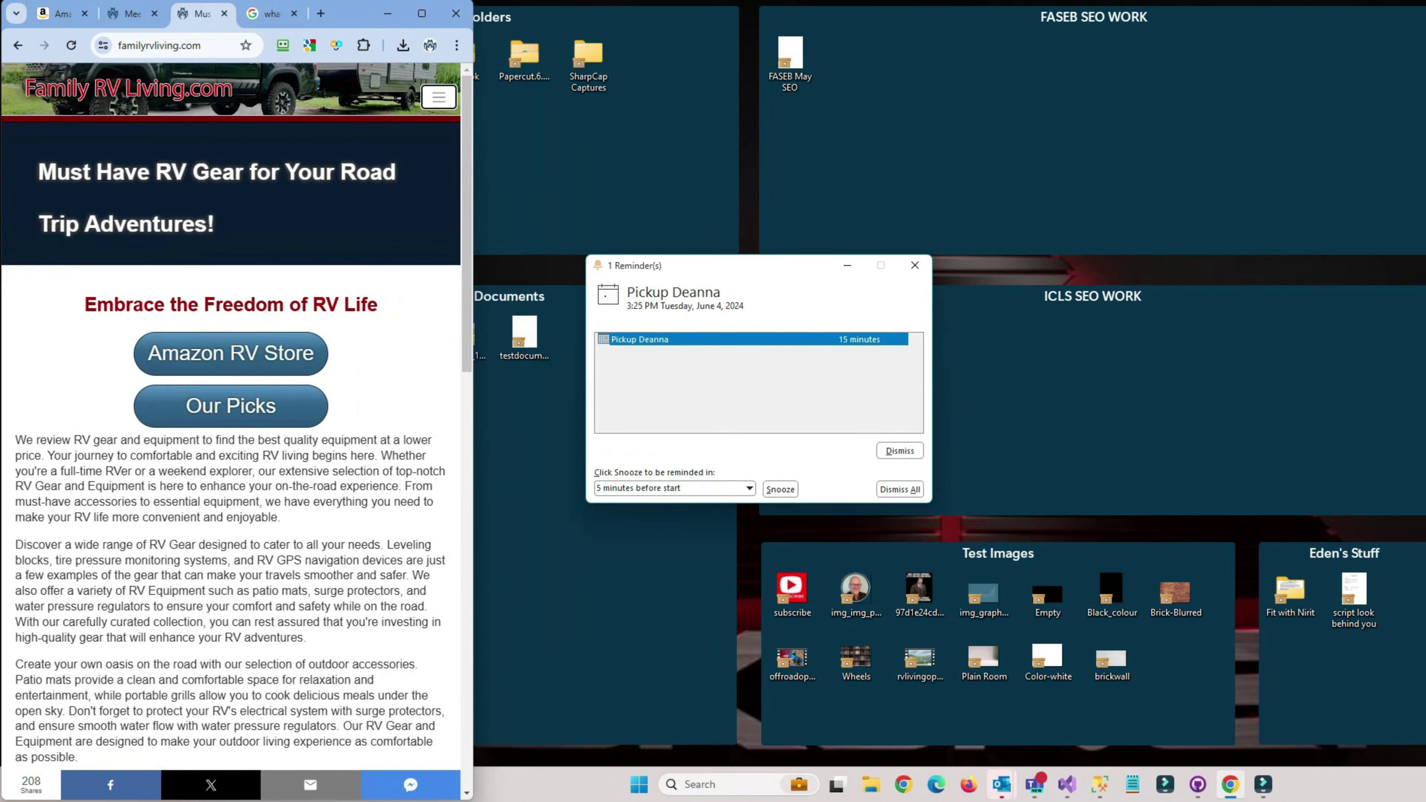
pyautogui.click(439, 97)
pyautogui.click(439, 97)
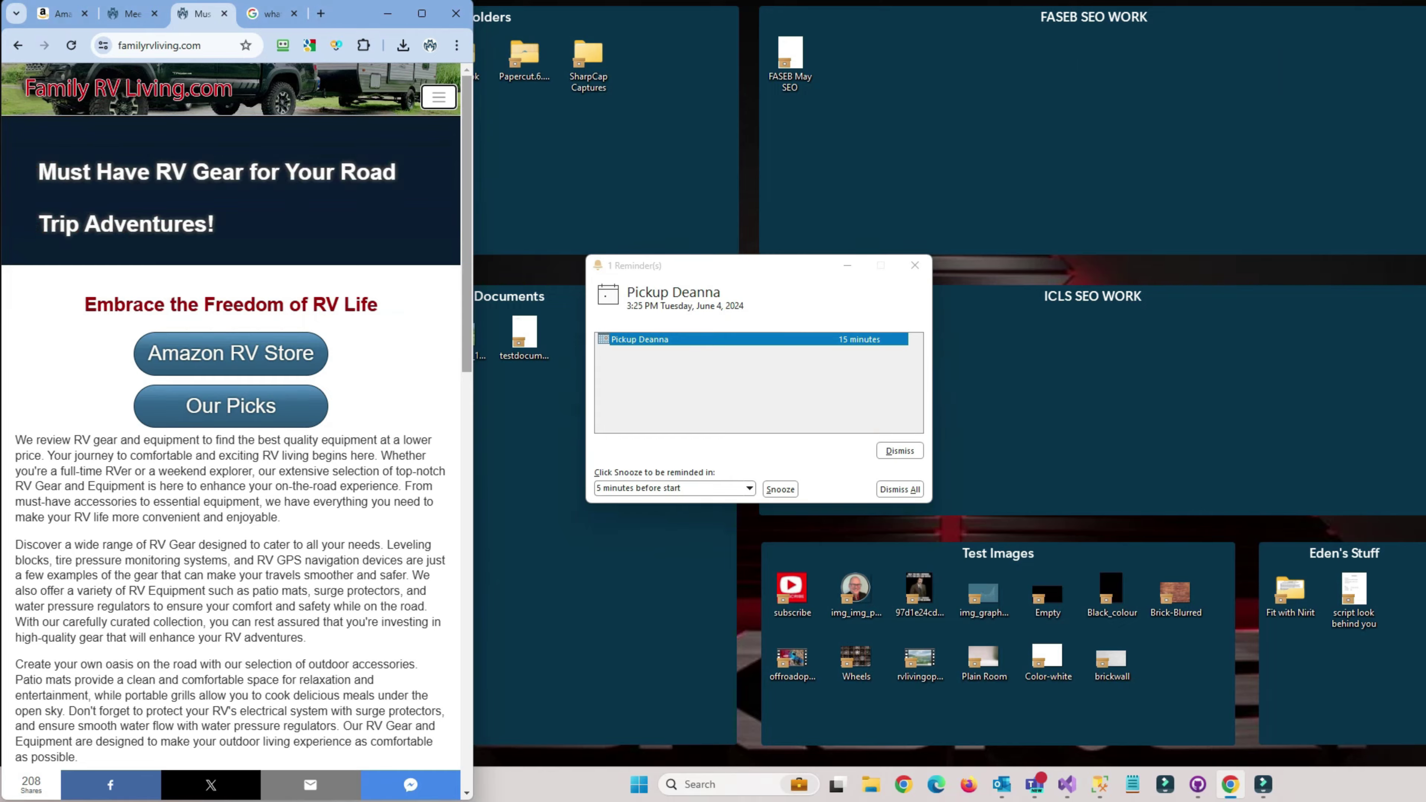
pyautogui.press('super+Up')
# Step: Review the Contact Us form of familyrvliving.com and close the site
pyautogui.click(1129, 238)
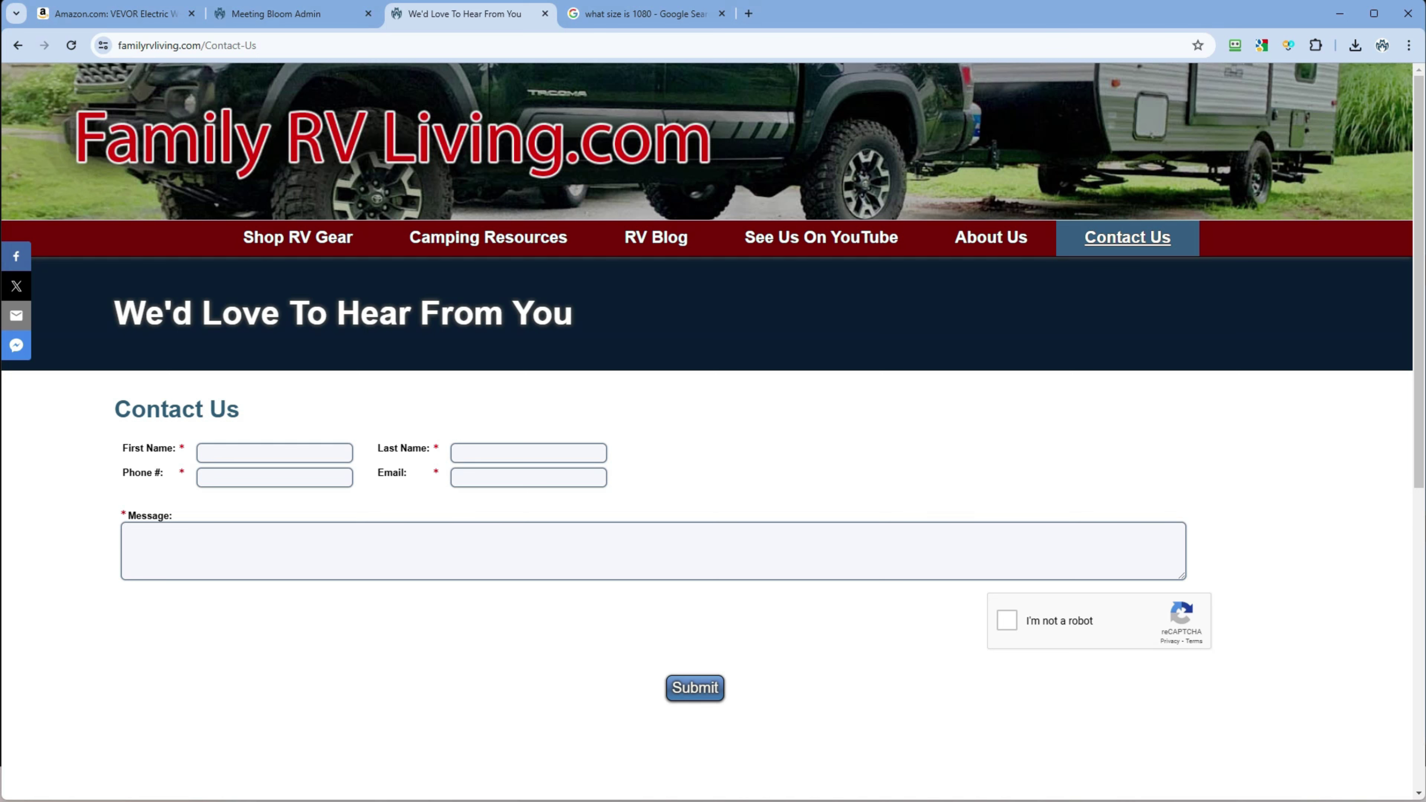
pyautogui.moveTo(488, 237)
pyautogui.click(545, 13)
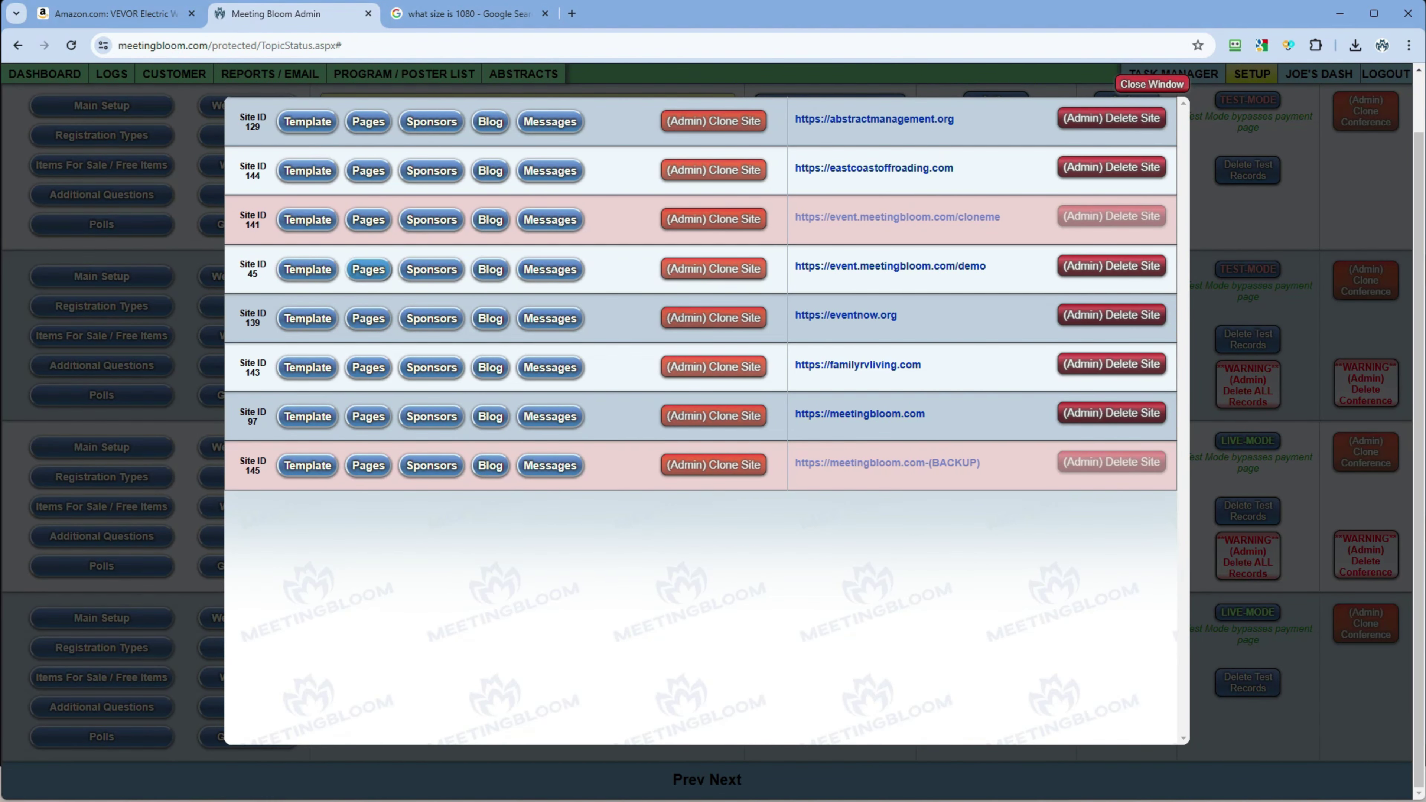
# Step: Open the event.meetingbloom.com/demo site, accept its cookies, and review the Program agenda and the secured Conference Essentials page with its sponsors
pyautogui.click(890, 266)
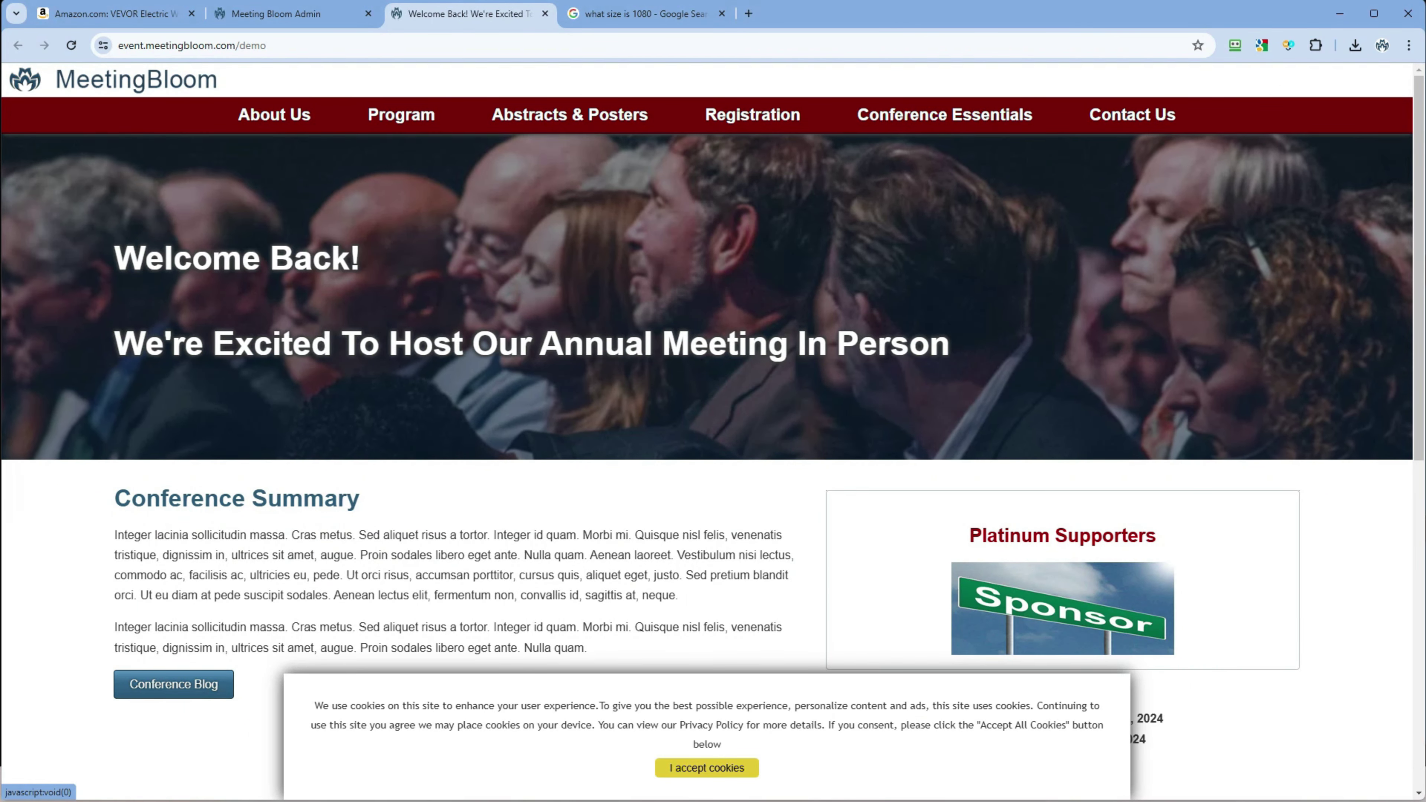
pyautogui.click(707, 768)
pyautogui.click(400, 115)
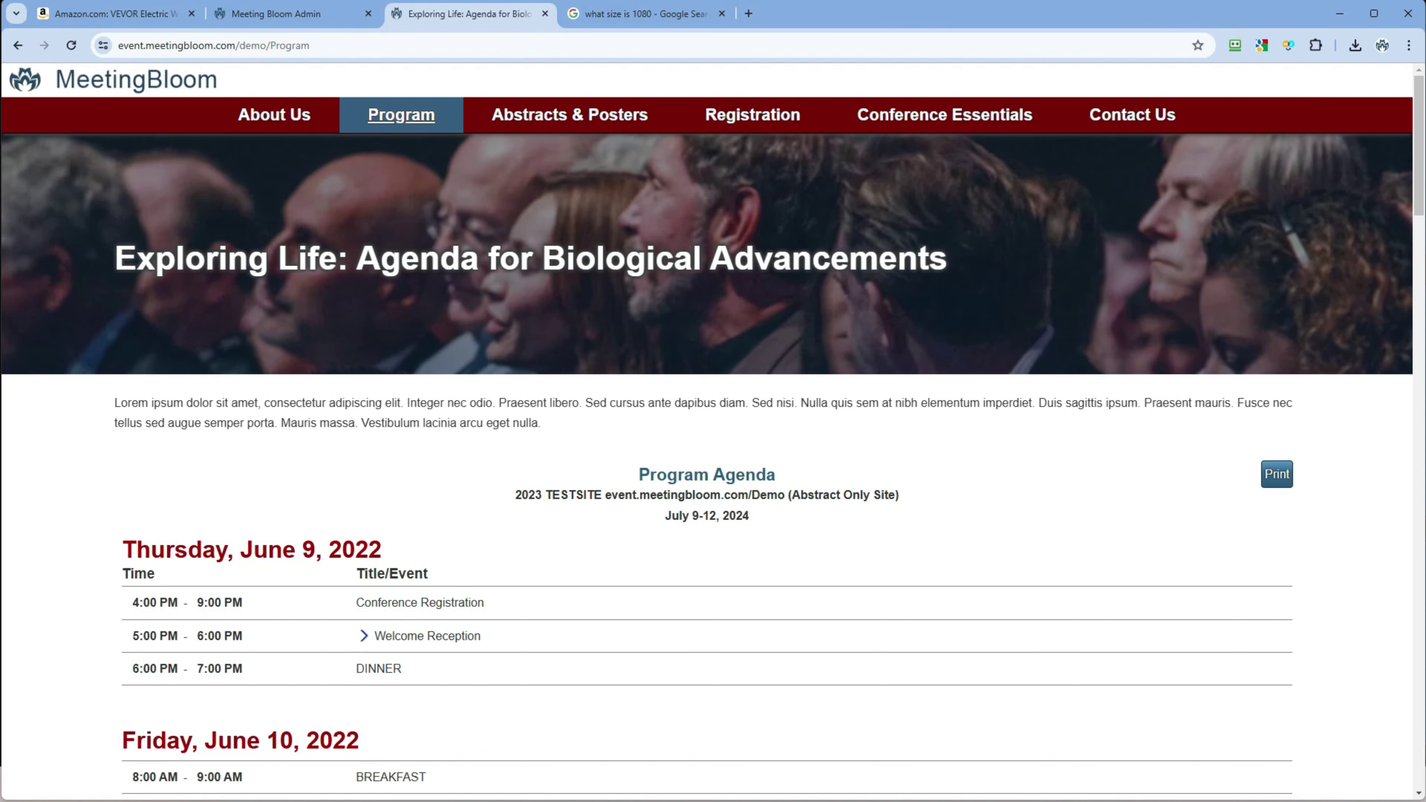
pyautogui.moveTo(570, 115)
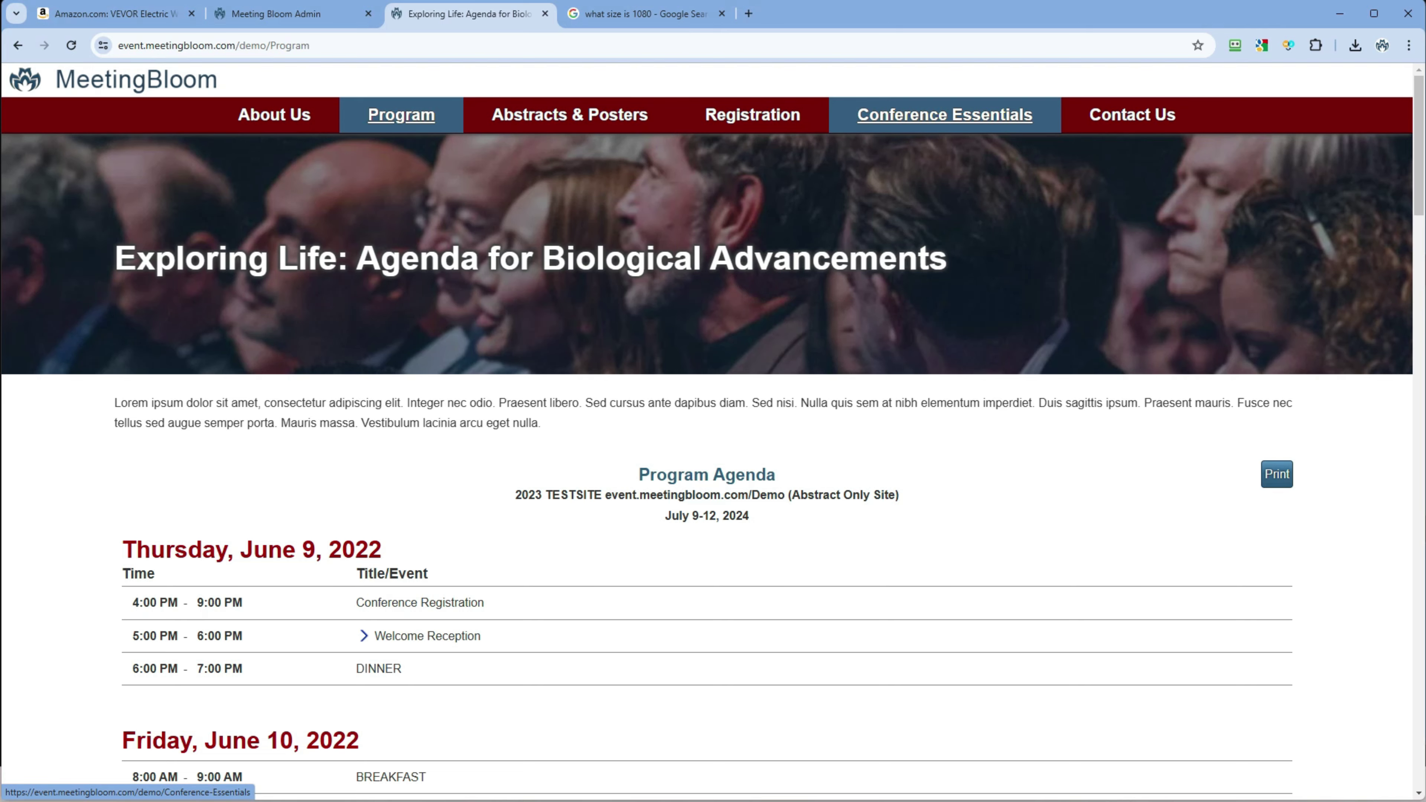
pyautogui.click(944, 115)
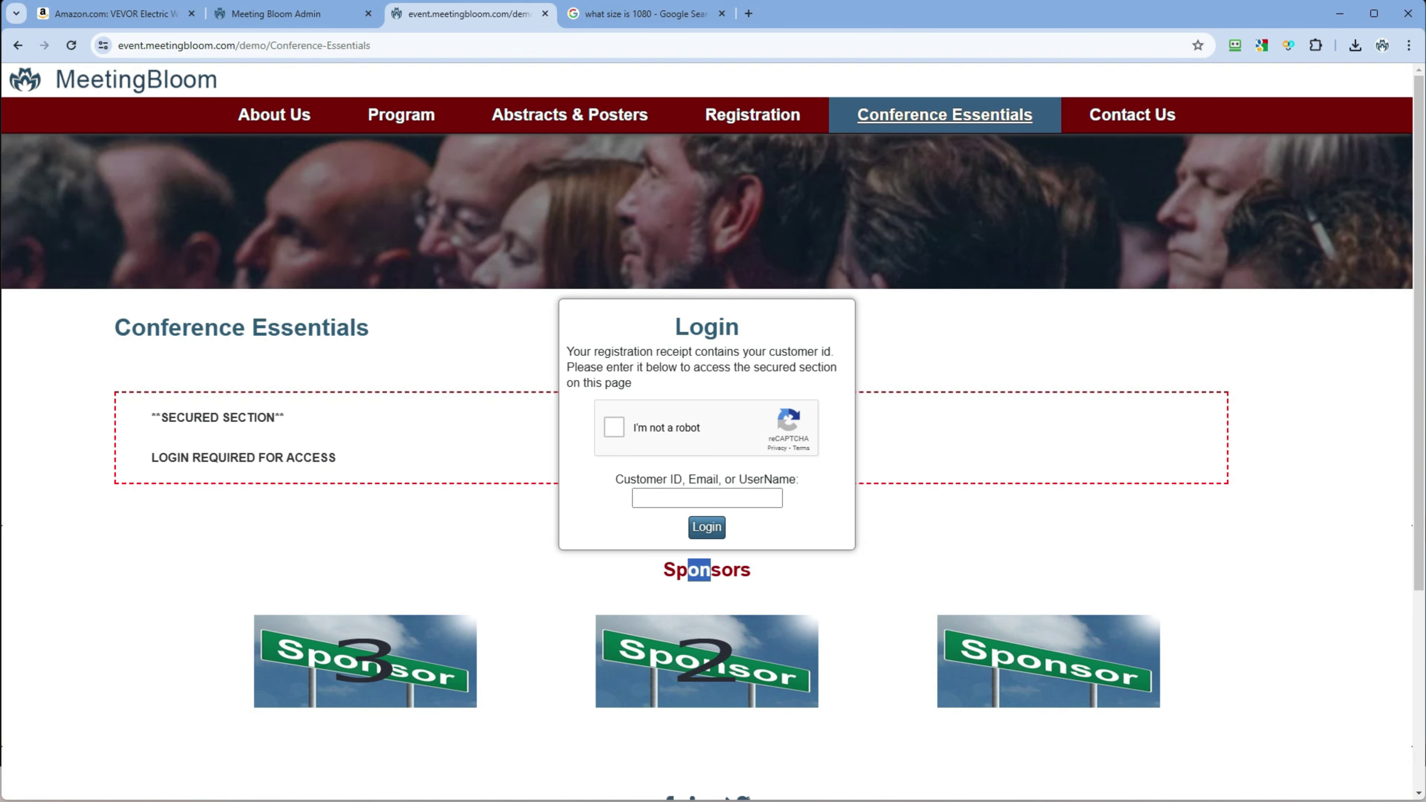
pyautogui.moveTo(687, 570); pyautogui.dragTo(663, 570)
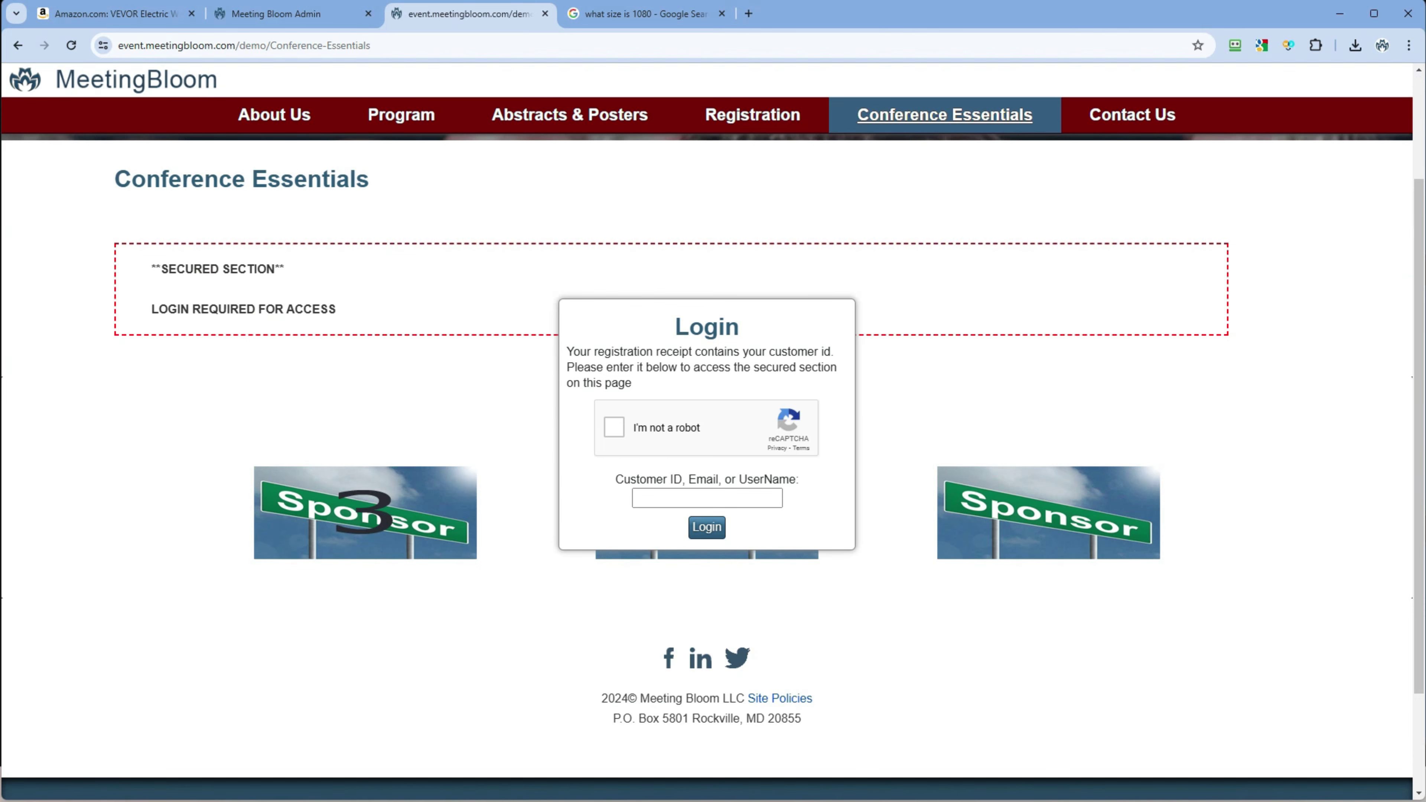
# Step: Go to the demo site's home page and examine the Platinum Supporters, Important Dates, Conference Blog link and Sponsors sections
pyautogui.click(274, 115)
pyautogui.scroll(-2, 713, 450)
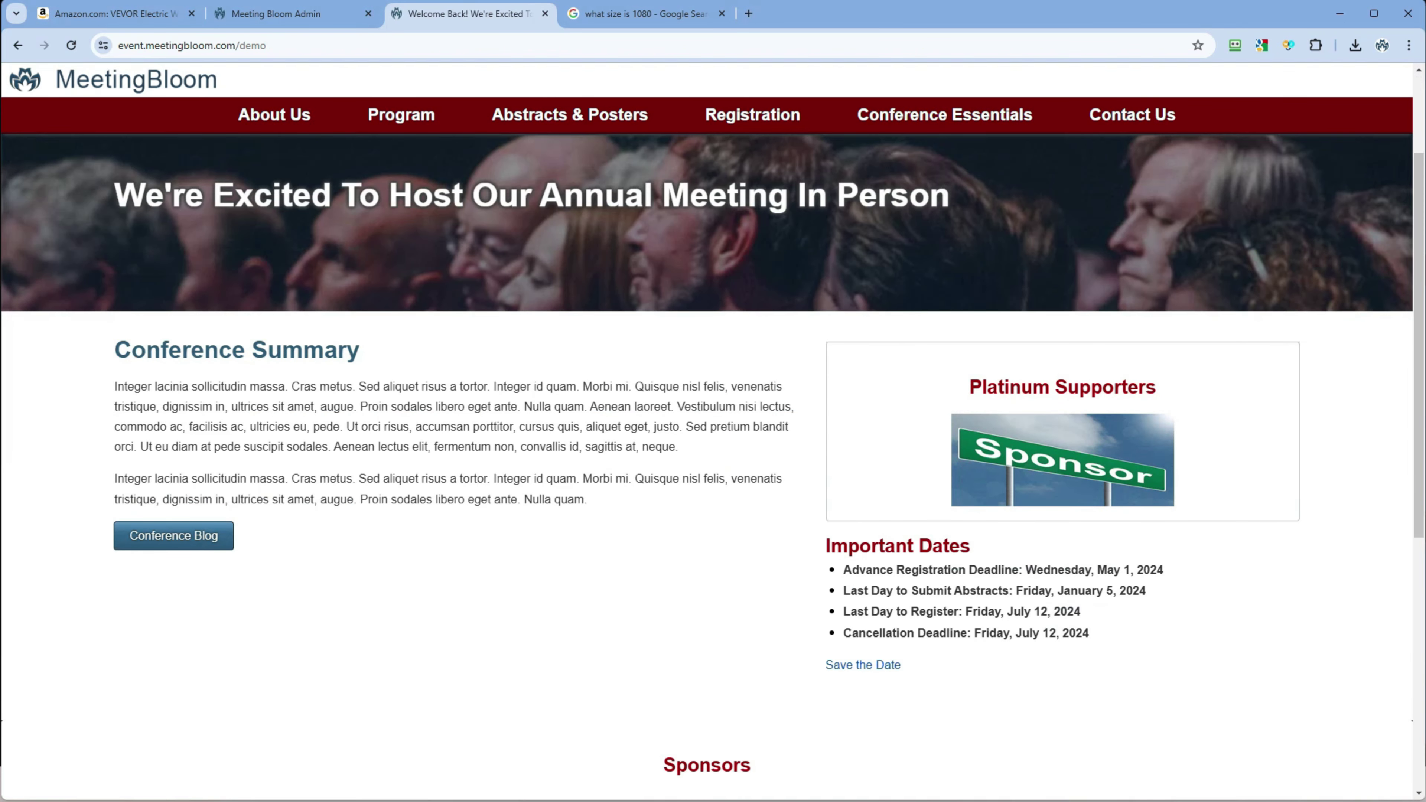
pyautogui.moveTo(970, 387); pyautogui.dragTo(1157, 388)
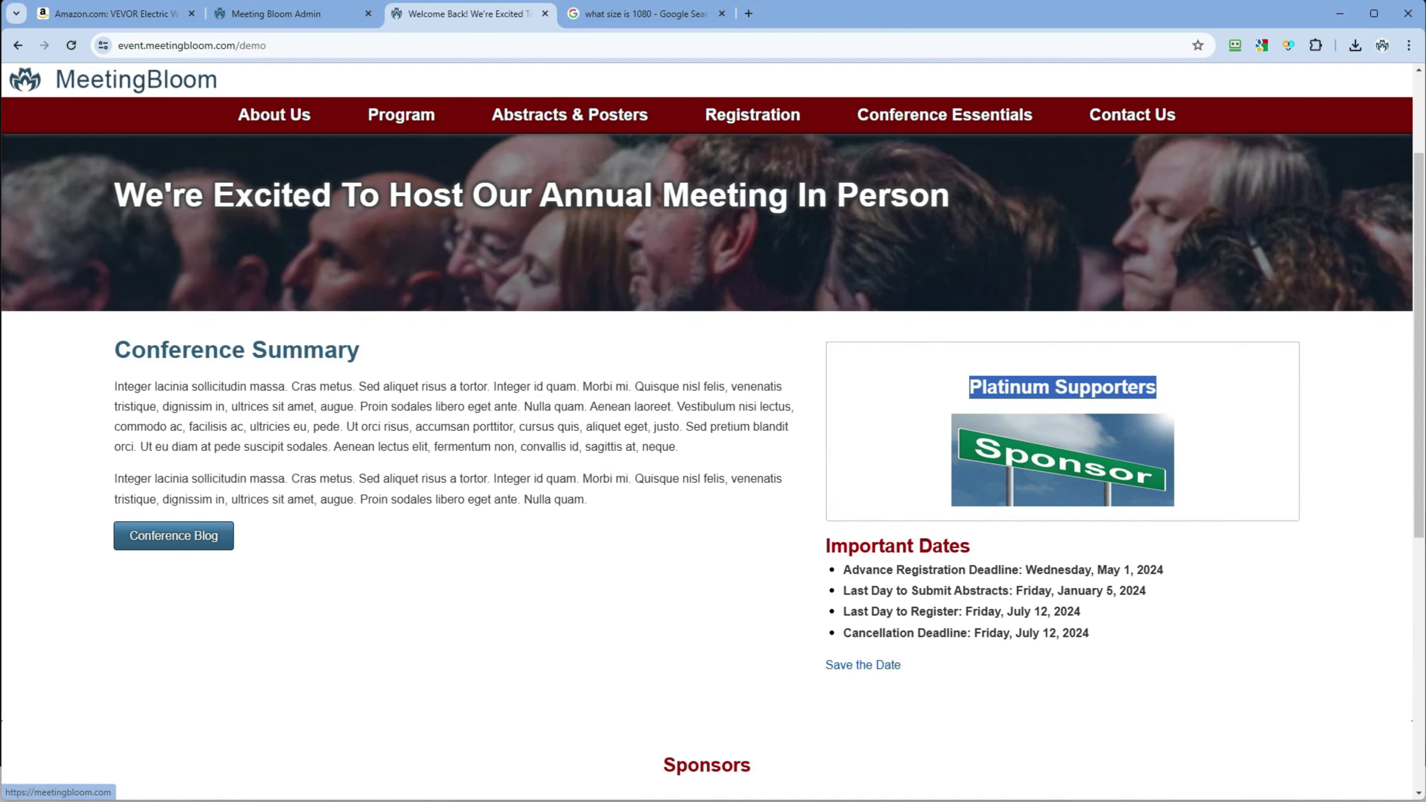
pyautogui.scroll(-2, 1156, 388)
pyautogui.moveTo(826, 397); pyautogui.dragTo(901, 517)
pyautogui.click(174, 387)
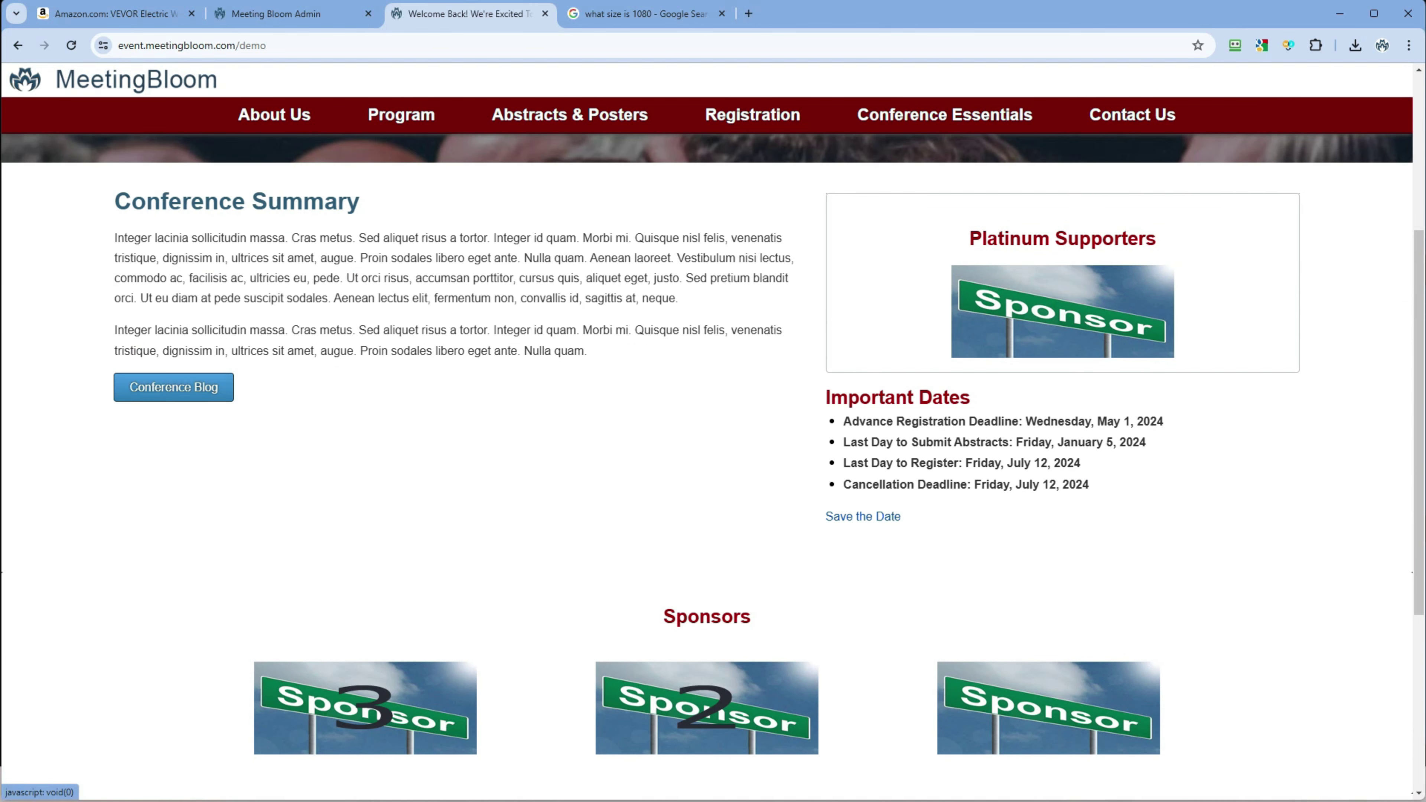
pyautogui.scroll(-1, 173, 387)
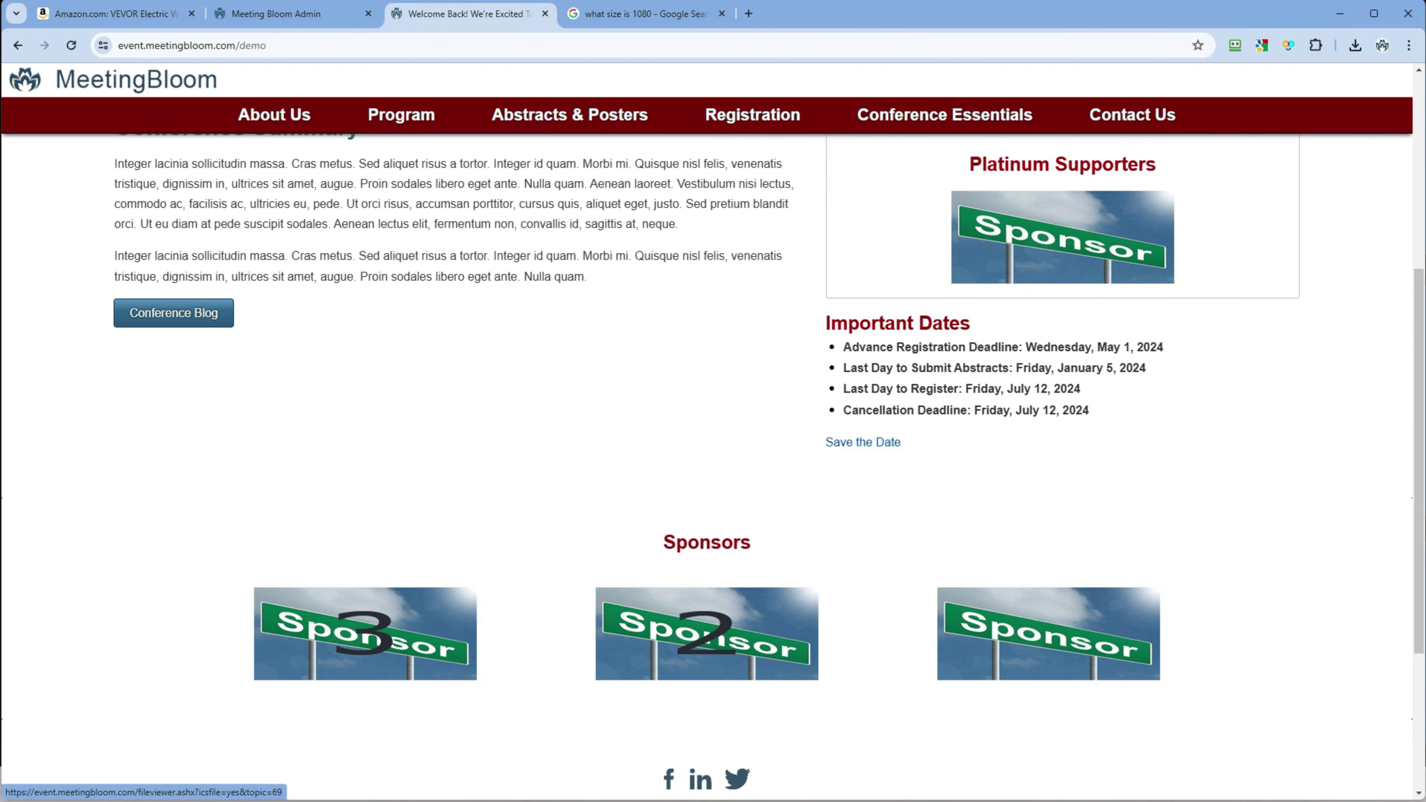
# Step: Return to the admin site and open the list of pages of the event.meetingbloom.com/demo website
pyautogui.moveTo(292, 14)
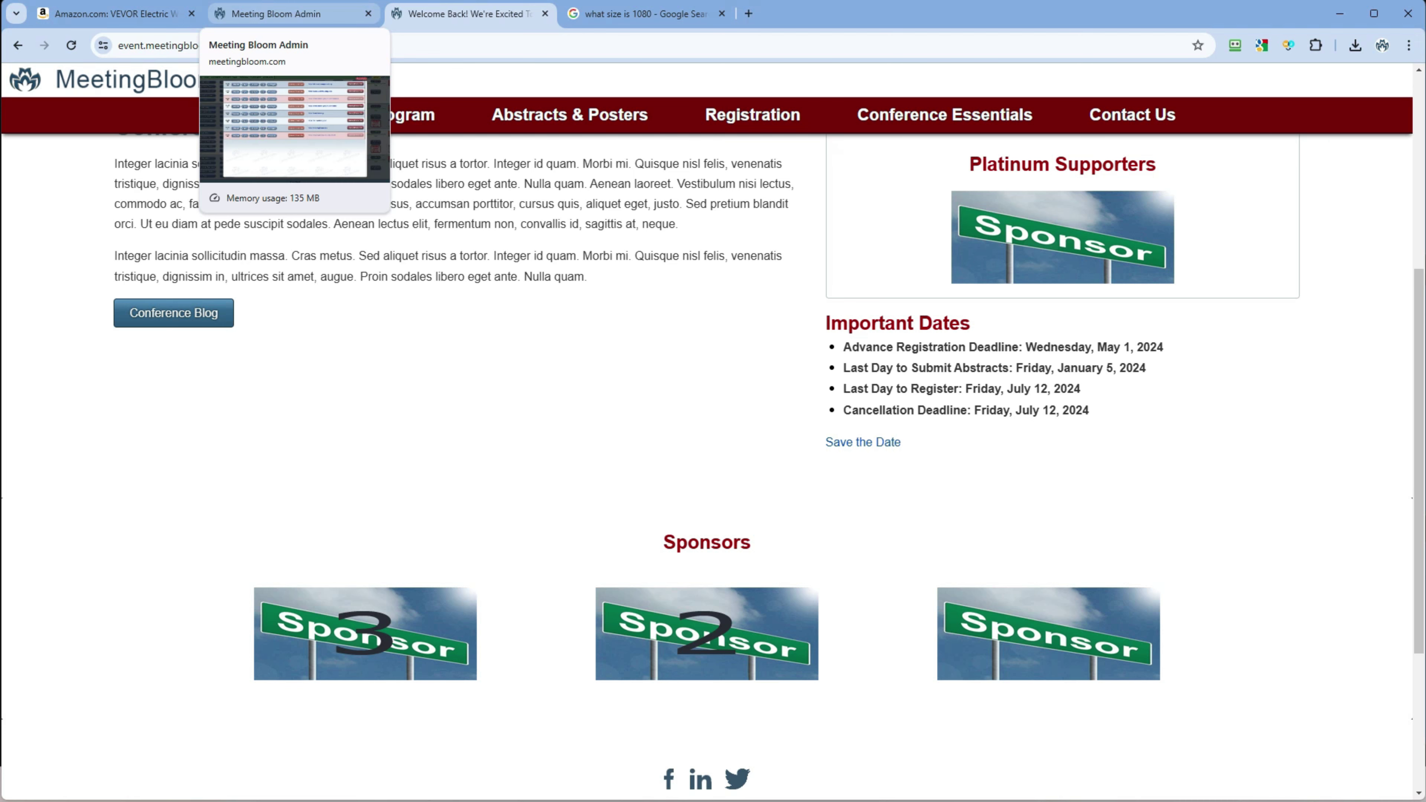
pyautogui.click(275, 14)
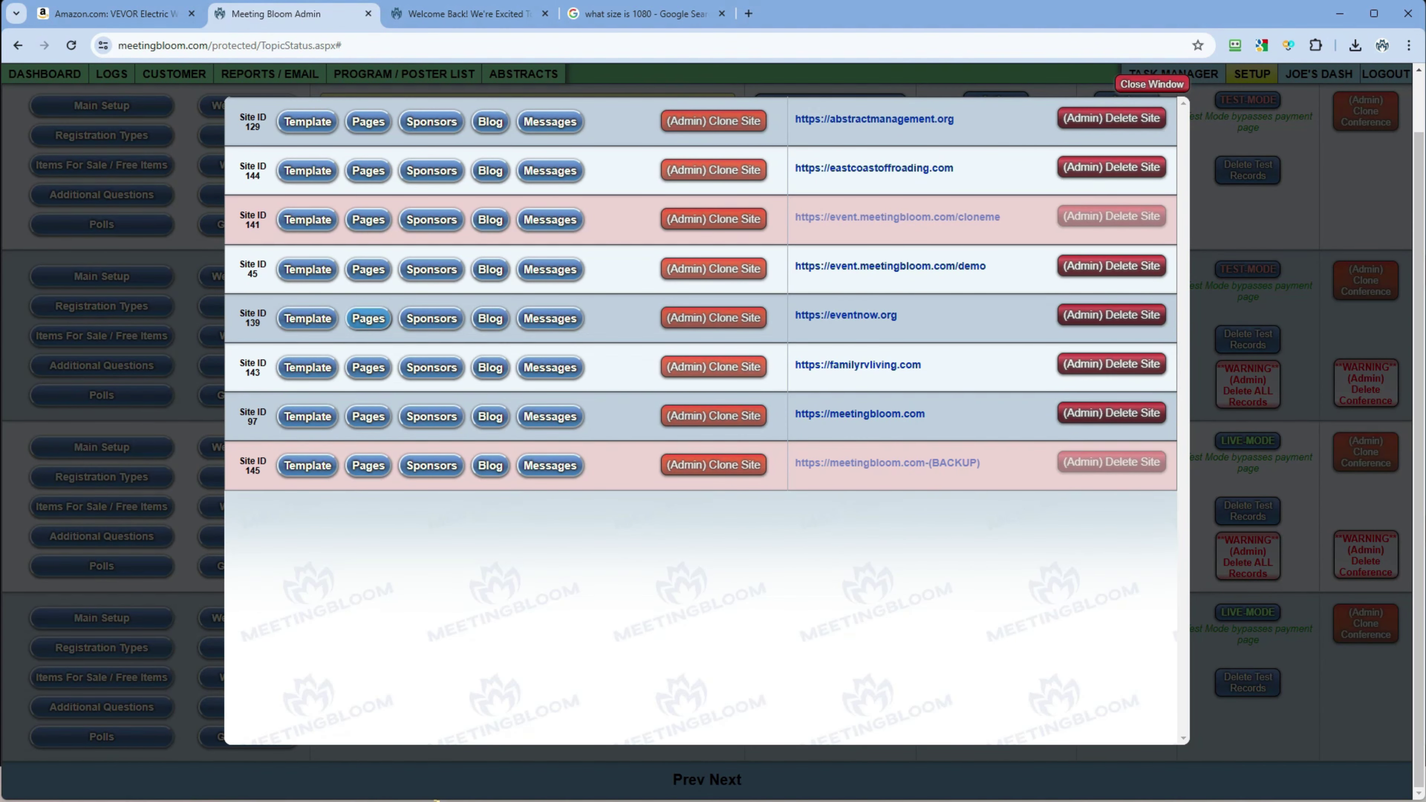
pyautogui.click(367, 270)
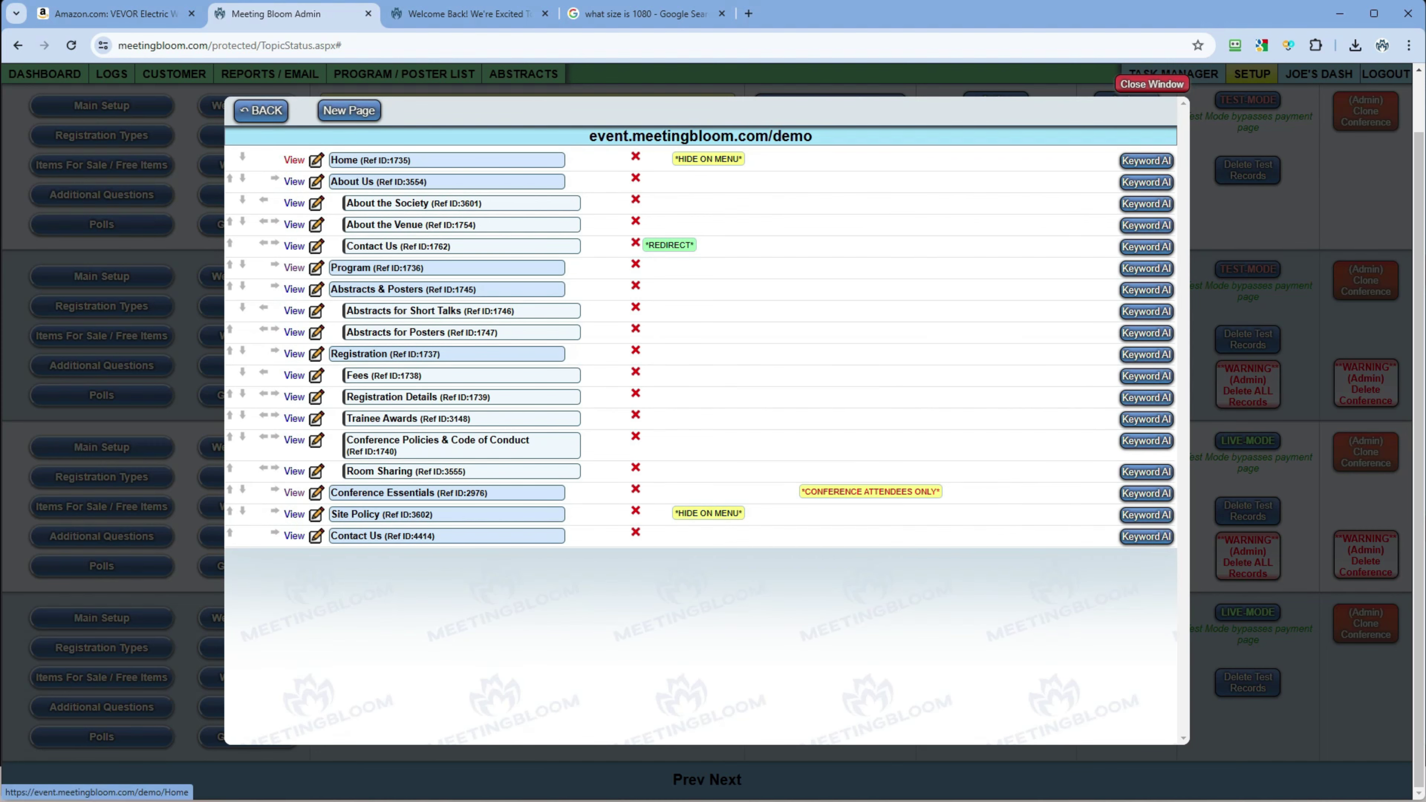
# Step: View the demo site's live Home page menu, then compare it with the admin list of pages
pyautogui.click(294, 160)
pyautogui.moveTo(274, 116)
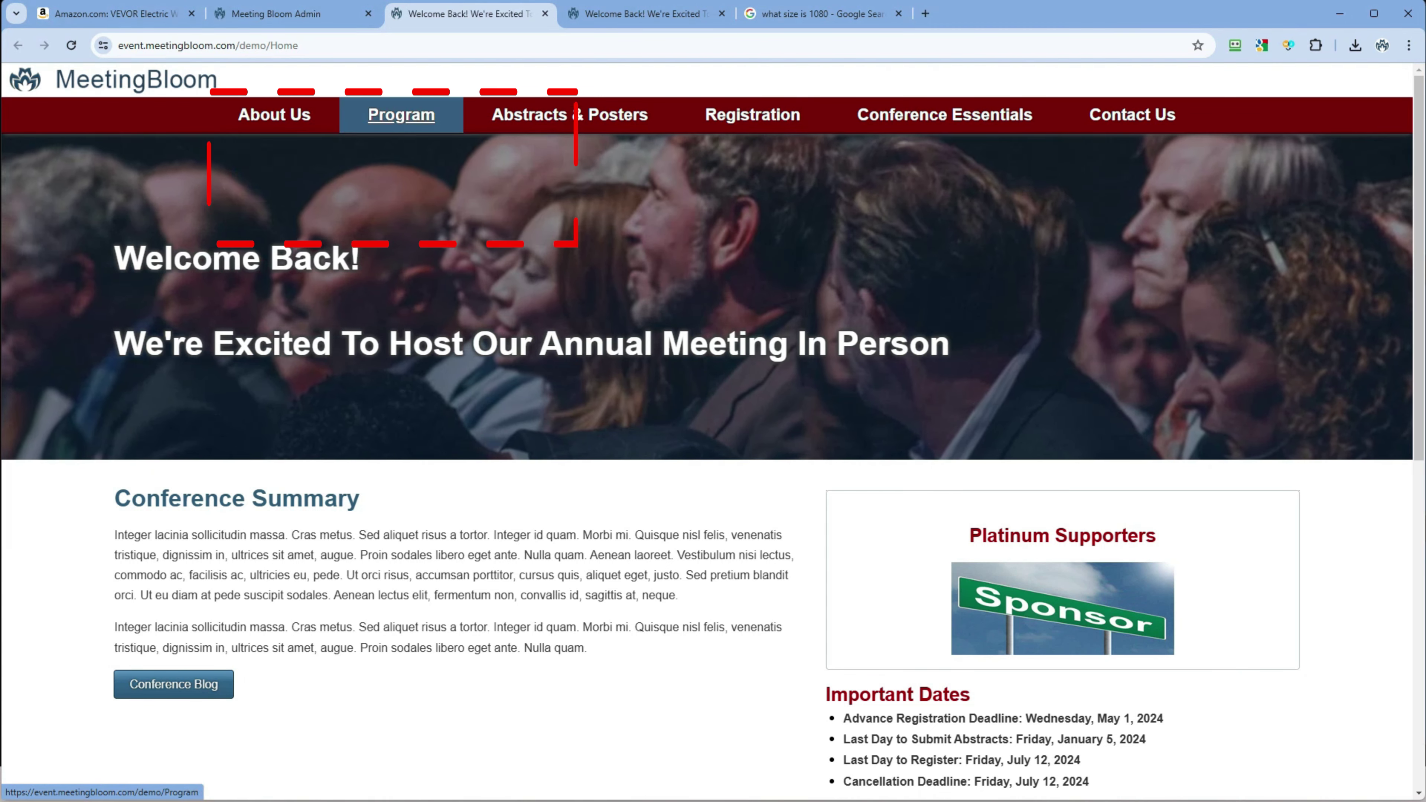
pyautogui.click(292, 14)
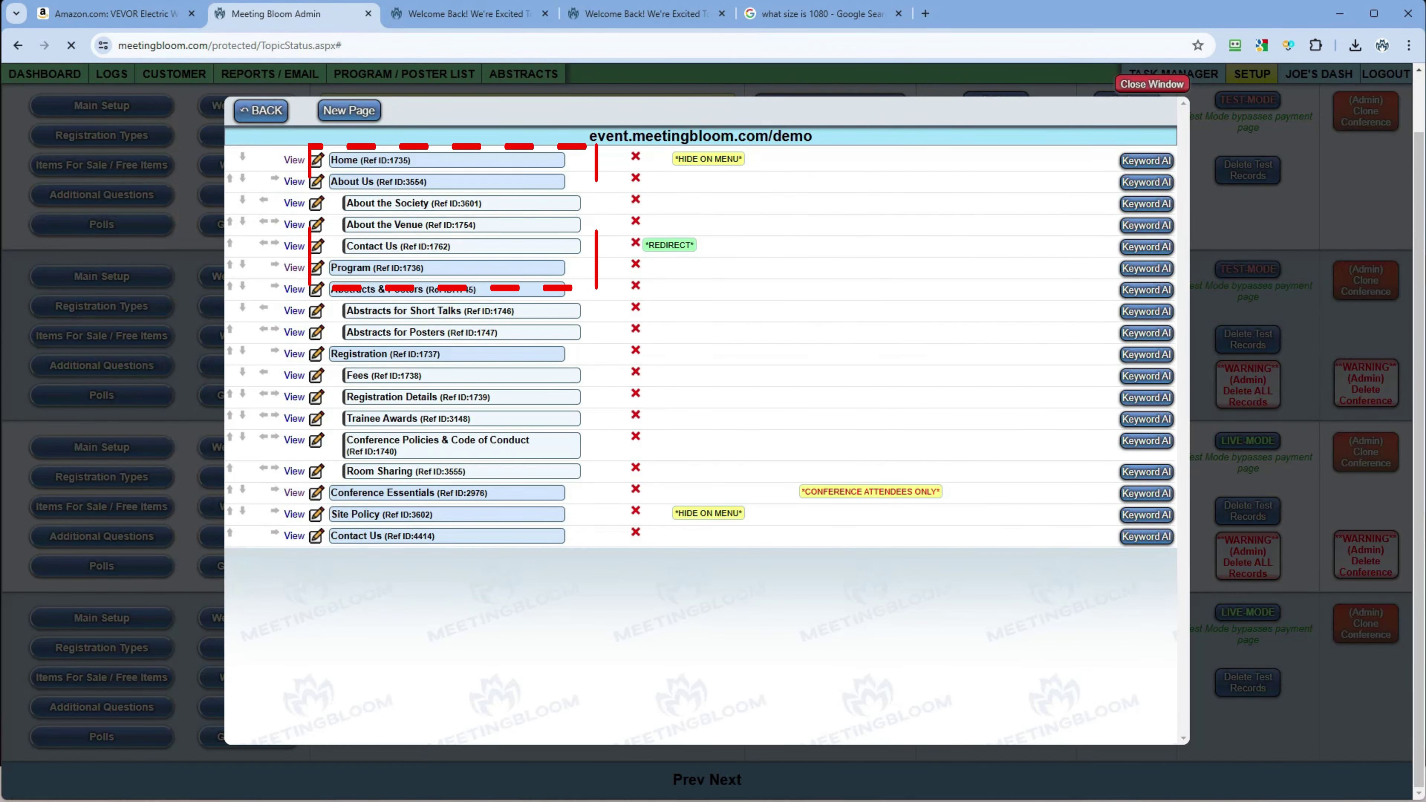
pyautogui.moveTo(353, 204); pyautogui.dragTo(478, 204)
pyautogui.moveTo(340, 268); pyautogui.dragTo(383, 267)
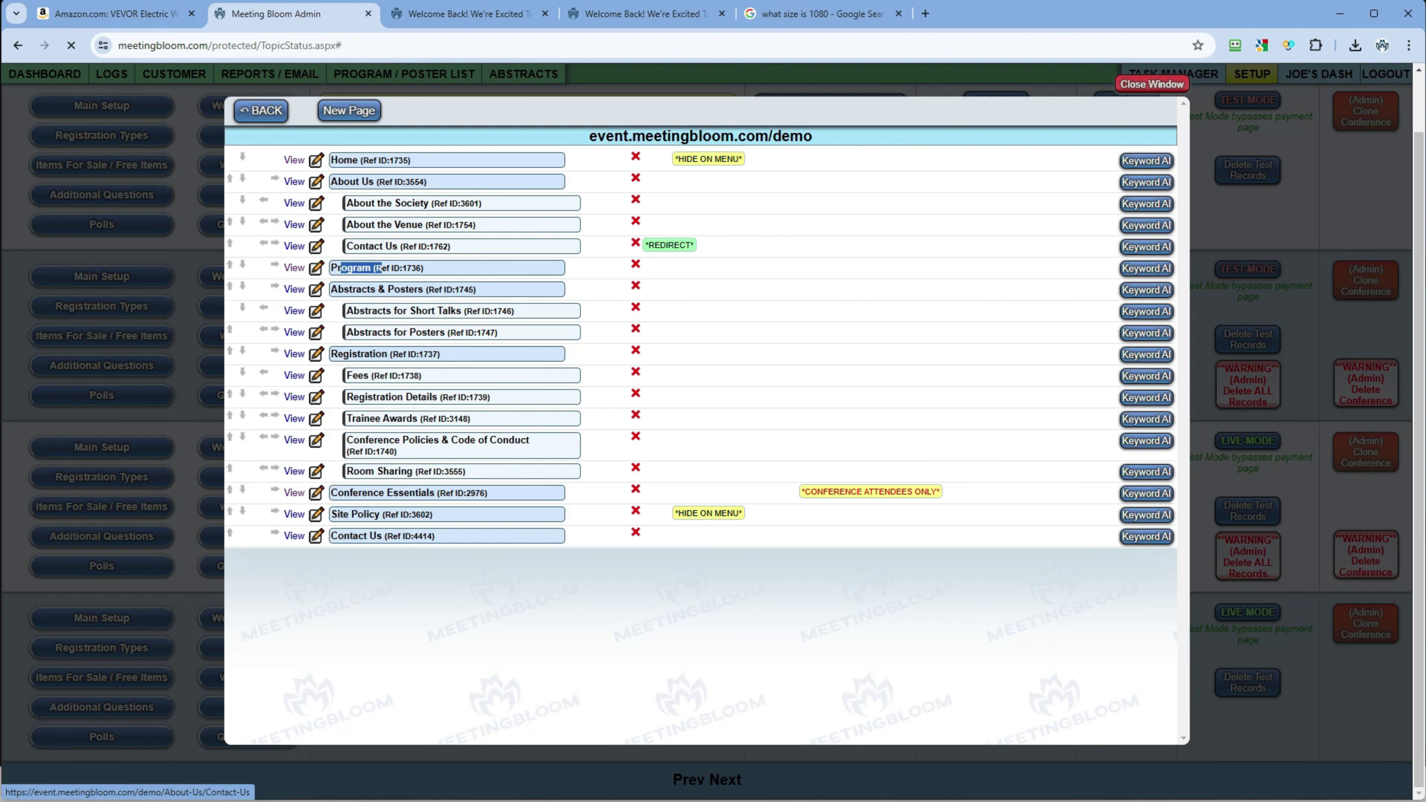
# Step: Open the Program page for editing and examine the [PROGRAM-FULL] merge code in its content
pyautogui.click(317, 269)
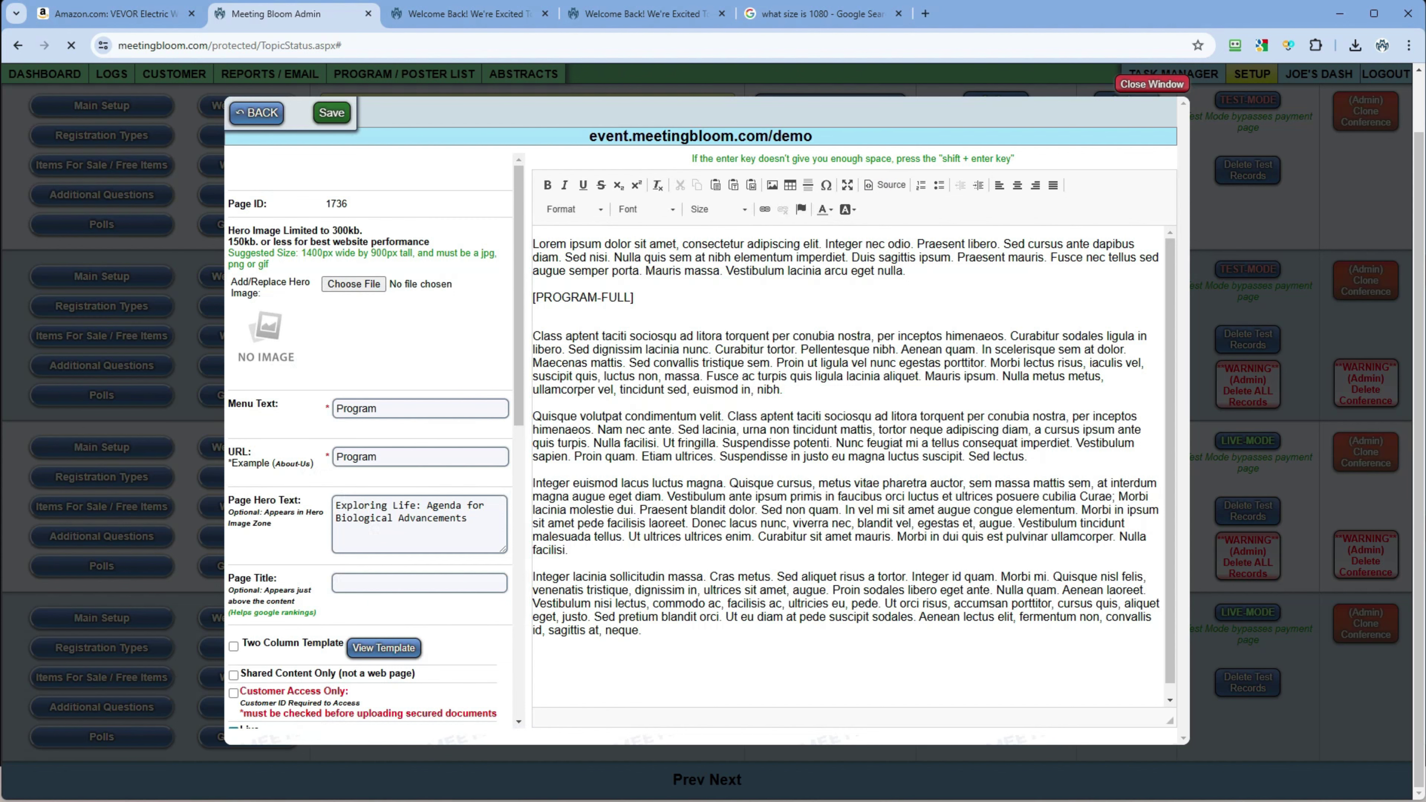
pyautogui.click(534, 322)
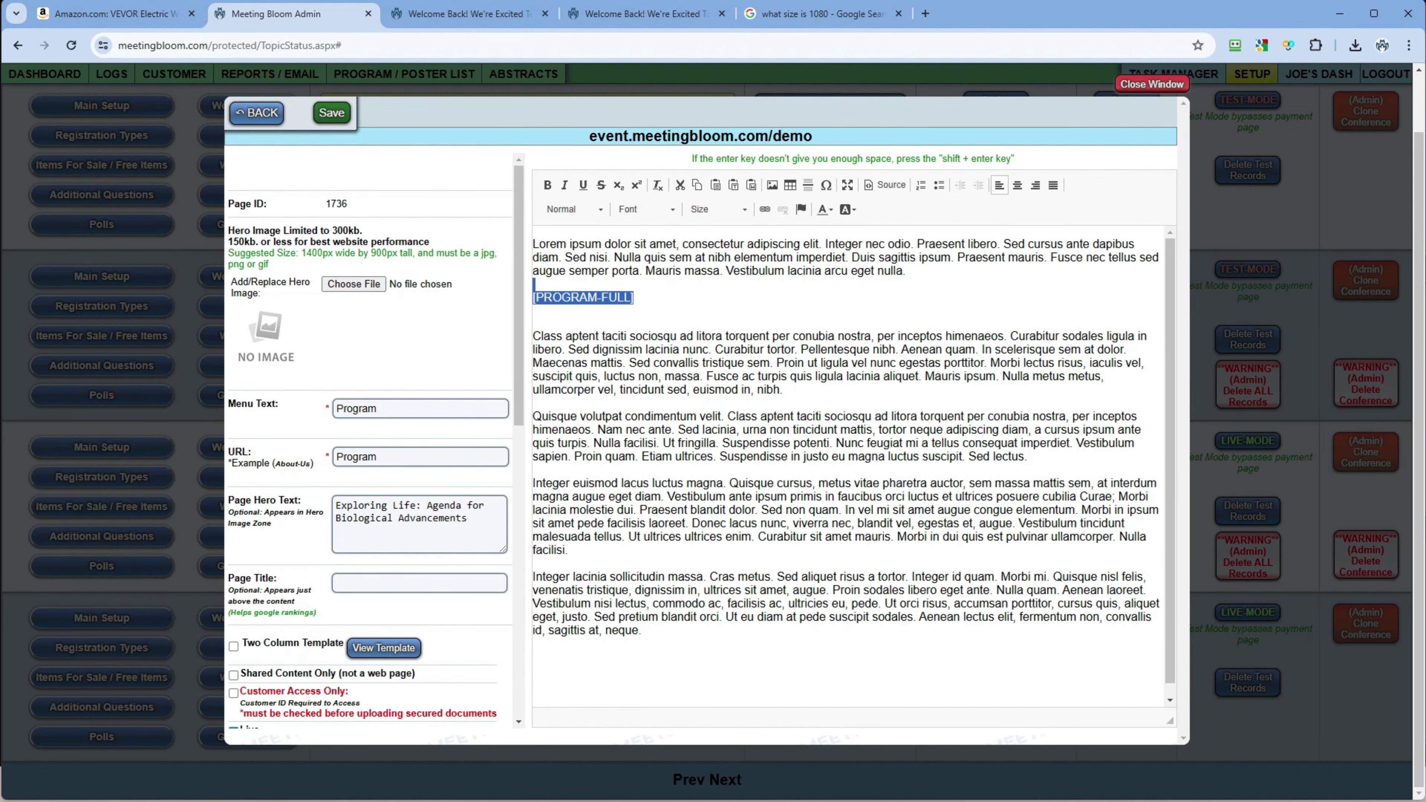
pyautogui.scroll(-1, 848, 466)
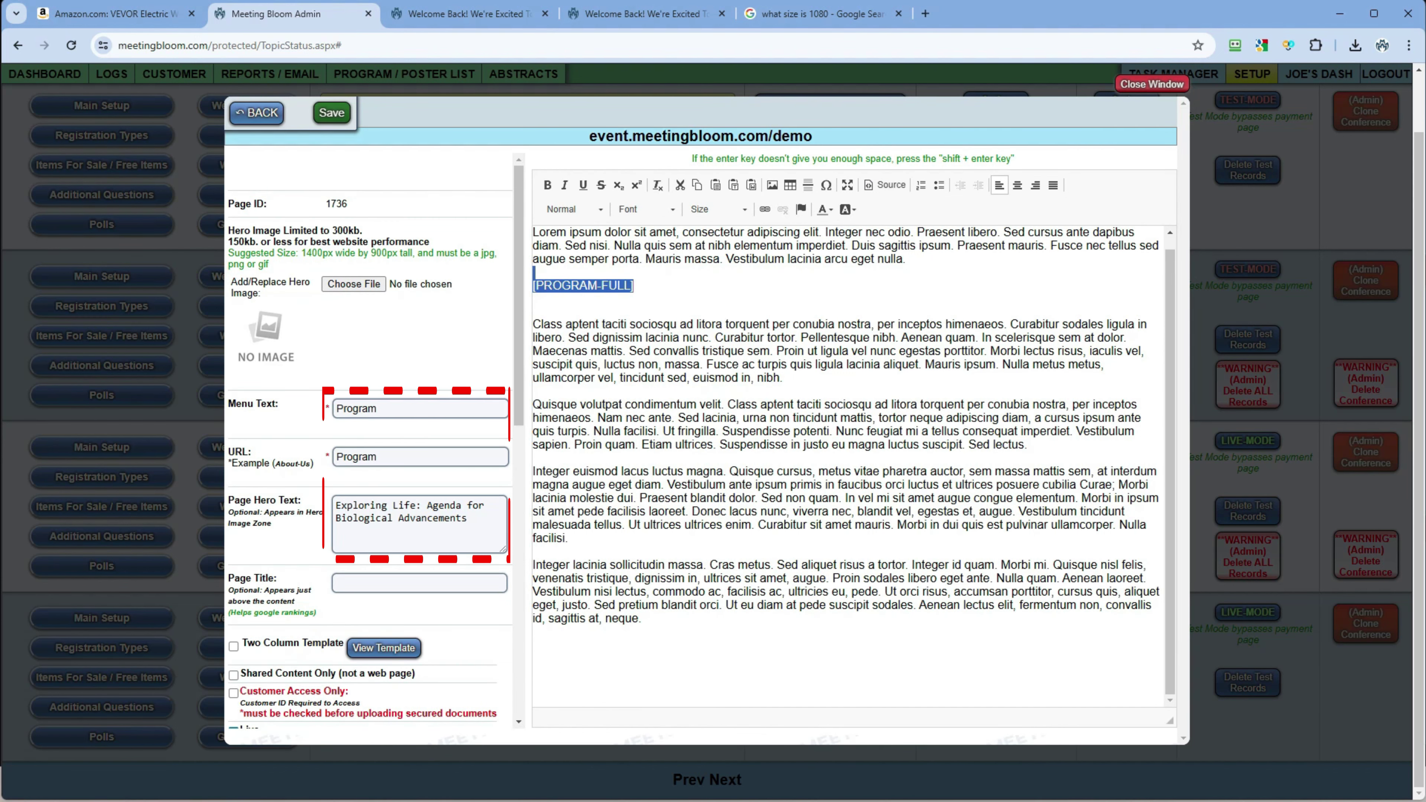
# Step: Examine the Program page's Menu Text, URL and Page Hero Text settings
pyautogui.doubleClick(365, 408)
pyautogui.click(369, 457)
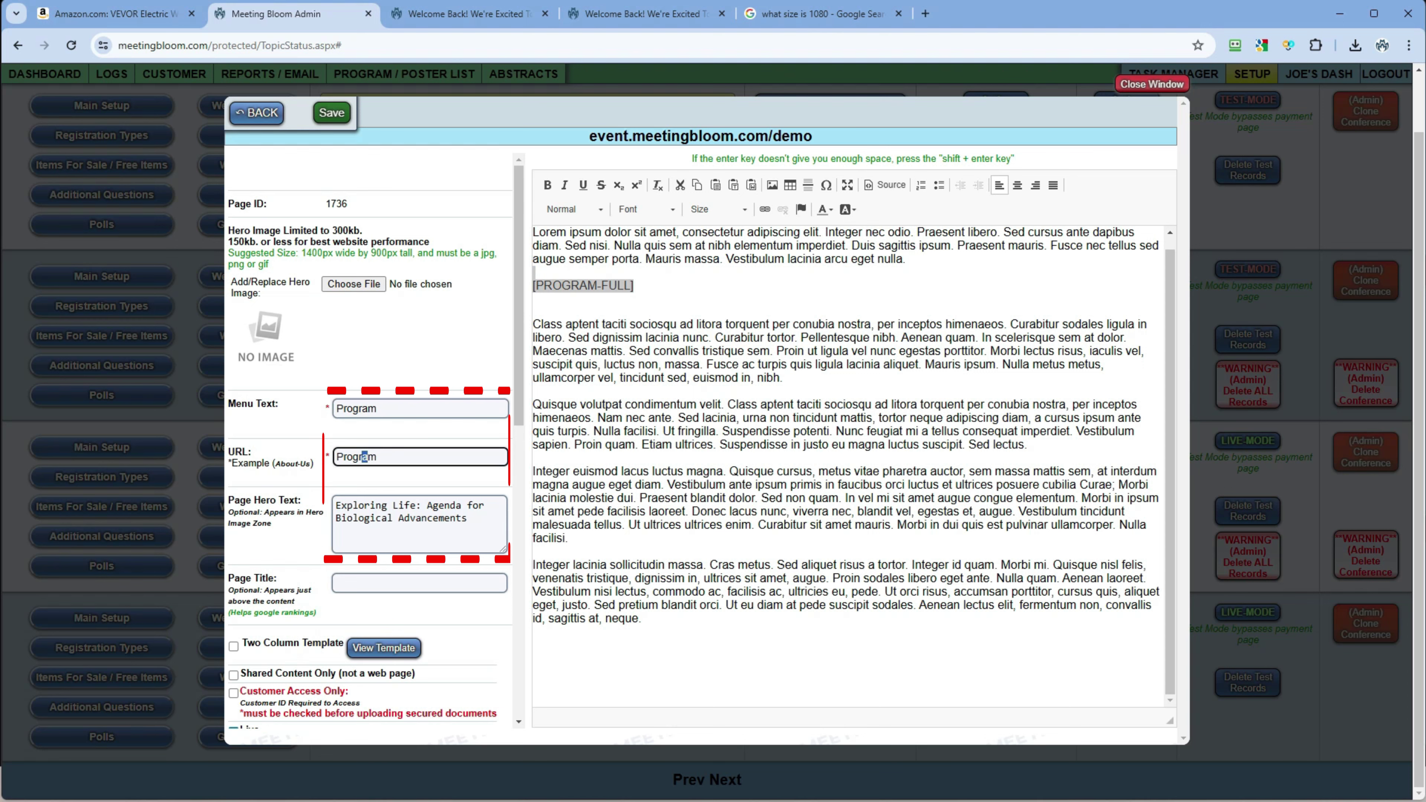
pyautogui.moveTo(369, 457); pyautogui.dragTo(362, 457)
pyautogui.click(377, 409)
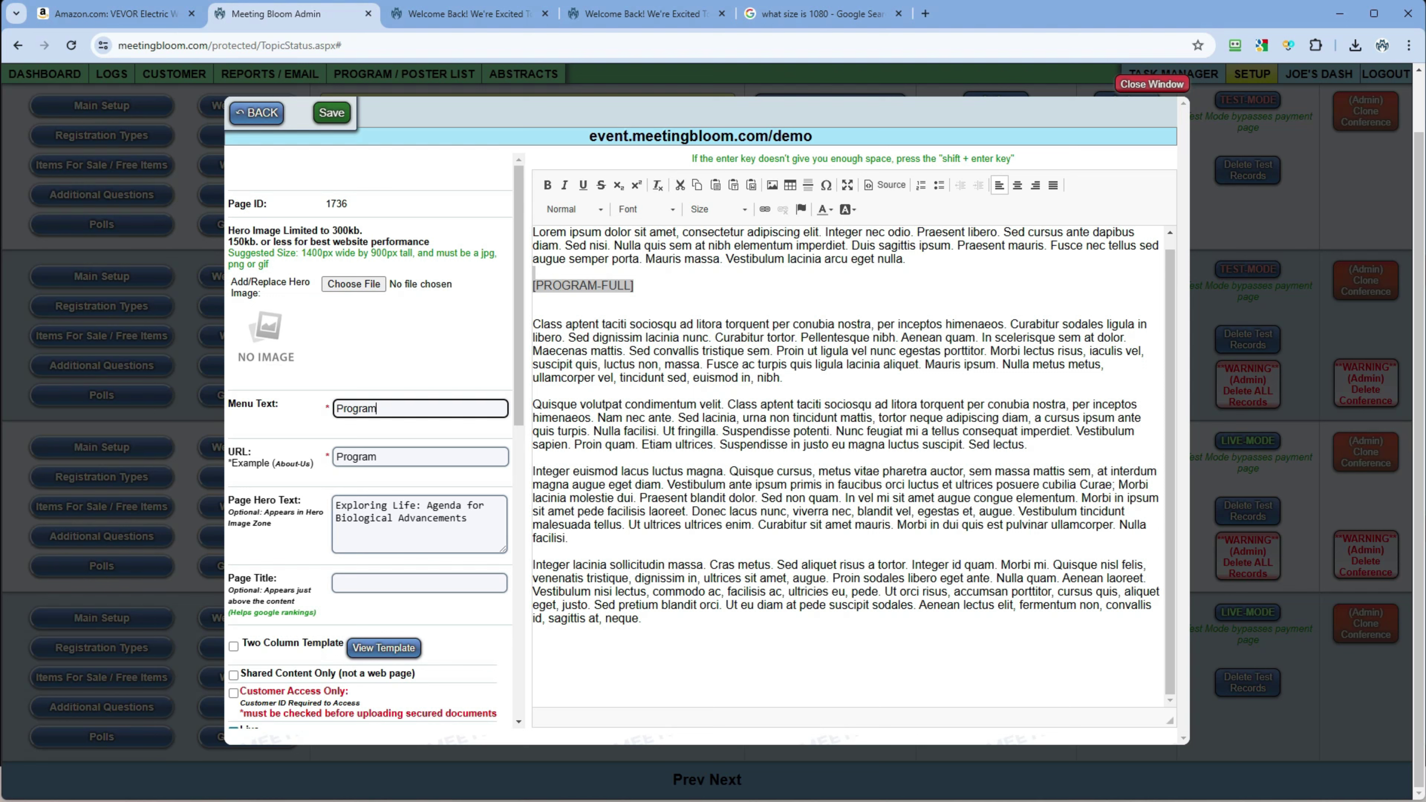
pyautogui.scroll(-1, 371, 442)
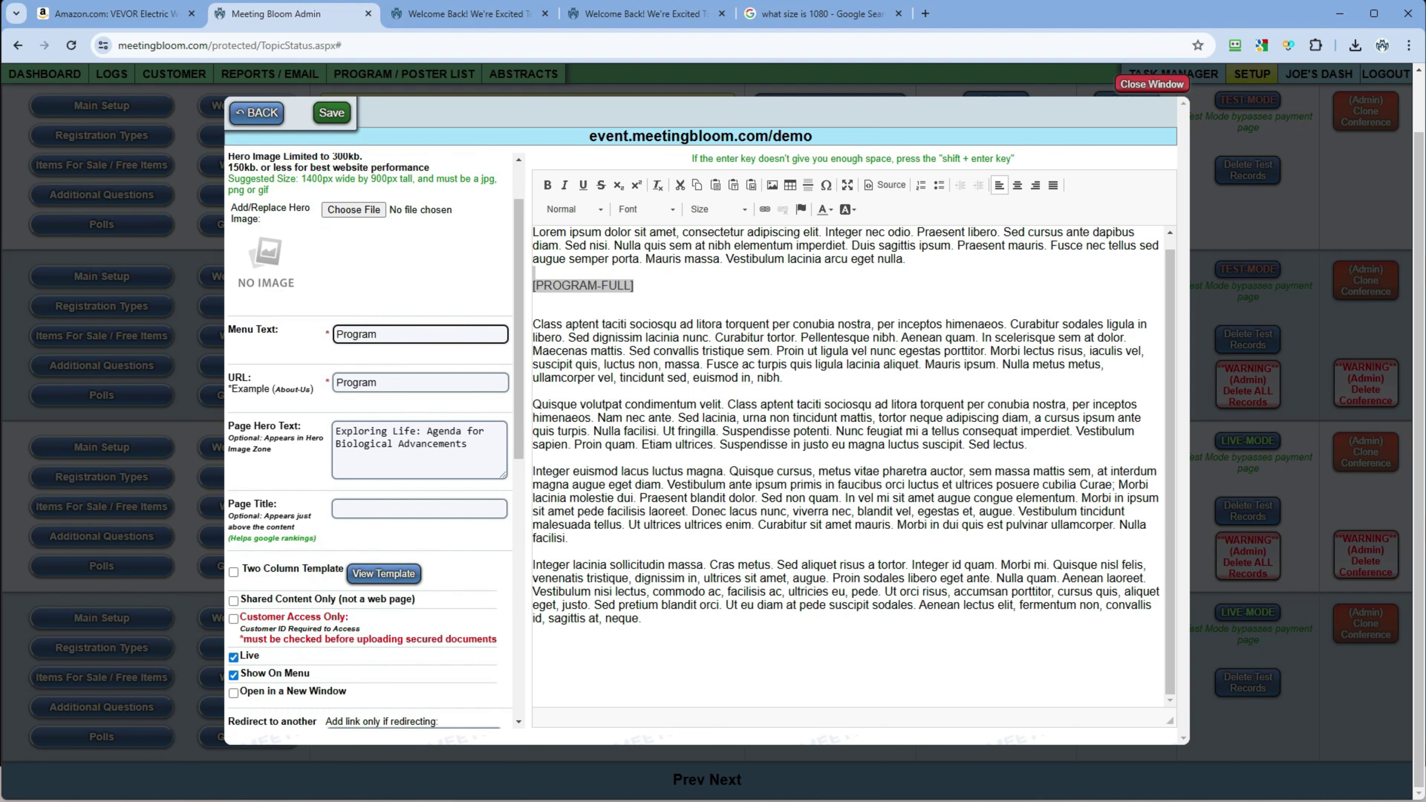
pyautogui.moveTo(348, 432); pyautogui.dragTo(394, 444)
pyautogui.click(365, 444)
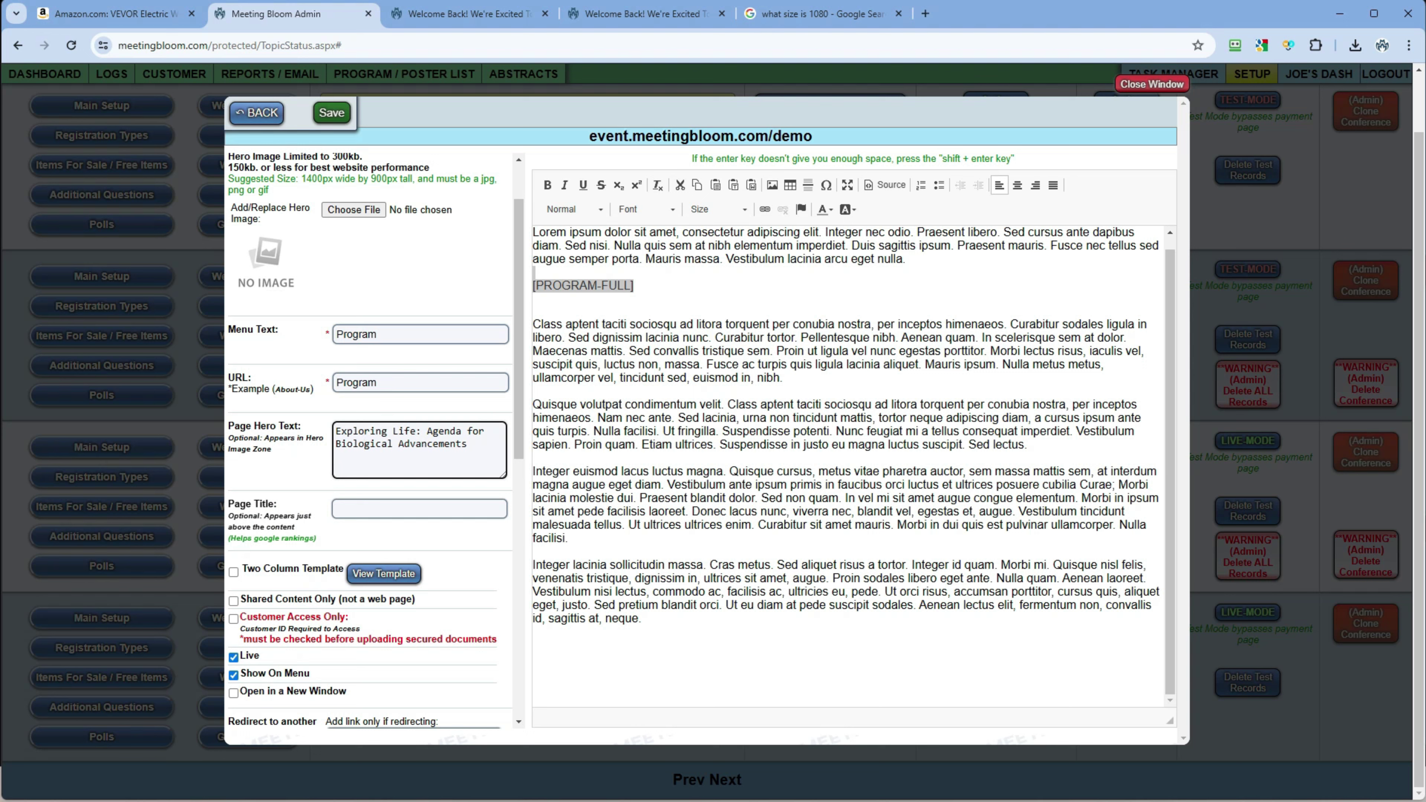
pyautogui.hotkey('ctrl', 'a')
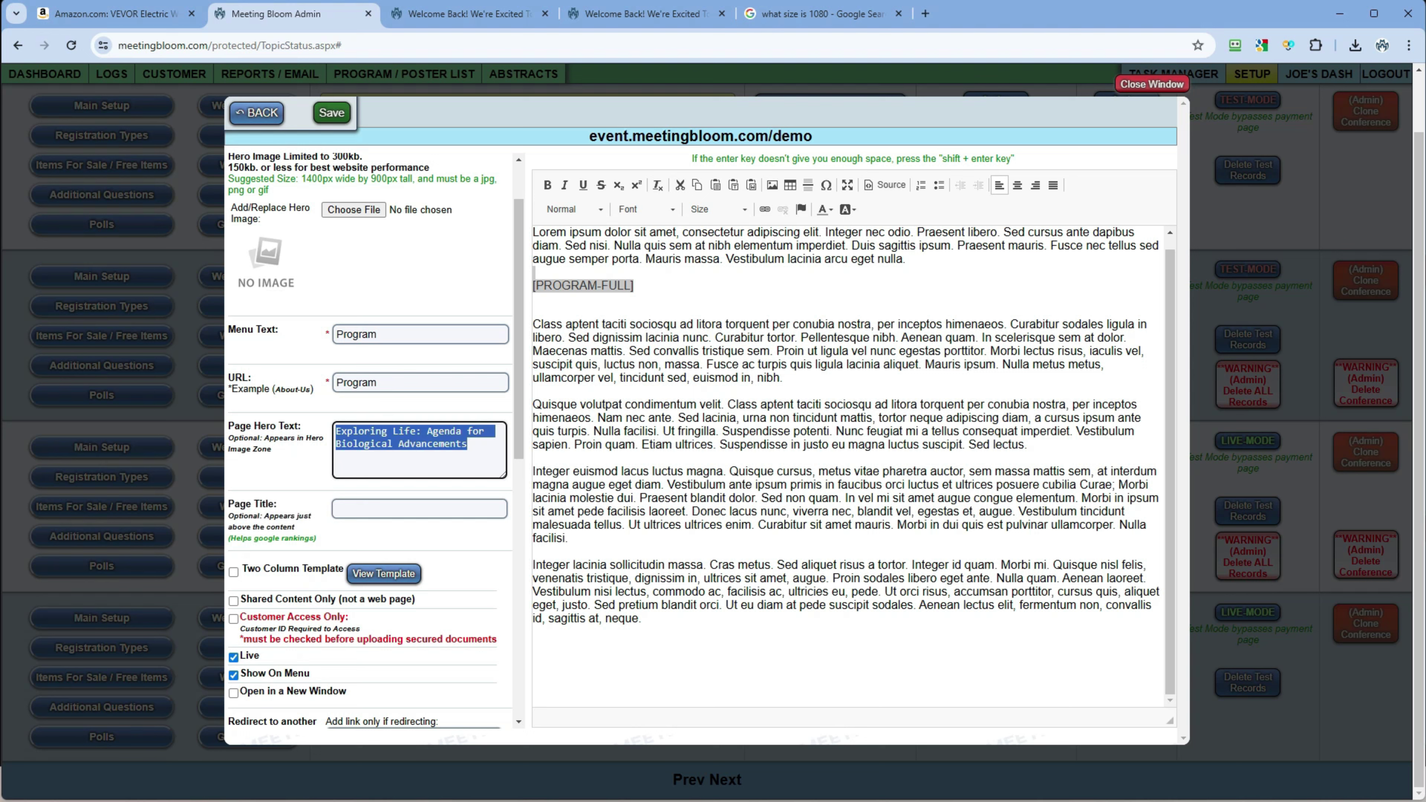
pyautogui.moveTo(398, 383); pyautogui.dragTo(353, 383)
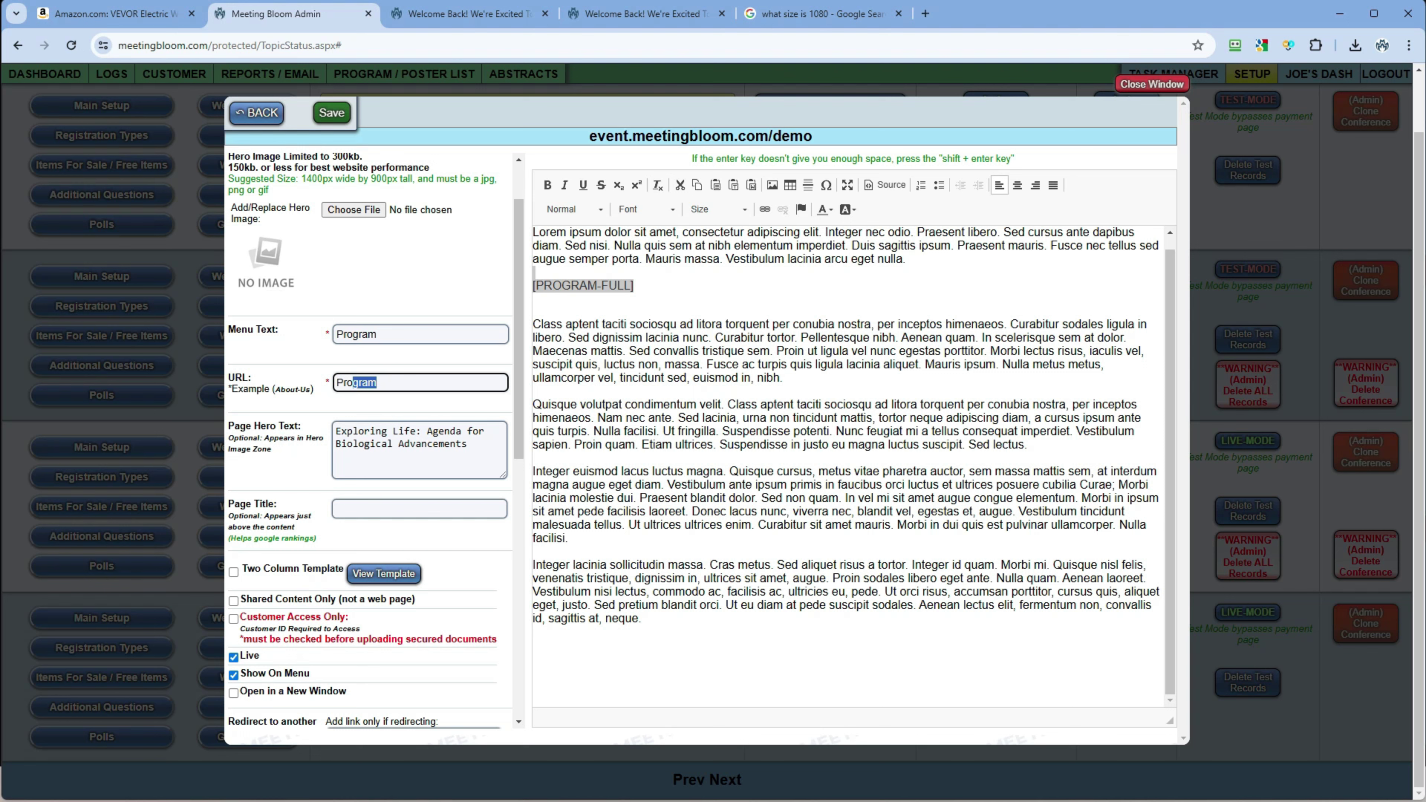
# Step: Review the Program page's display options and Word Merge codes, then leave without saving and close the website pages window
pyautogui.scroll(-2, 370, 444)
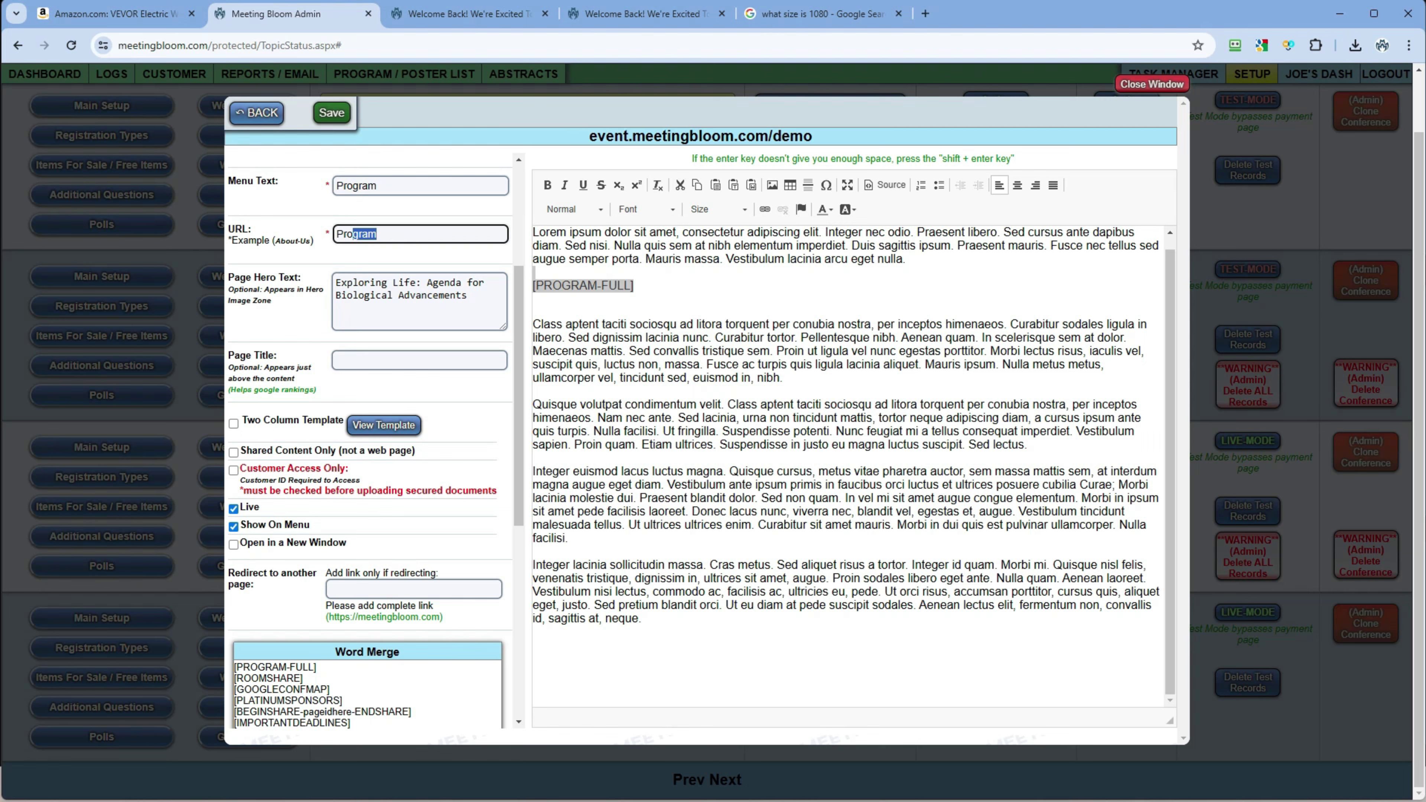
pyautogui.scroll(-5, 371, 438)
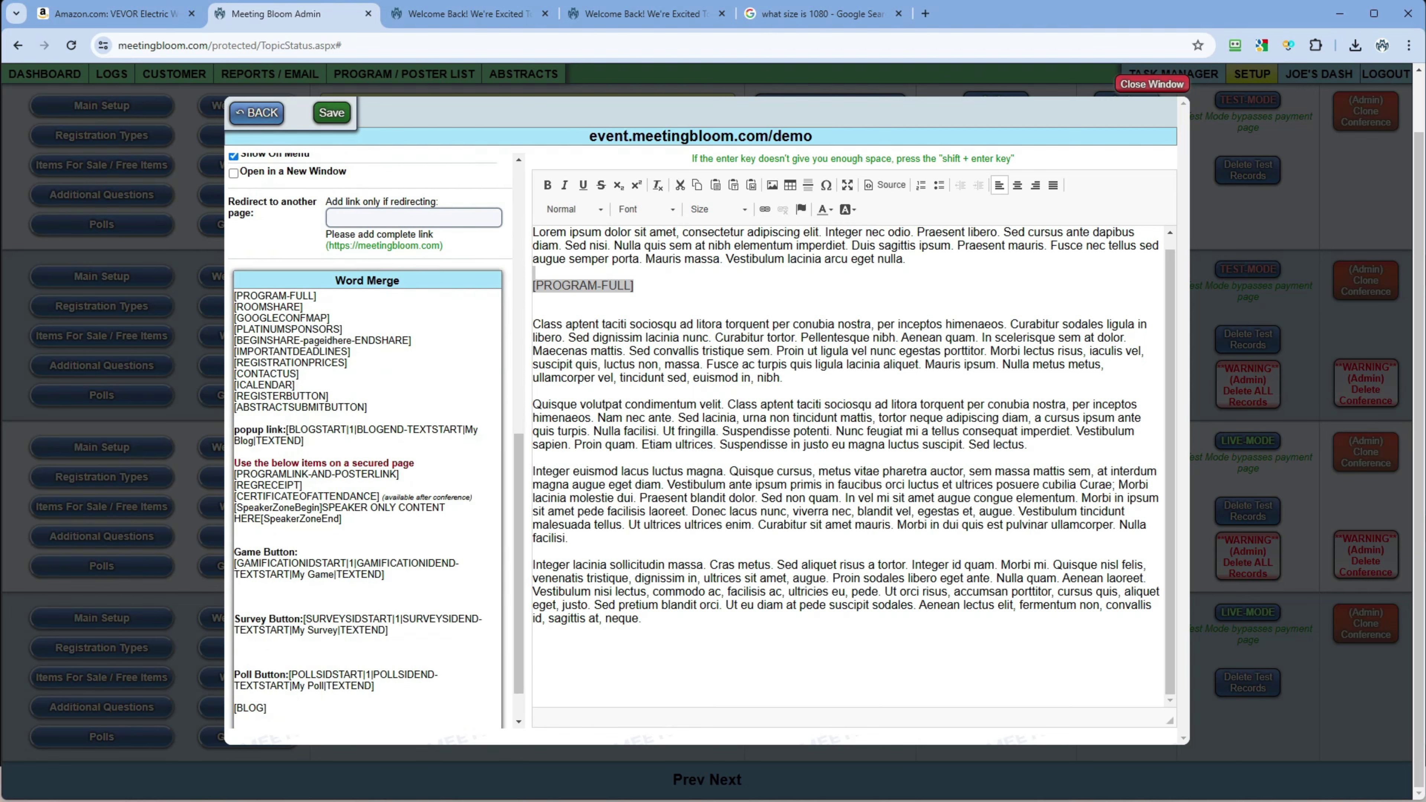
pyautogui.scroll(-1, 370, 439)
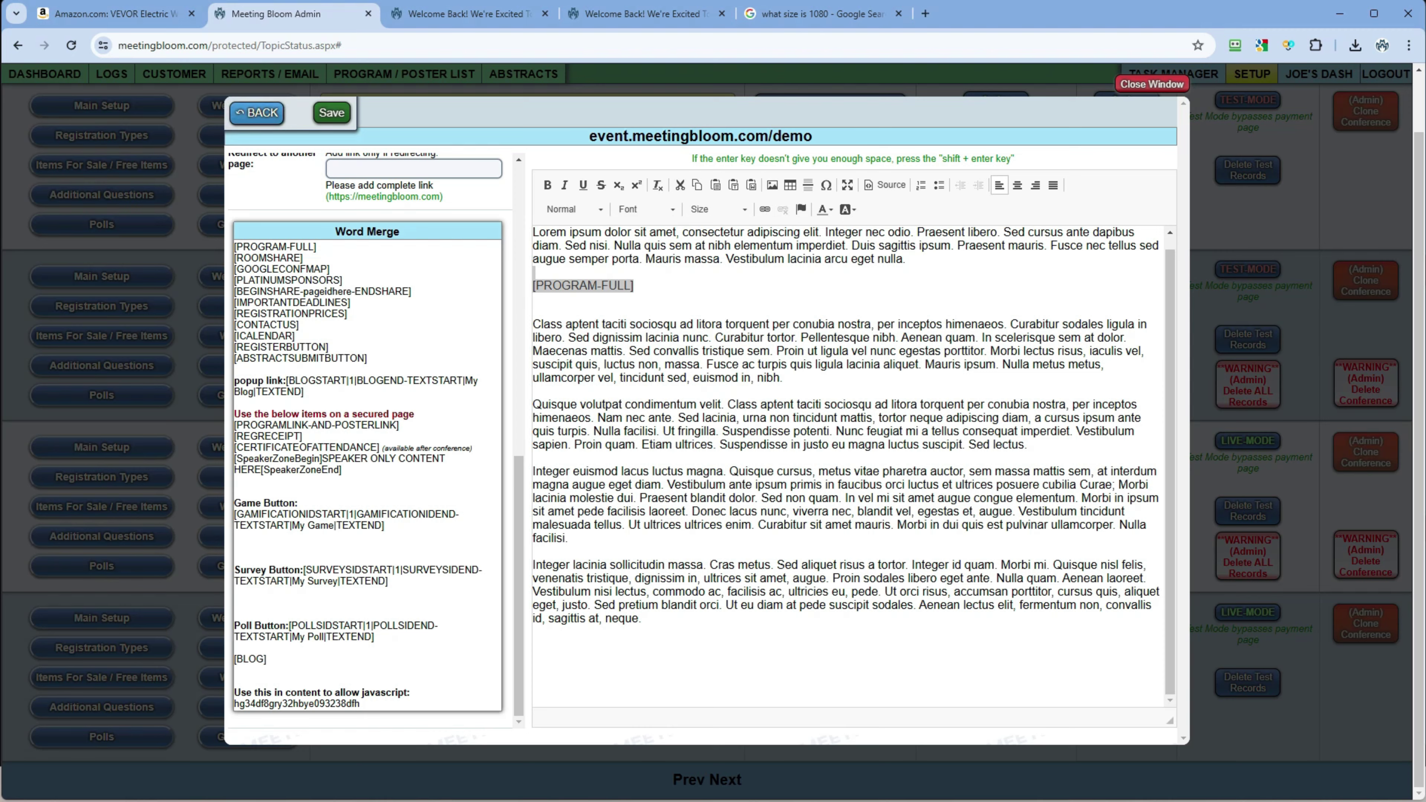
pyautogui.click(257, 113)
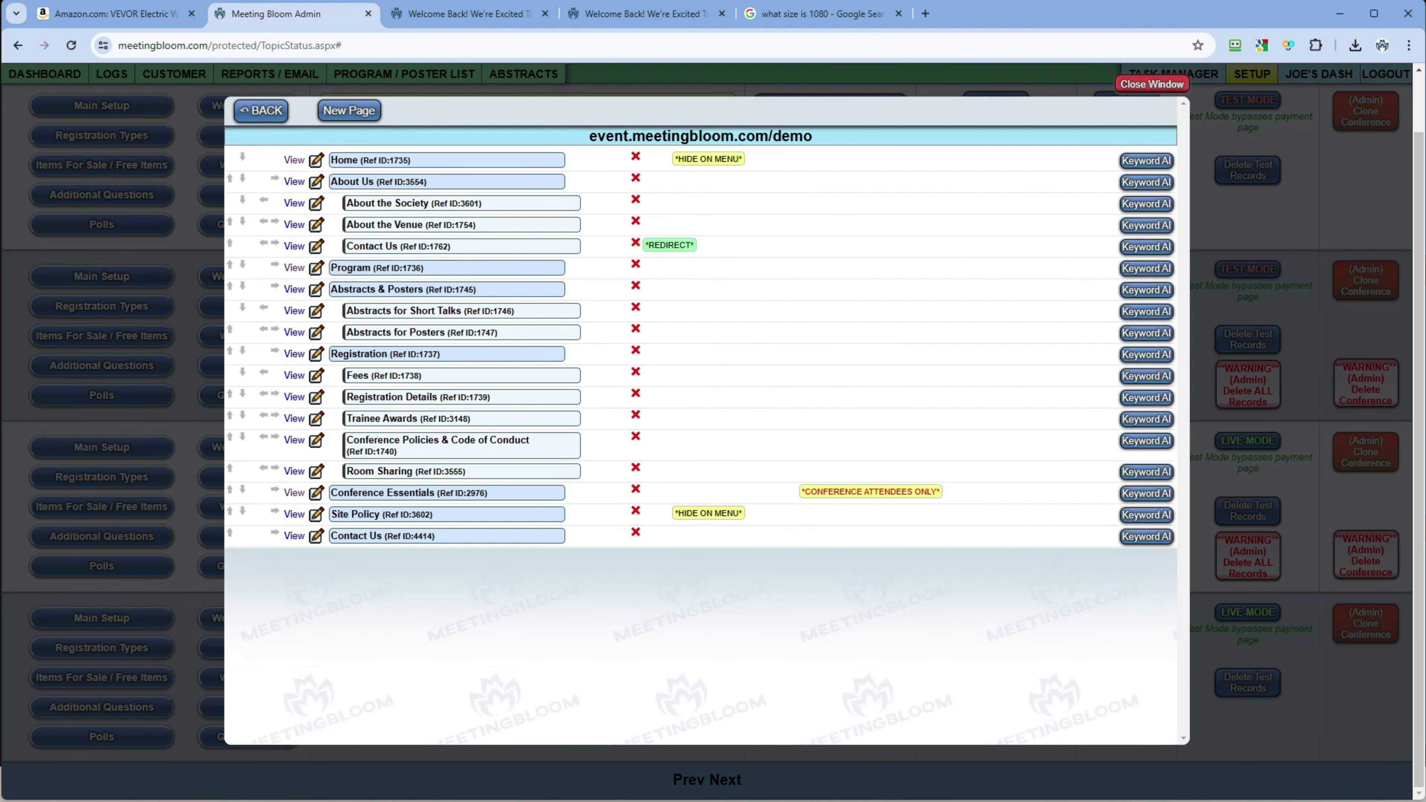
pyautogui.click(1152, 85)
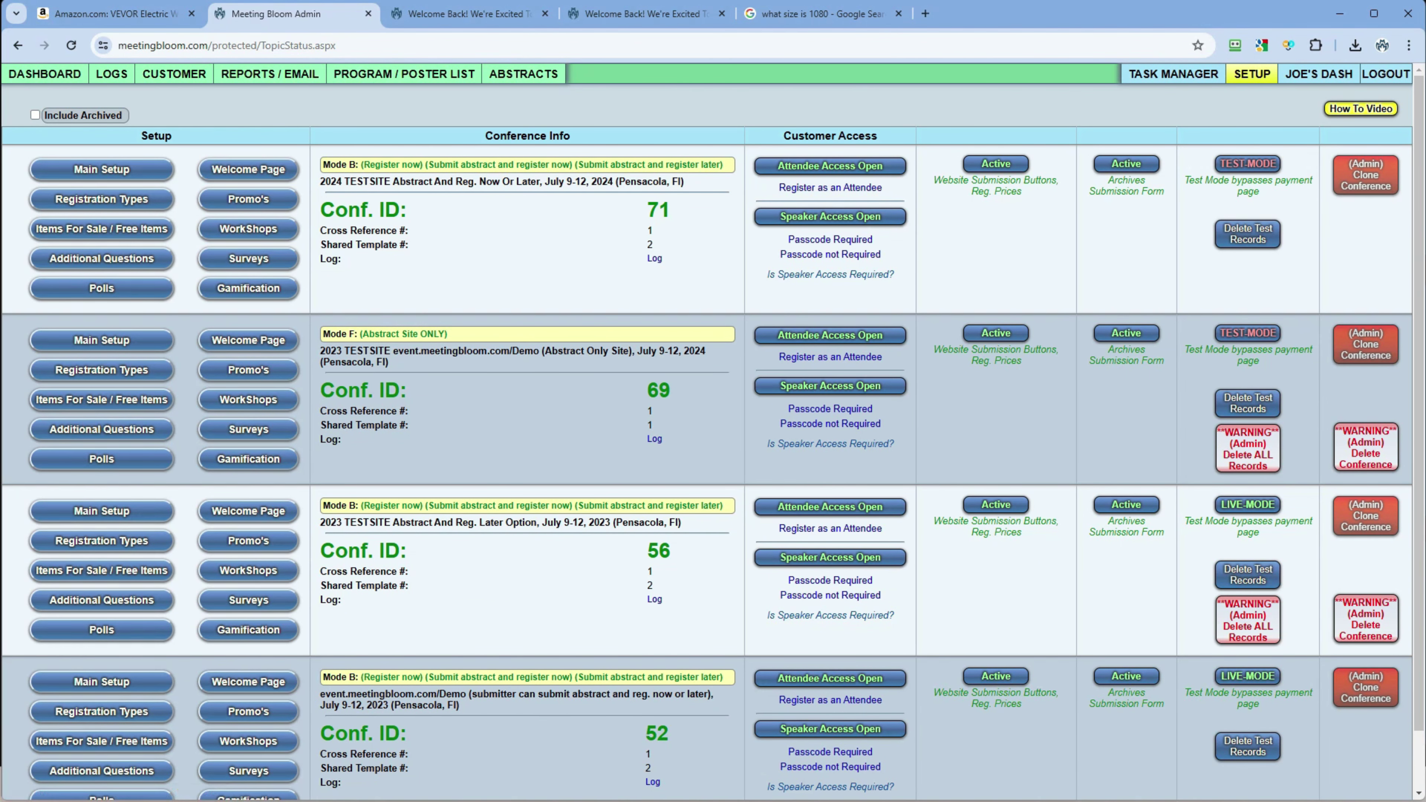